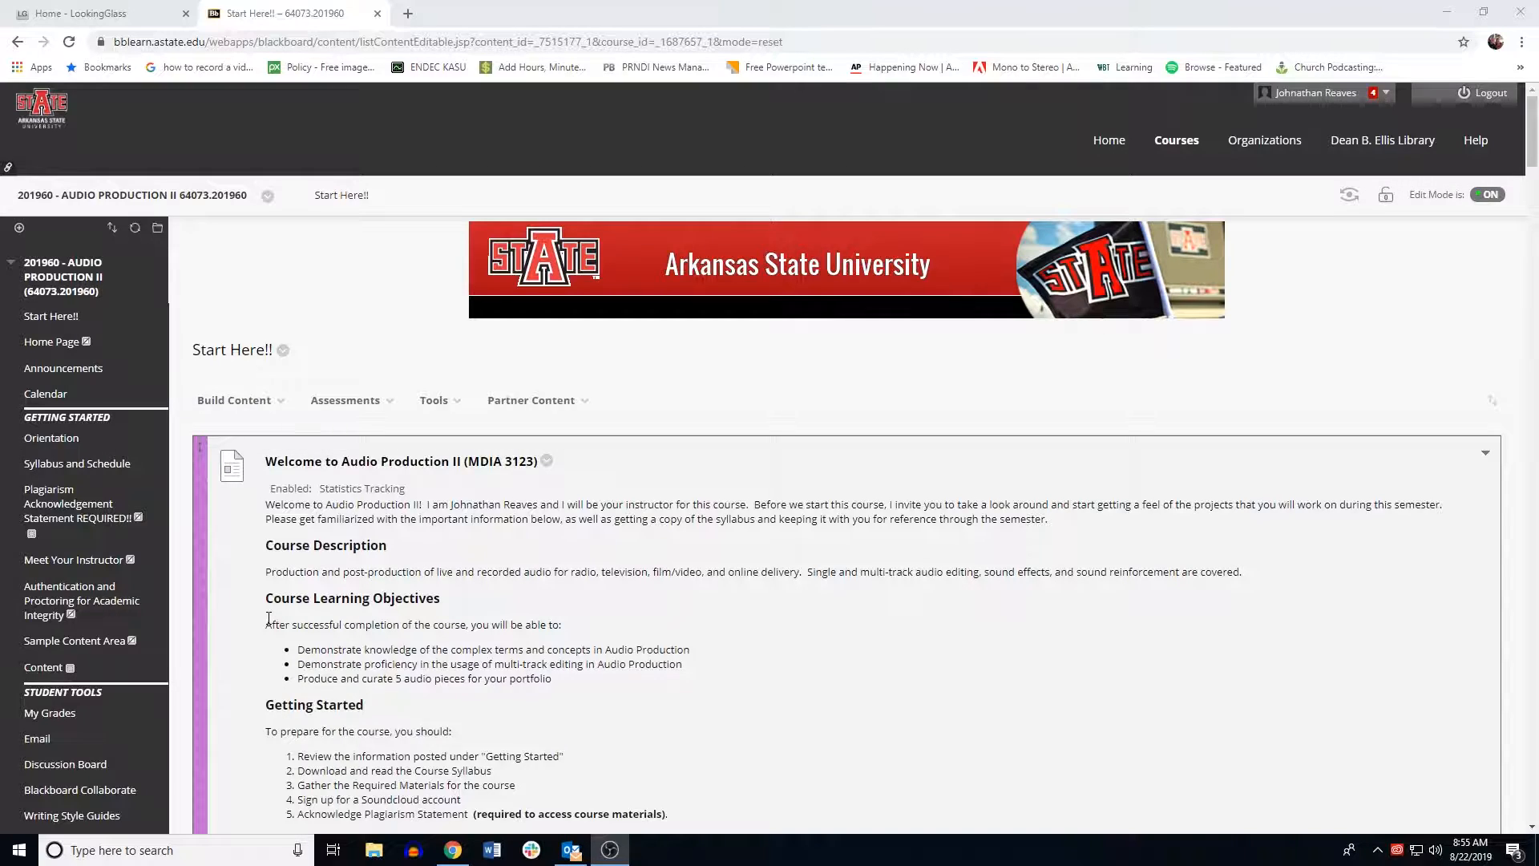
Step: Scroll through the course's Start Here page to read the course overview and the 60-second radio commercial assignment
scroll(269, 617, down, 6)
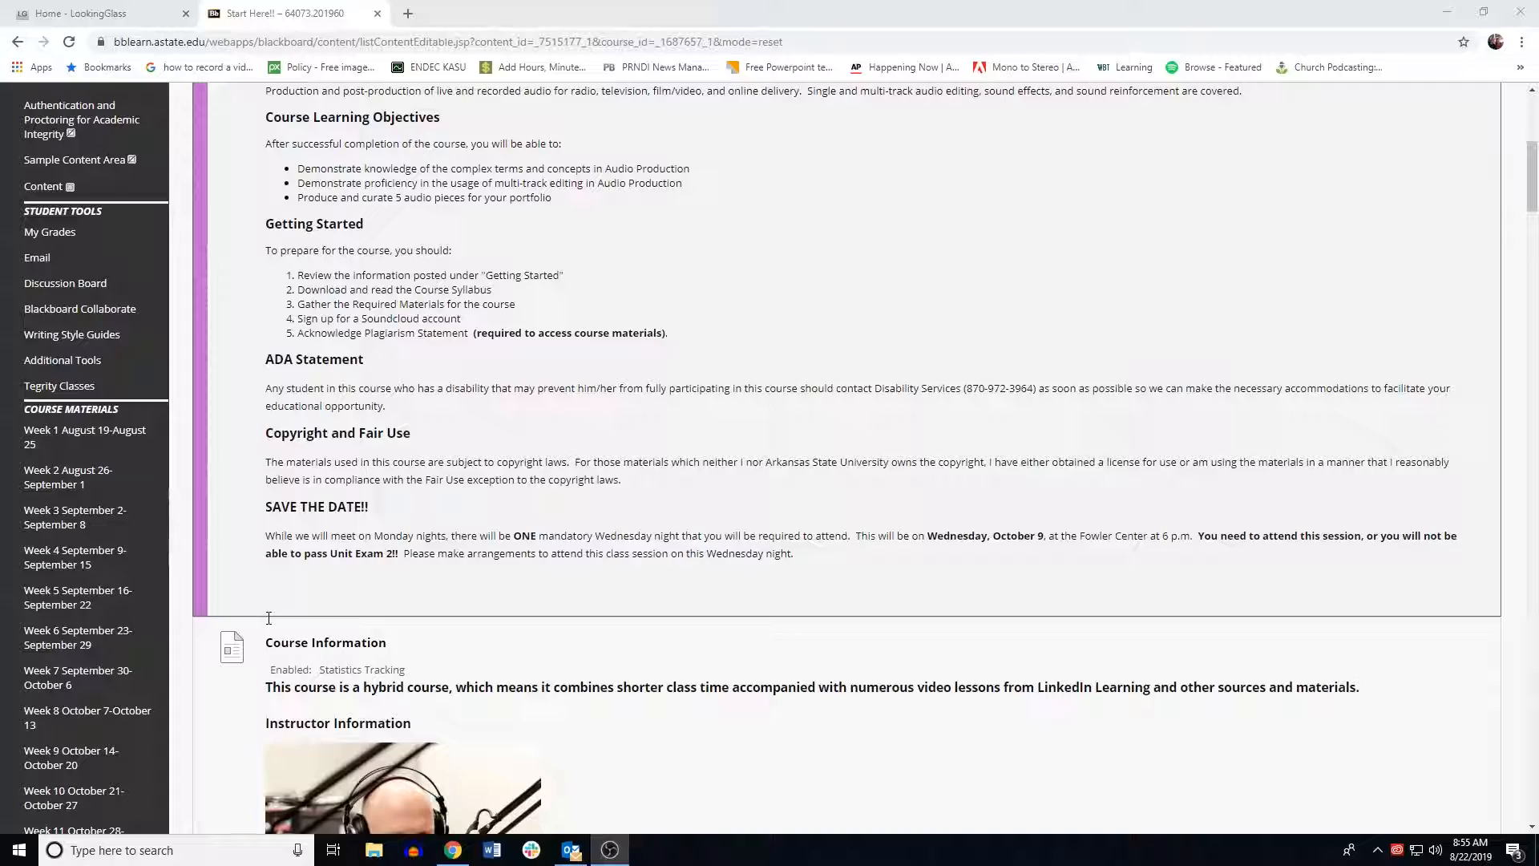
scroll(269, 617, down, 10)
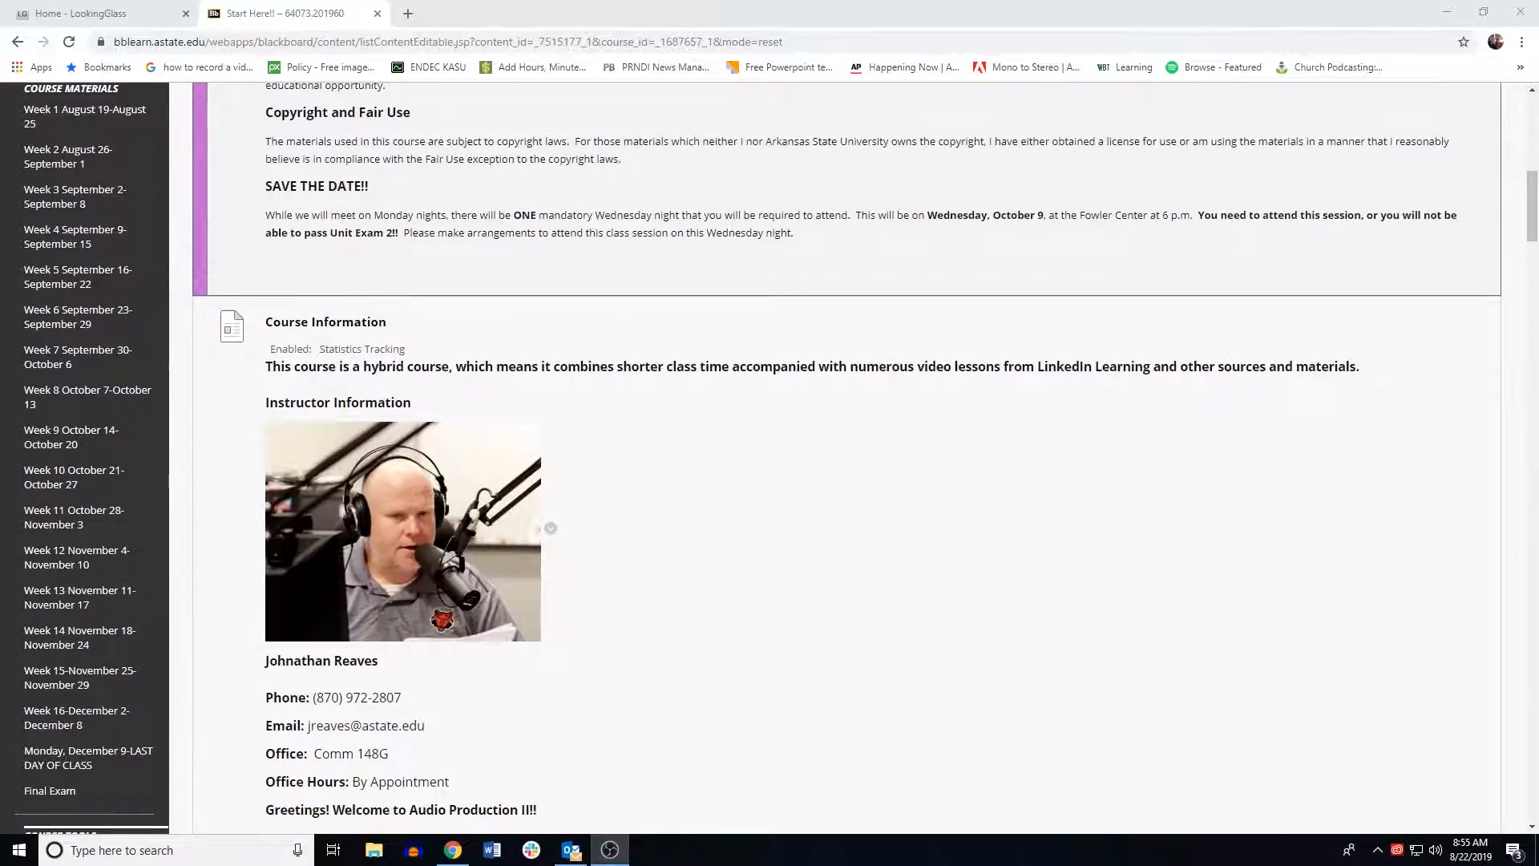
scroll(269, 618, up, 15)
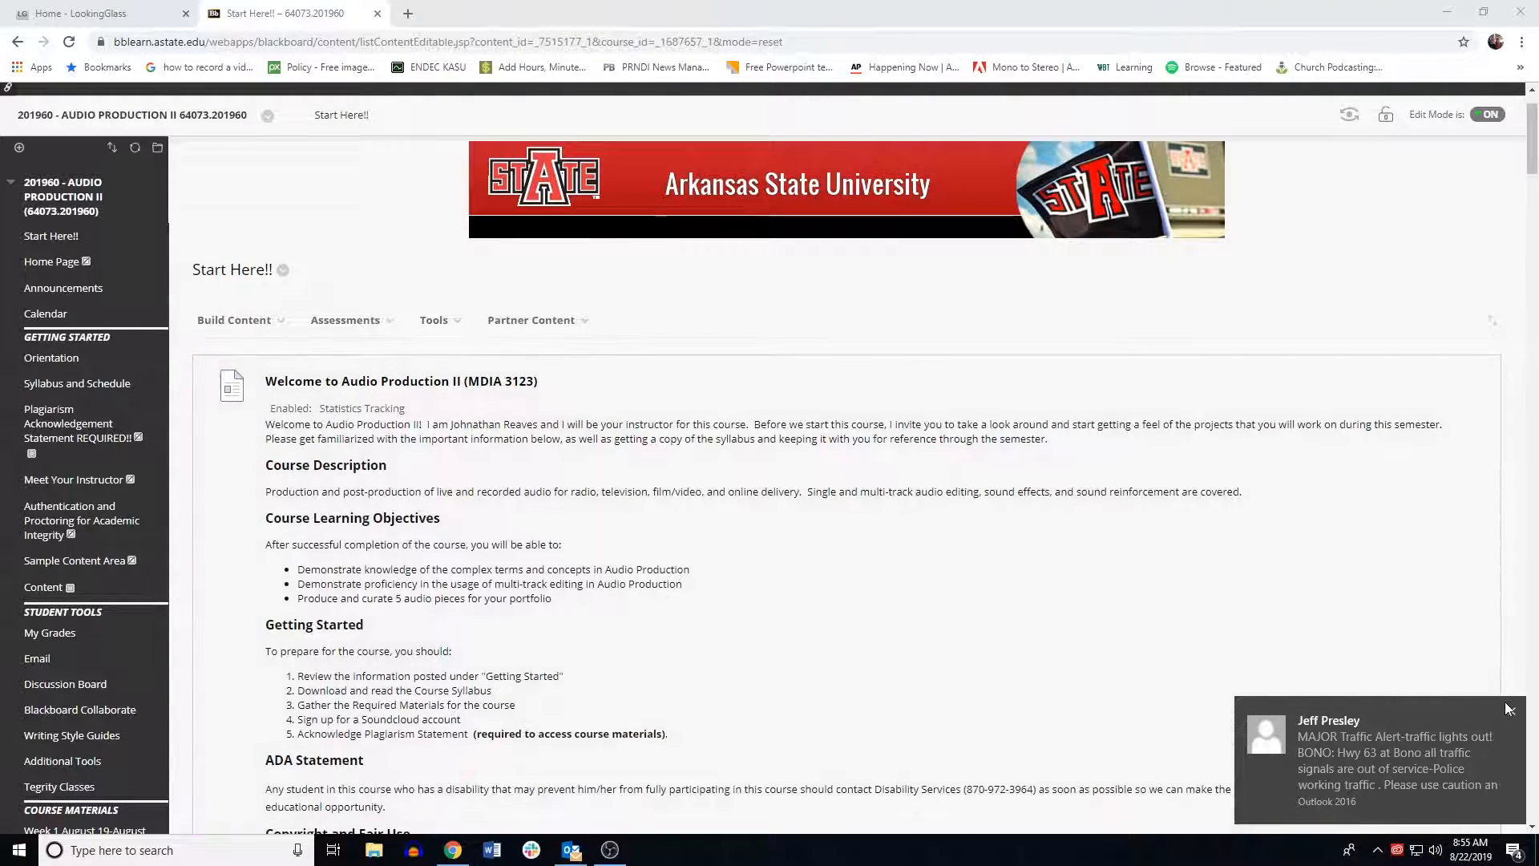
scroll(401, 487, down, 15)
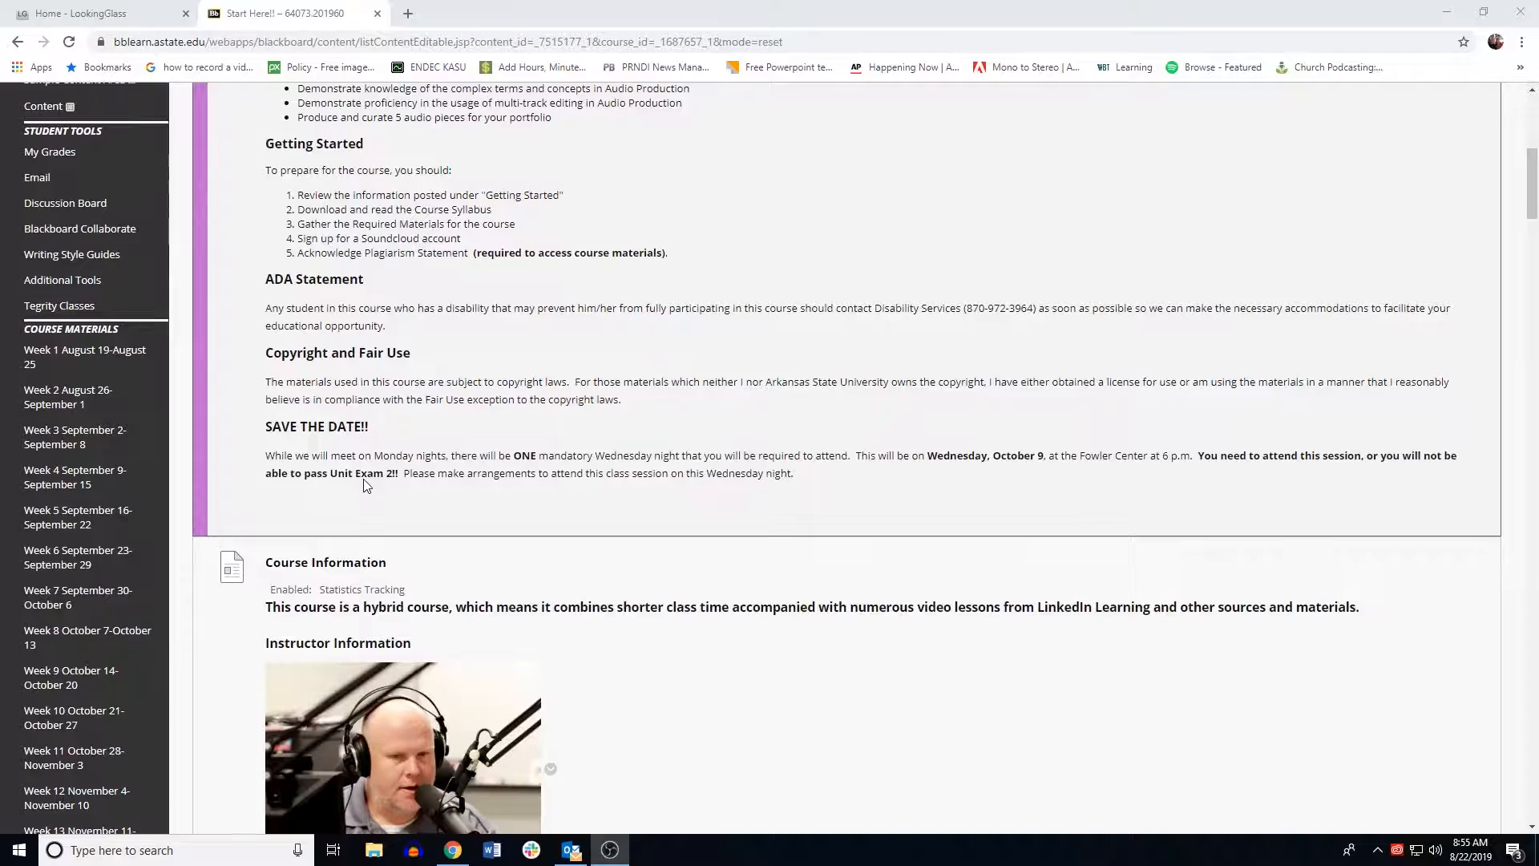
scroll(365, 484, down, 5)
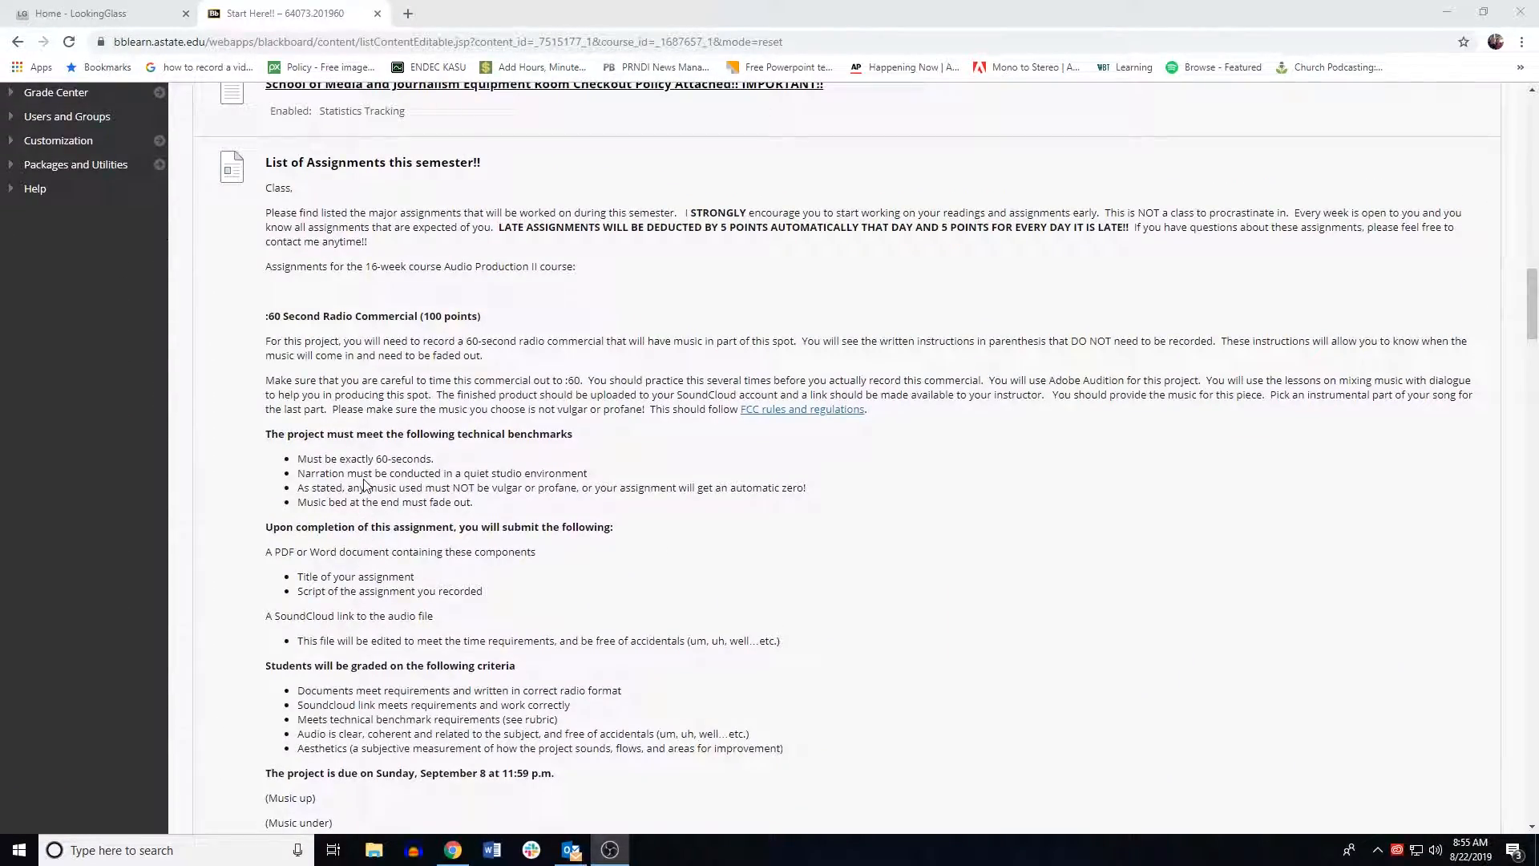
scroll(363, 483, down, 5)
scroll(365, 483, up, 4)
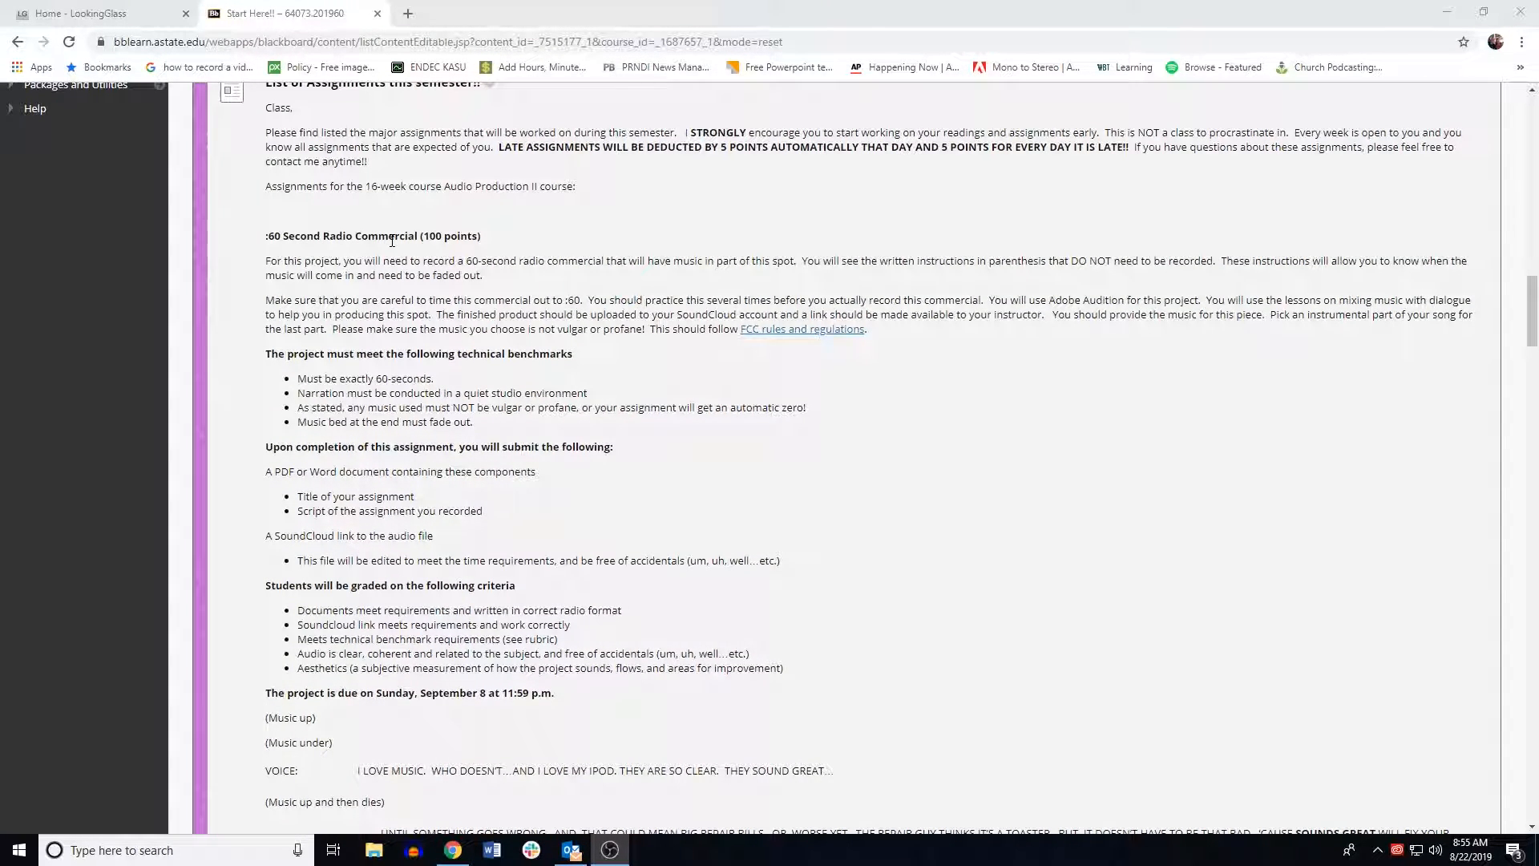
scroll(400, 468, down, 4)
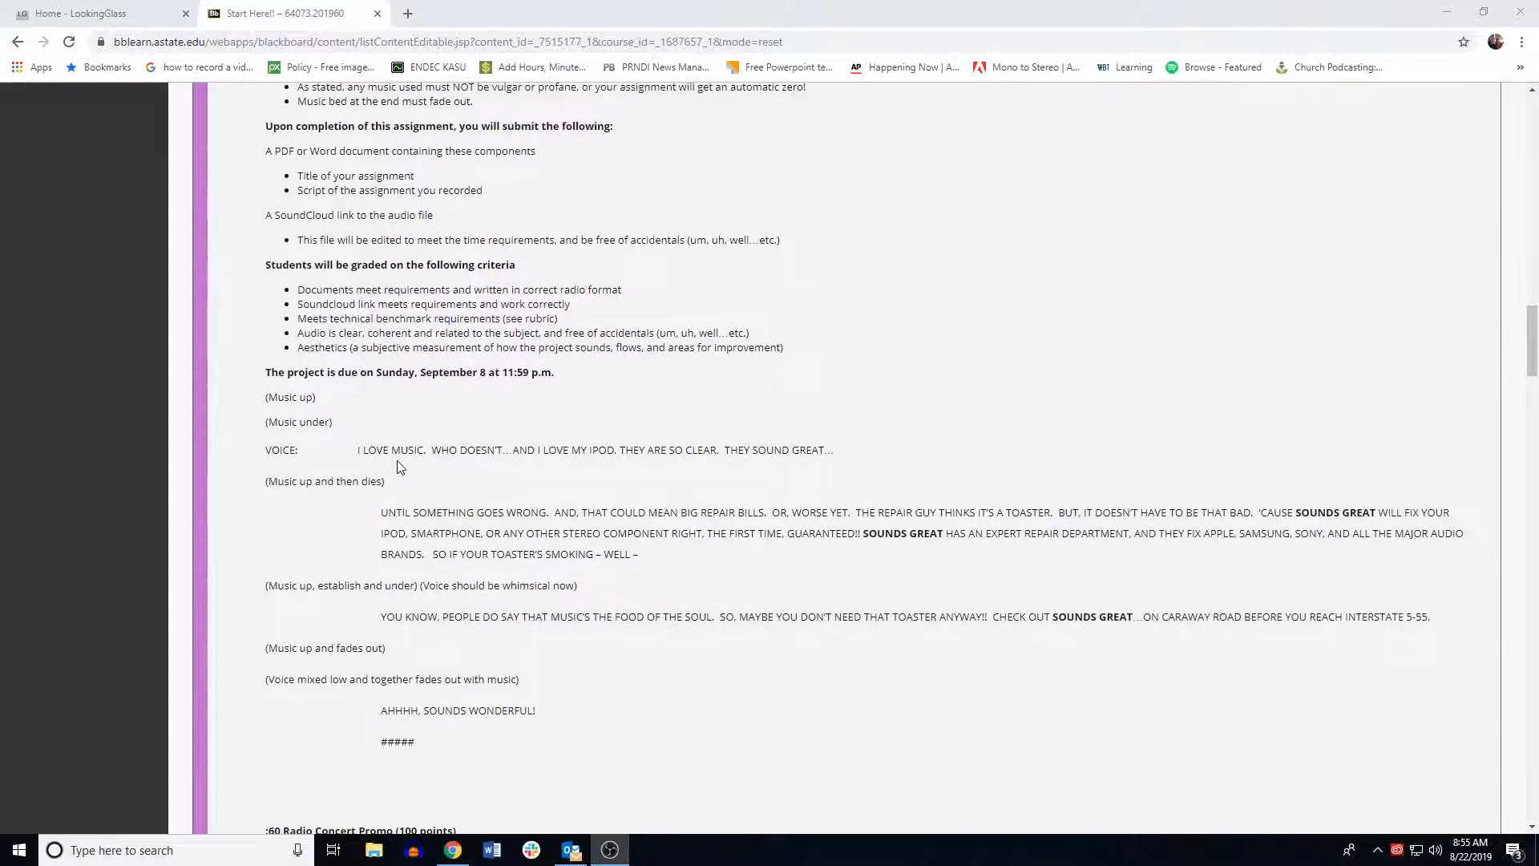
scroll(400, 467, down, 1)
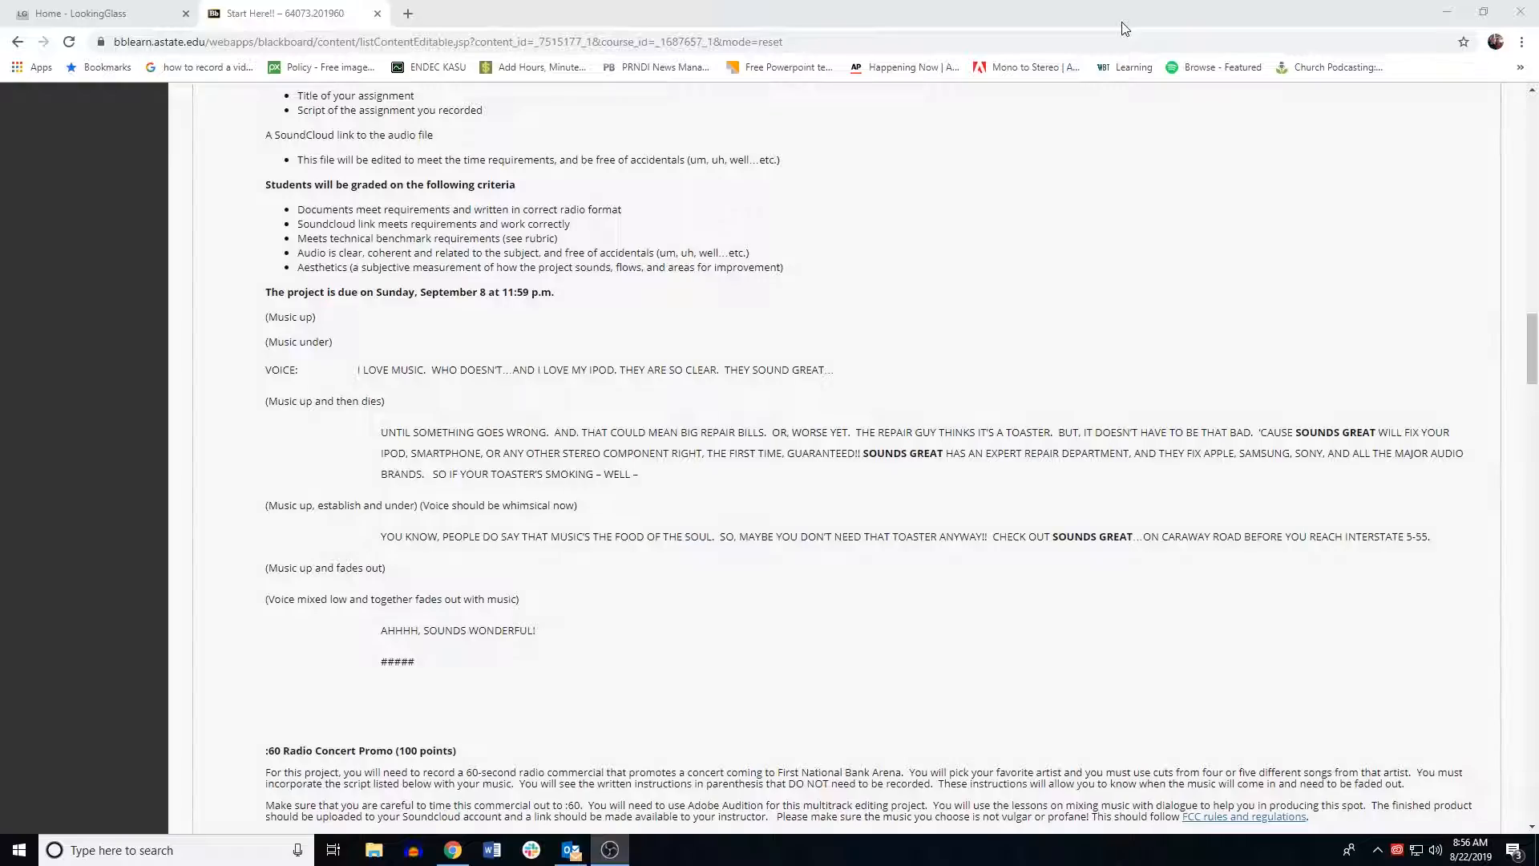
Step: Minimize the browser and launch Adobe Audition 2019 with a maximized window
click(1446, 12)
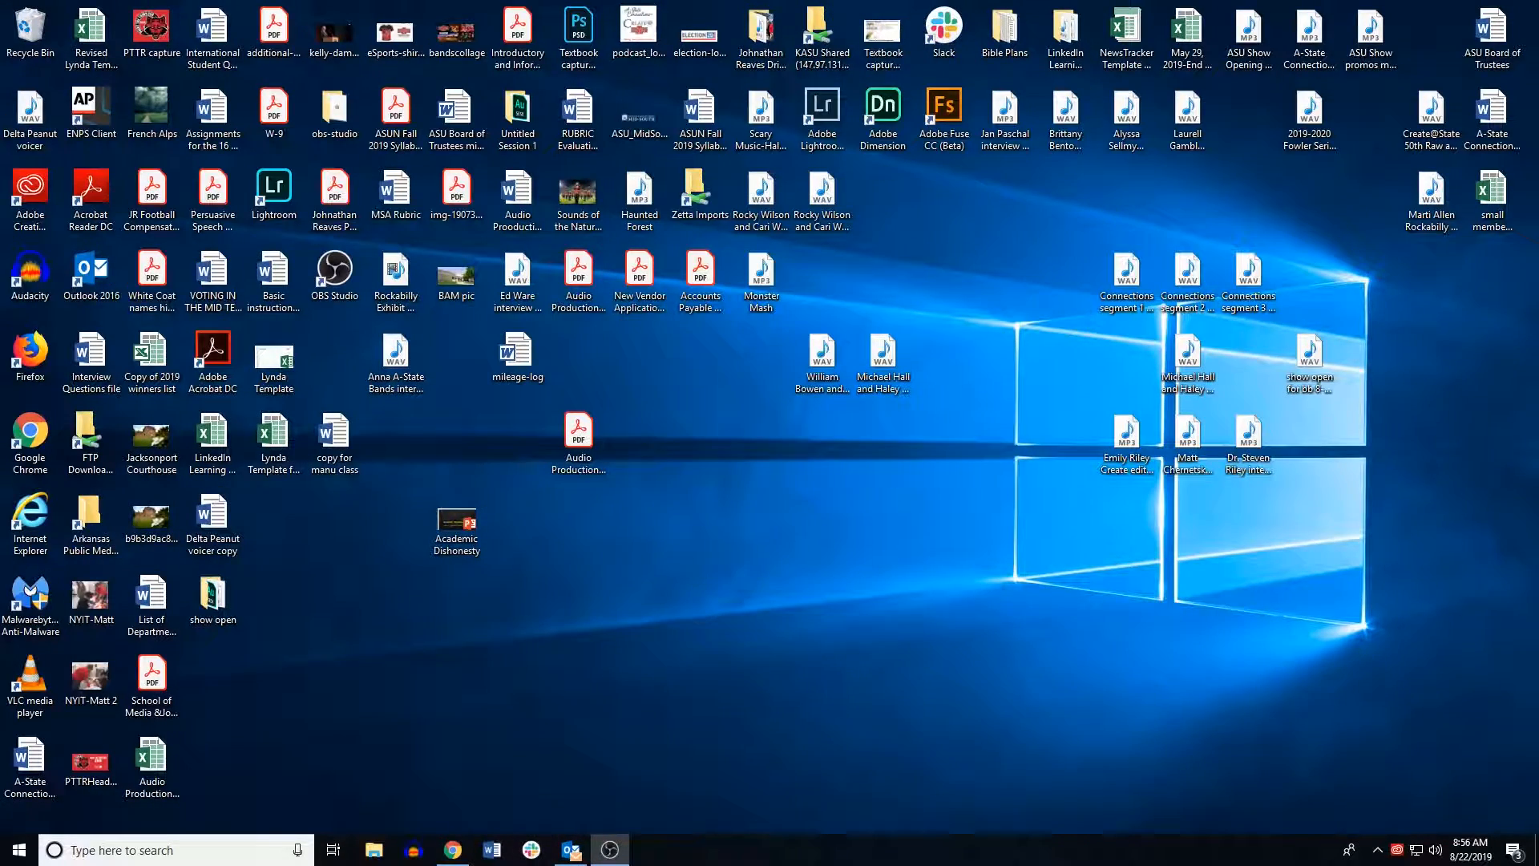
click(16, 853)
click(109, 543)
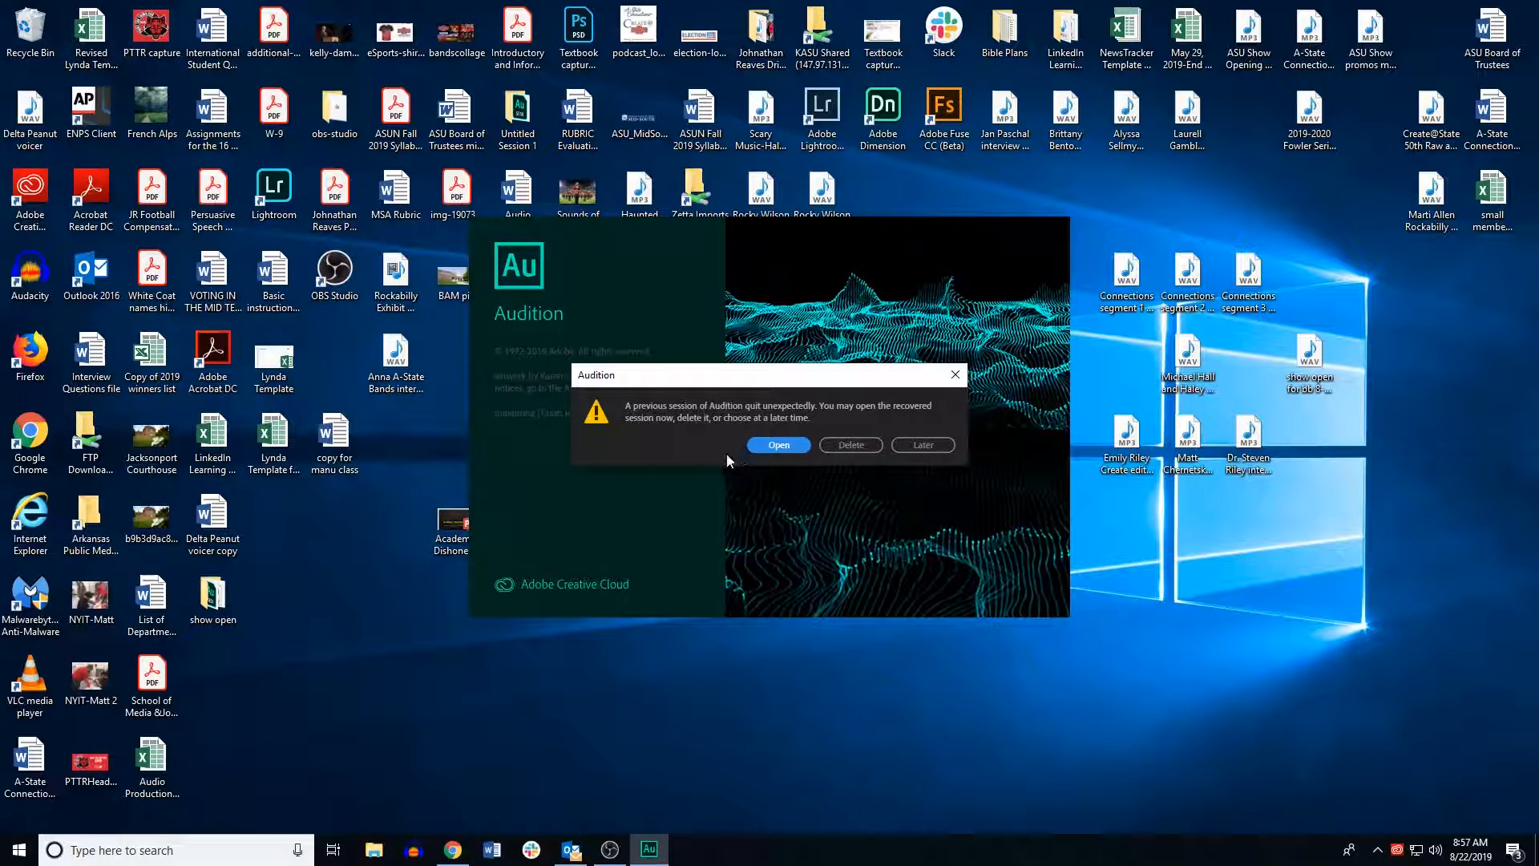
click(753, 445)
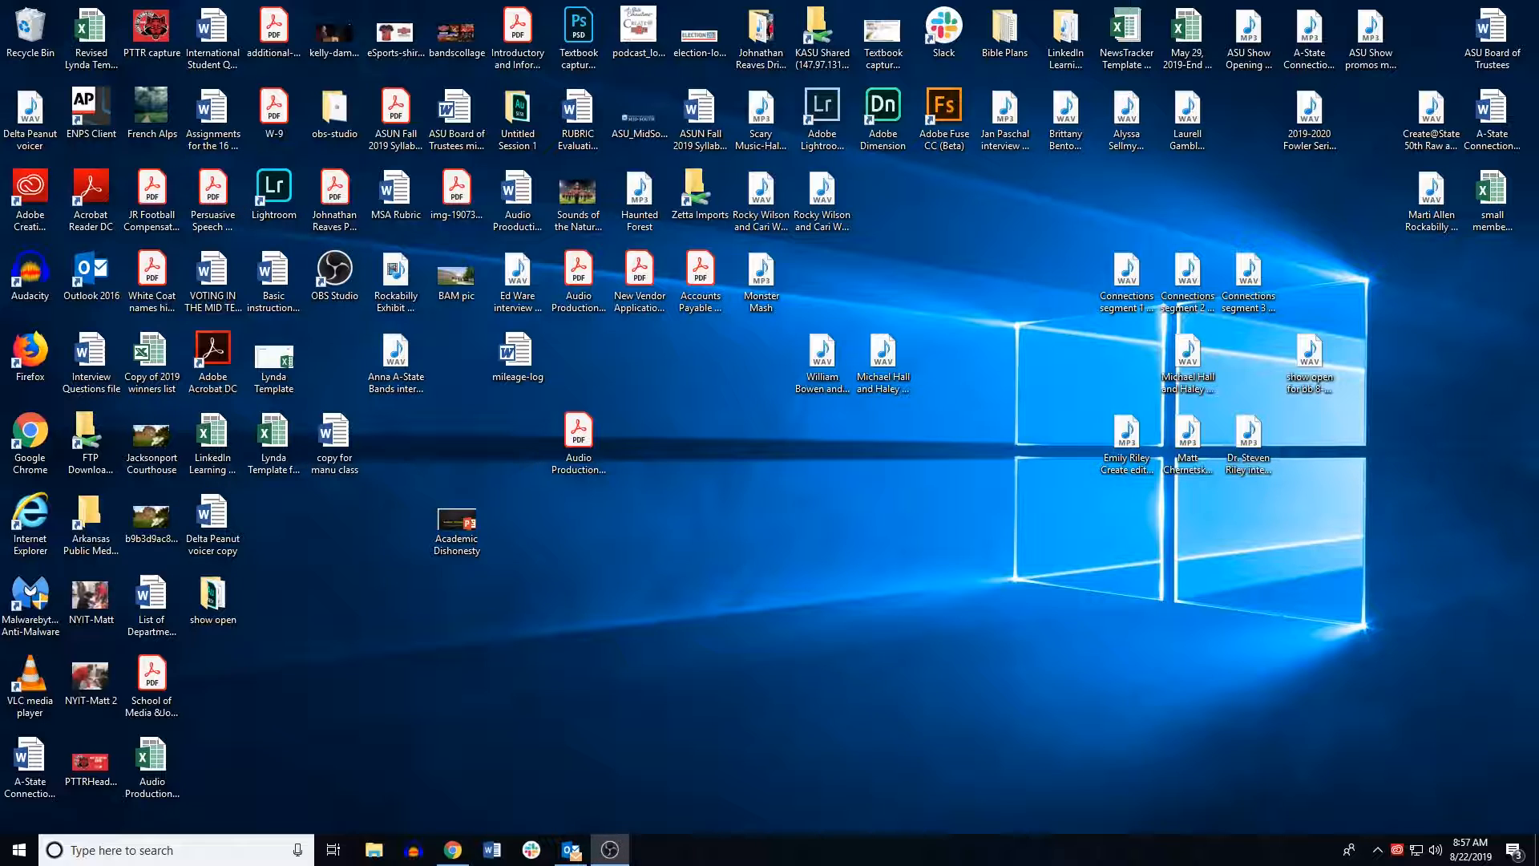
click(19, 850)
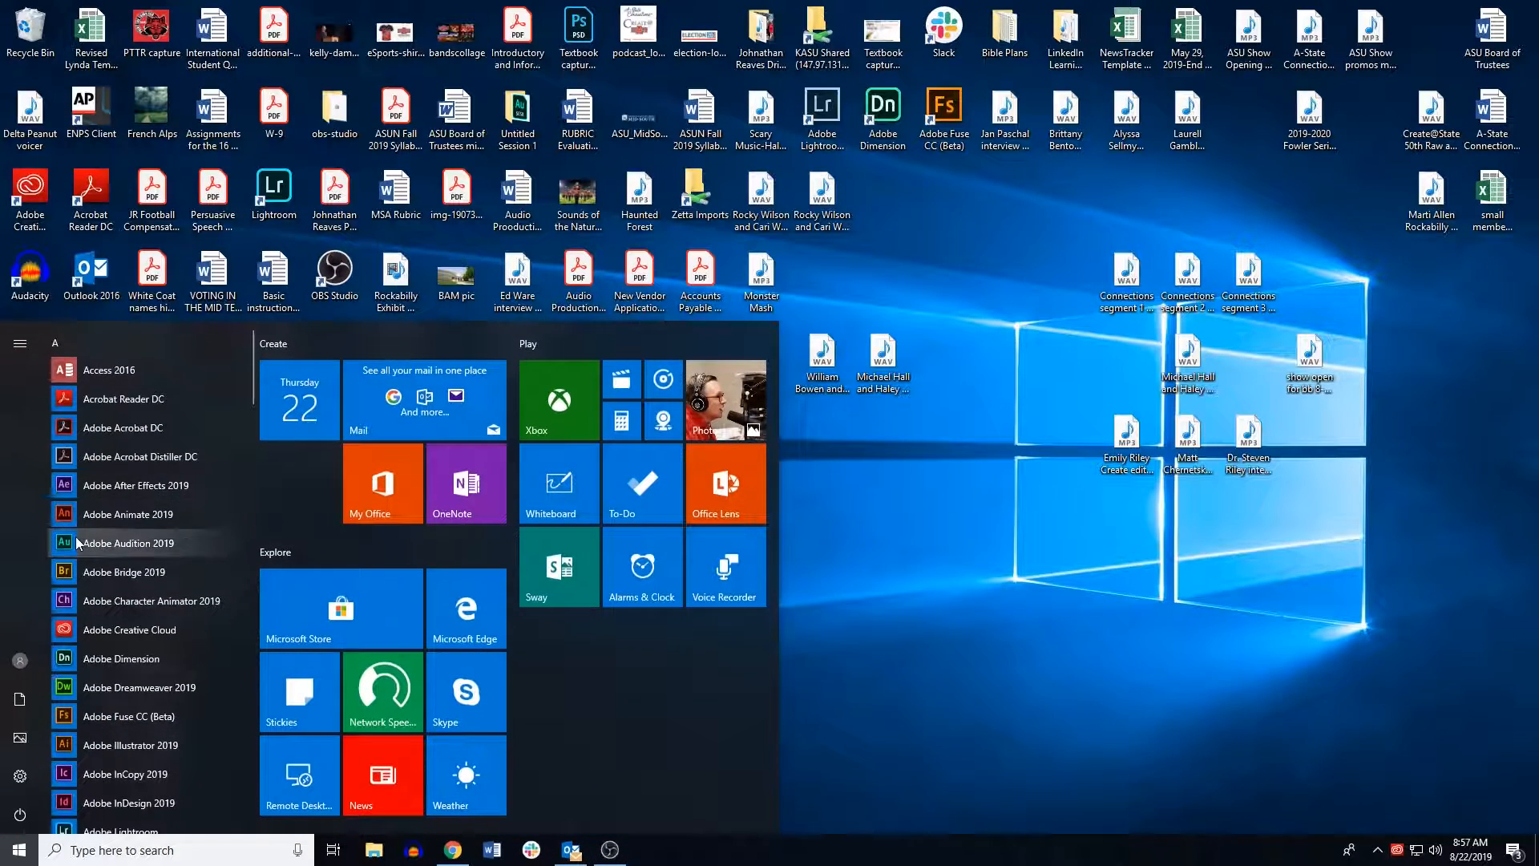
click(121, 542)
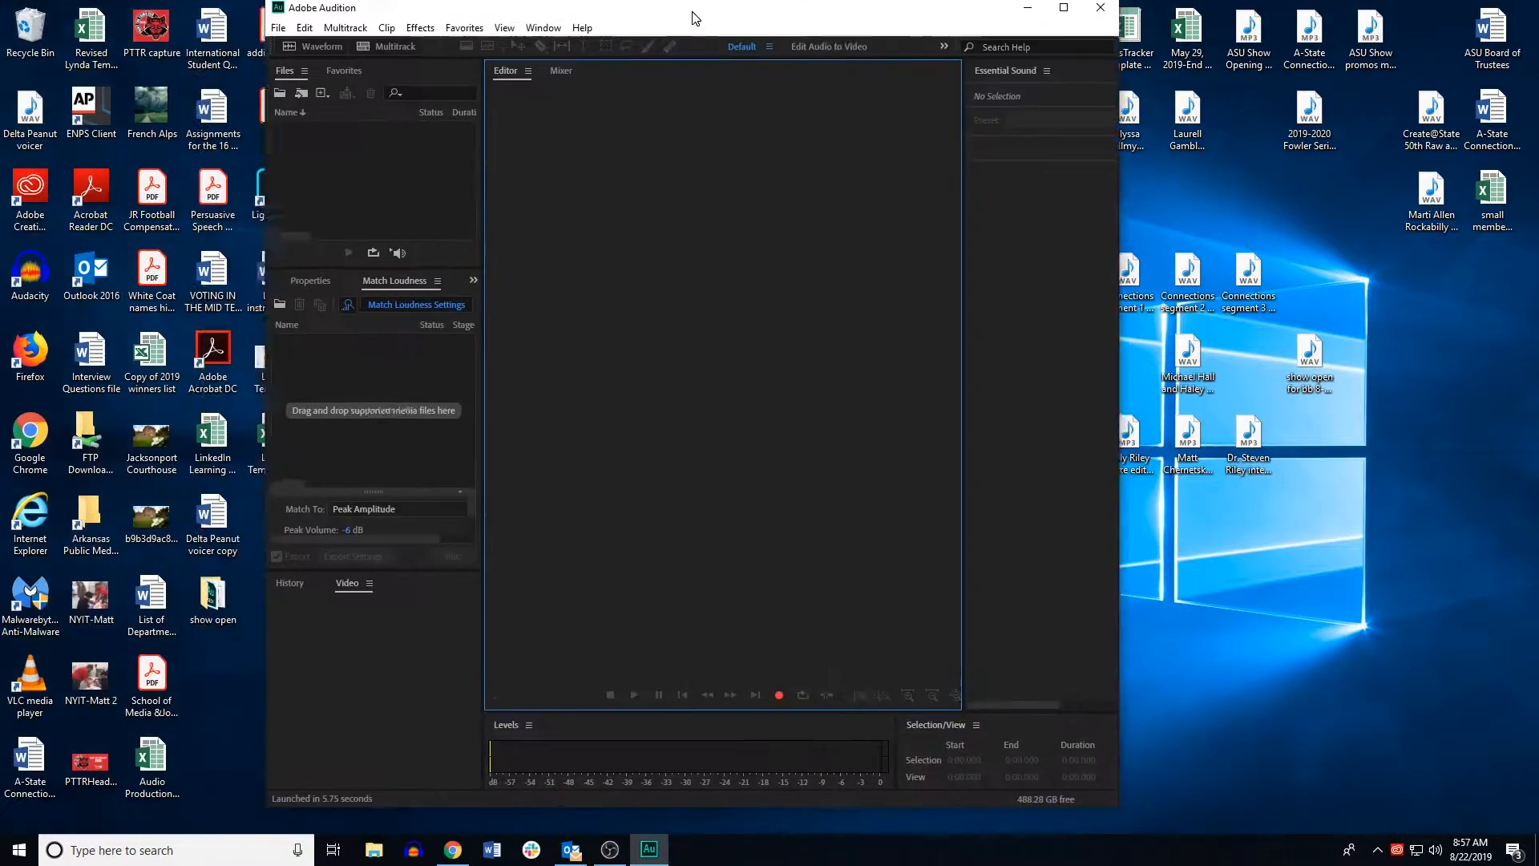
click(1258, 17)
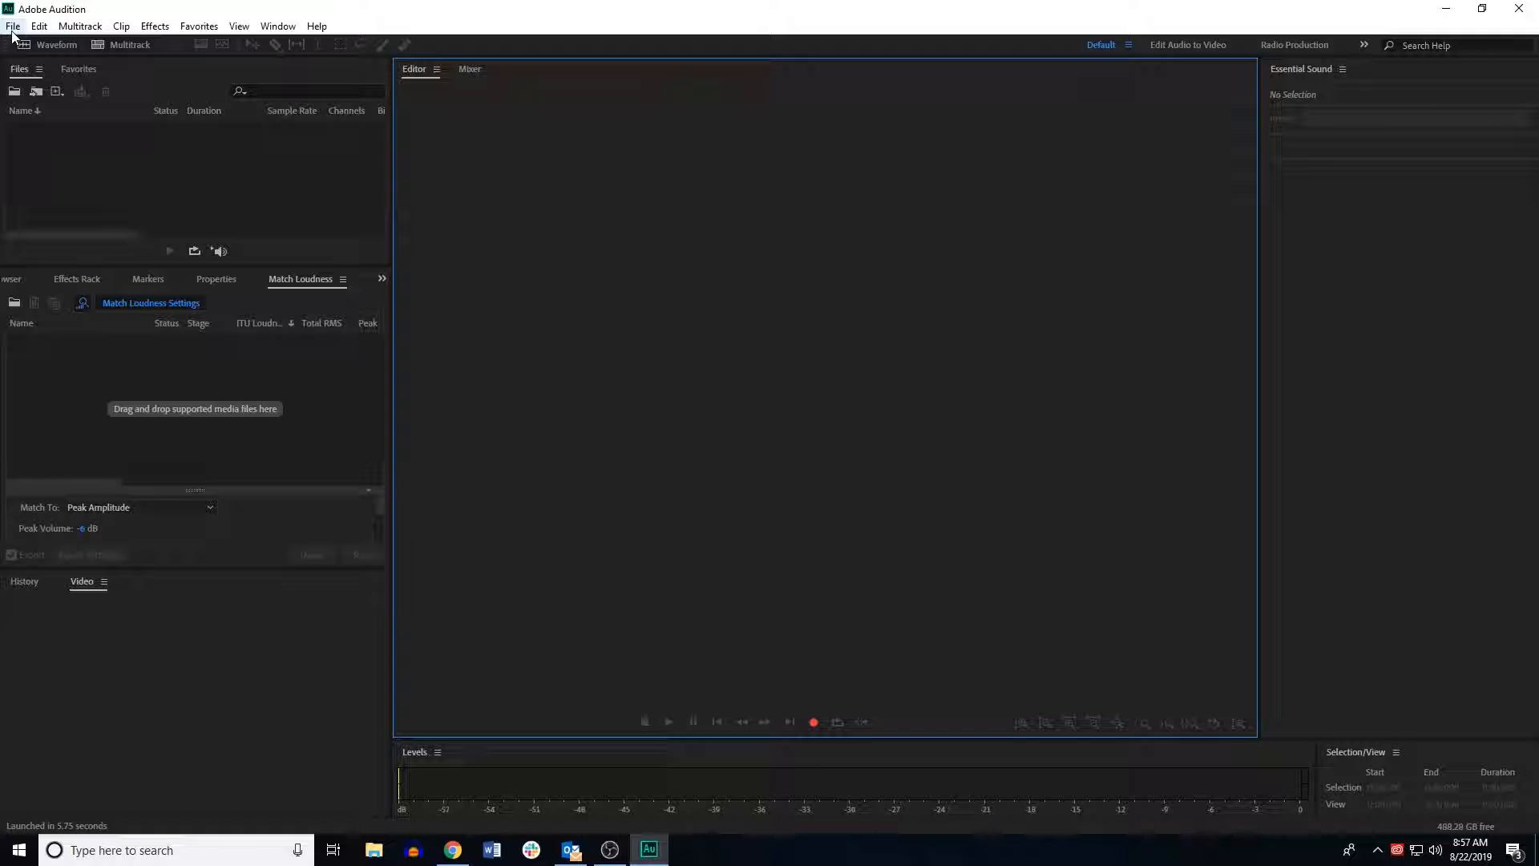
click(15, 91)
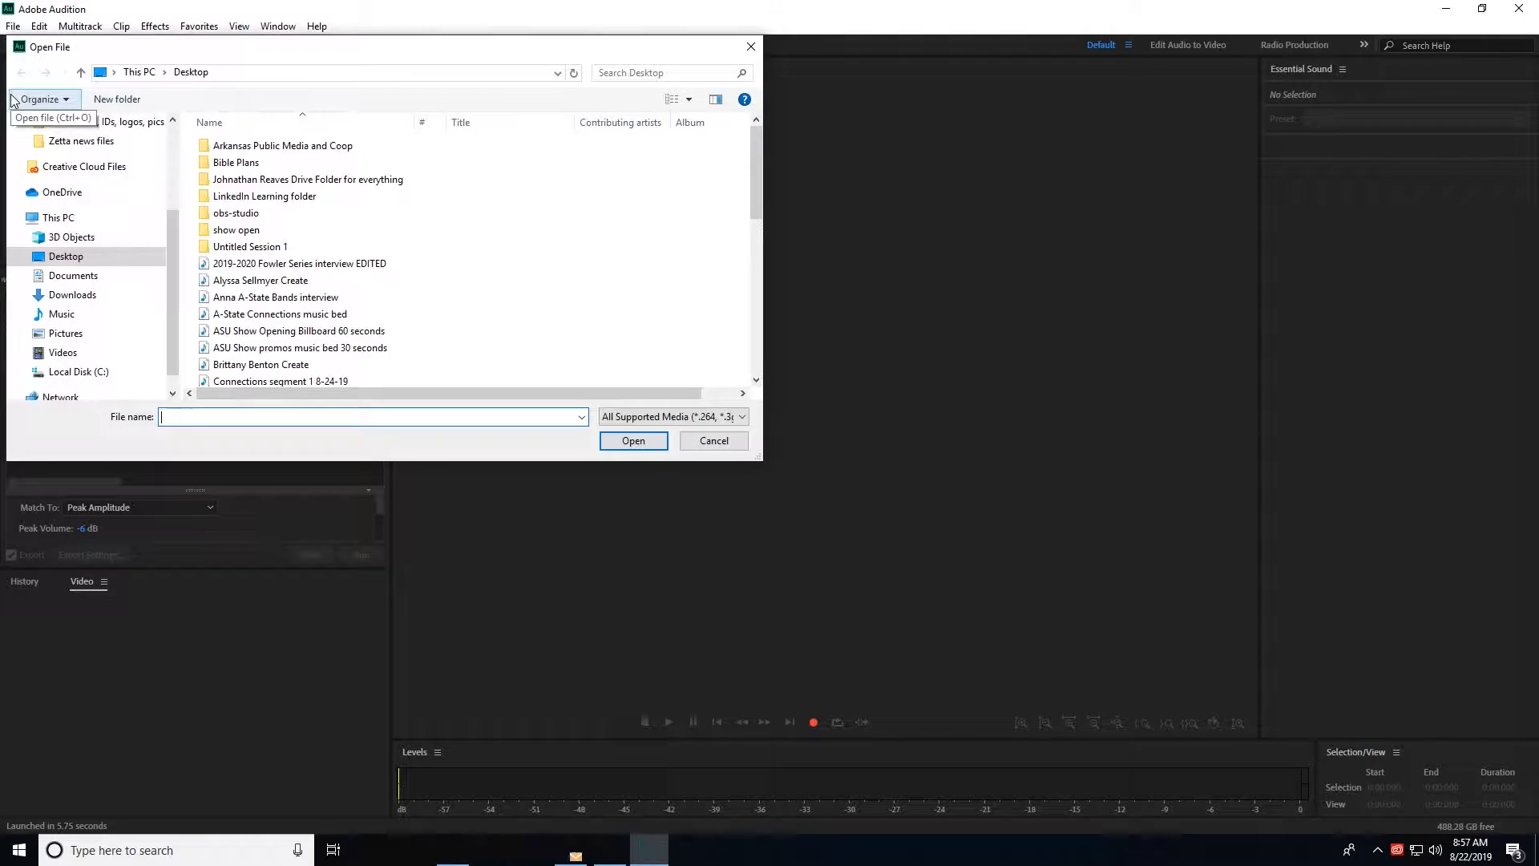
click(750, 46)
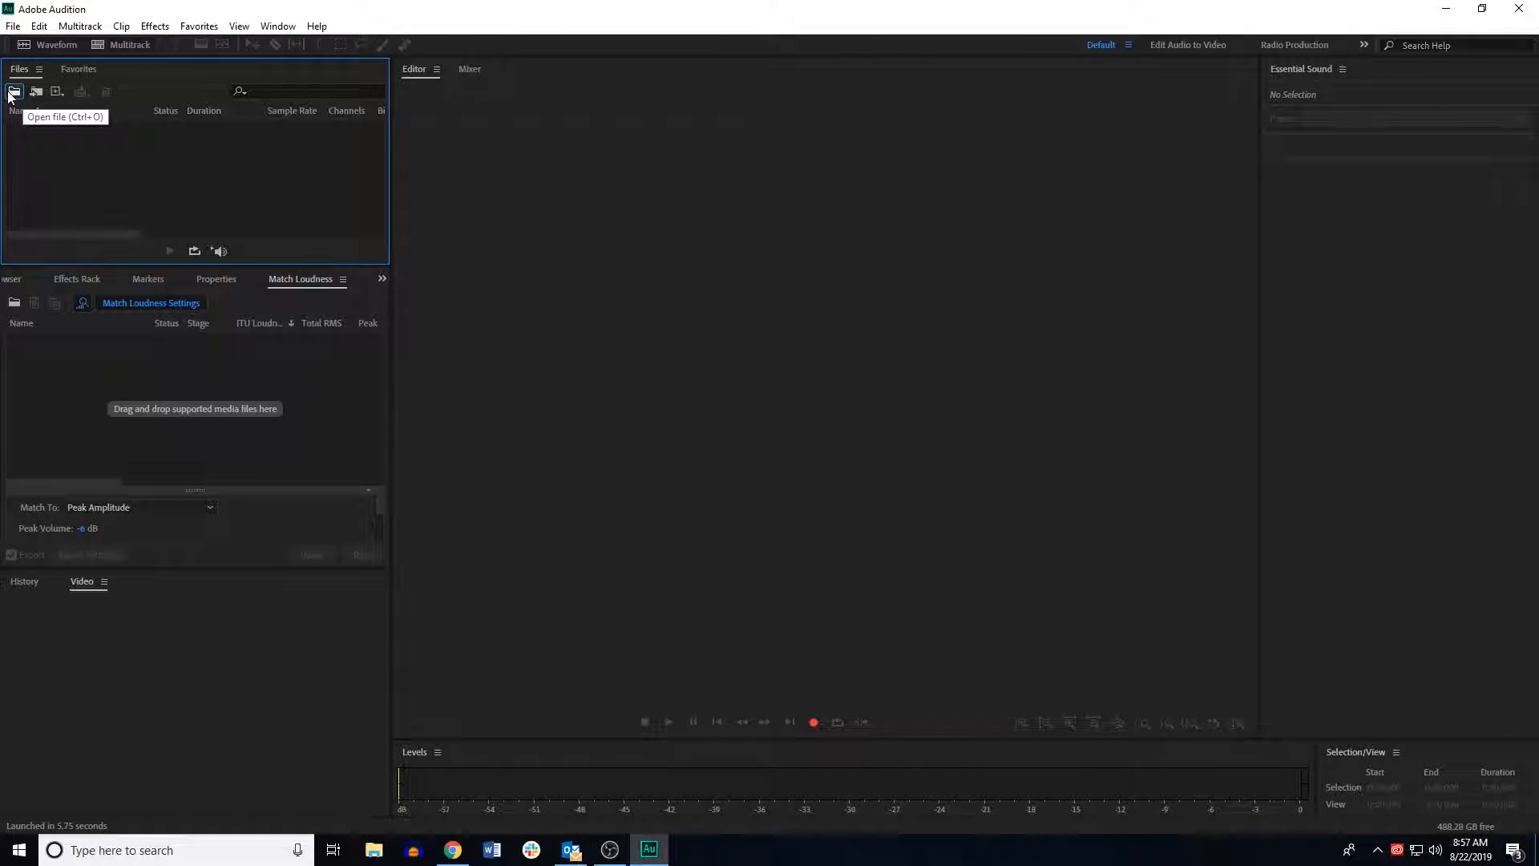
click(18, 28)
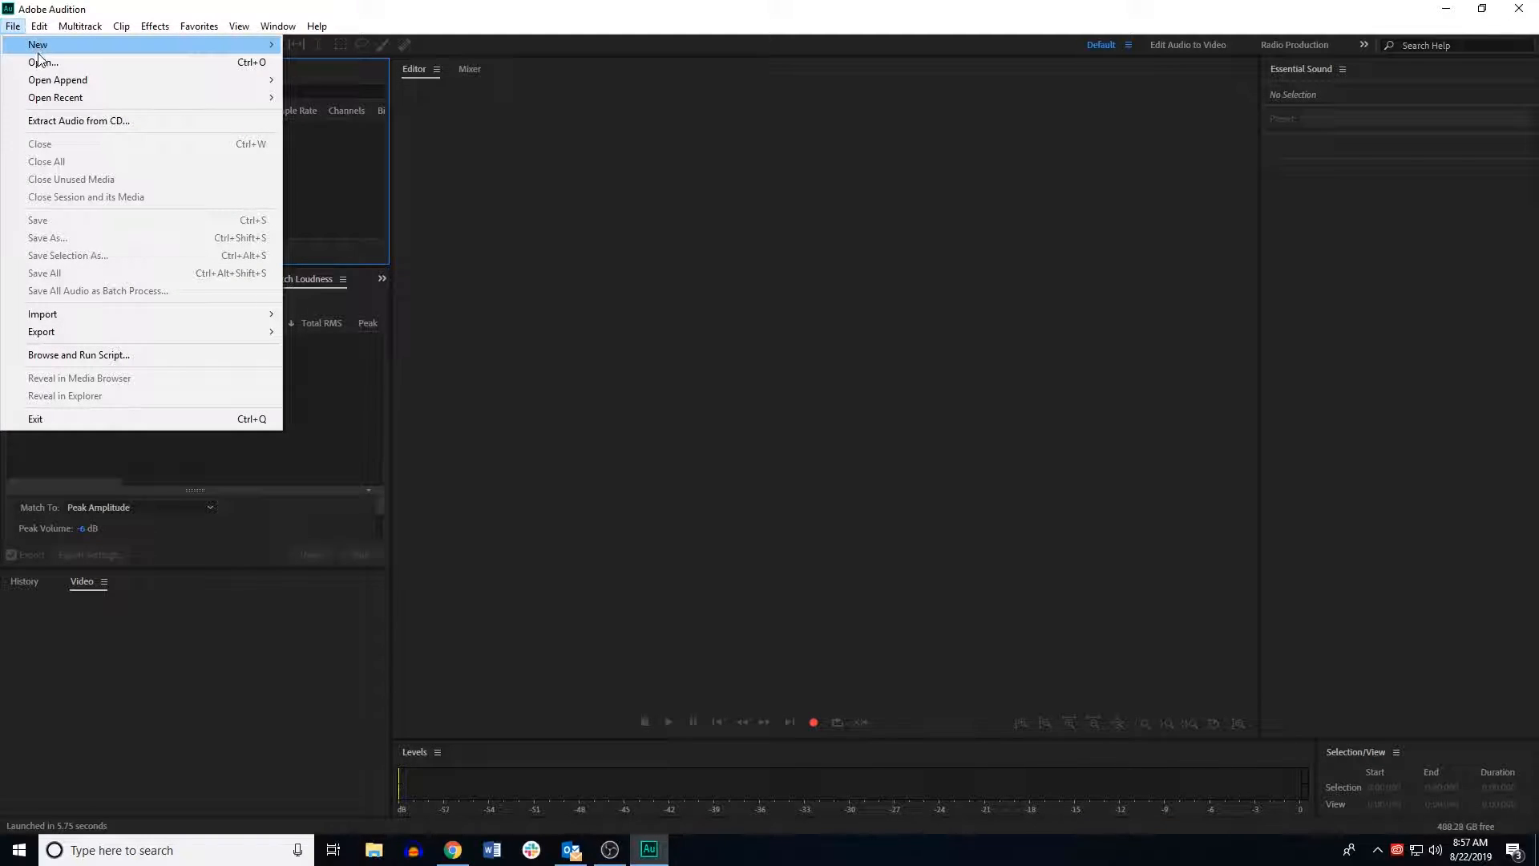
click(511, 18)
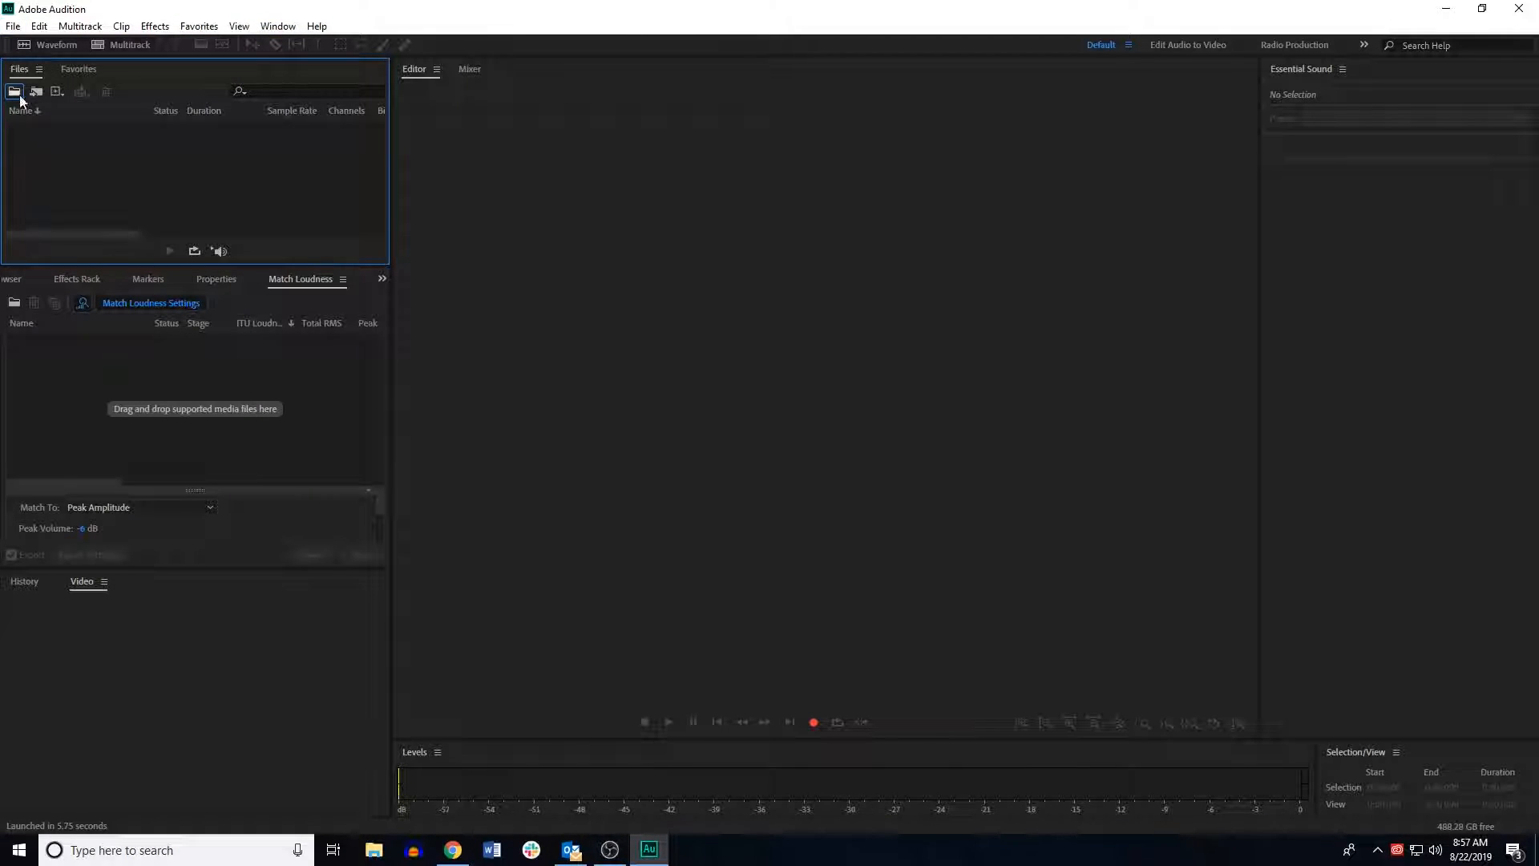
Step: Create a new audio file named Commercial music bed at 48000 Hz, stereo, 32 (float) bit depth
click(42, 40)
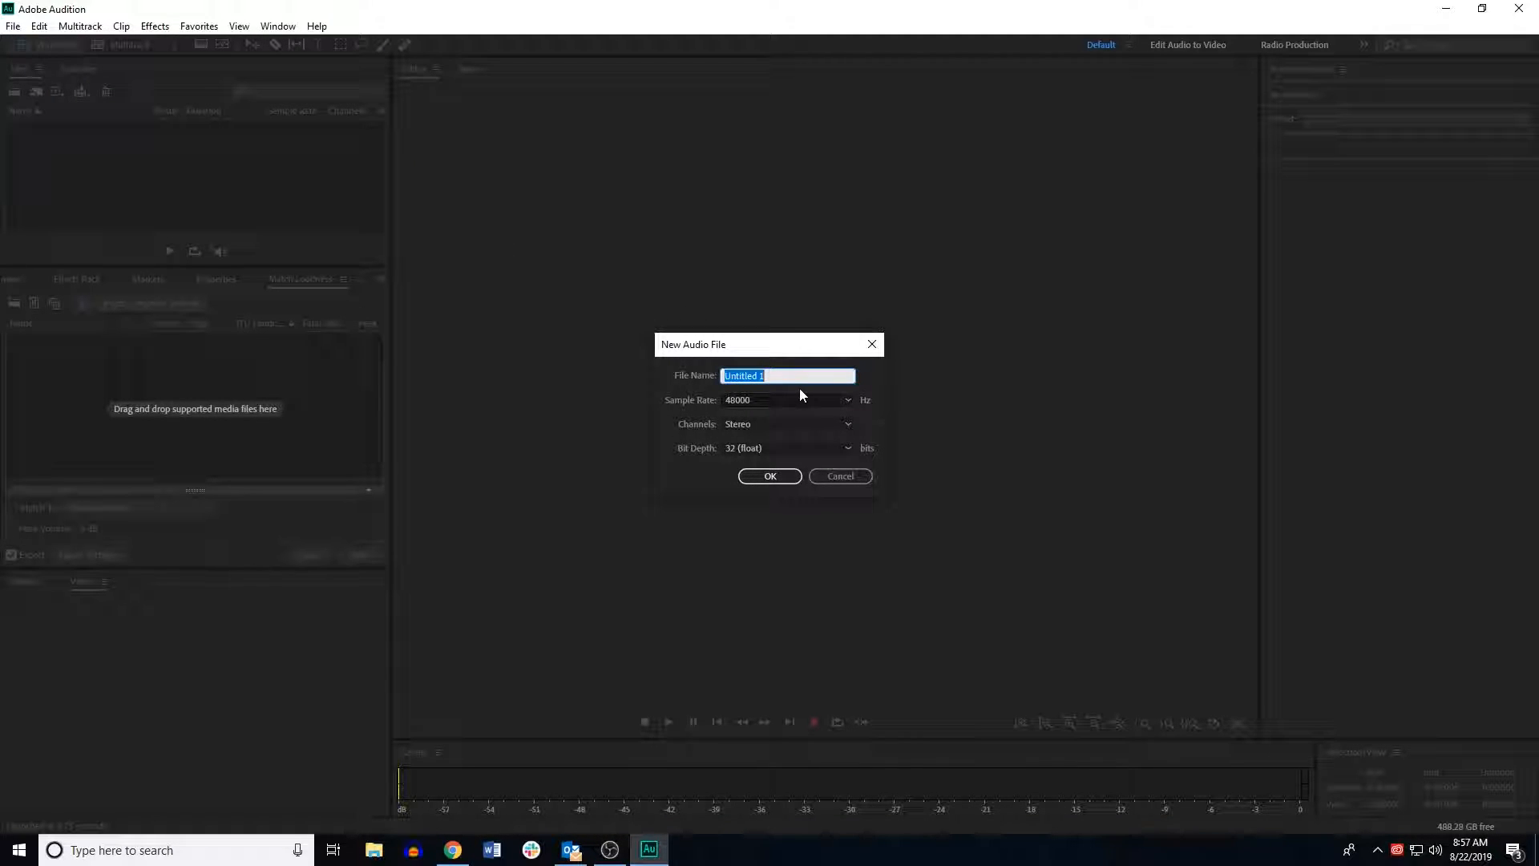
key(BackSpace)
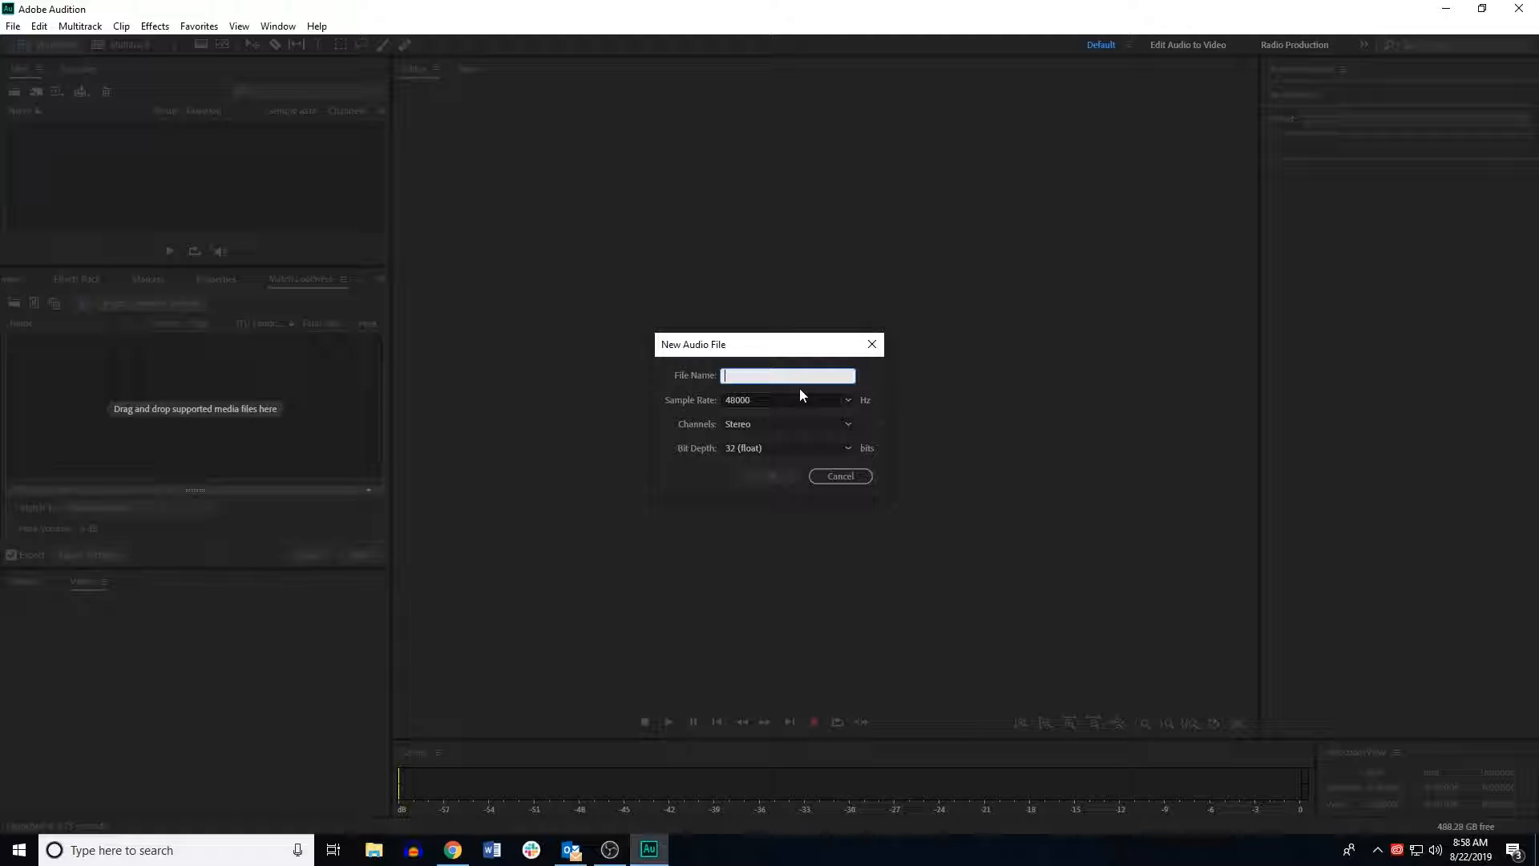
text(Cpommer)
key(BackSpace)
key(BackSpace)
key(BackSpace)
key(BackSpace)
key(BackSpace)
key(BackSpace)
key(BackSpace)
text(Commercial music bed)
click(753, 478)
click(757, 477)
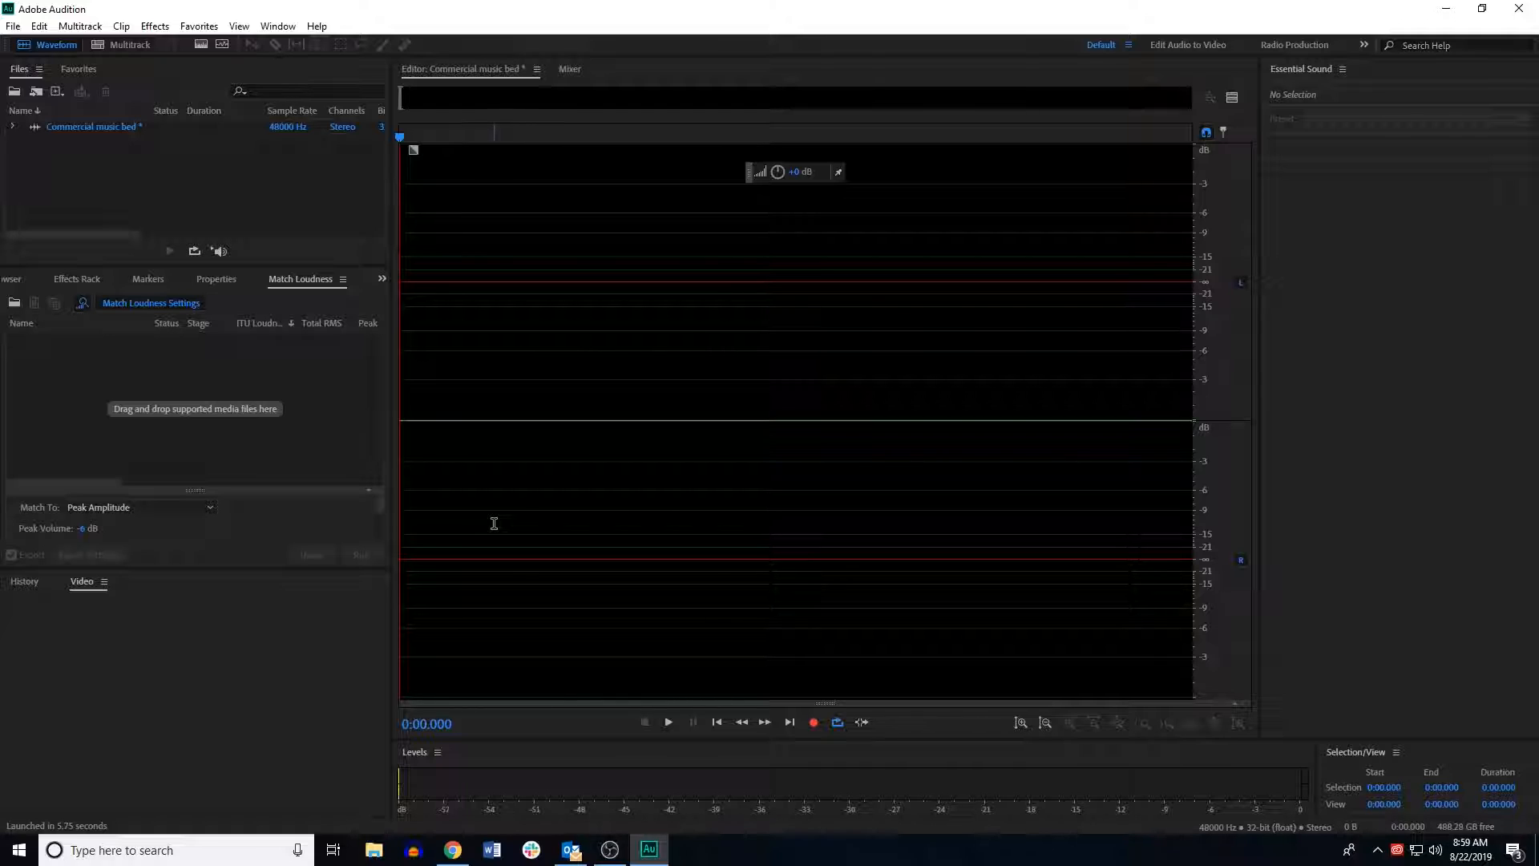
Step: Record the music bed into the new file for about 1 minute 15 seconds
click(813, 723)
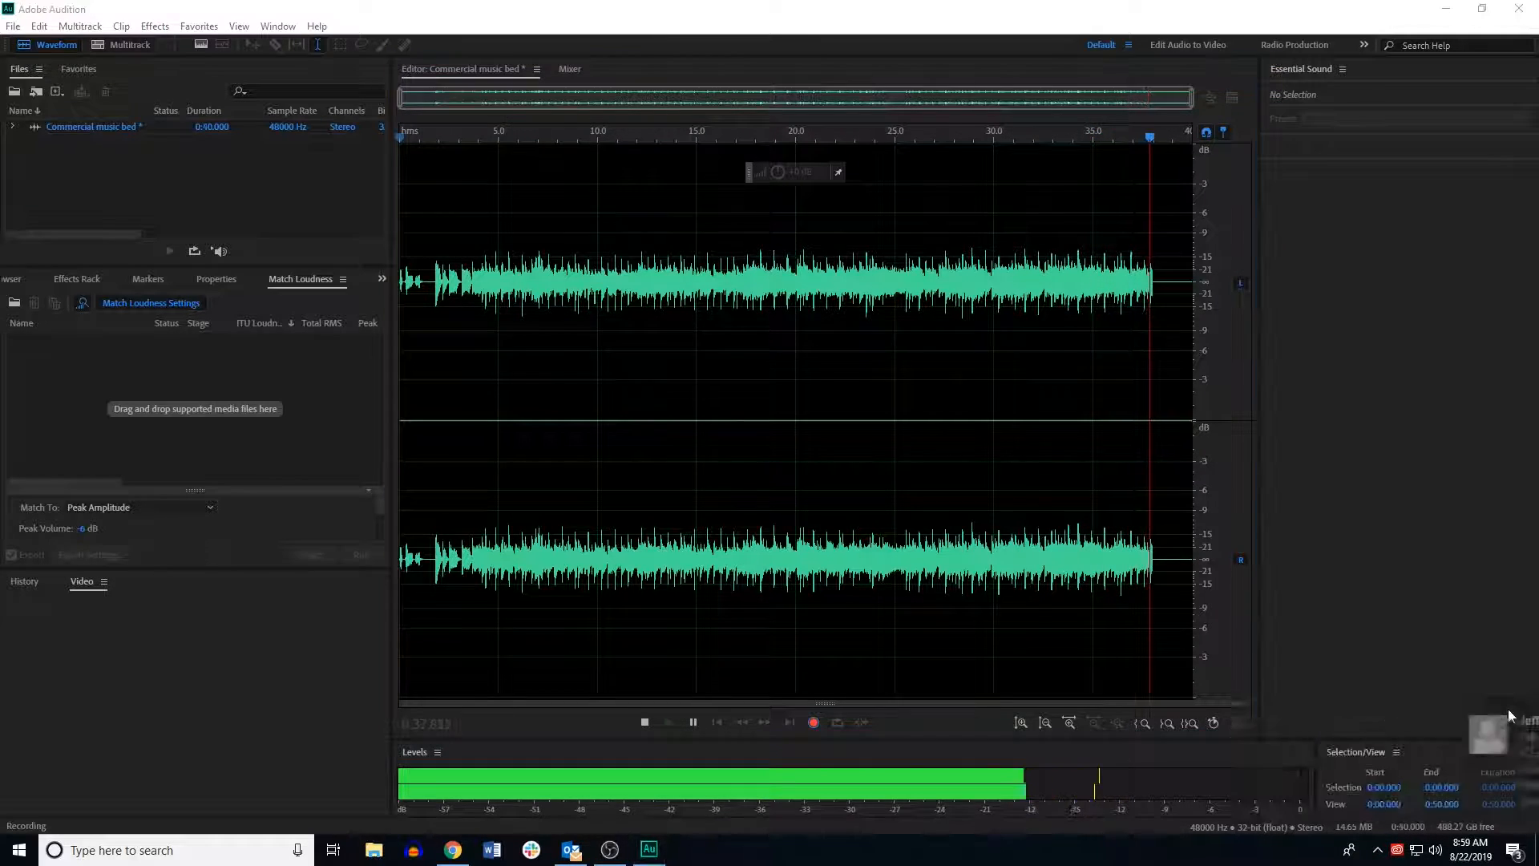
click(1510, 711)
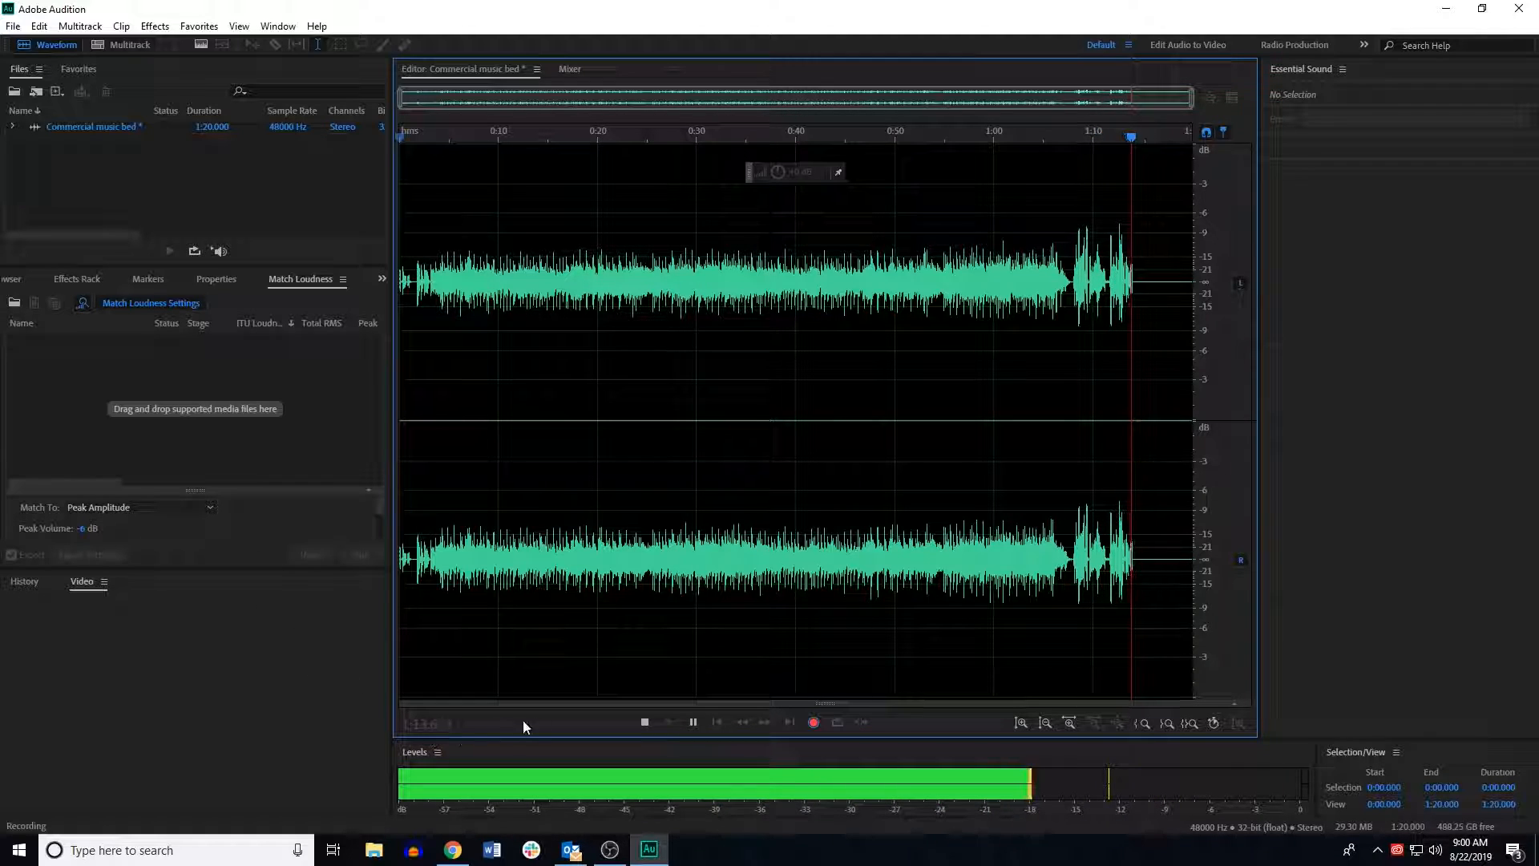
click(646, 721)
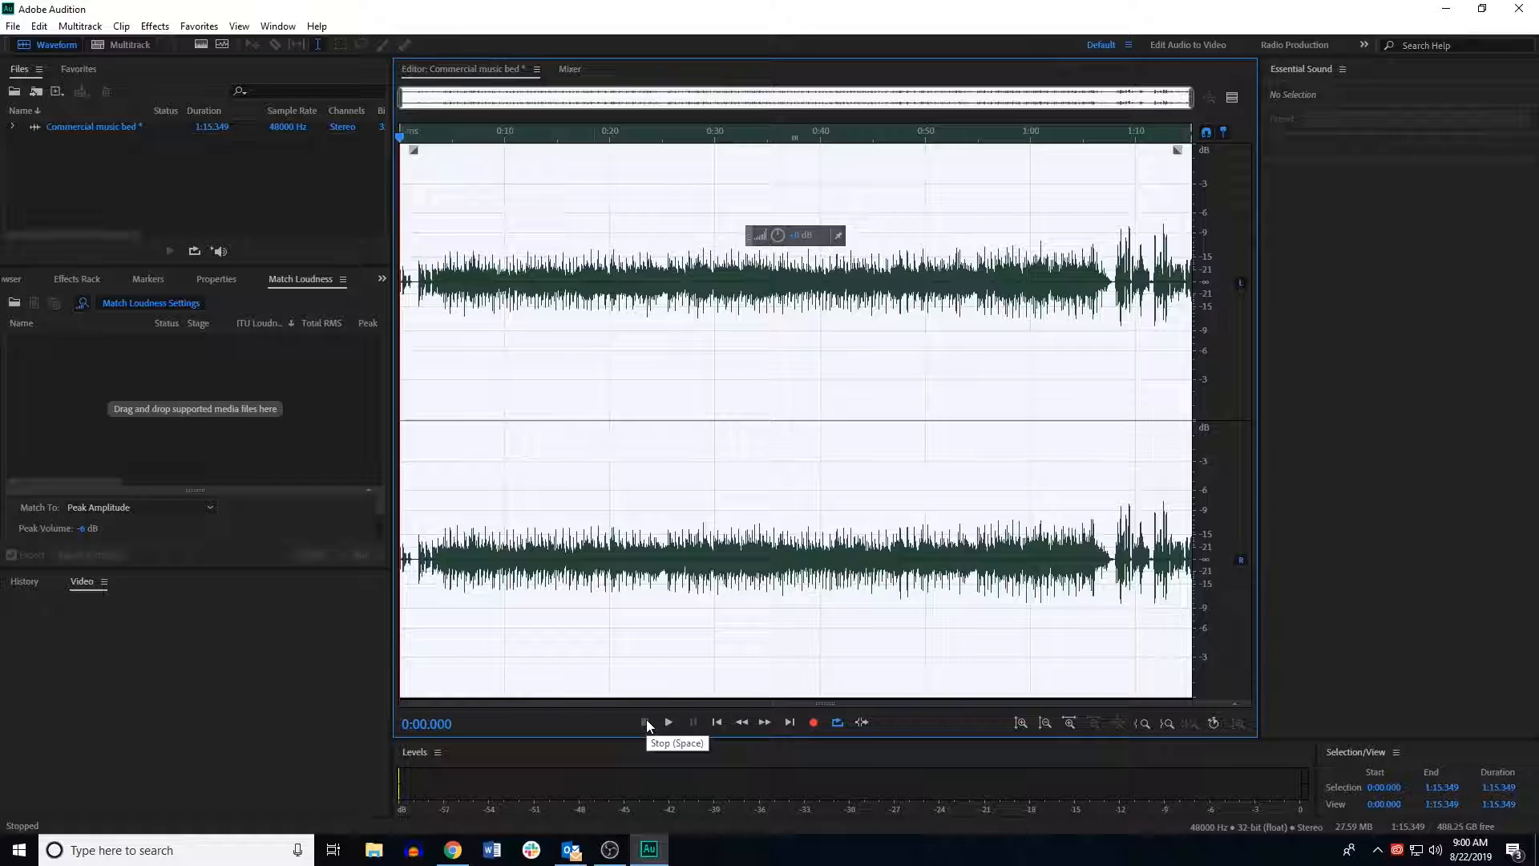
Step: Preview the start of the recording and delete the silent lead-in of about 1.6 seconds
click(478, 477)
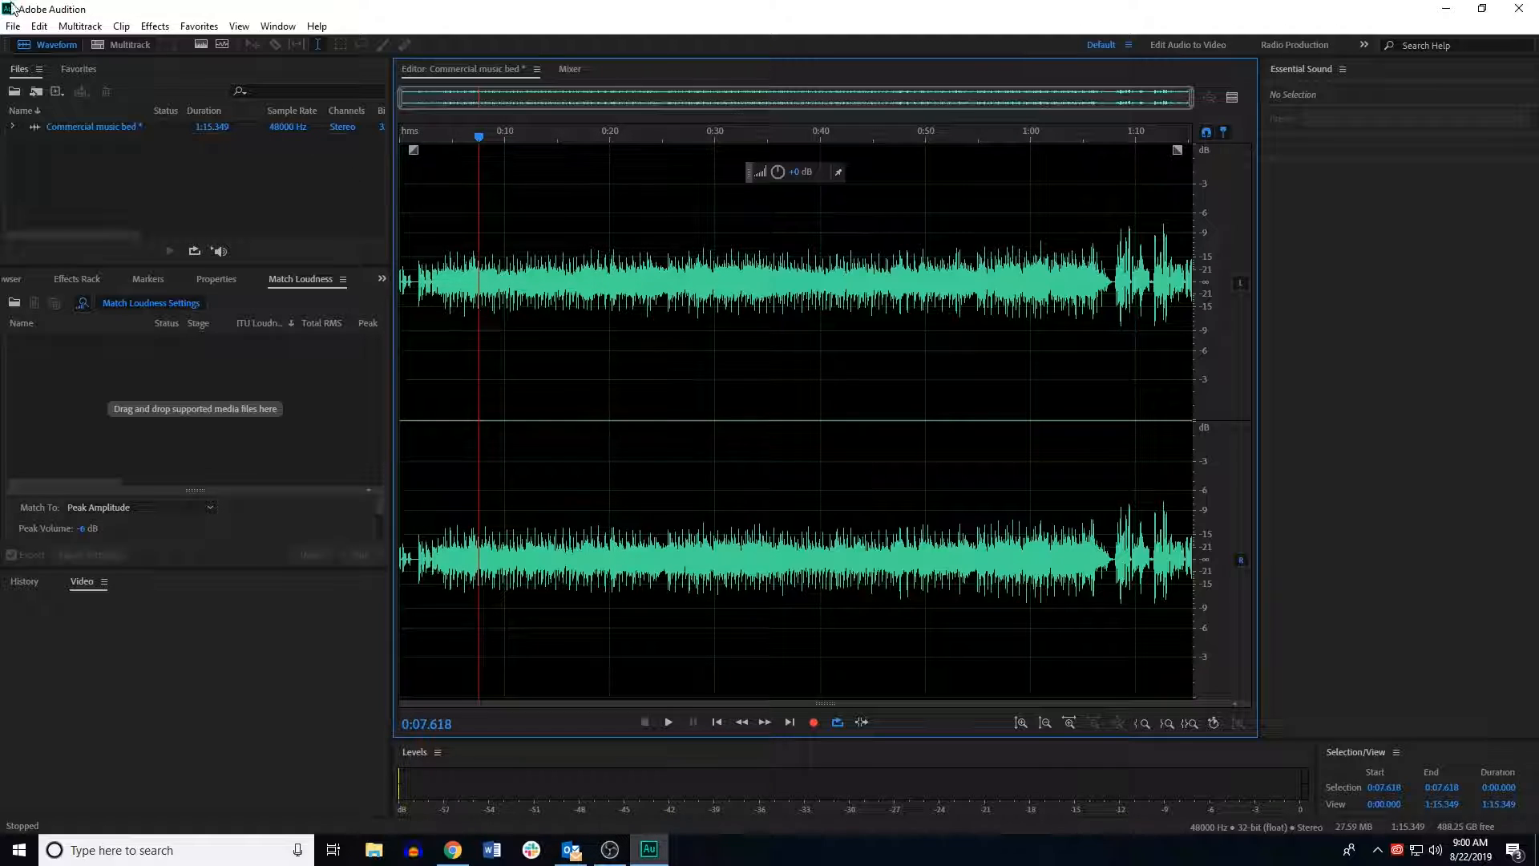
click(415, 285)
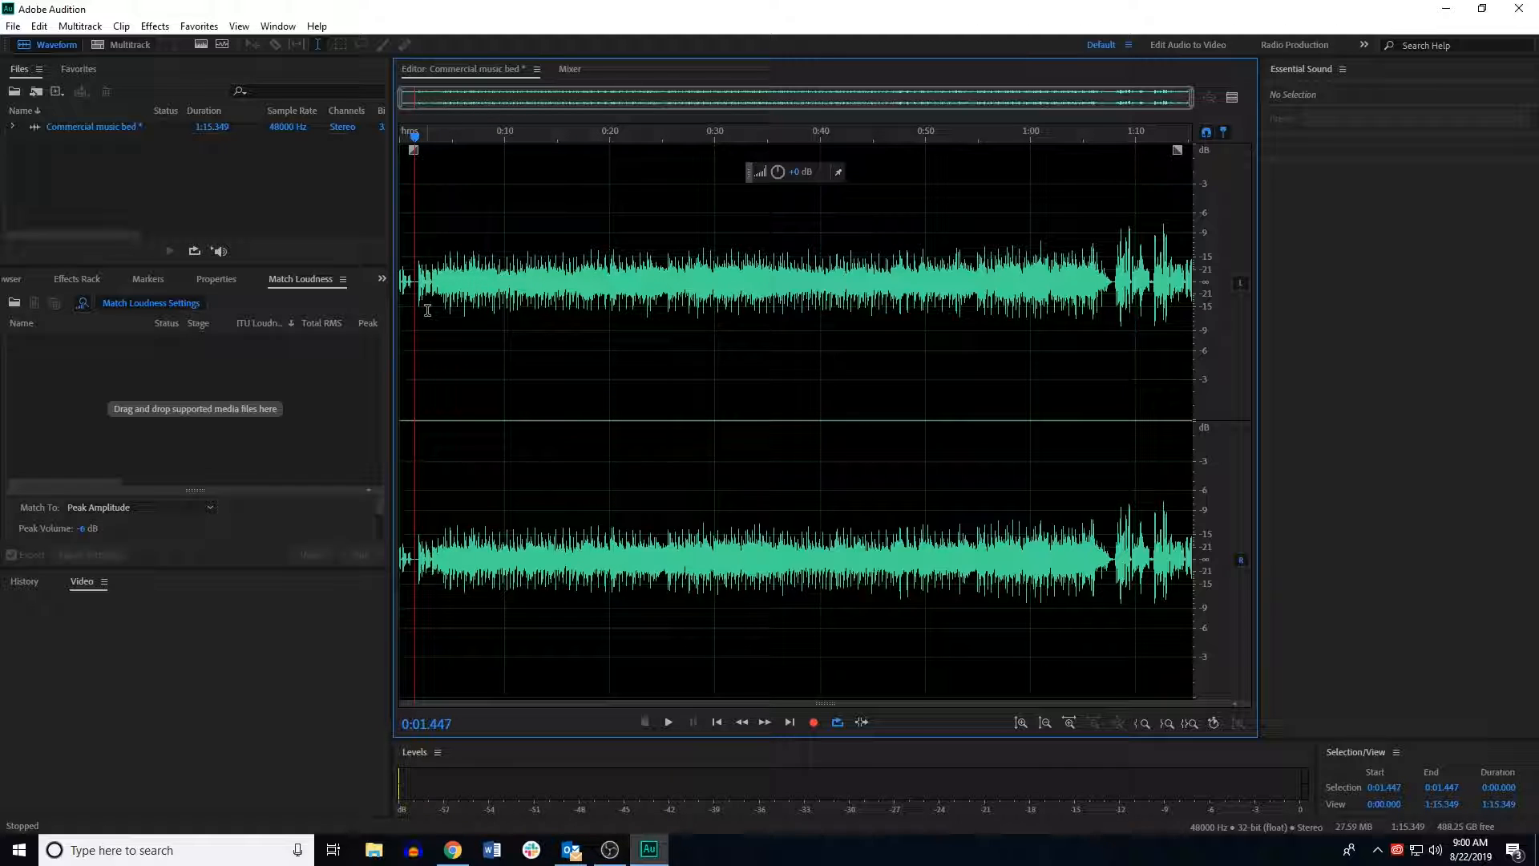
drag(416, 141, 387, 146)
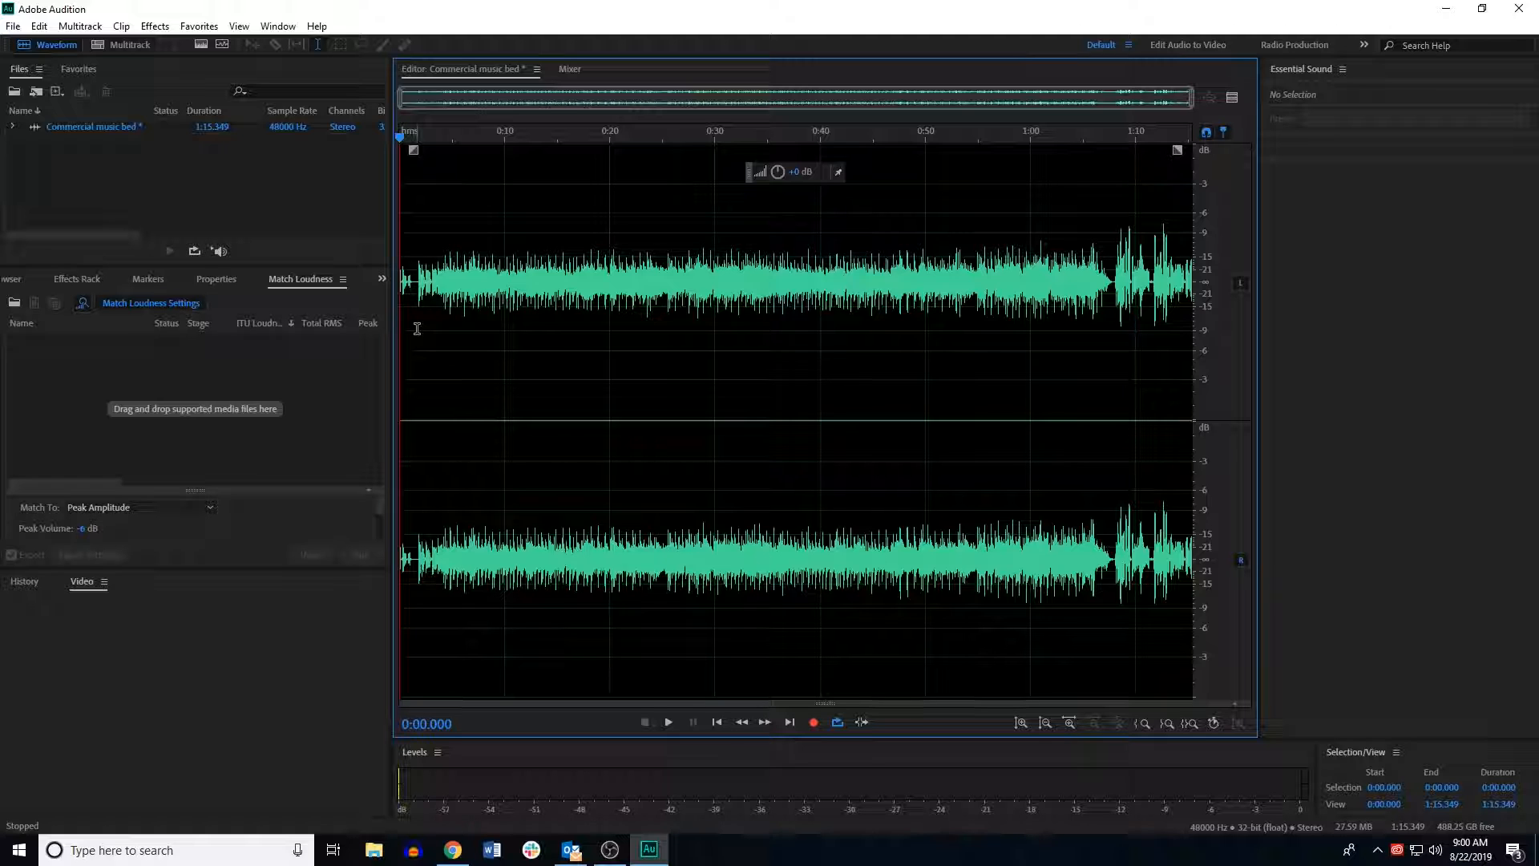
key(space)
key(space)
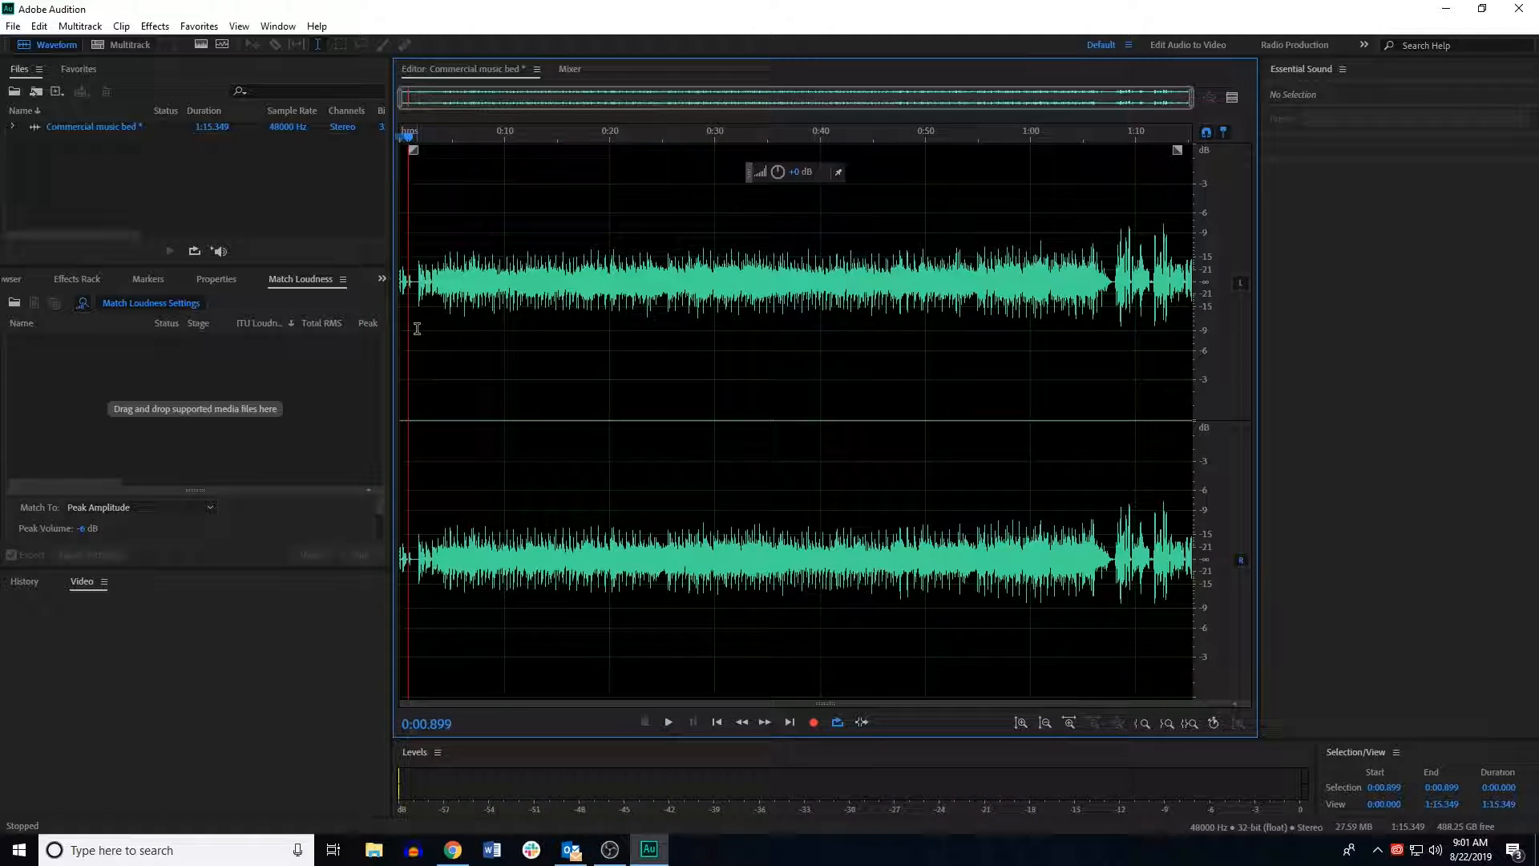
click(401, 137)
key(space)
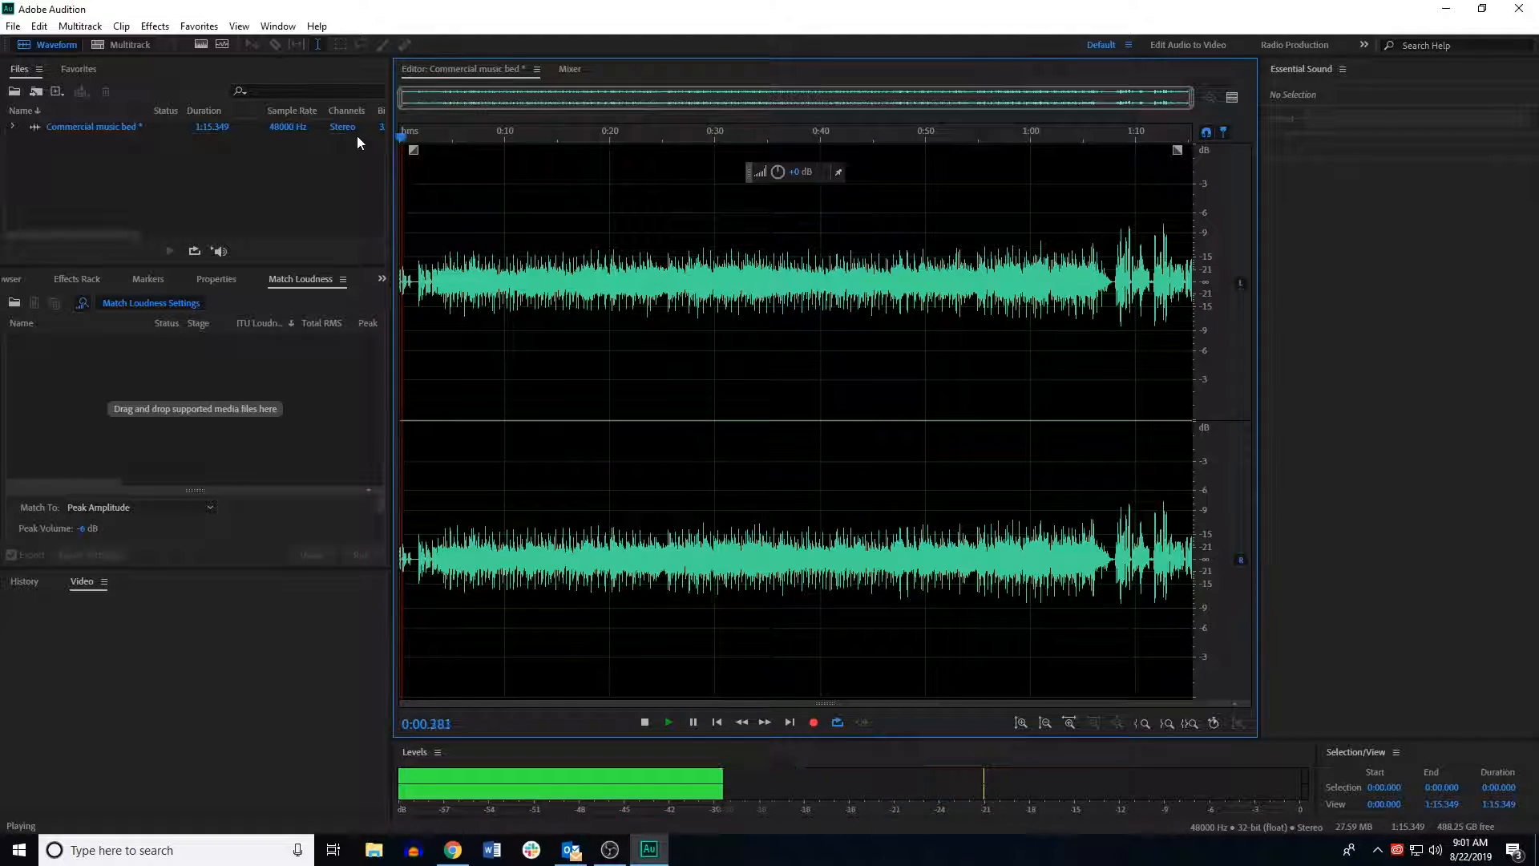
key(space)
click(416, 281)
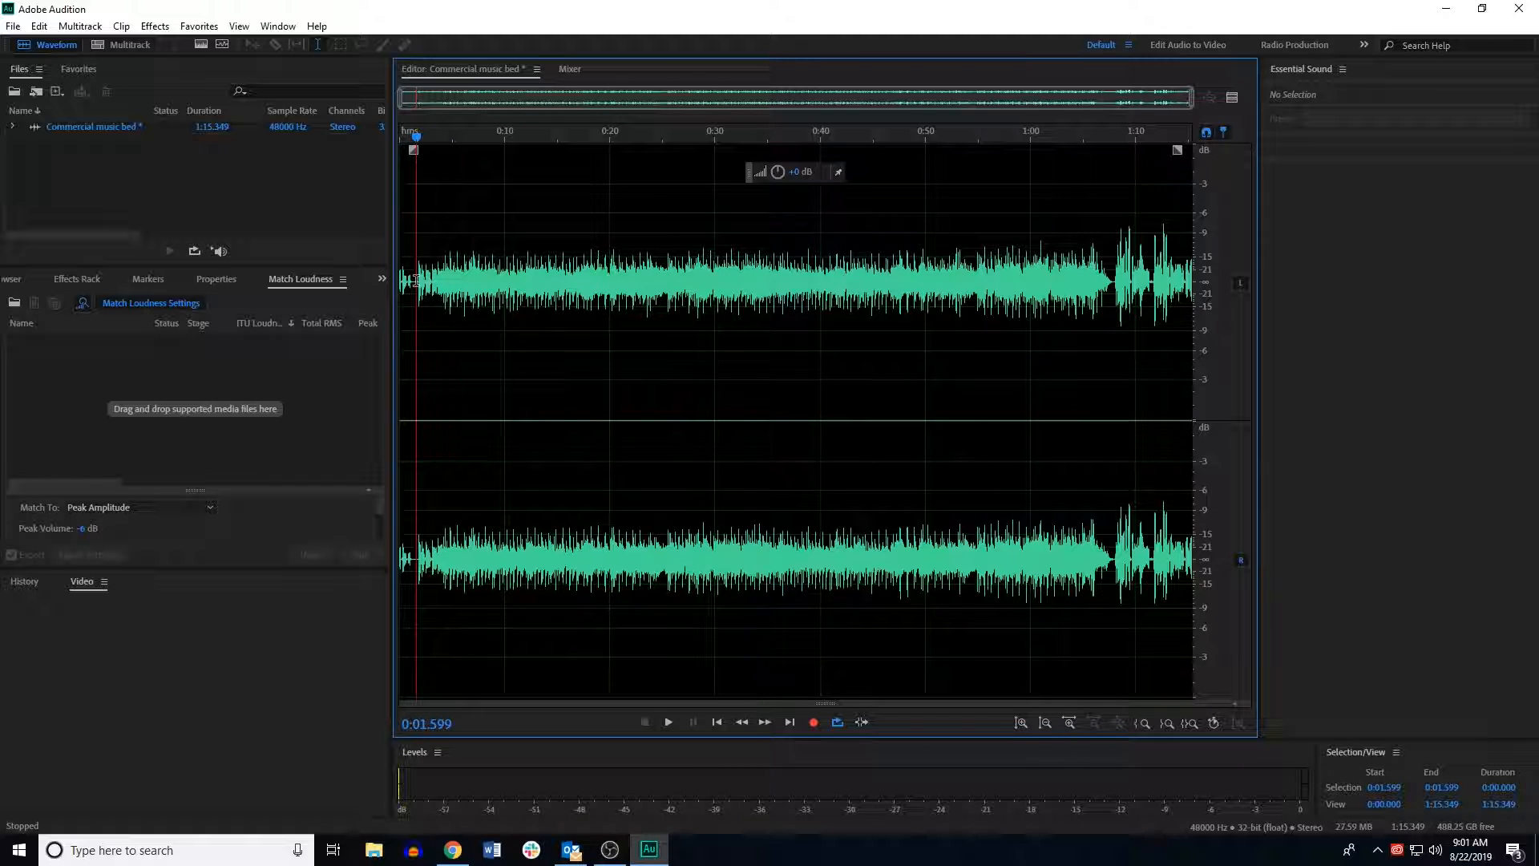
drag(416, 280, 250, 310)
key(Delete)
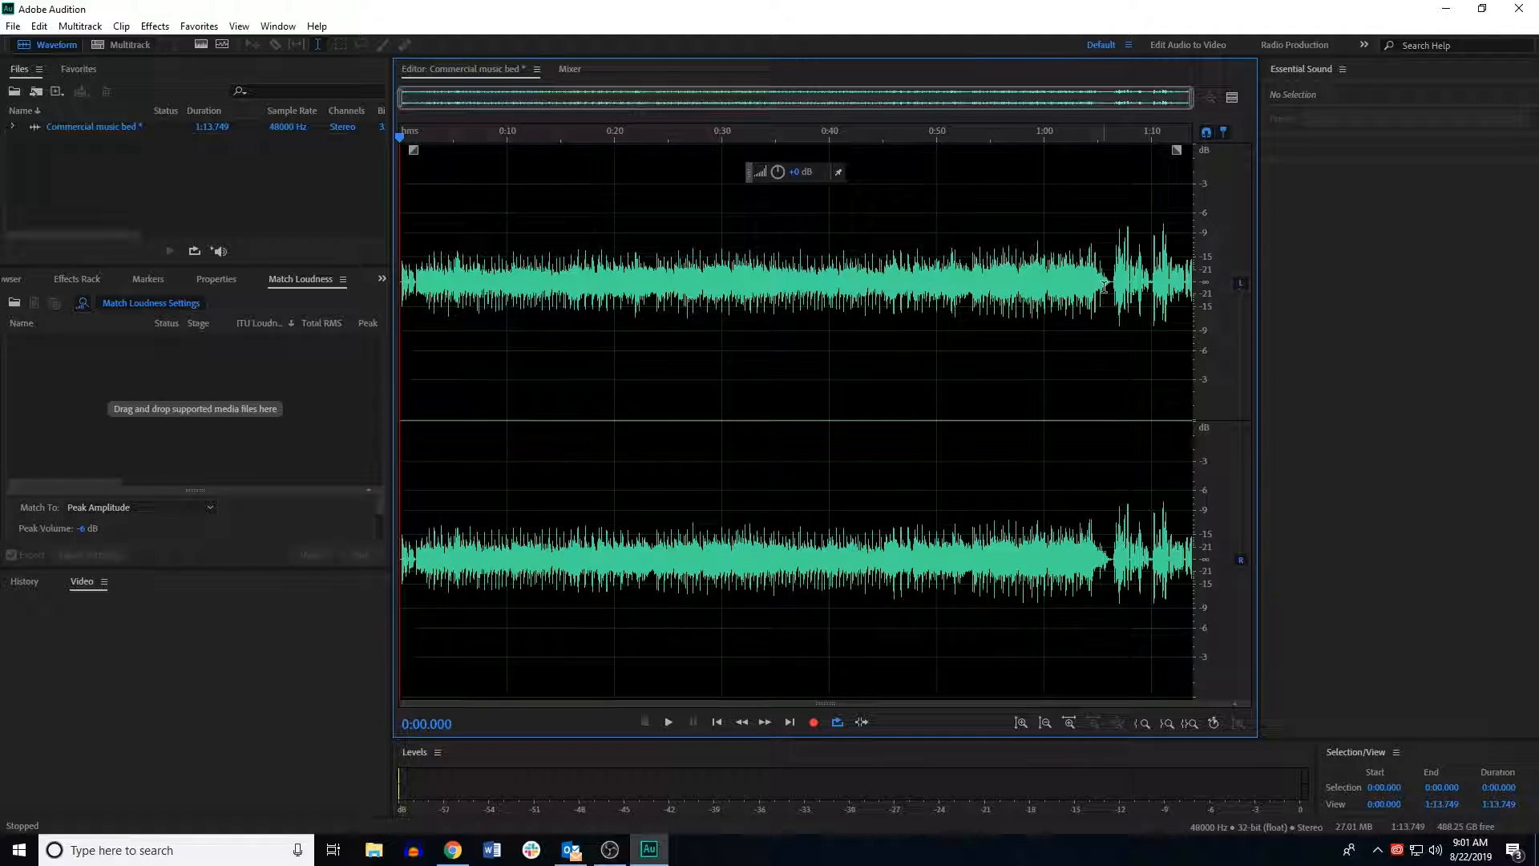
Step: Preview the end of the recording and delete the tail from about 1:06.2 to the end
drag(400, 142, 1110, 165)
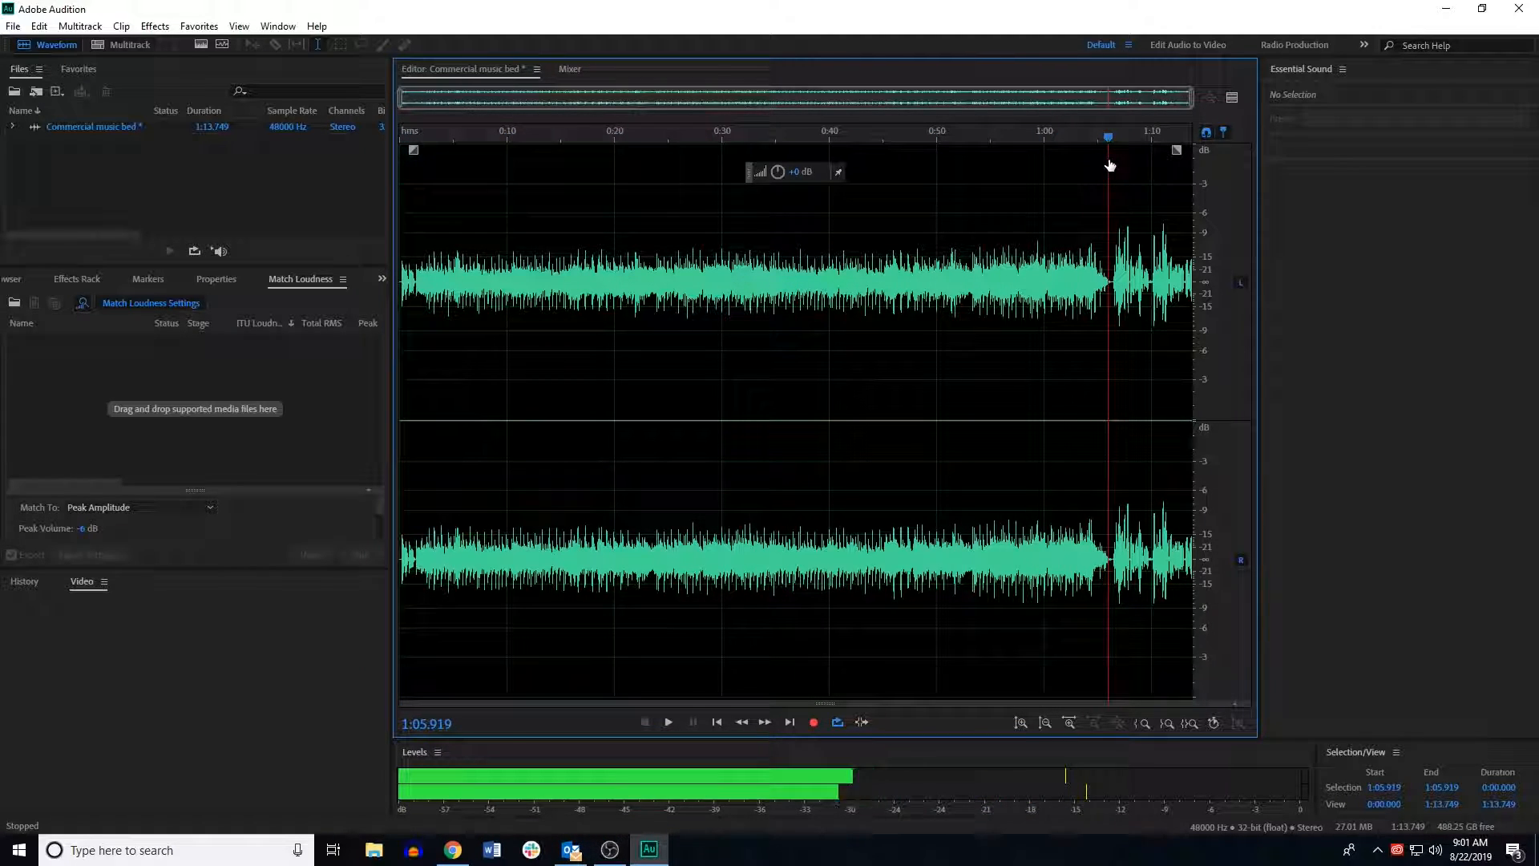
key(space)
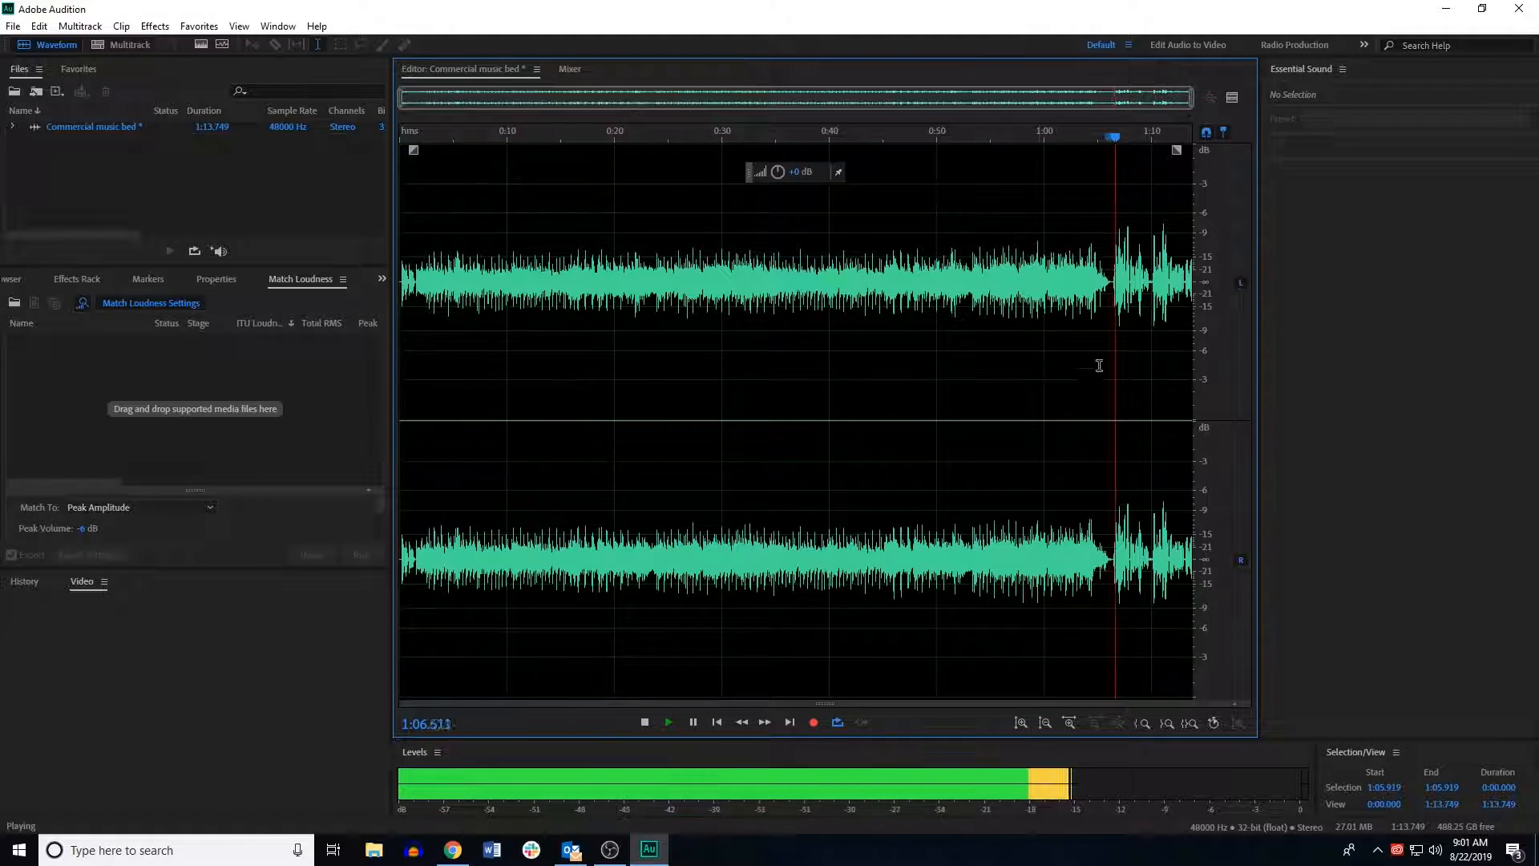
key(space)
click(1111, 286)
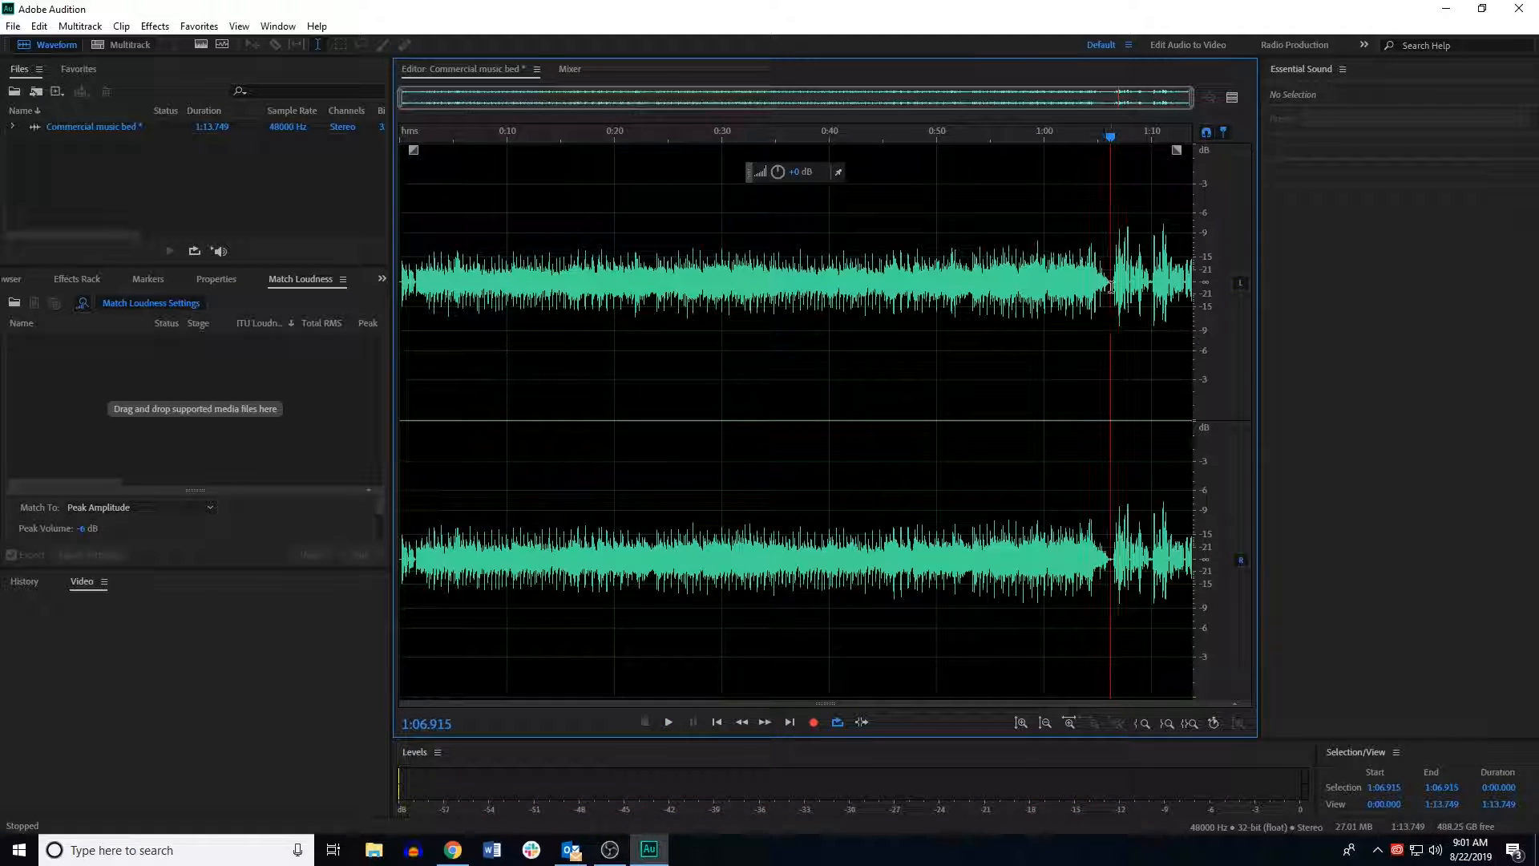
drag(1110, 287, 1217, 300)
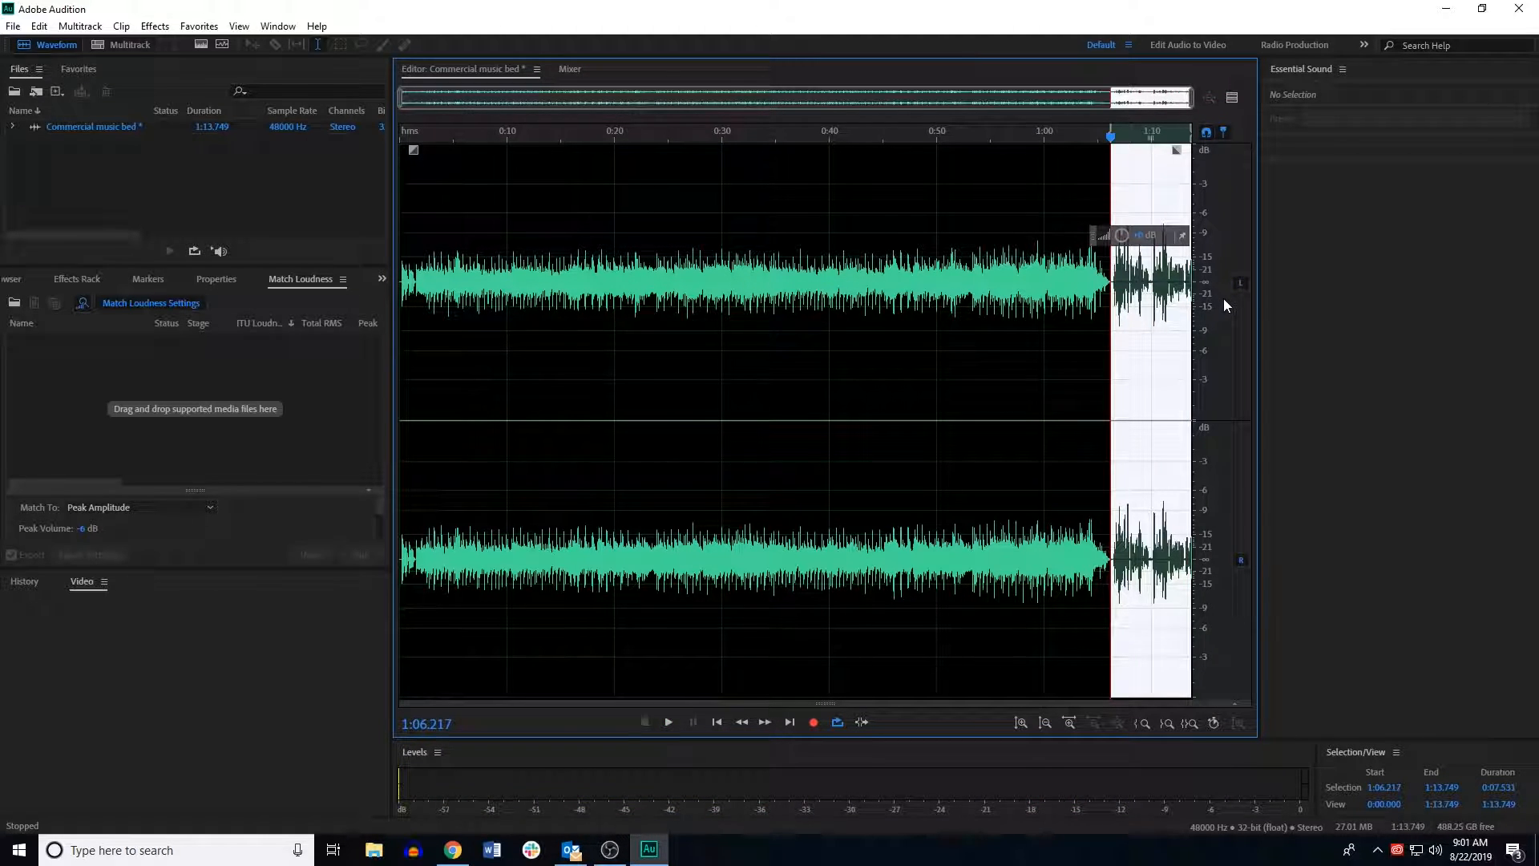
key(Delete)
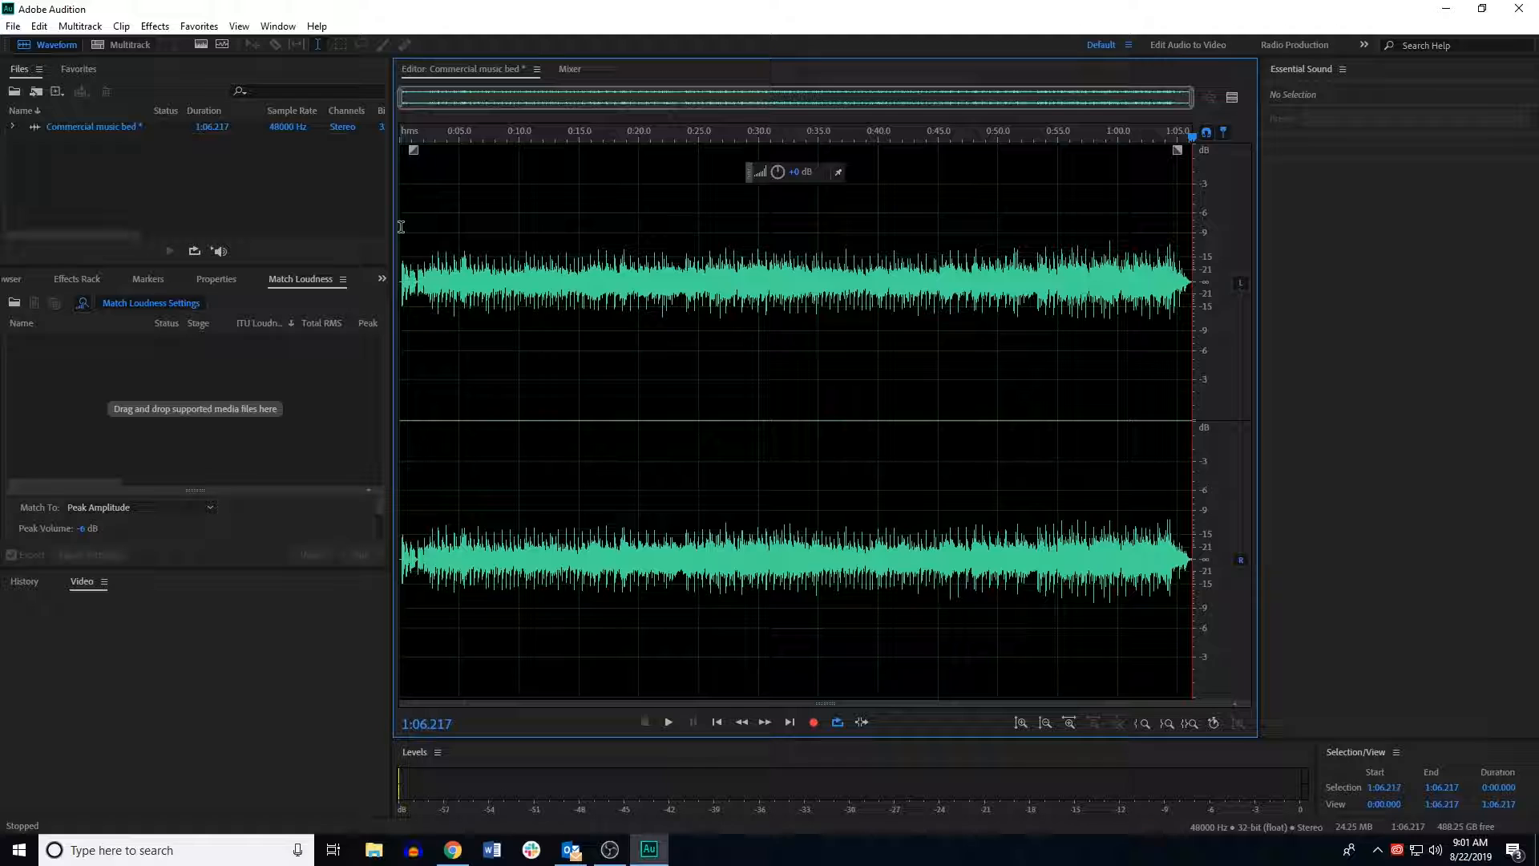
Step: Select the entire music bed and boost its volume with the on-waveform amplitude control
drag(1192, 138, 86, 281)
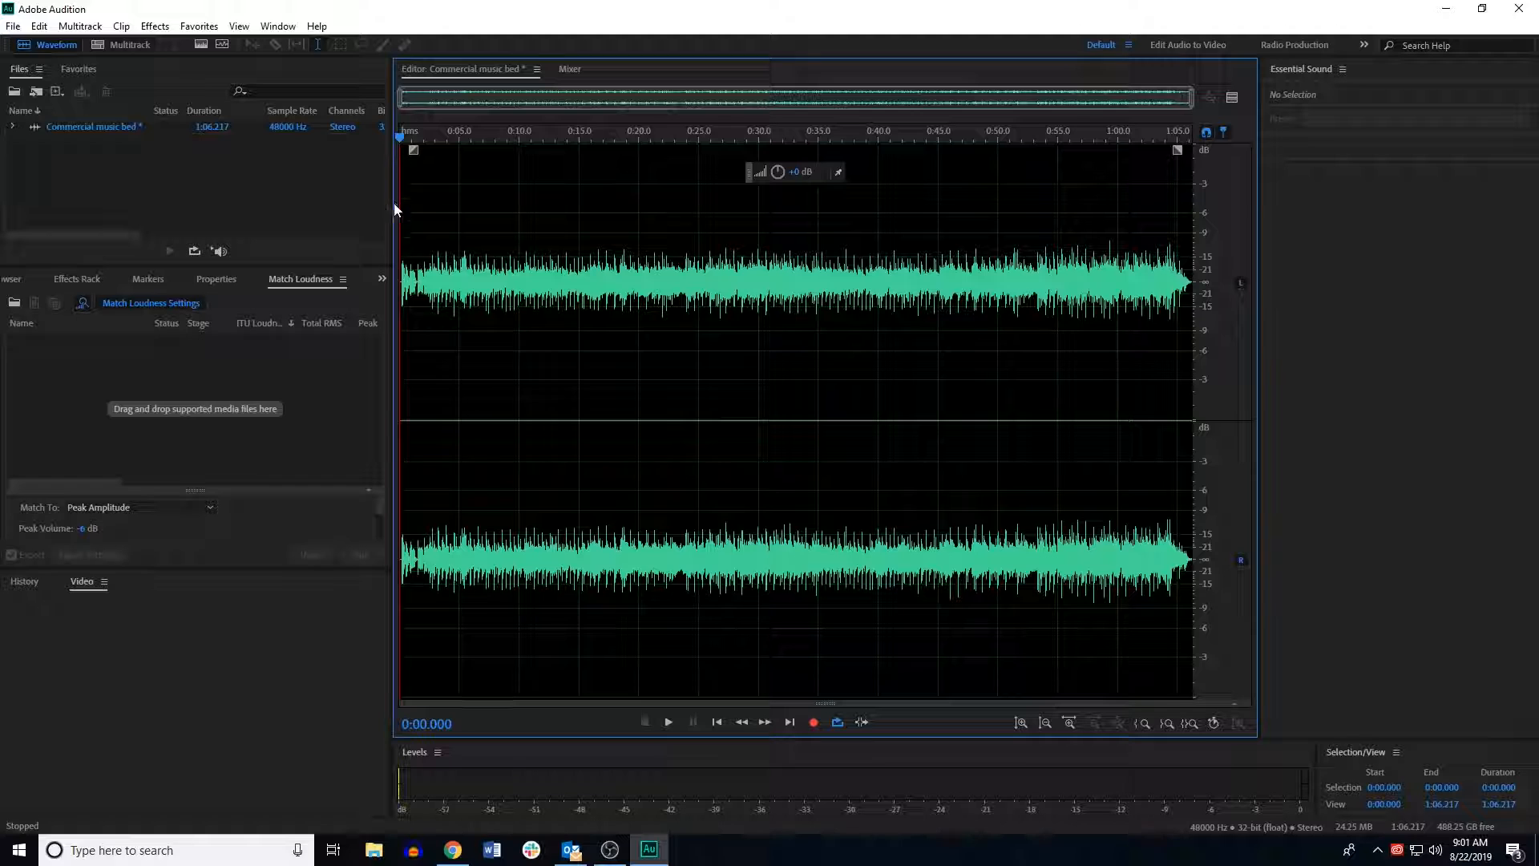
drag(400, 247, 1284, 271)
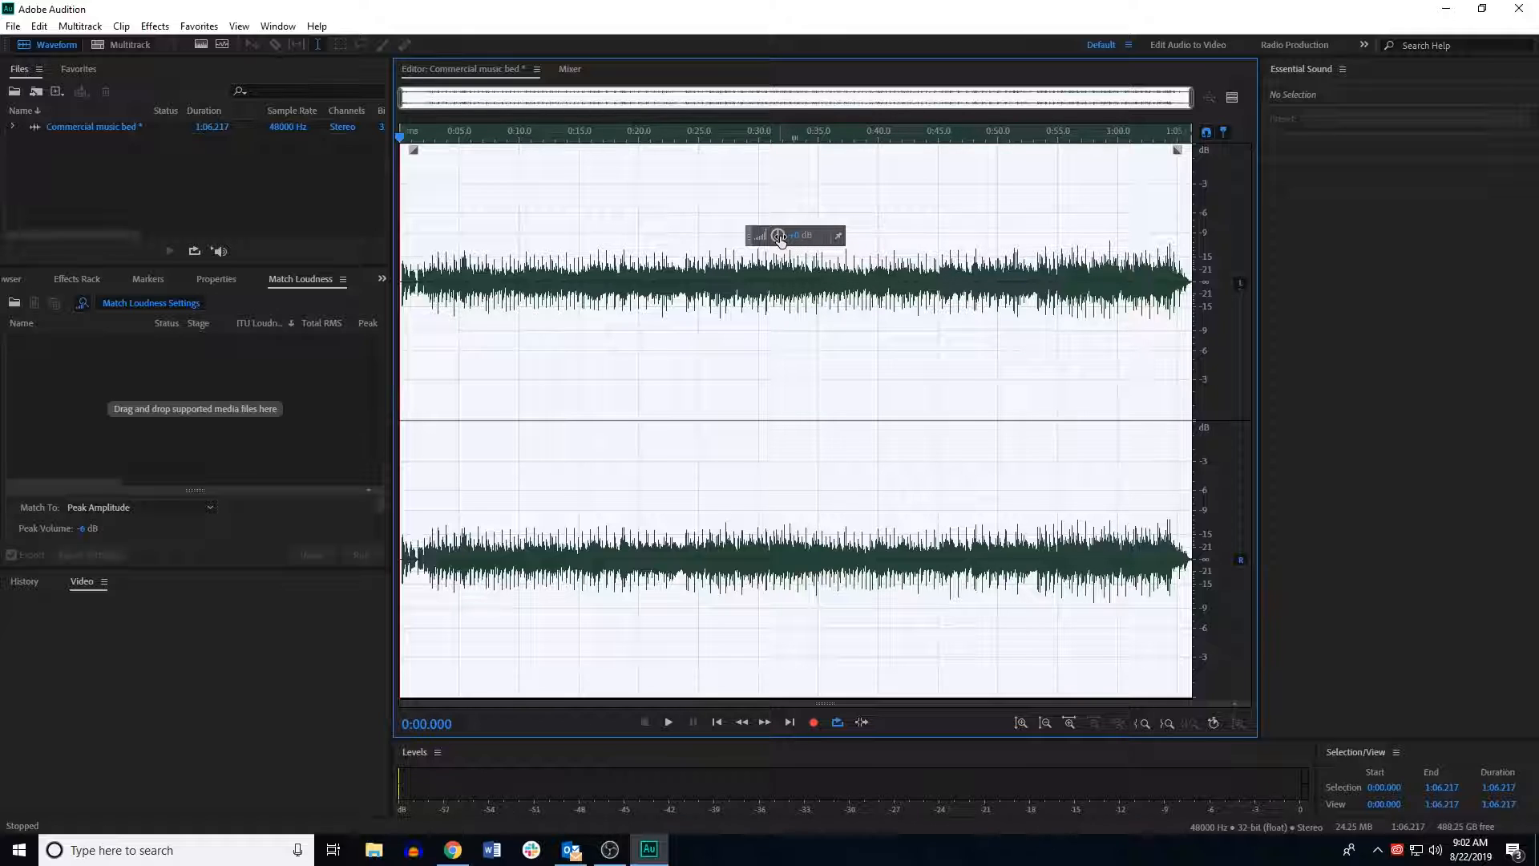
drag(777, 238, 823, 235)
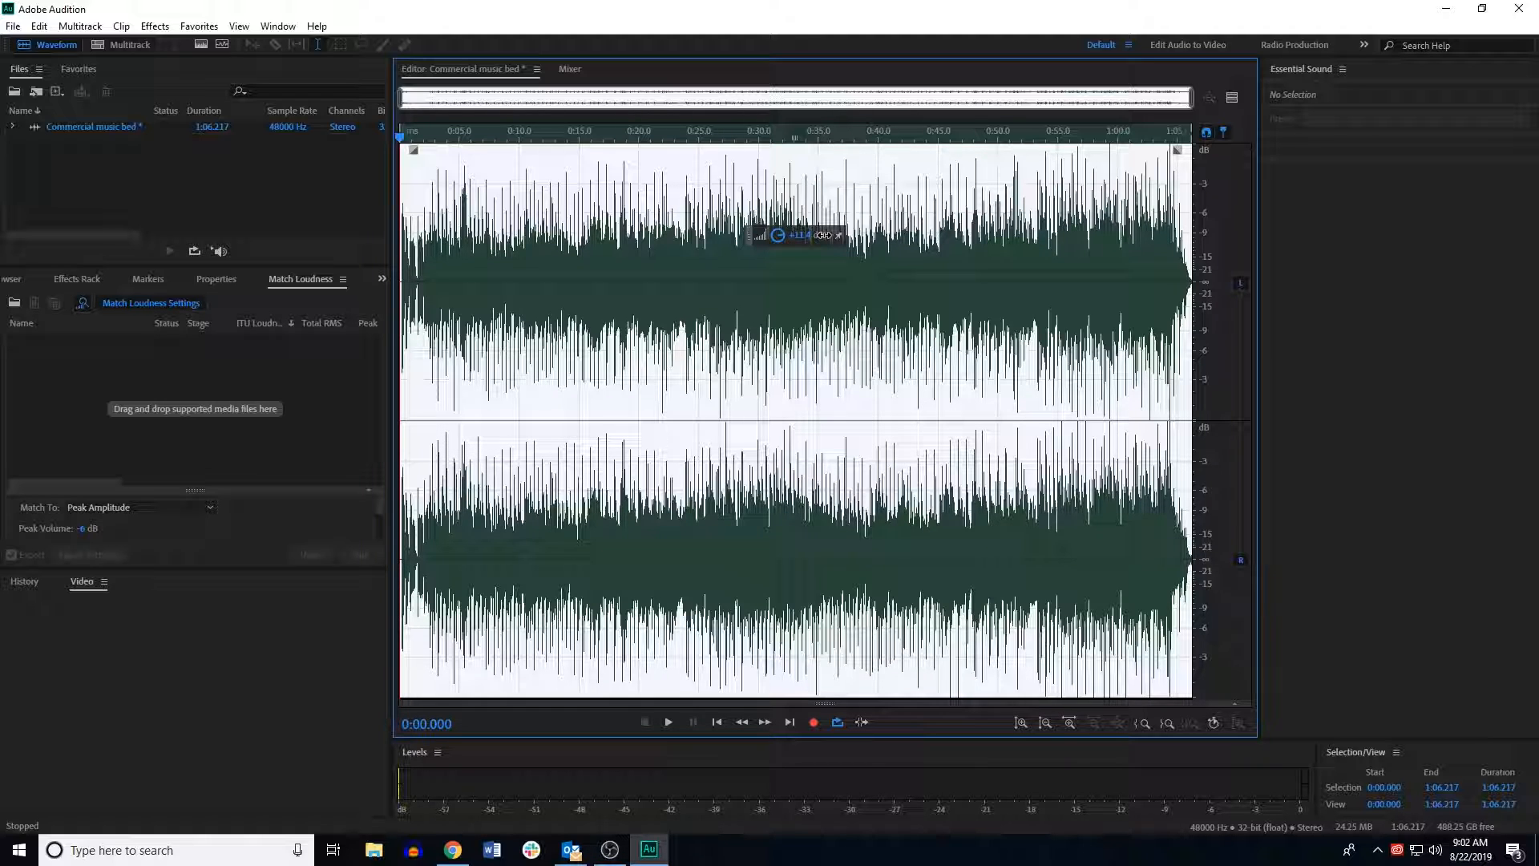
drag(823, 235, 824, 235)
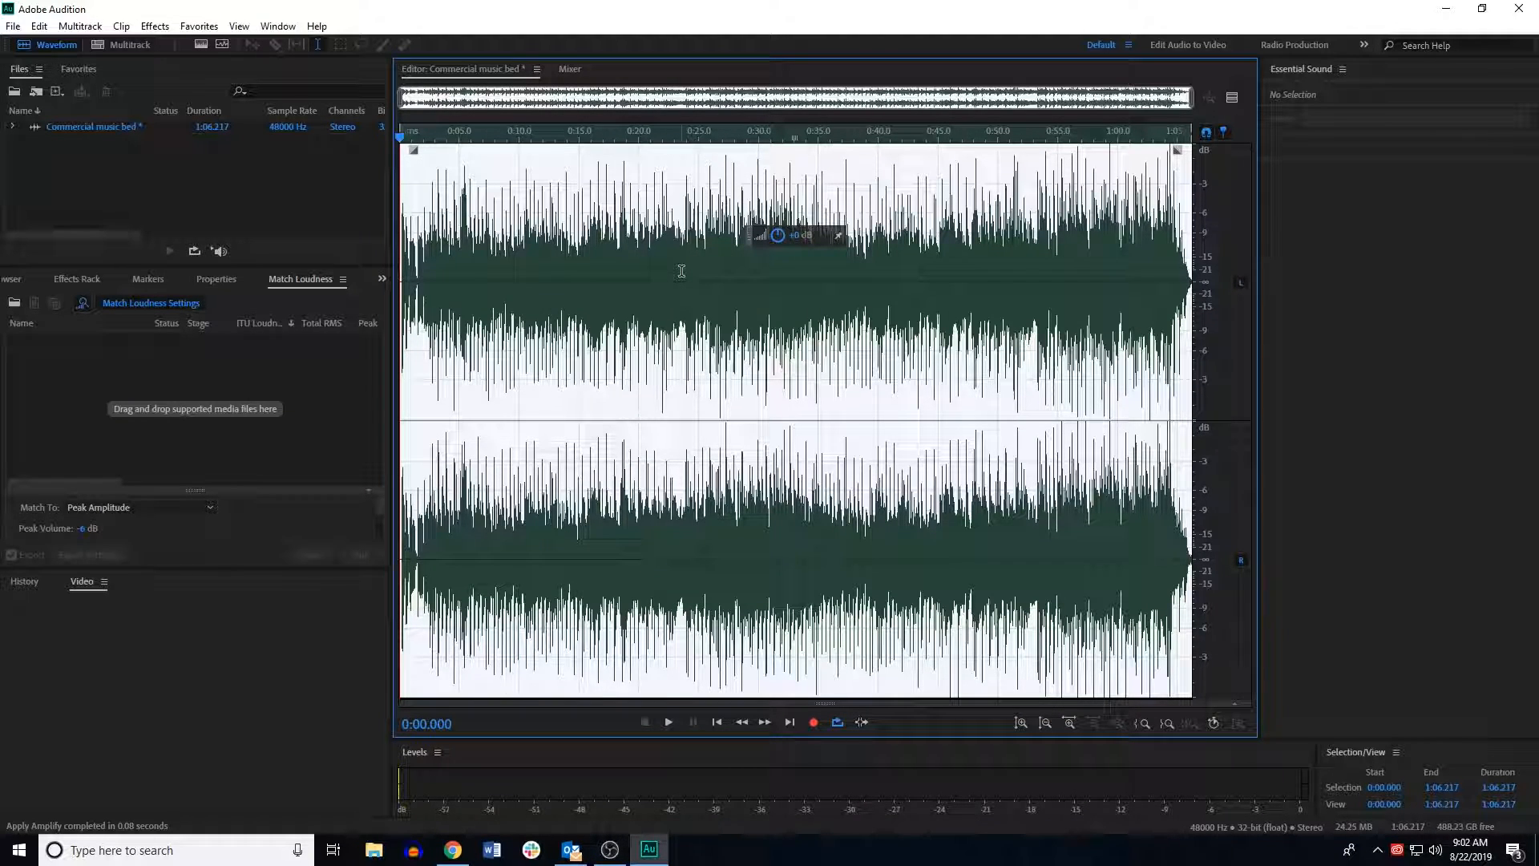
click(639, 250)
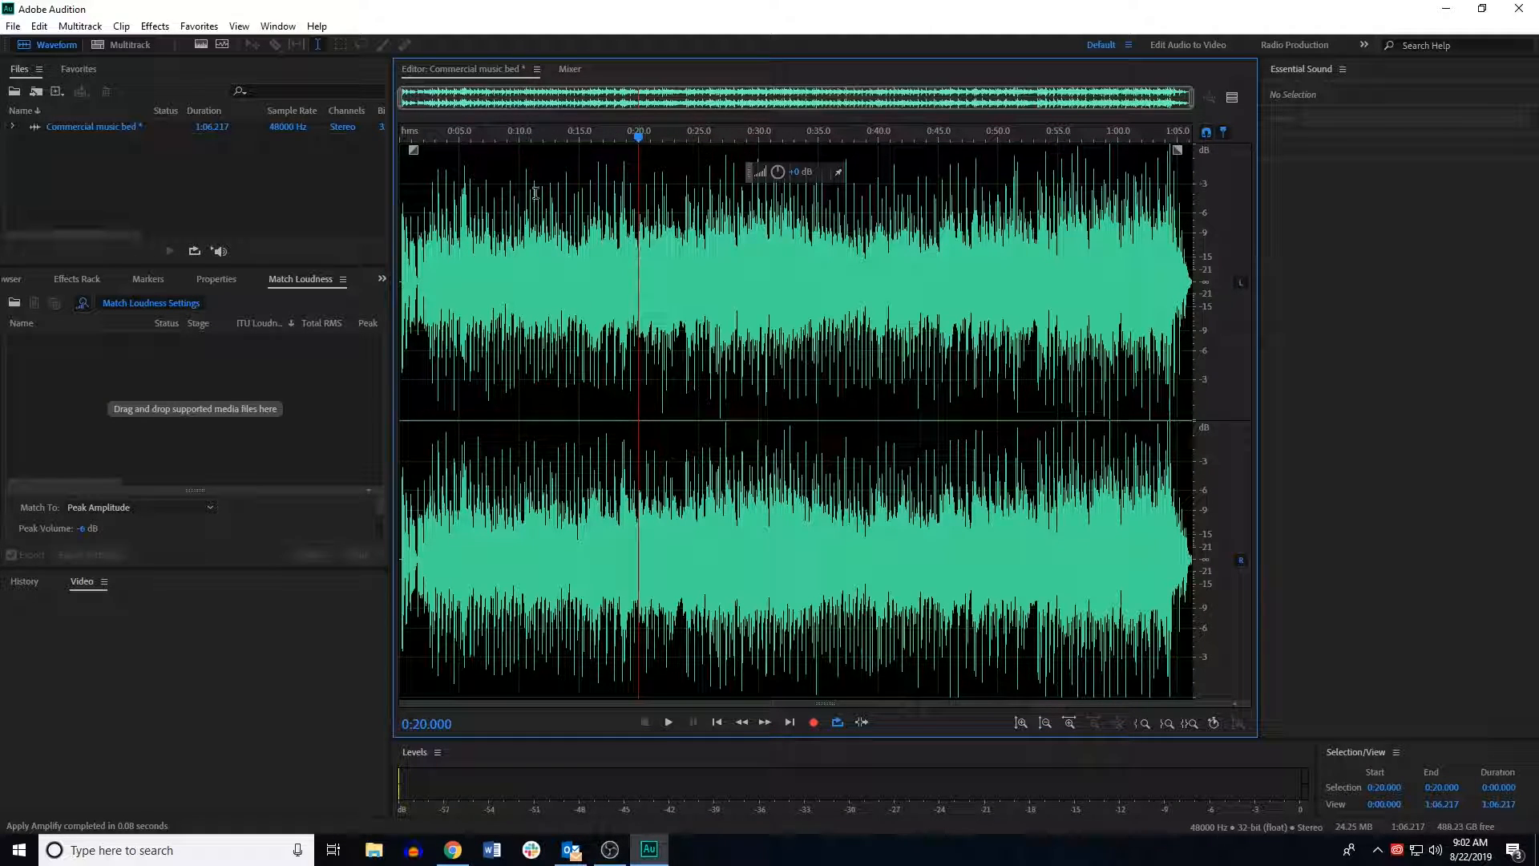
drag(640, 138, 354, 171)
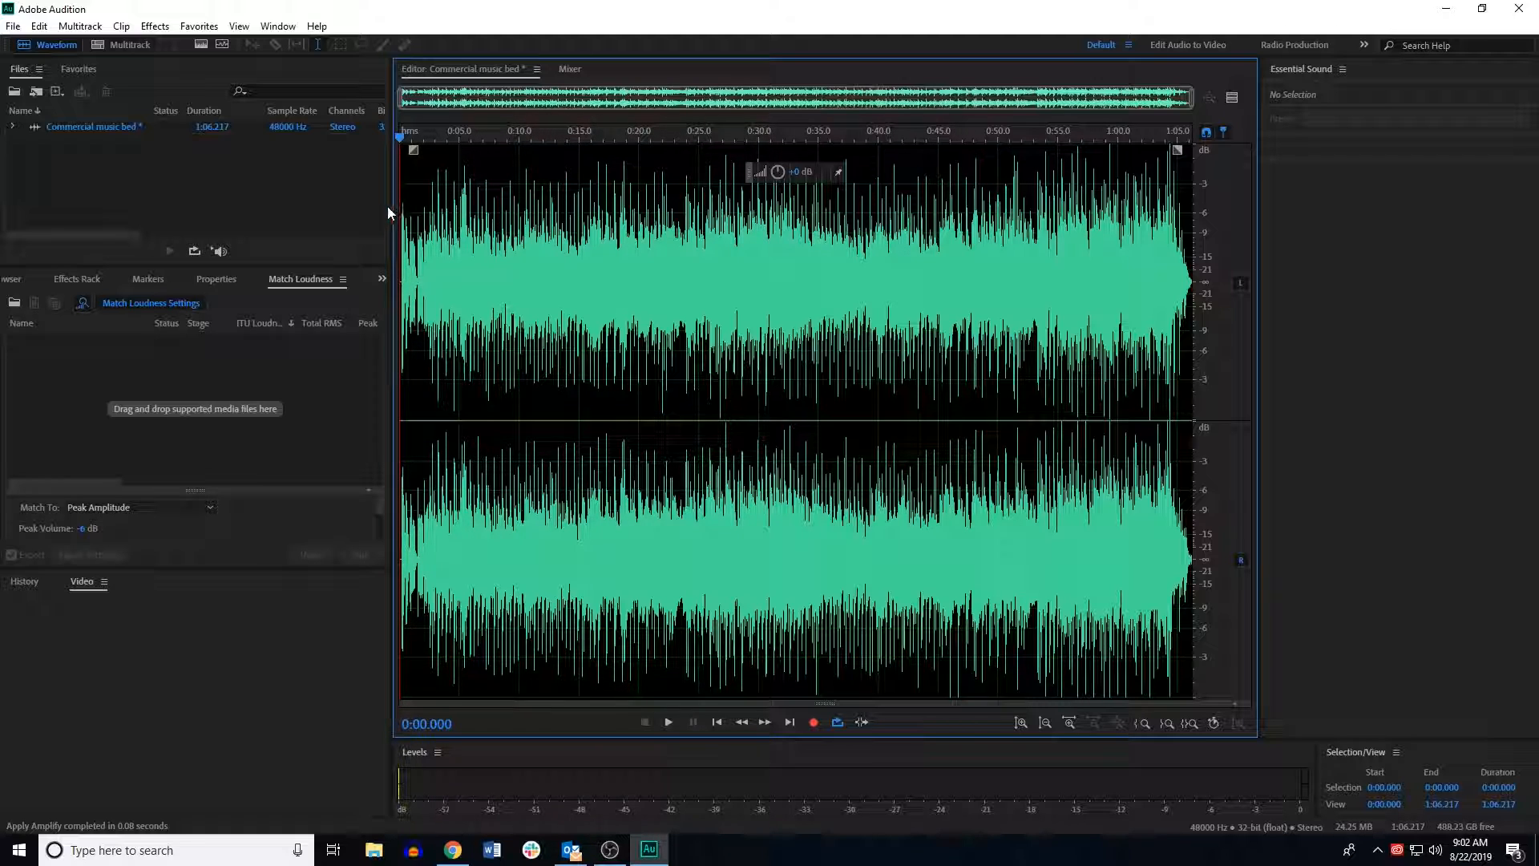
drag(401, 210, 1505, 247)
drag(778, 238, 778, 237)
click(567, 197)
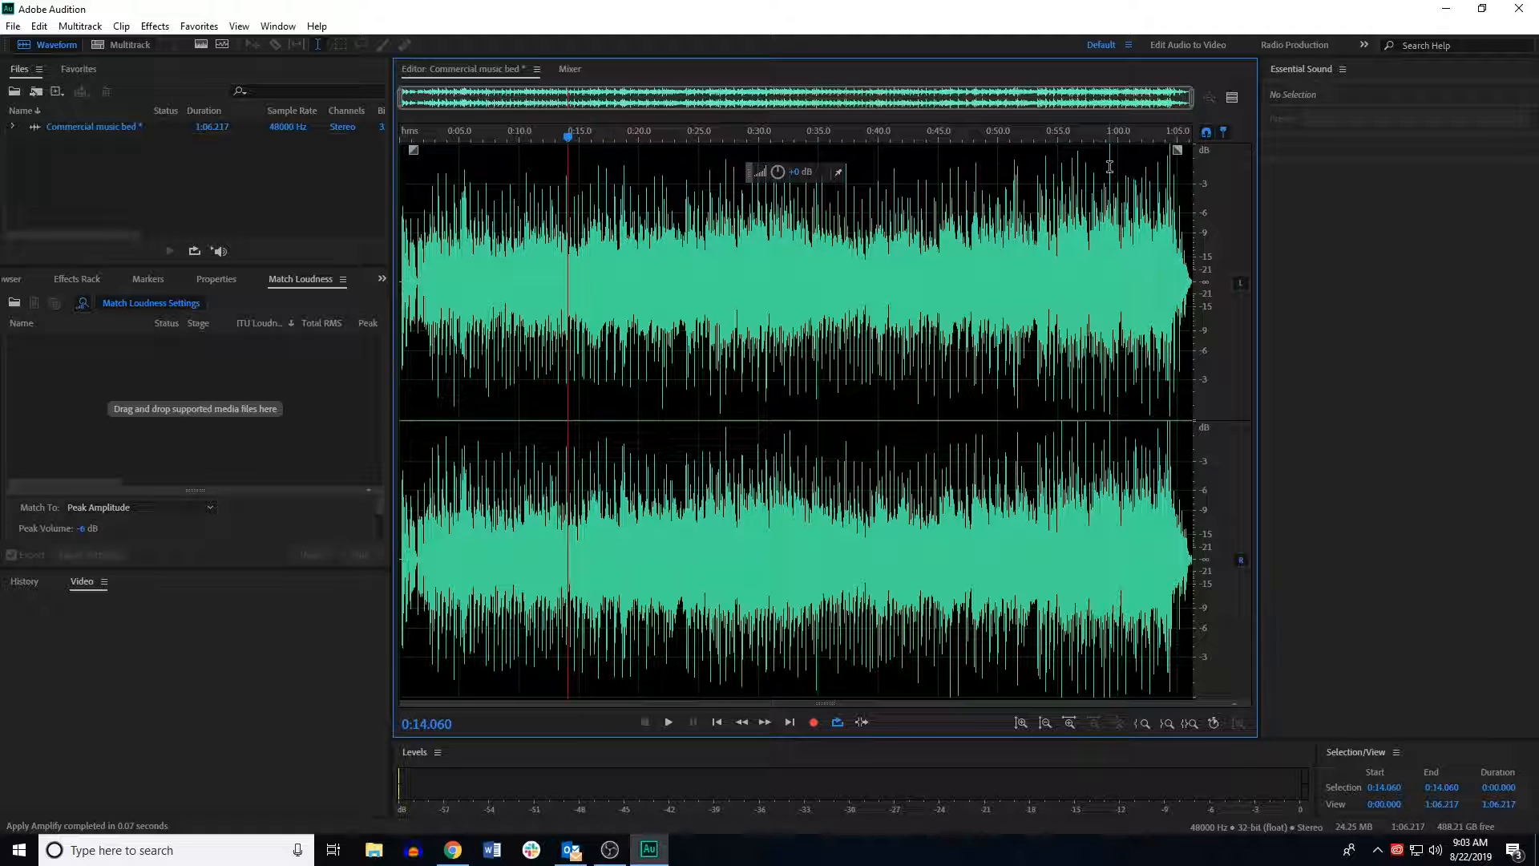
Step: Save the music bed as a WAV file named Commercial music bed in the show open folder
drag(567, 138, 369, 168)
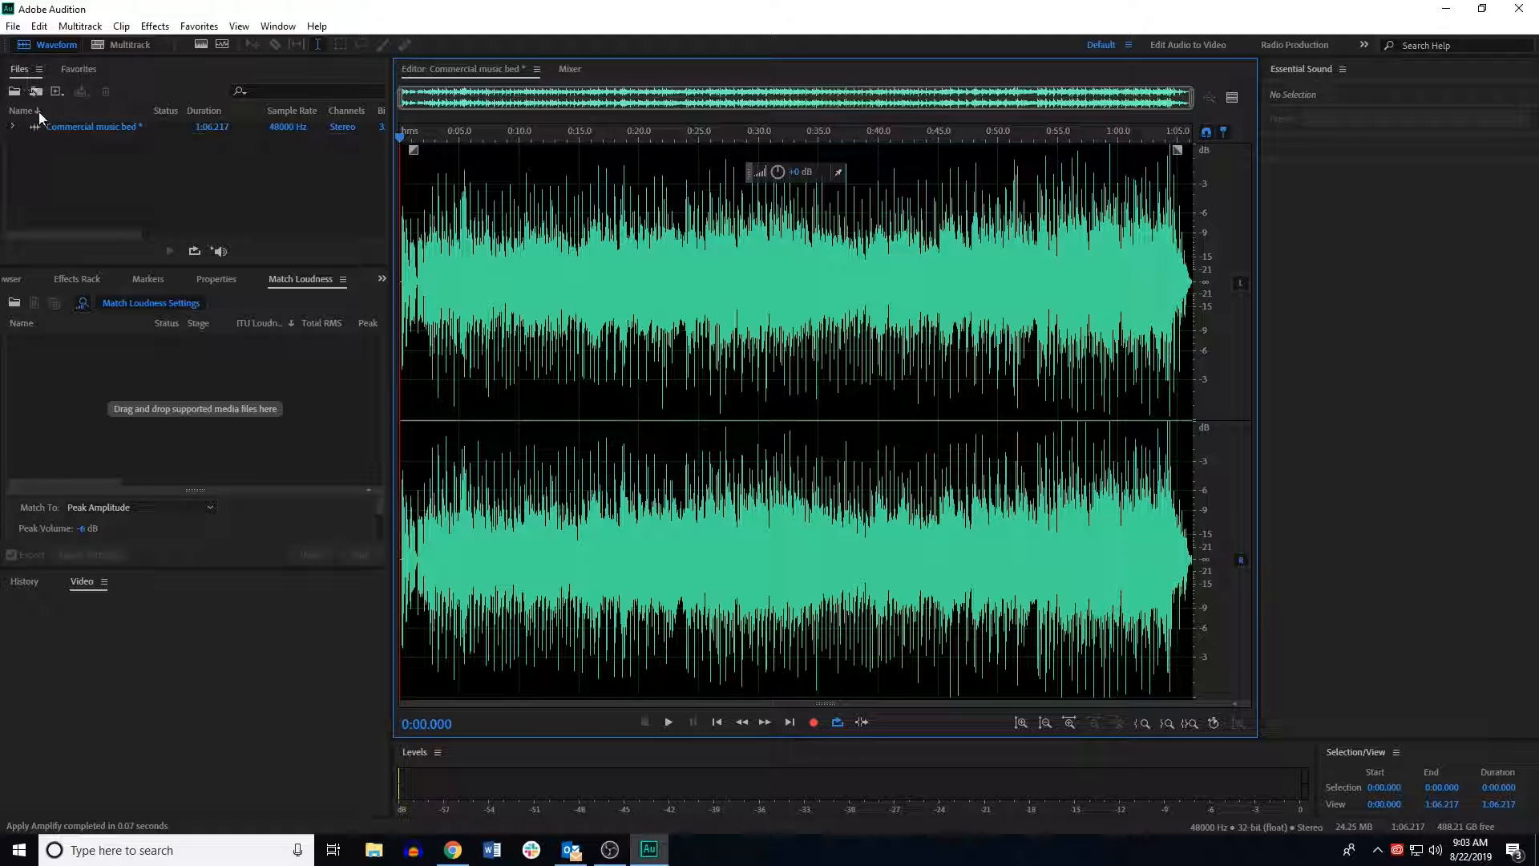
click(13, 25)
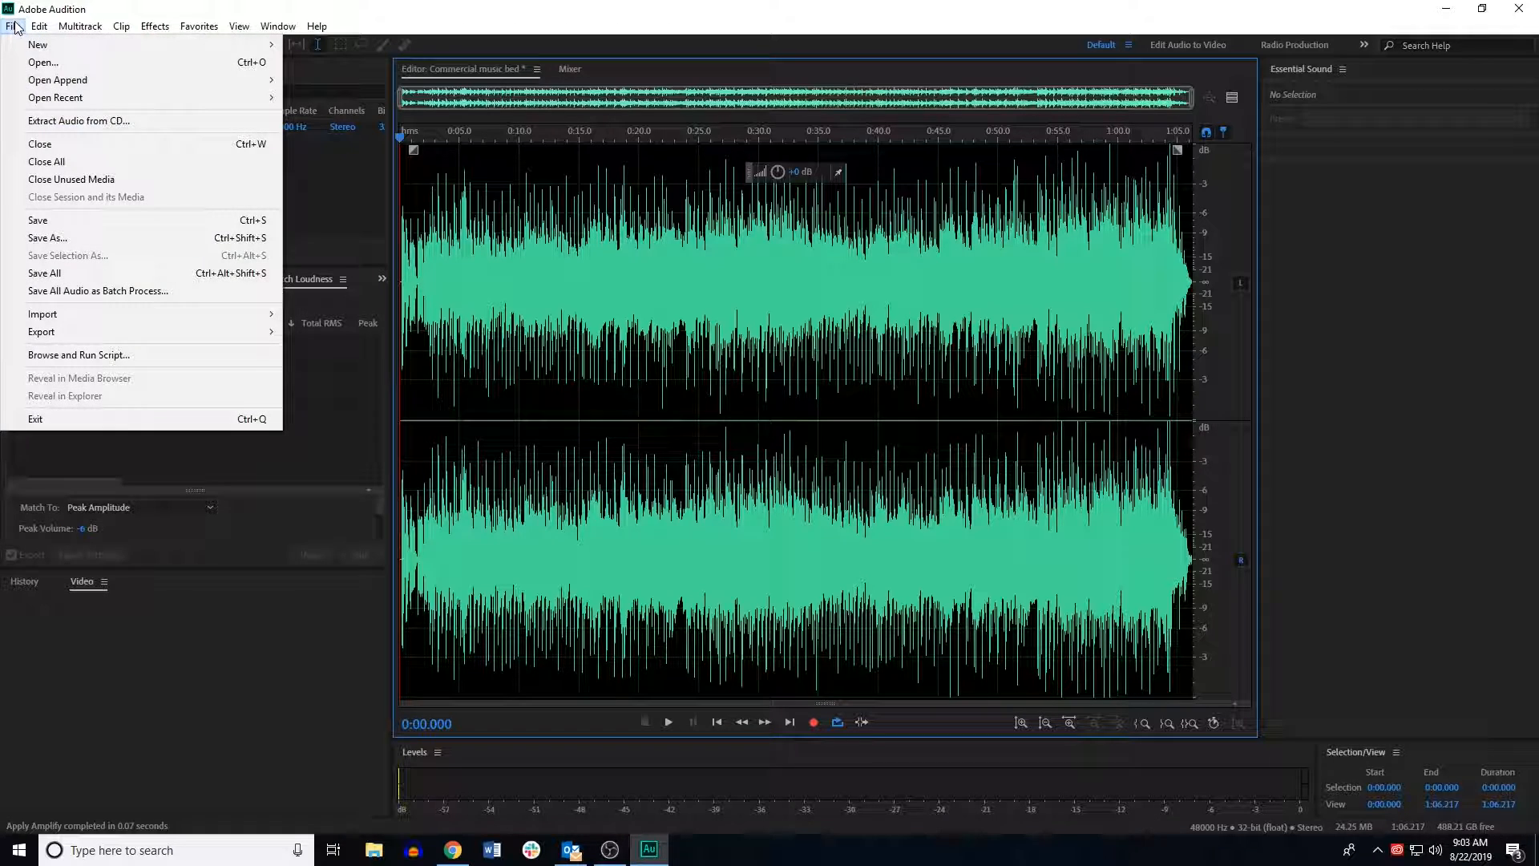
click(44, 237)
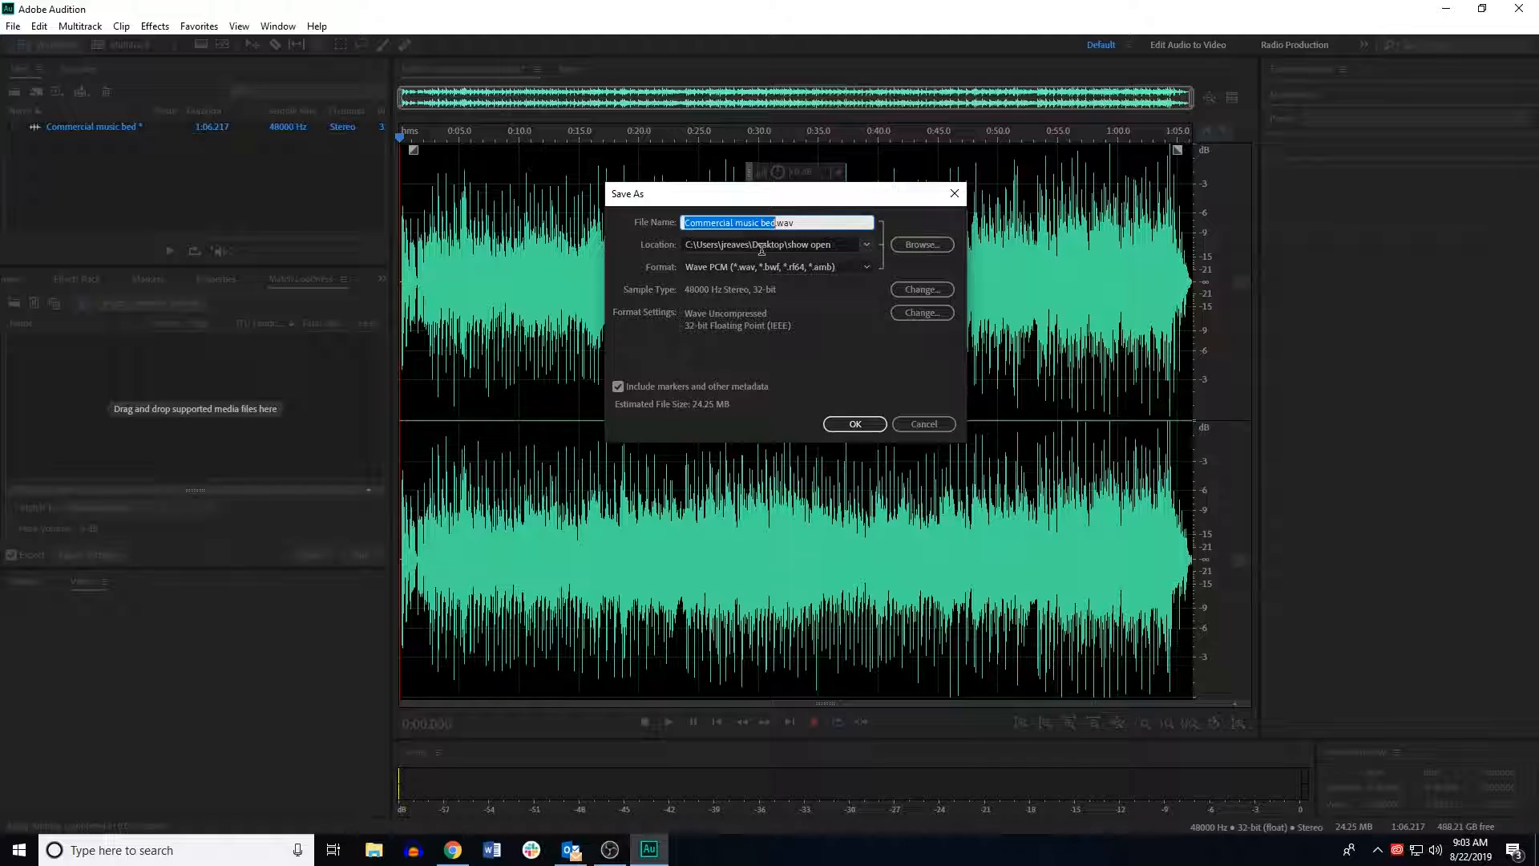
click(864, 423)
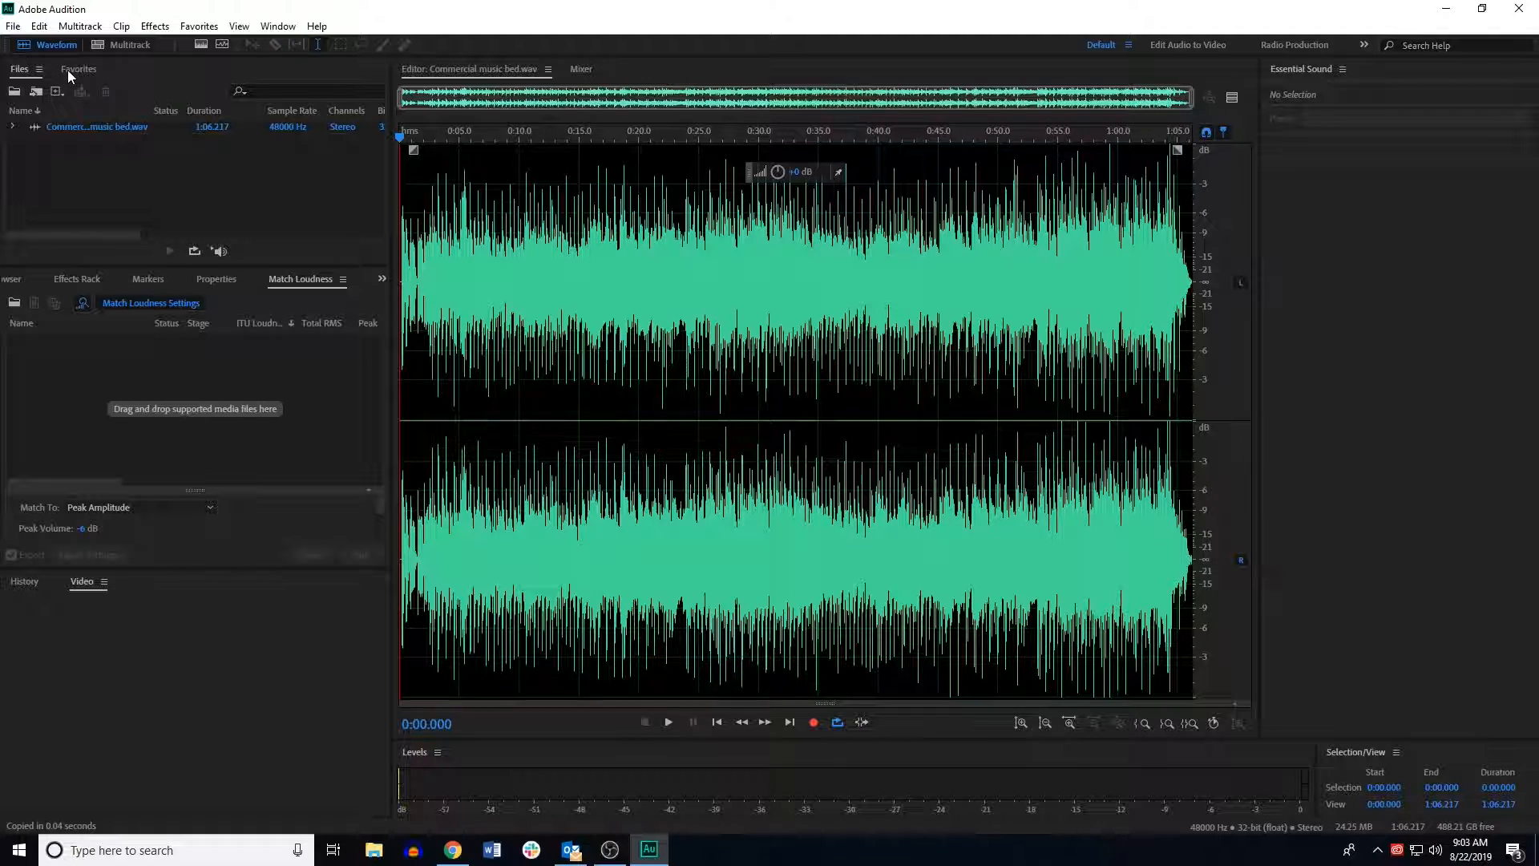
Step: Create a new audio file named Commercial radio announcement at 48000 Hz, stereo, 32 (float) bit depth
click(12, 27)
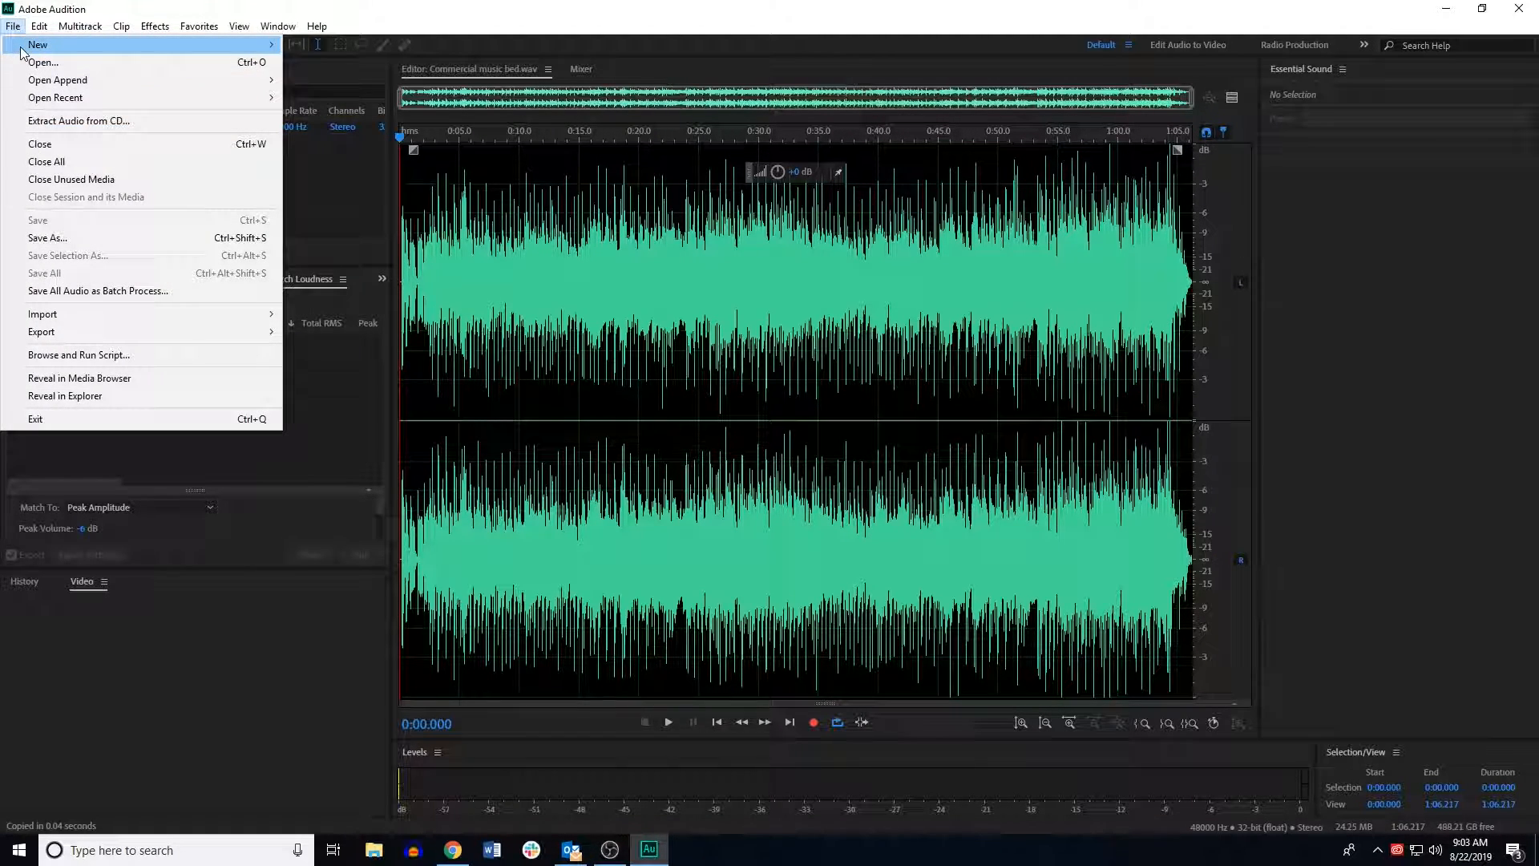
mouse_move(23, 49)
click(316, 62)
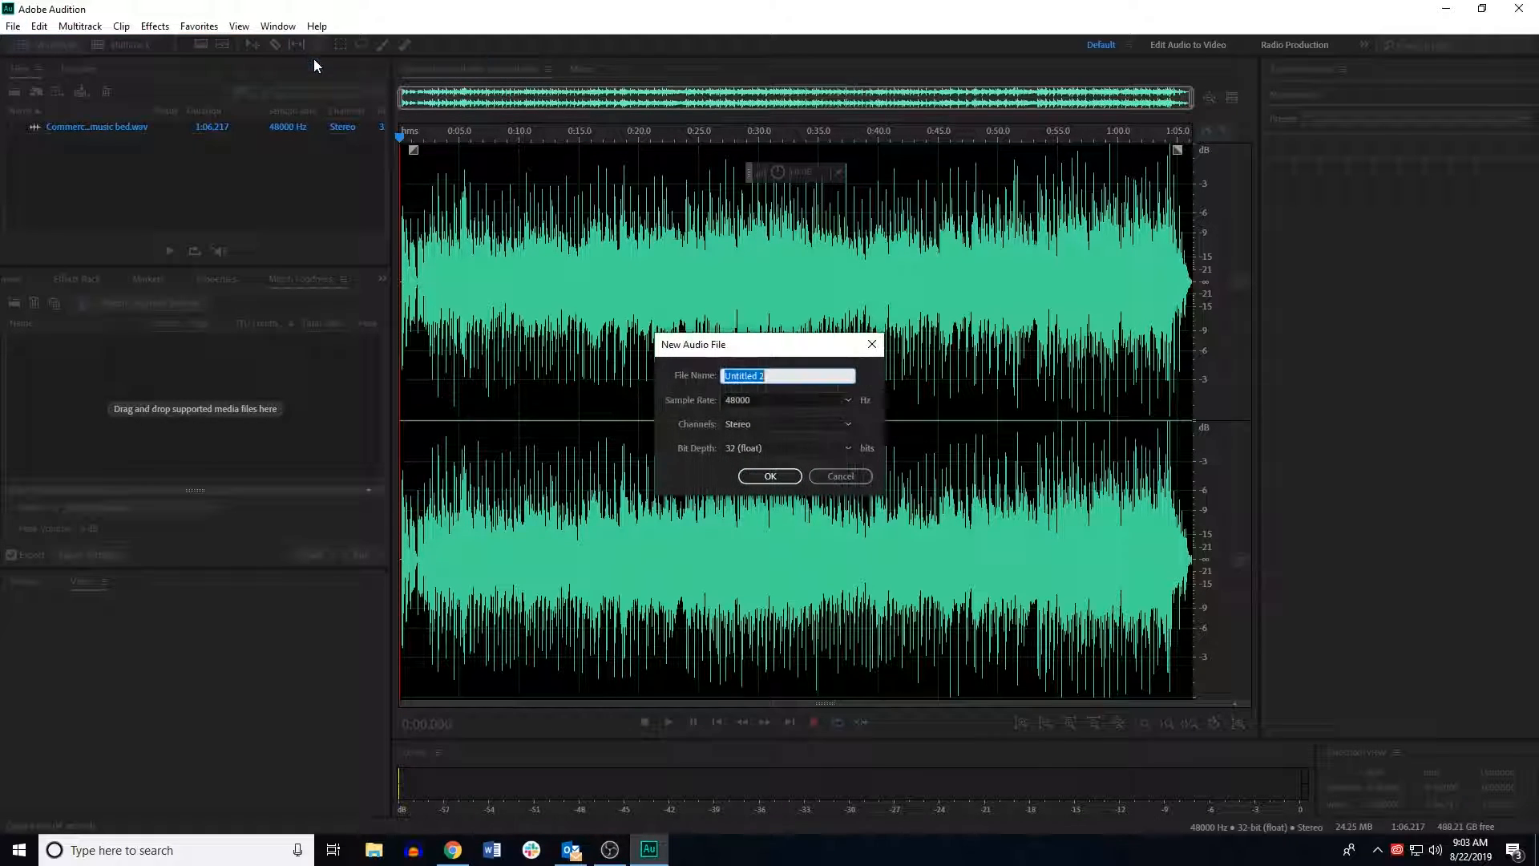
key(BackSpace)
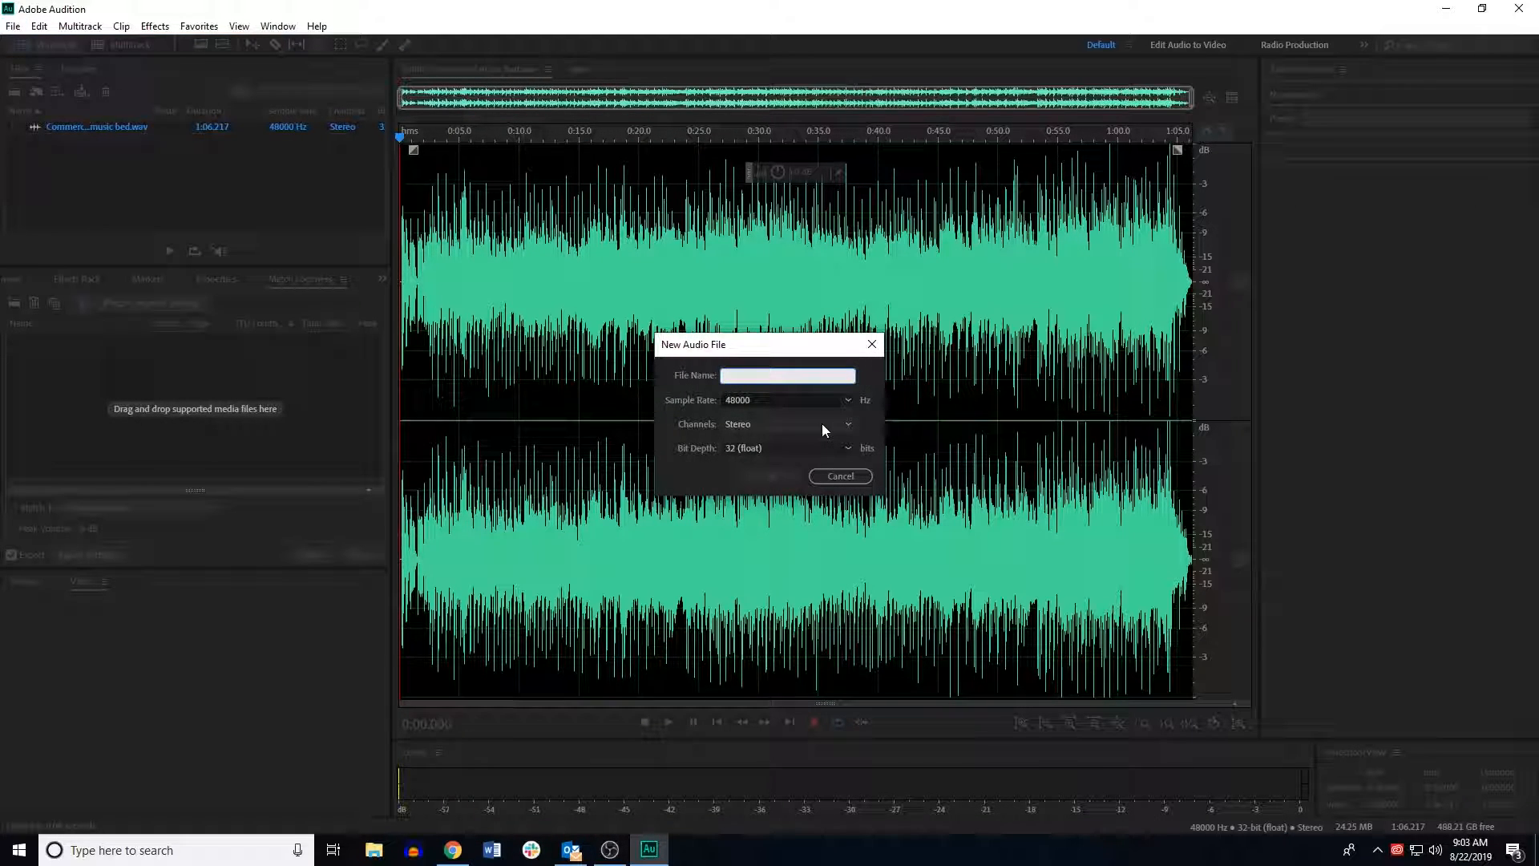
text(Music)
key(BackSpace)
key(BackSpace)
text(Commmrcial radio announcement)
click(782, 474)
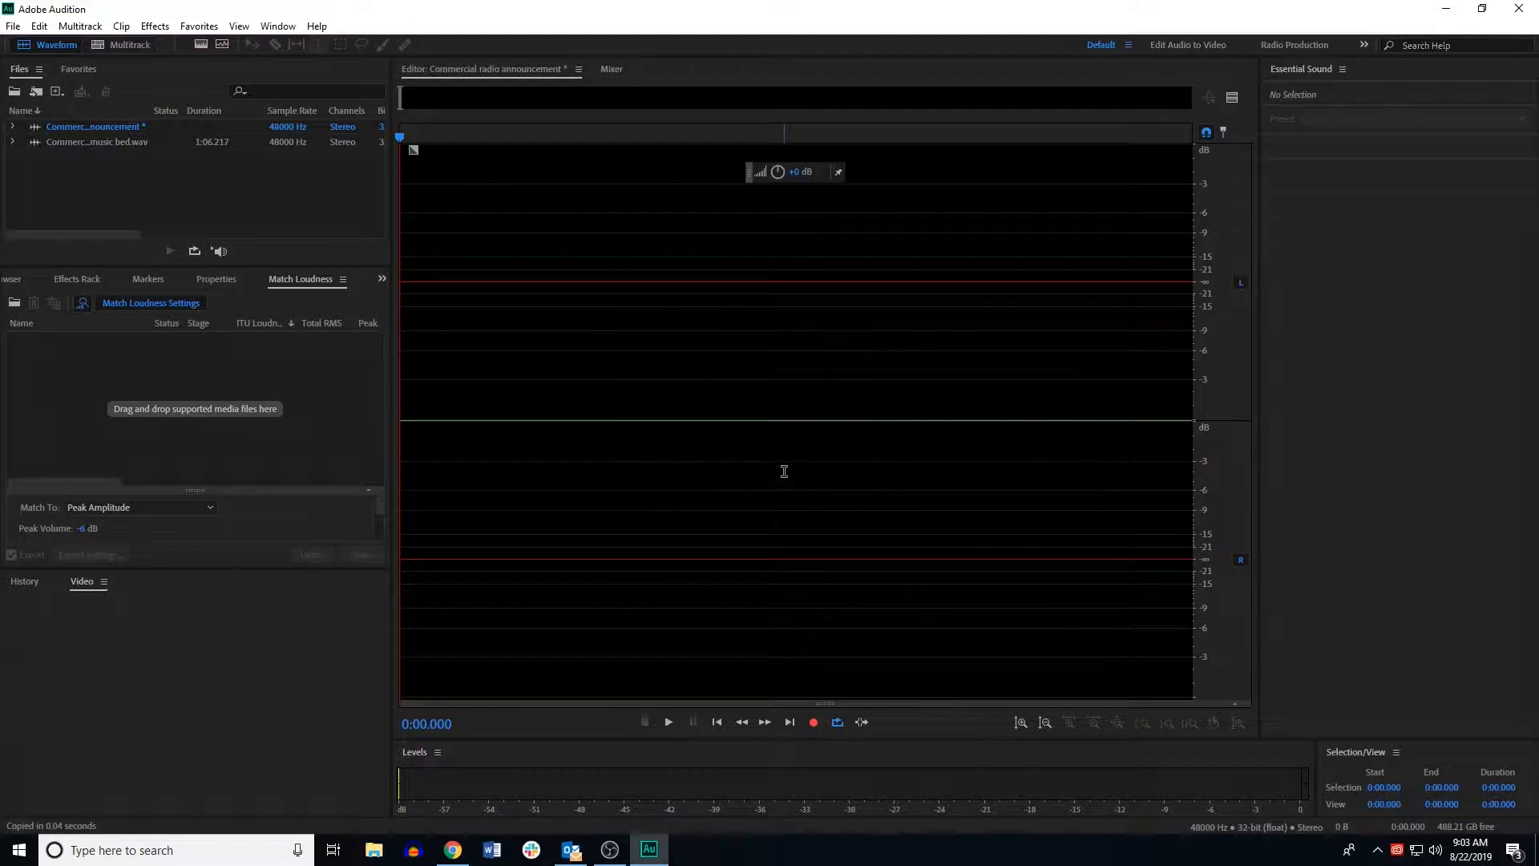
Step: Switch to the browser to review the commercial script, then minimize it
click(453, 850)
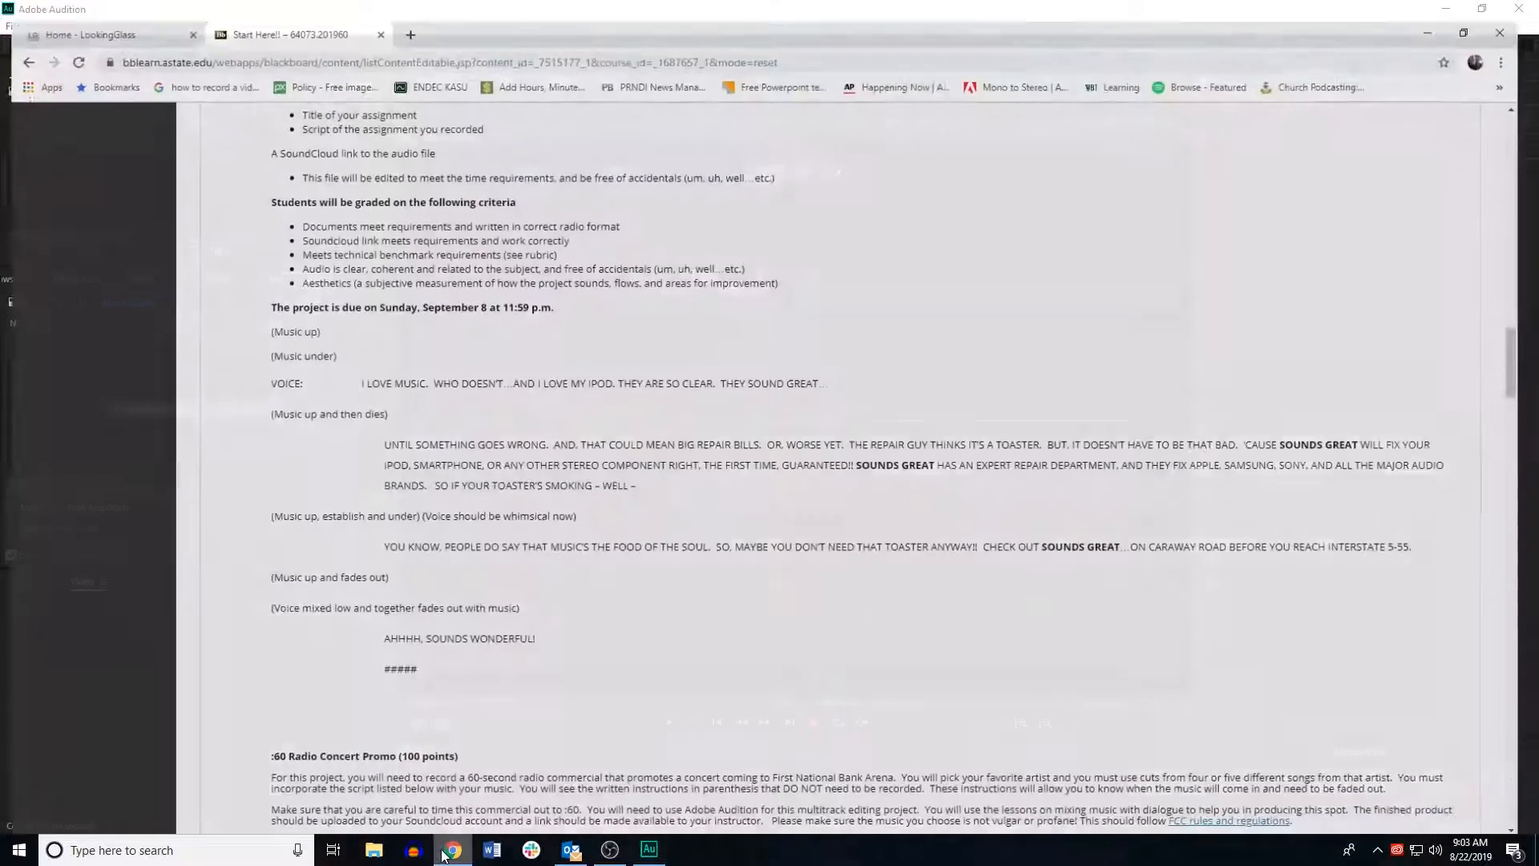
scroll(316, 383, down, 1)
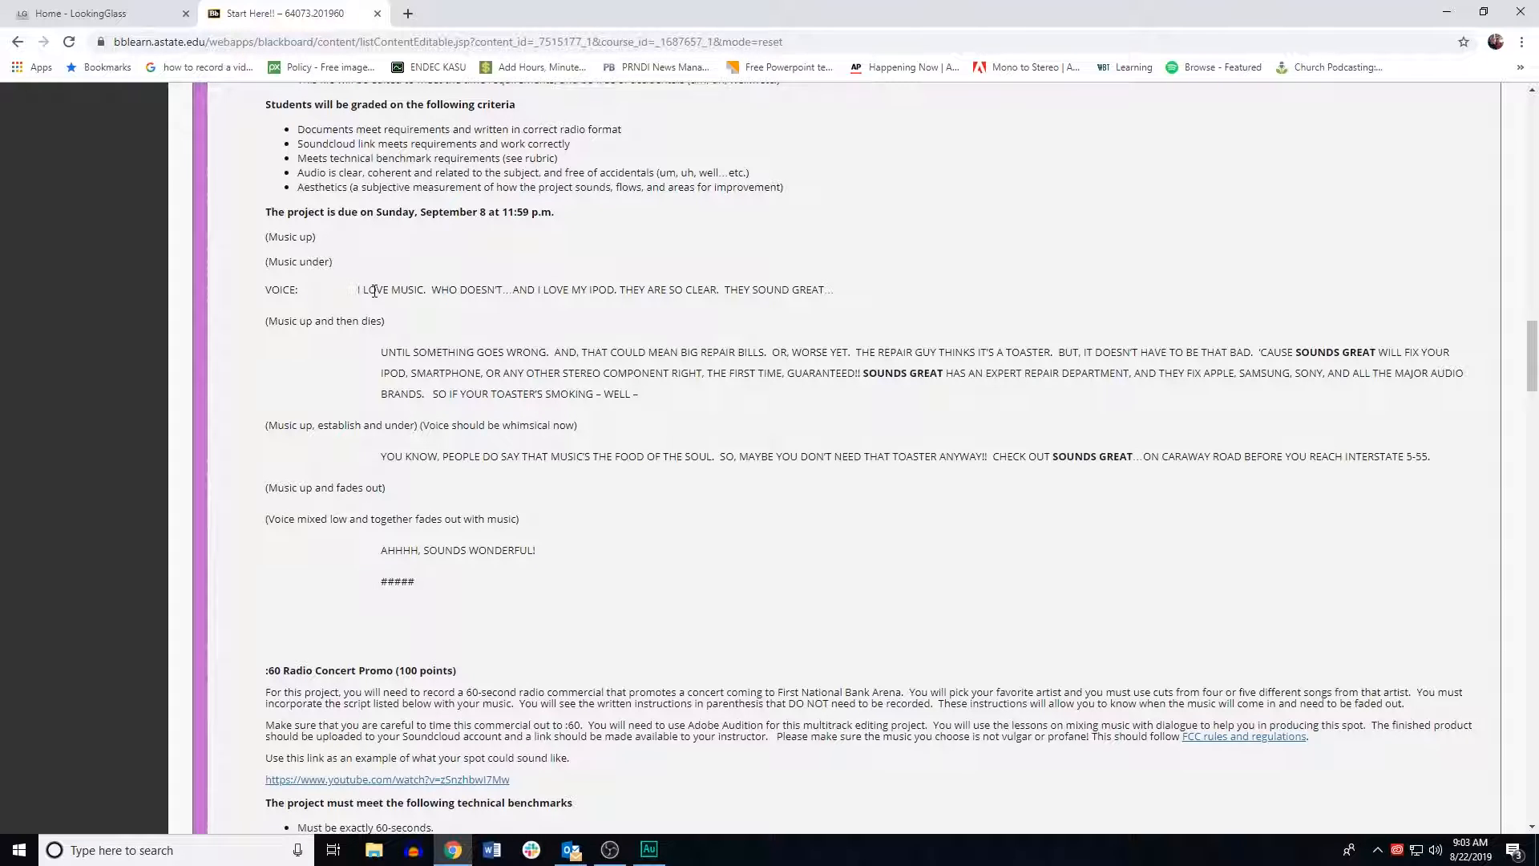
click(1445, 12)
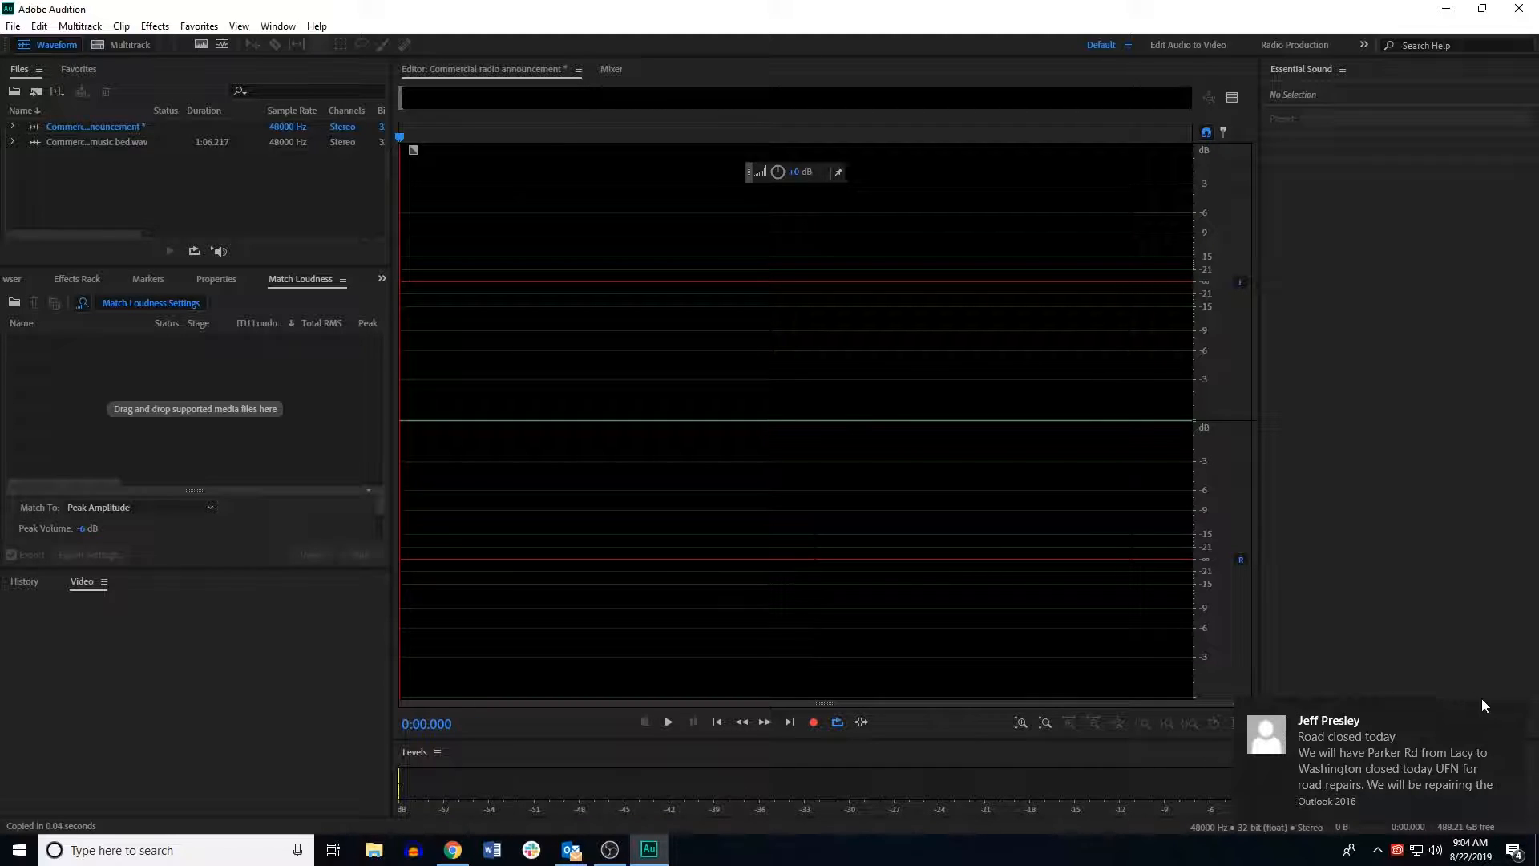
Step: Record the voice announcement into the new file for about 1 minute 48 seconds
click(1512, 711)
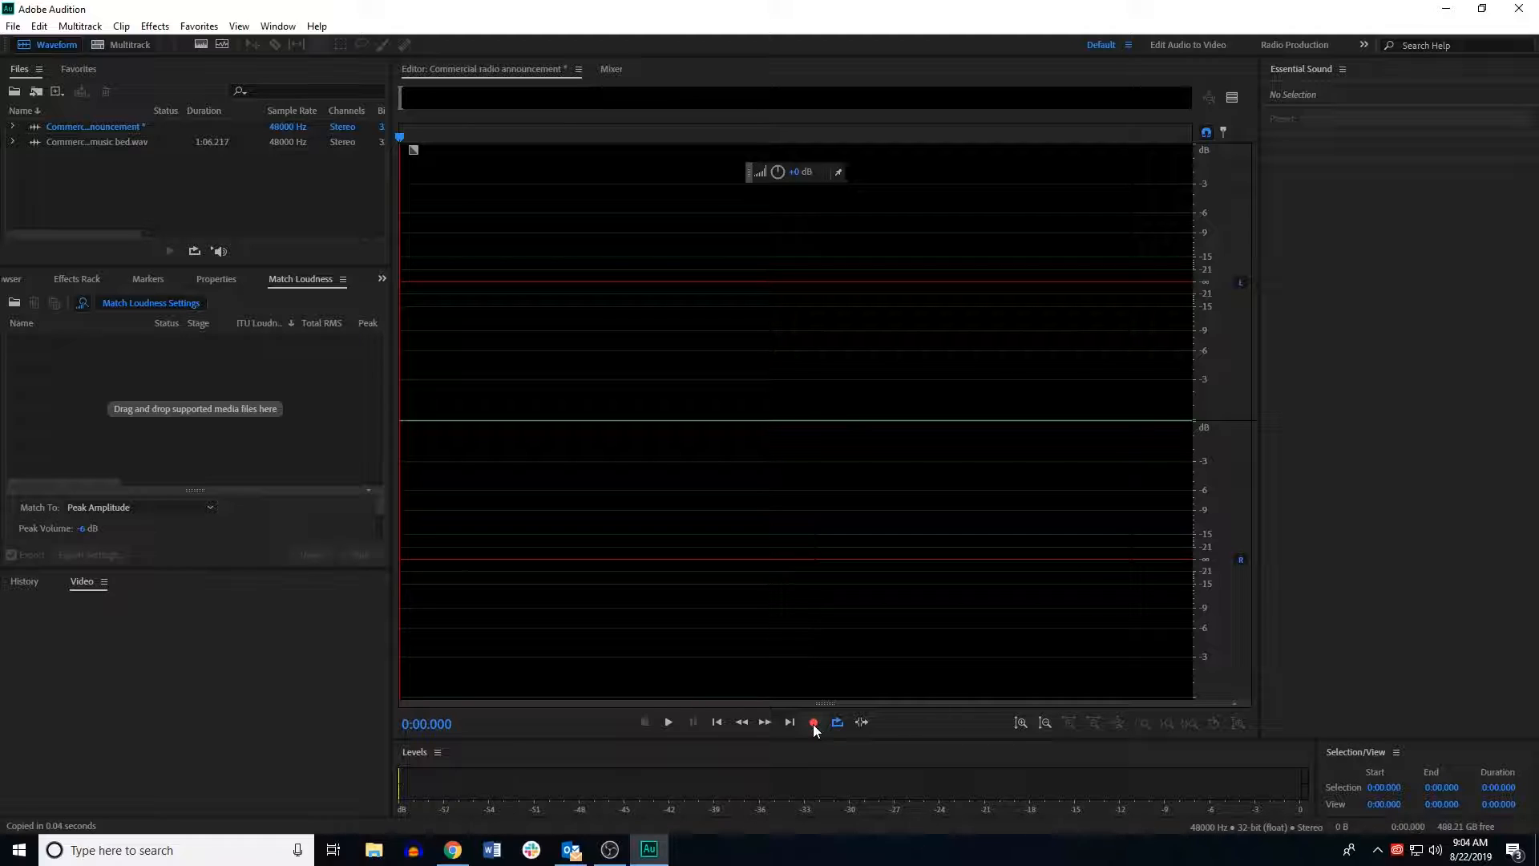
click(813, 723)
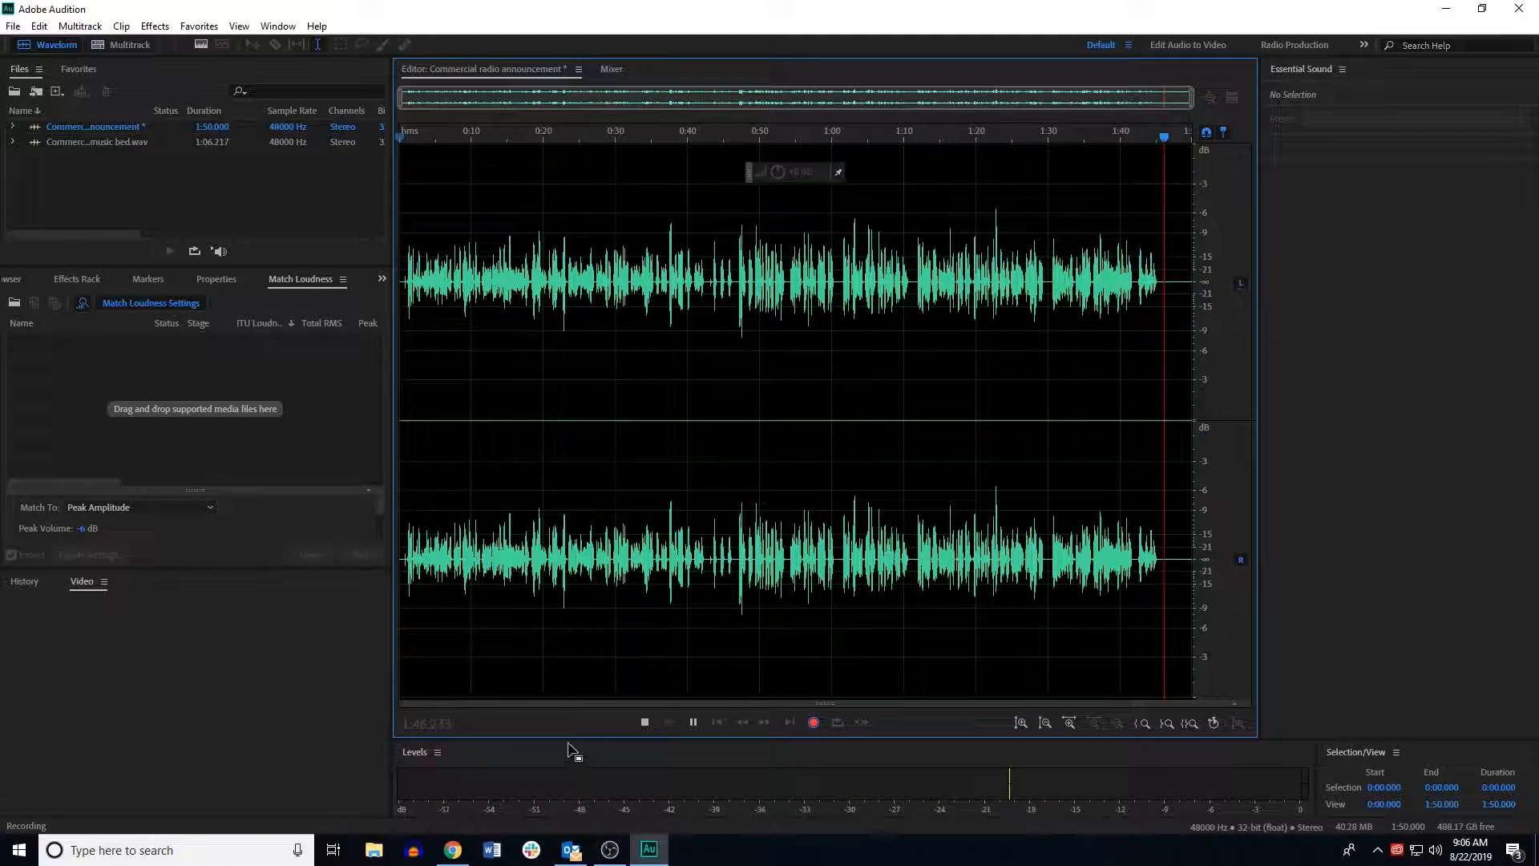
click(643, 723)
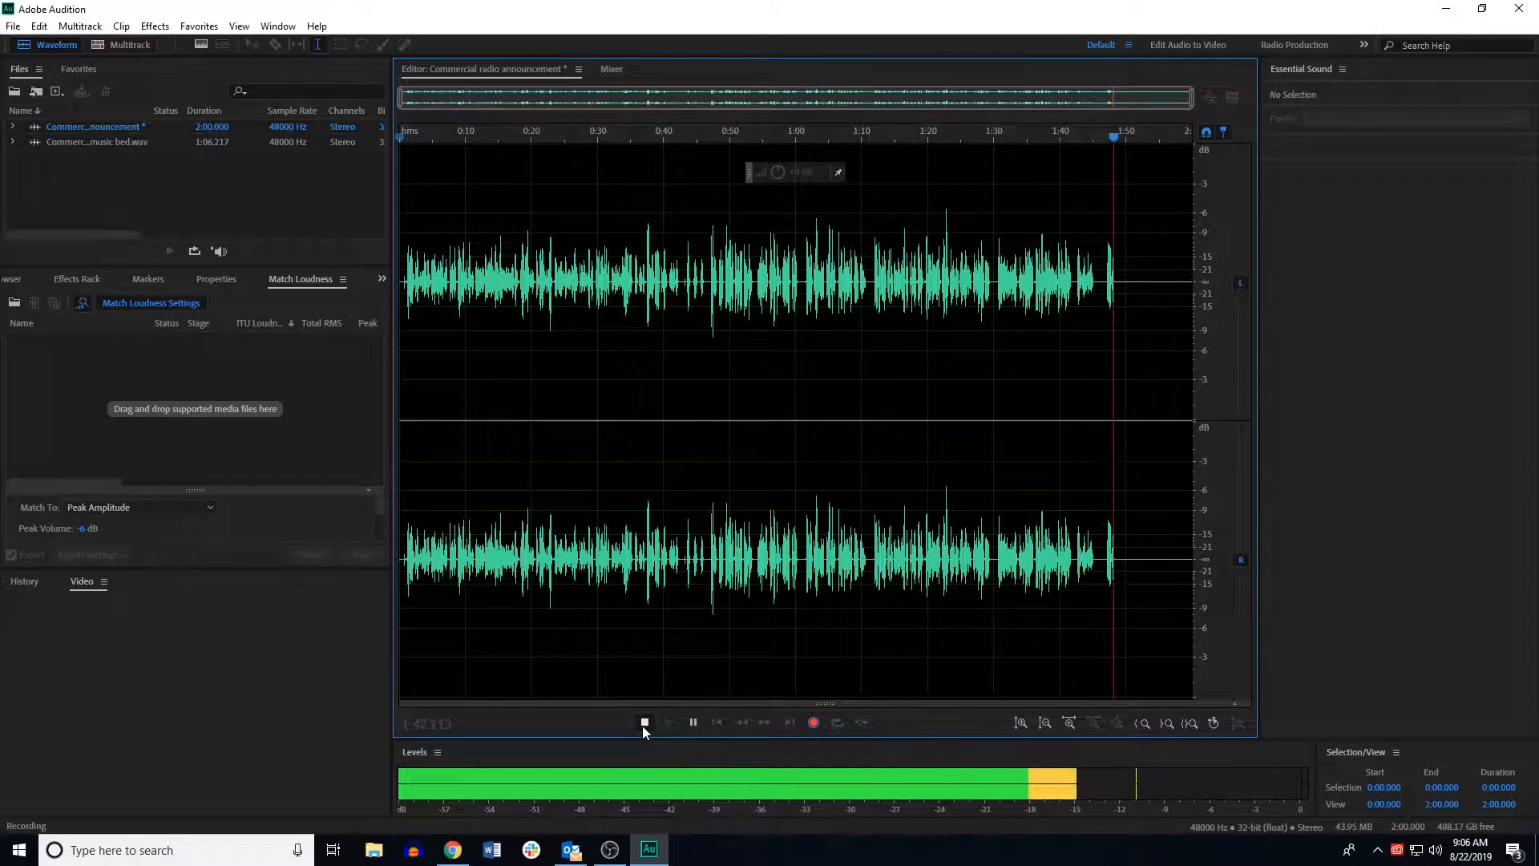
Step: Select and delete the first roughly 46.5 seconds of the announcement recording
click(487, 352)
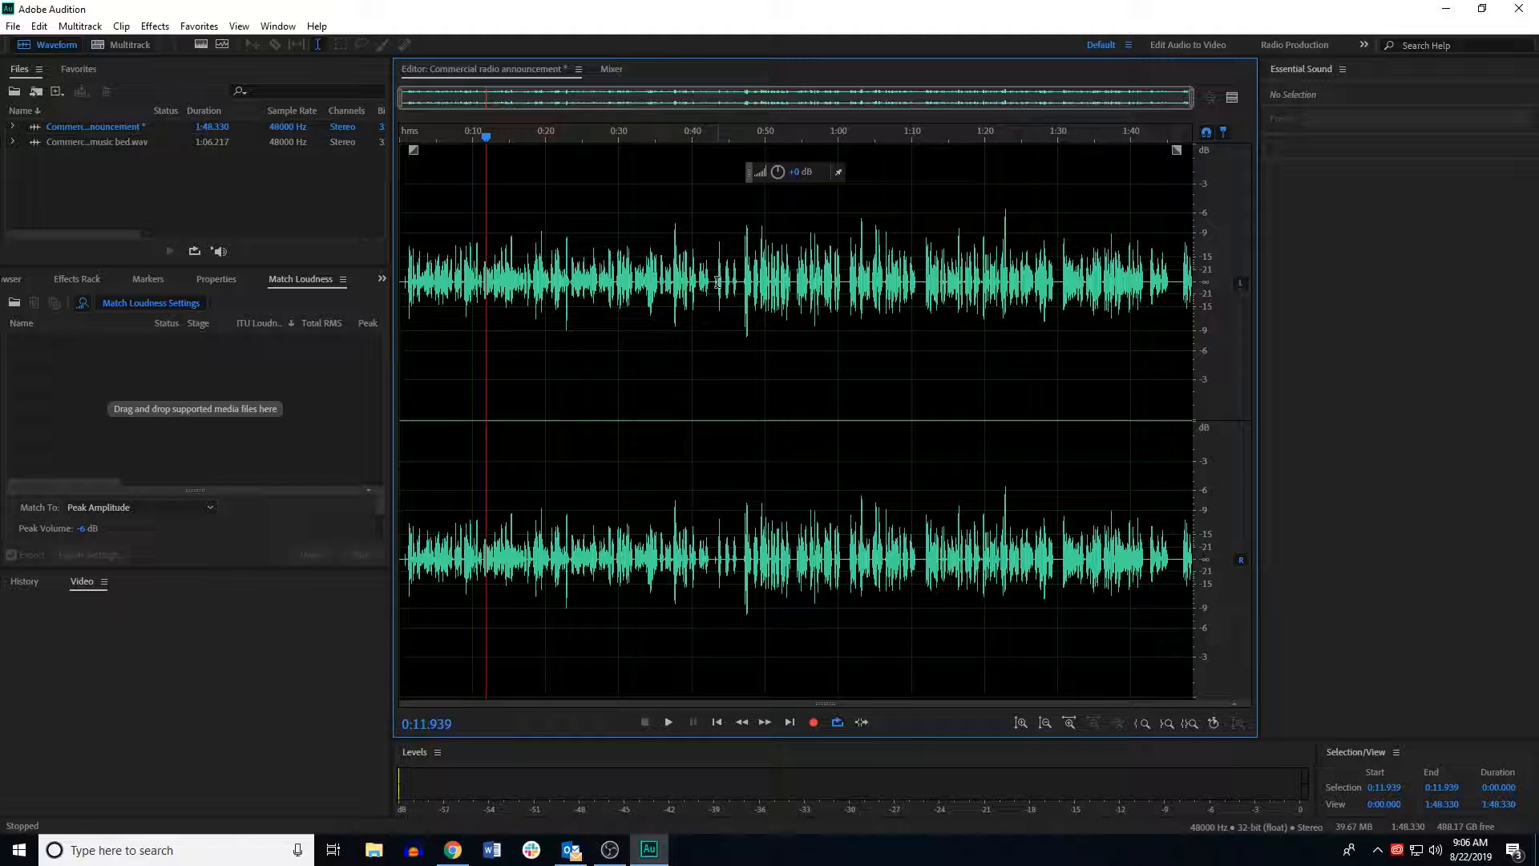
drag(738, 283, 136, 356)
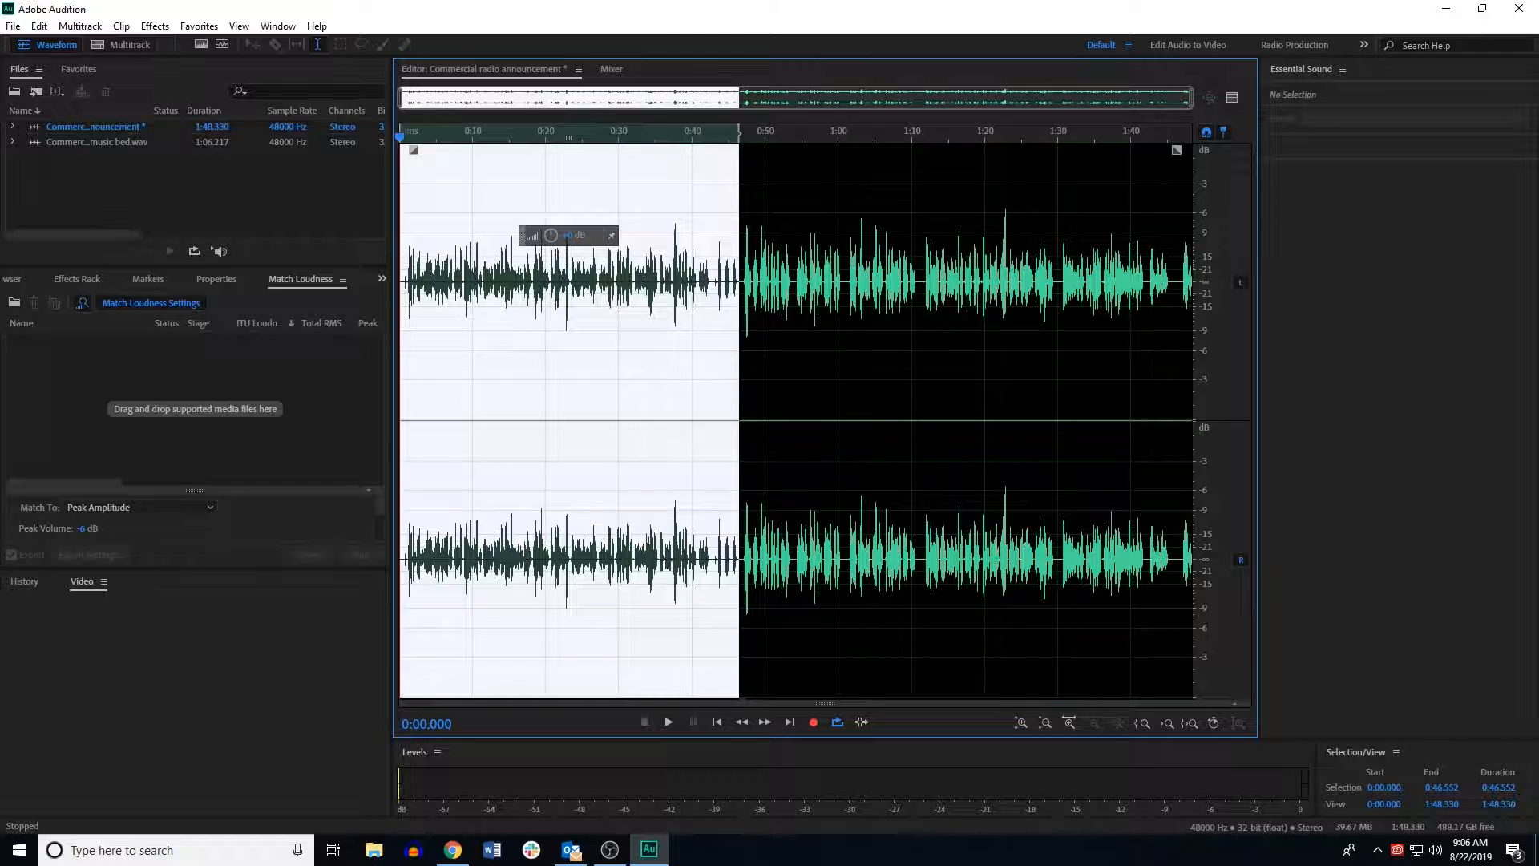
key(Delete)
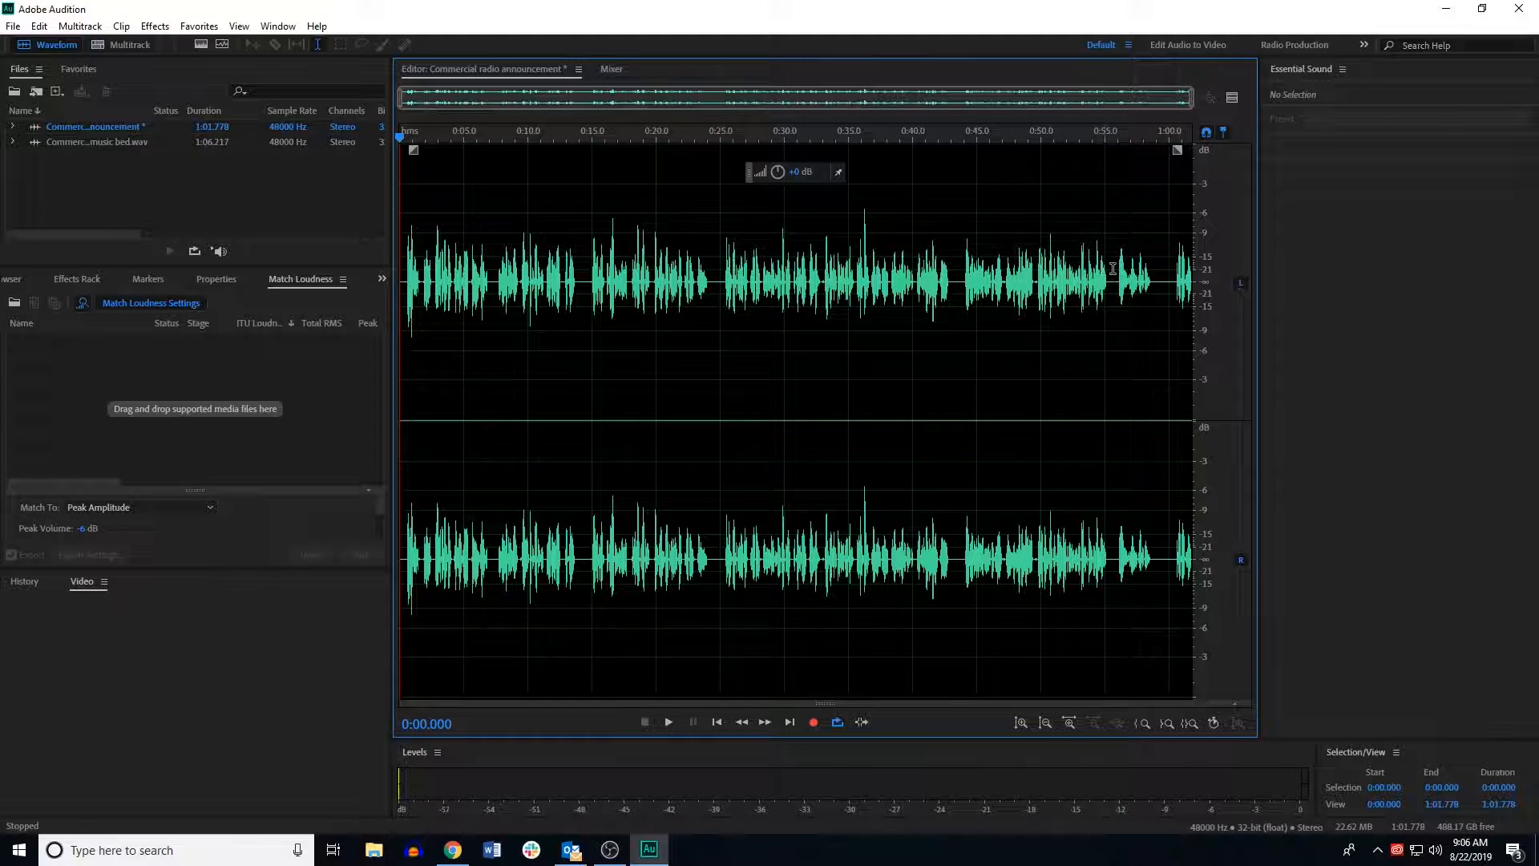
Step: Preview the end of the announcement and delete the tail after about 0:59.3
key(space)
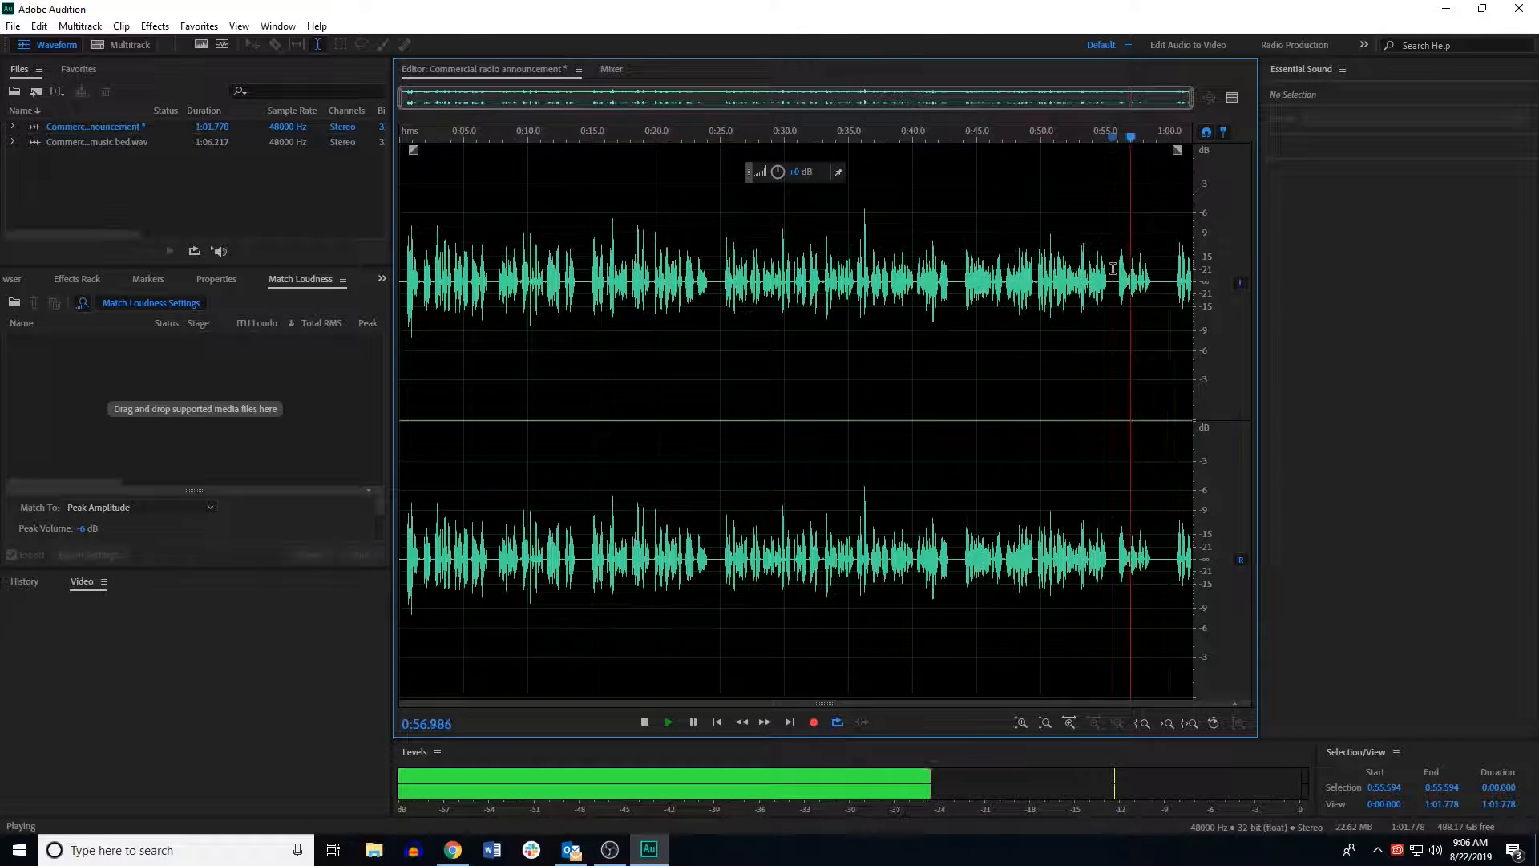
key(space)
click(1159, 280)
drag(1159, 280, 1230, 292)
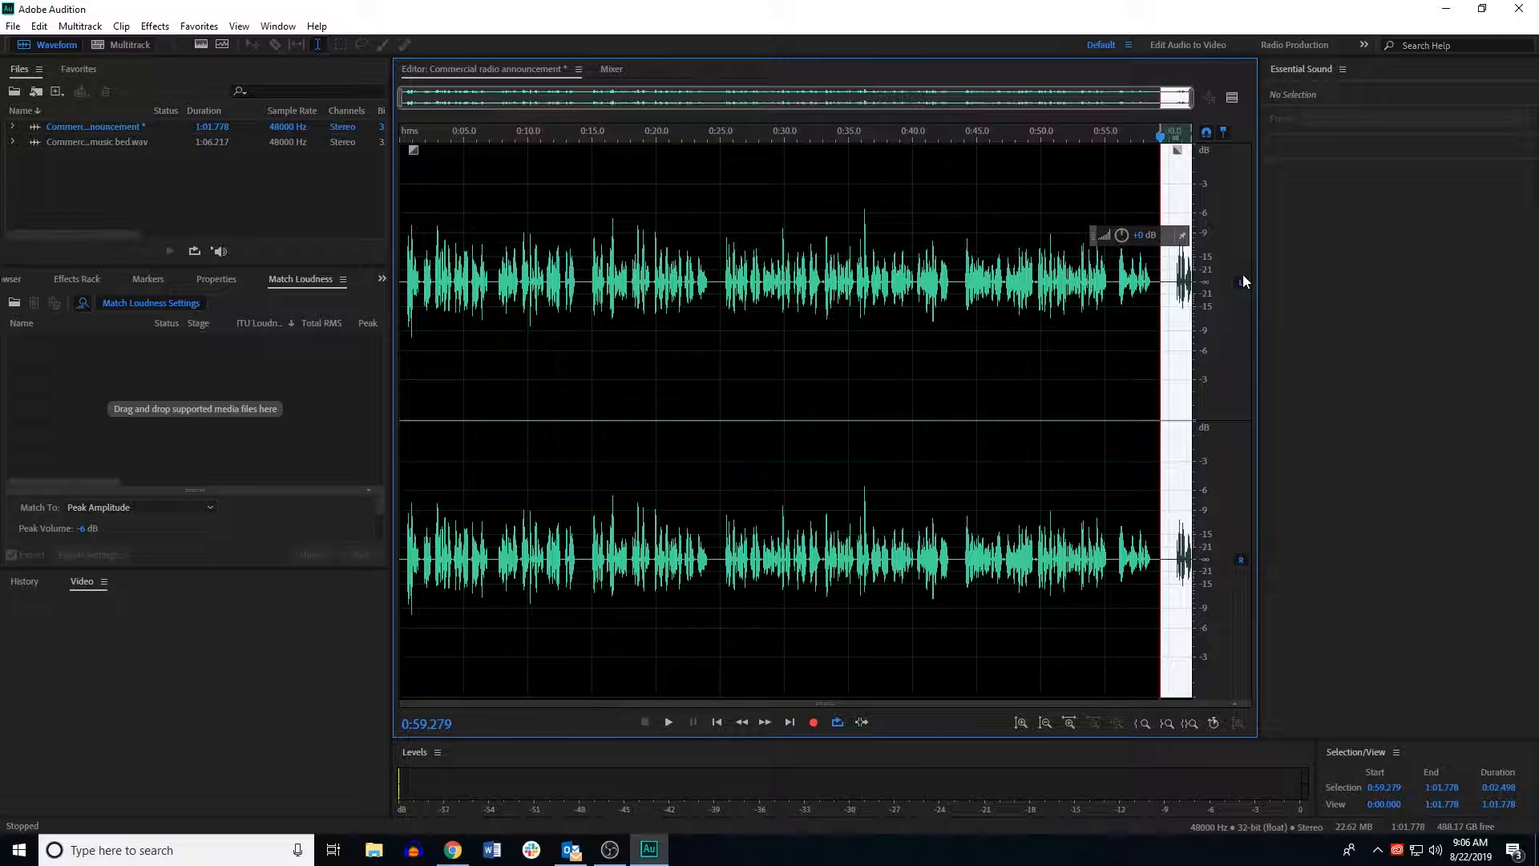
key(Delete)
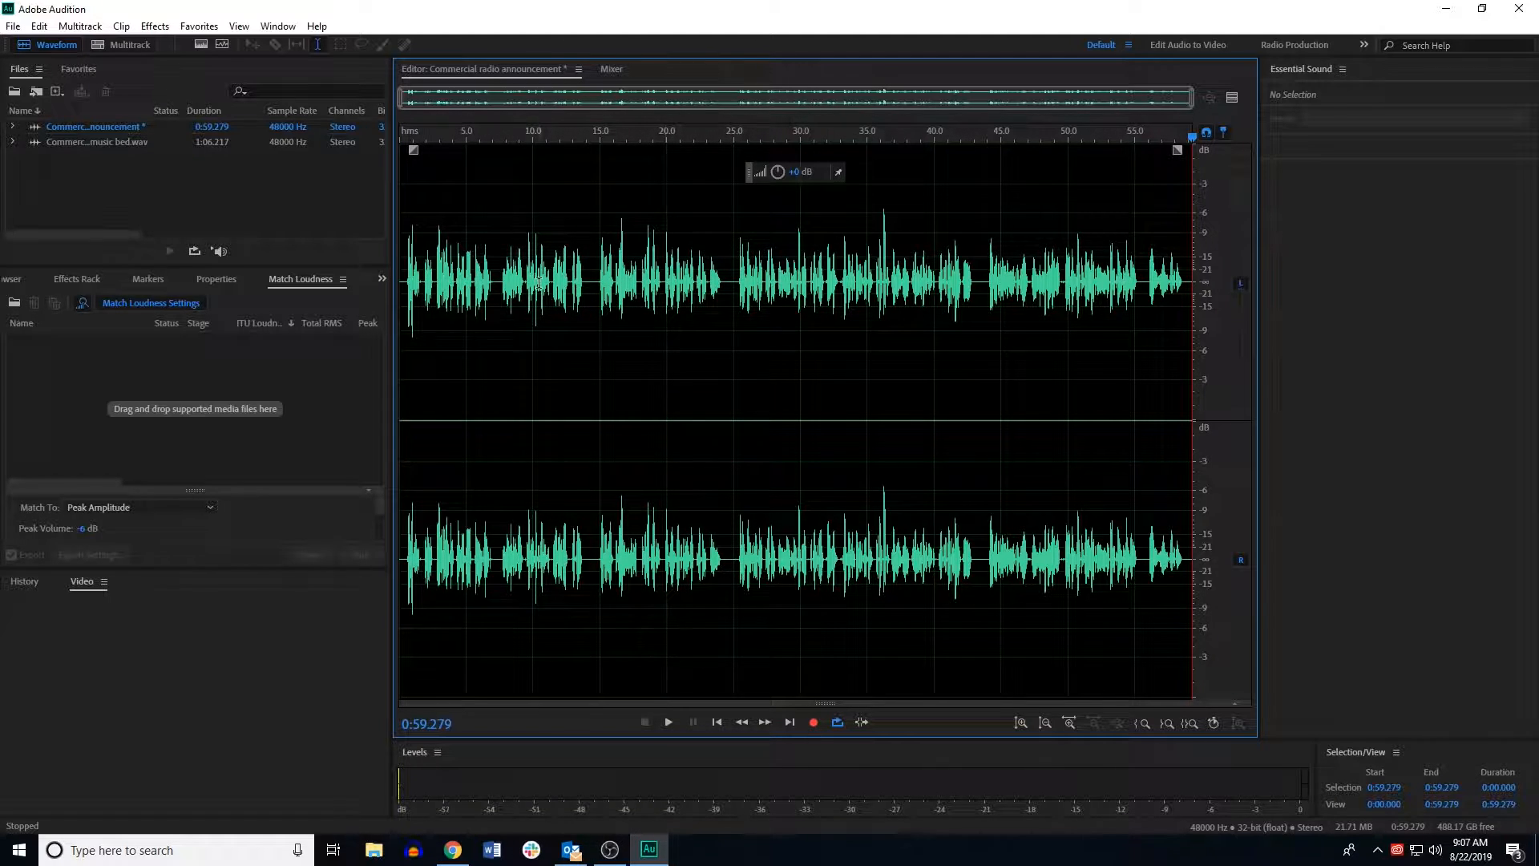
Step: Play back the trimmed announcement and move the playhead to about 0:20.8
key(space)
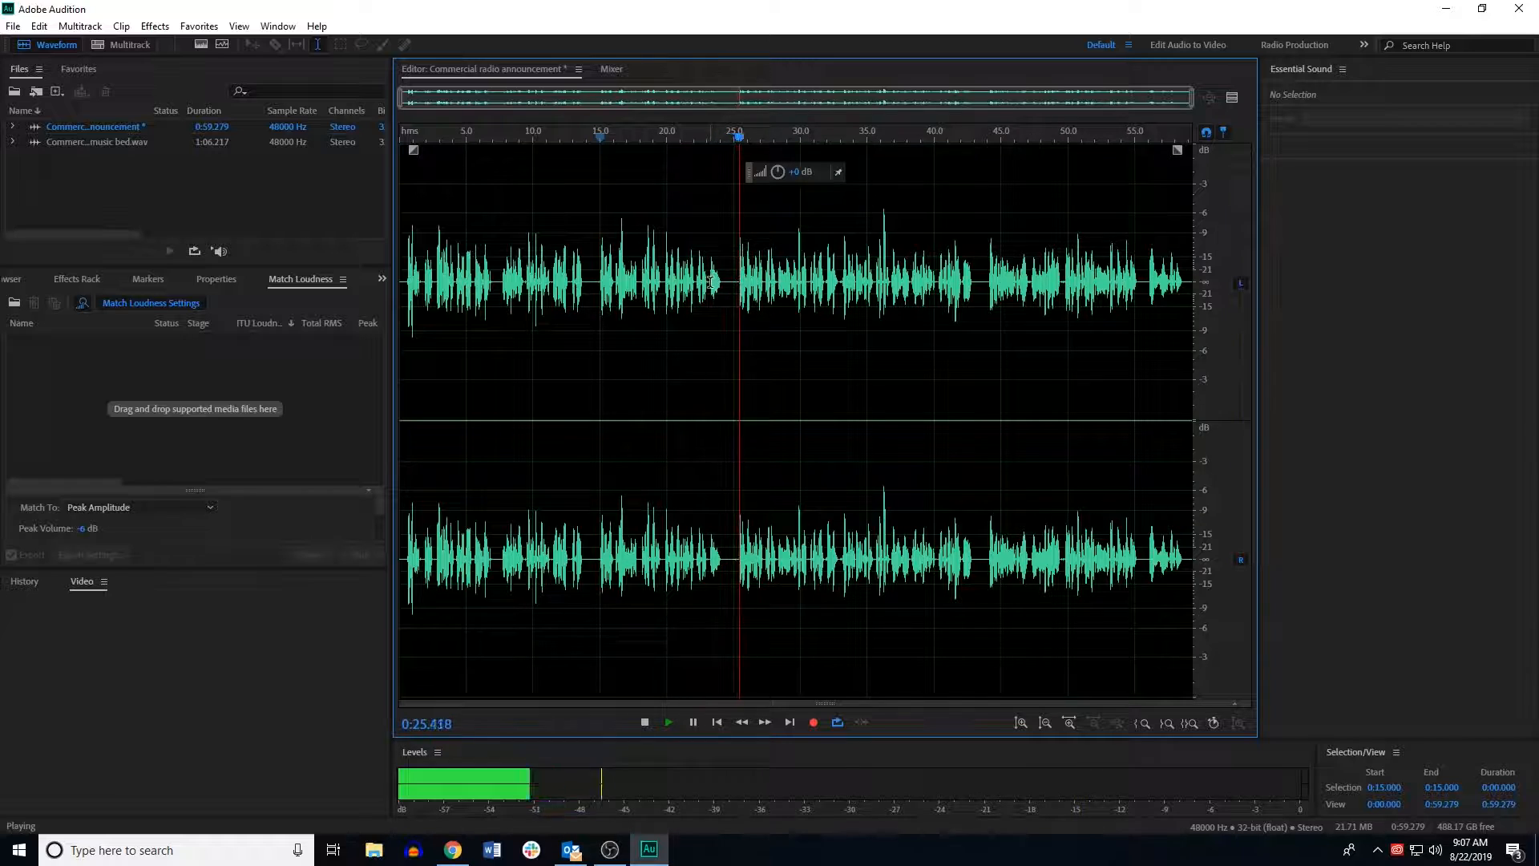
key(space)
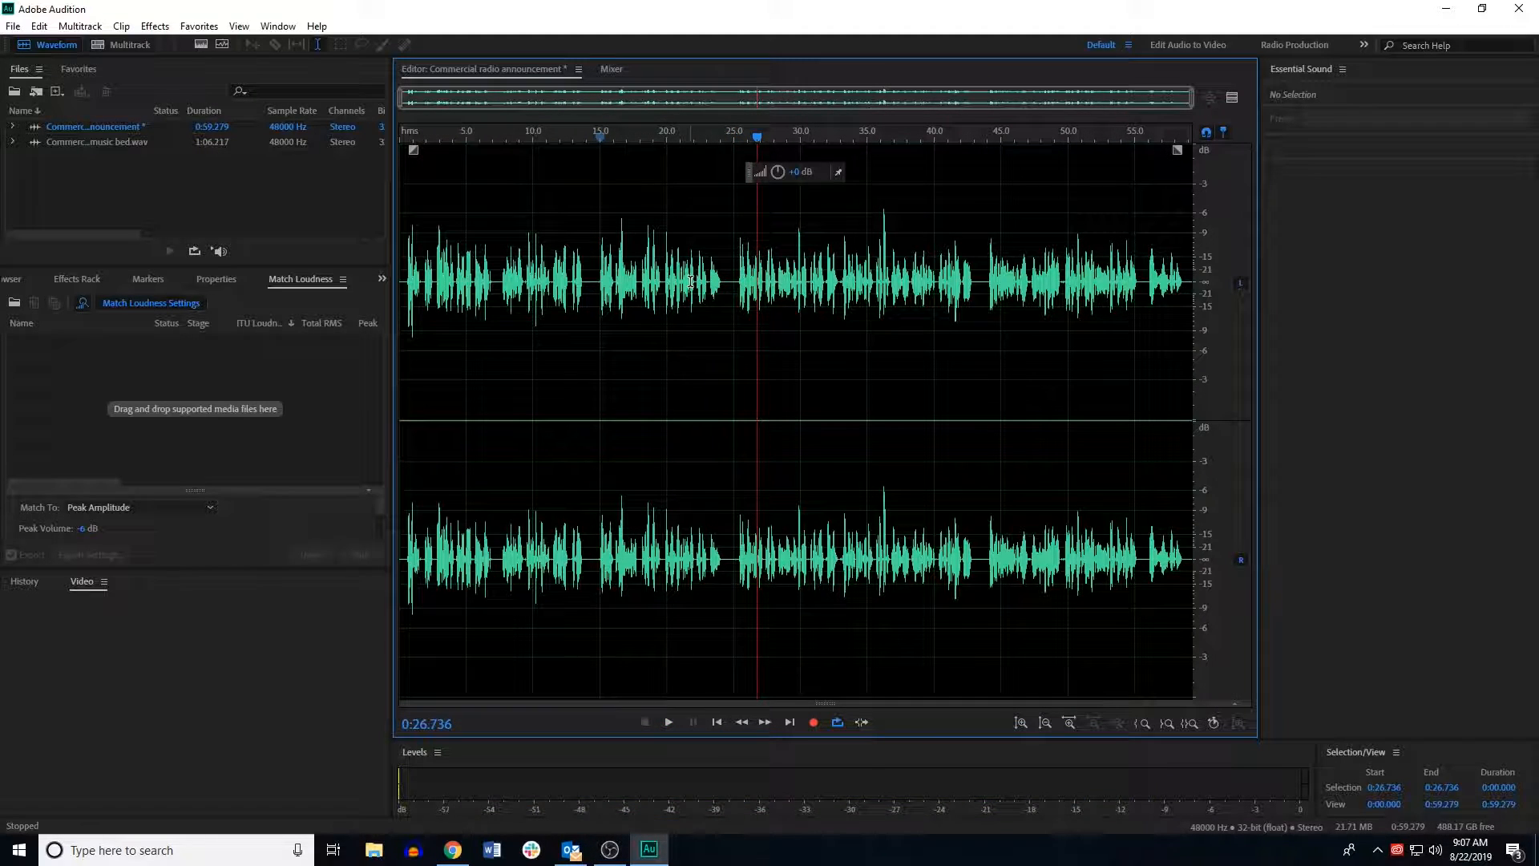
drag(758, 141, 678, 148)
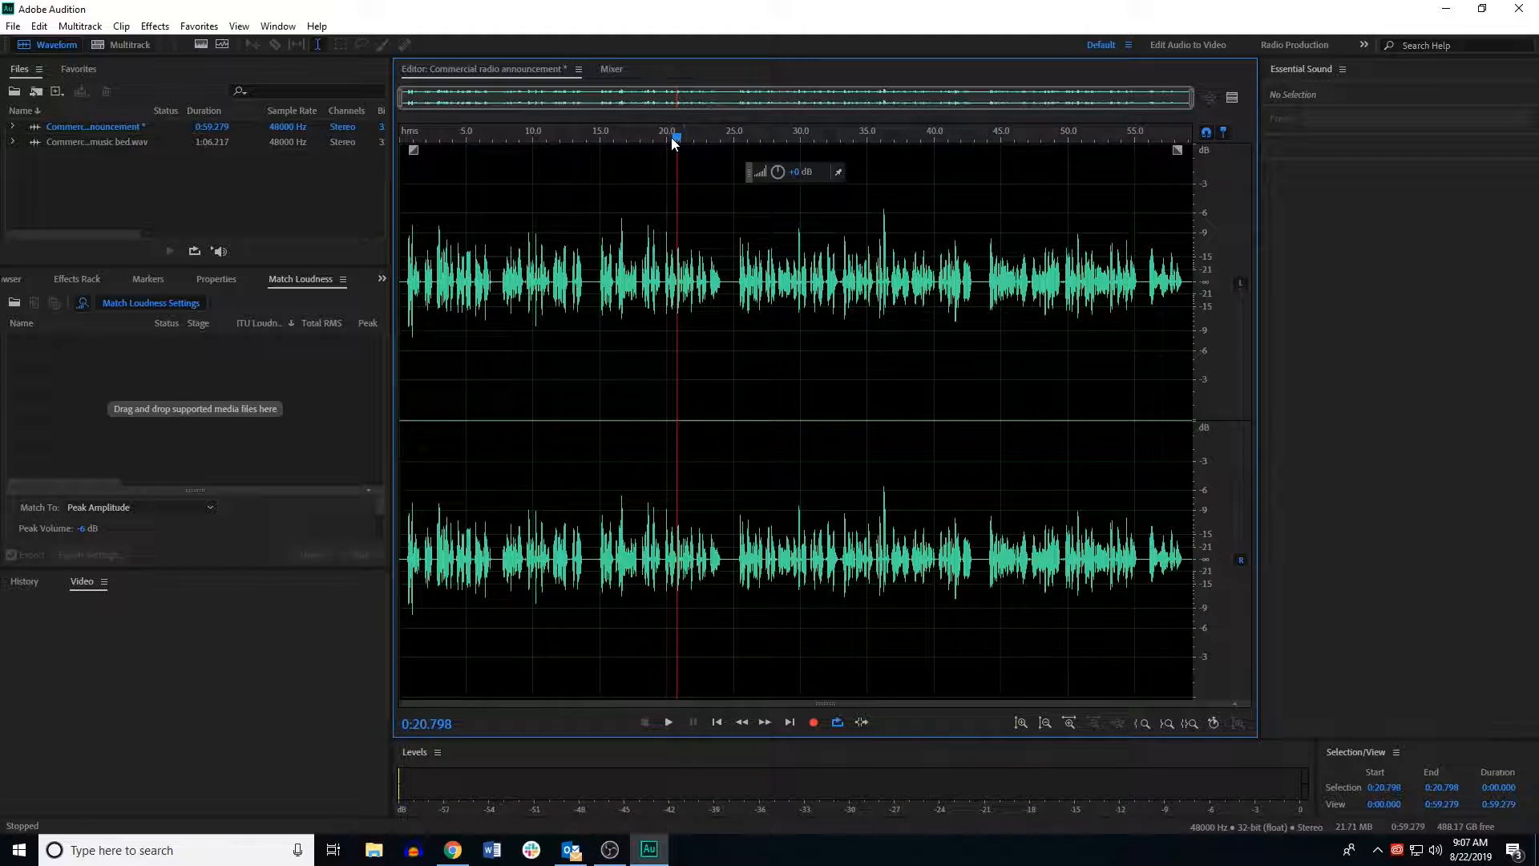
Step: Zoom in on the announcement, preview it, and delete the pause from about 0:19.7 to 0:25.3
click(1068, 724)
click(1068, 724)
click(1069, 724)
click(1068, 724)
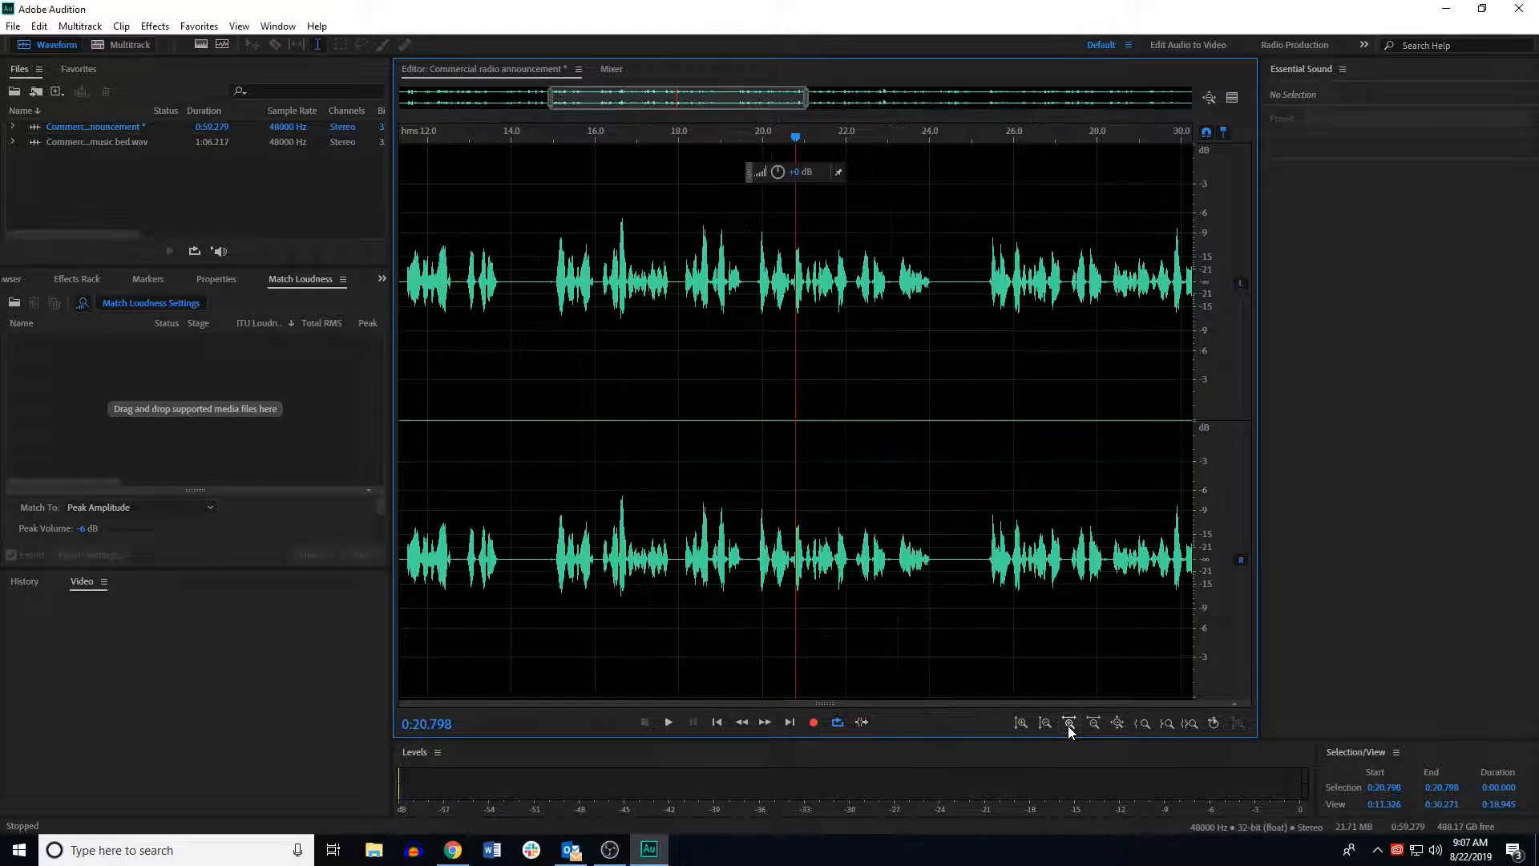
click(754, 259)
key(space)
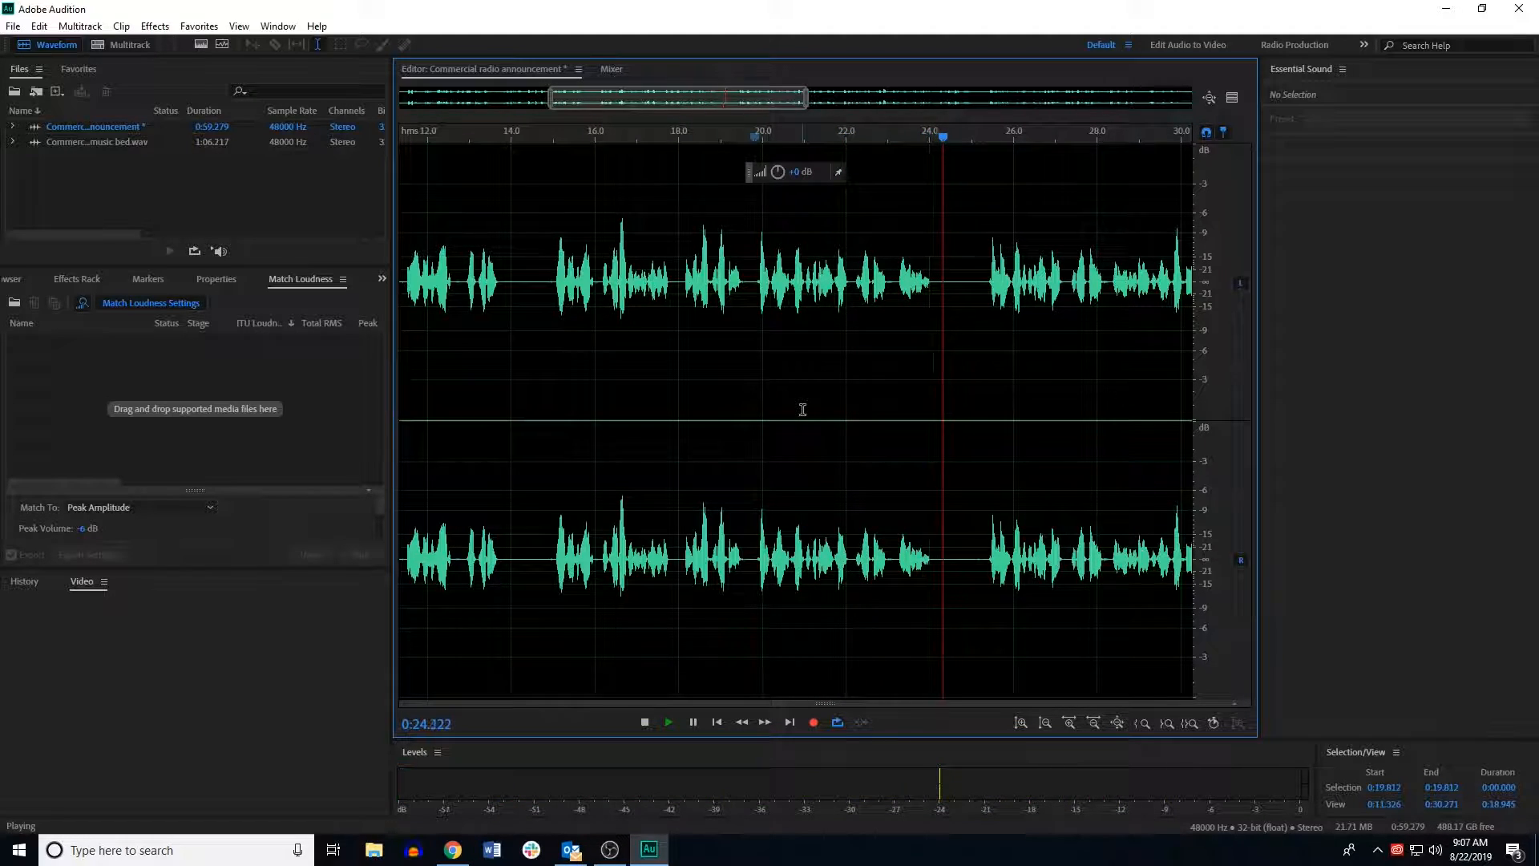
key(space)
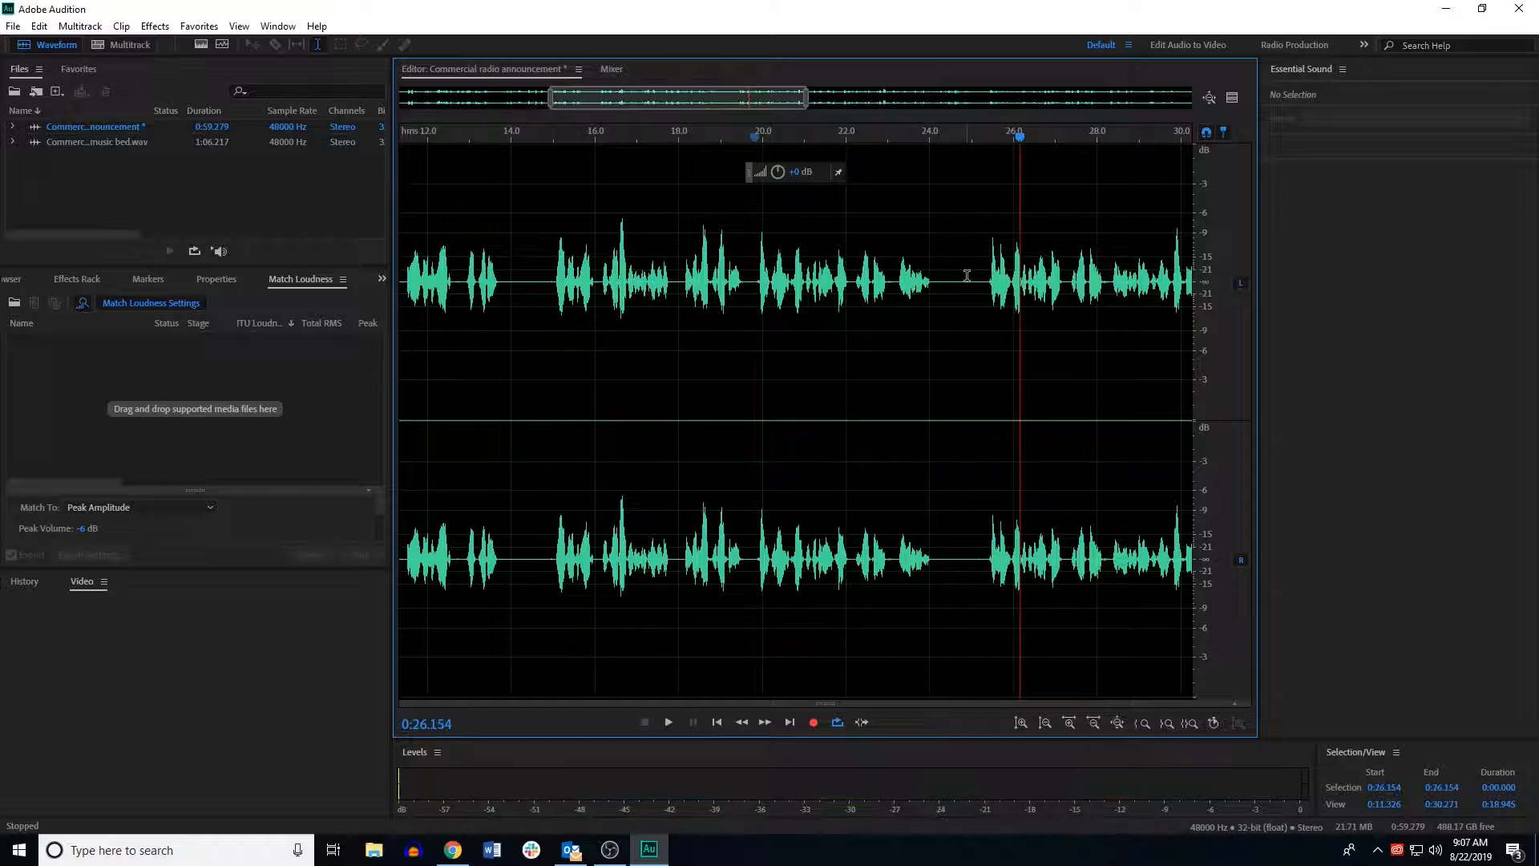
click(753, 282)
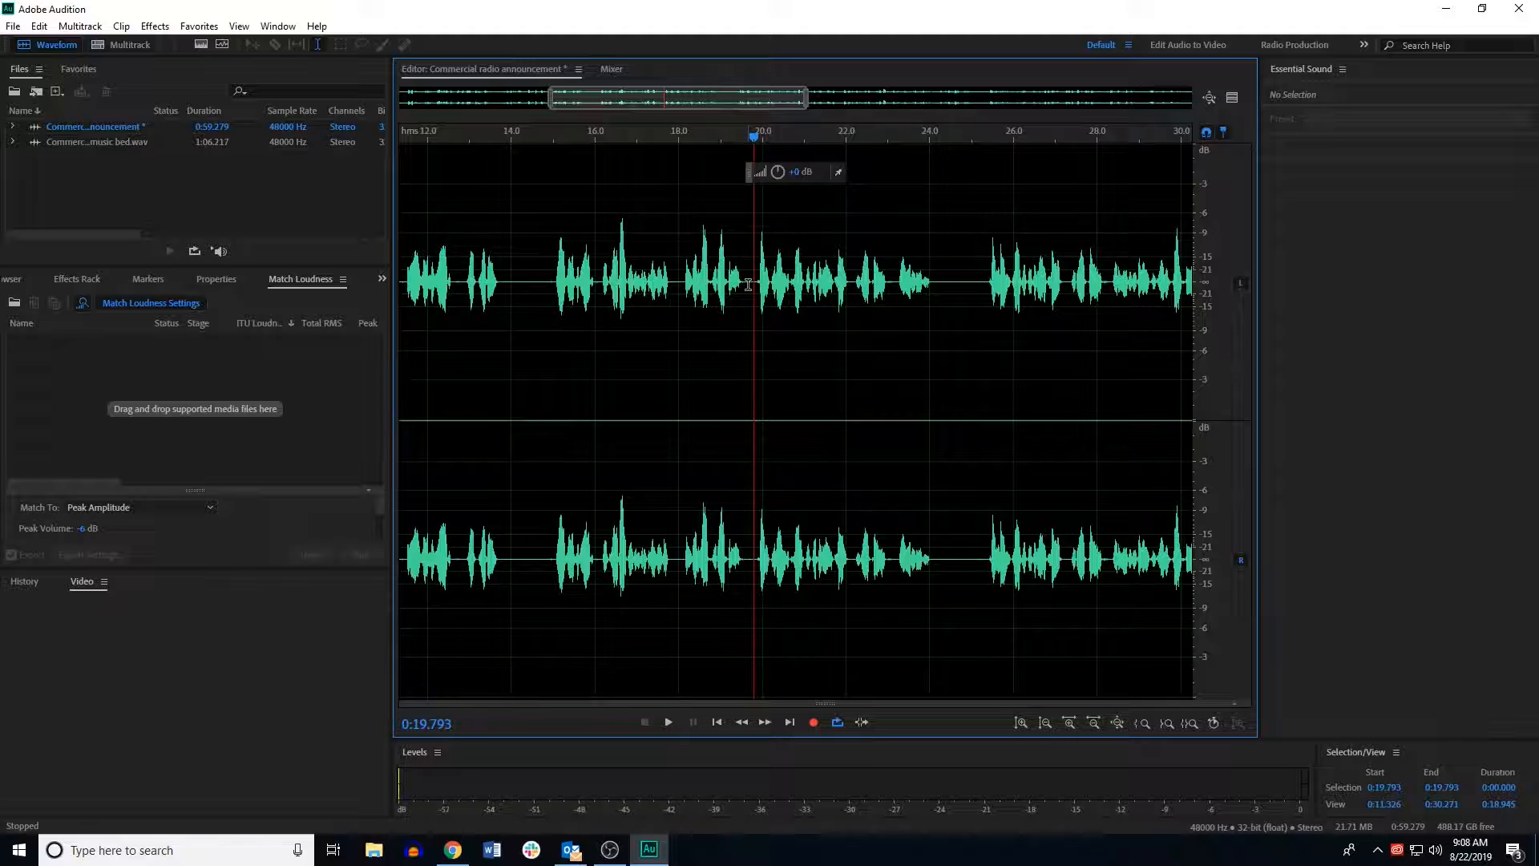
drag(747, 285, 981, 318)
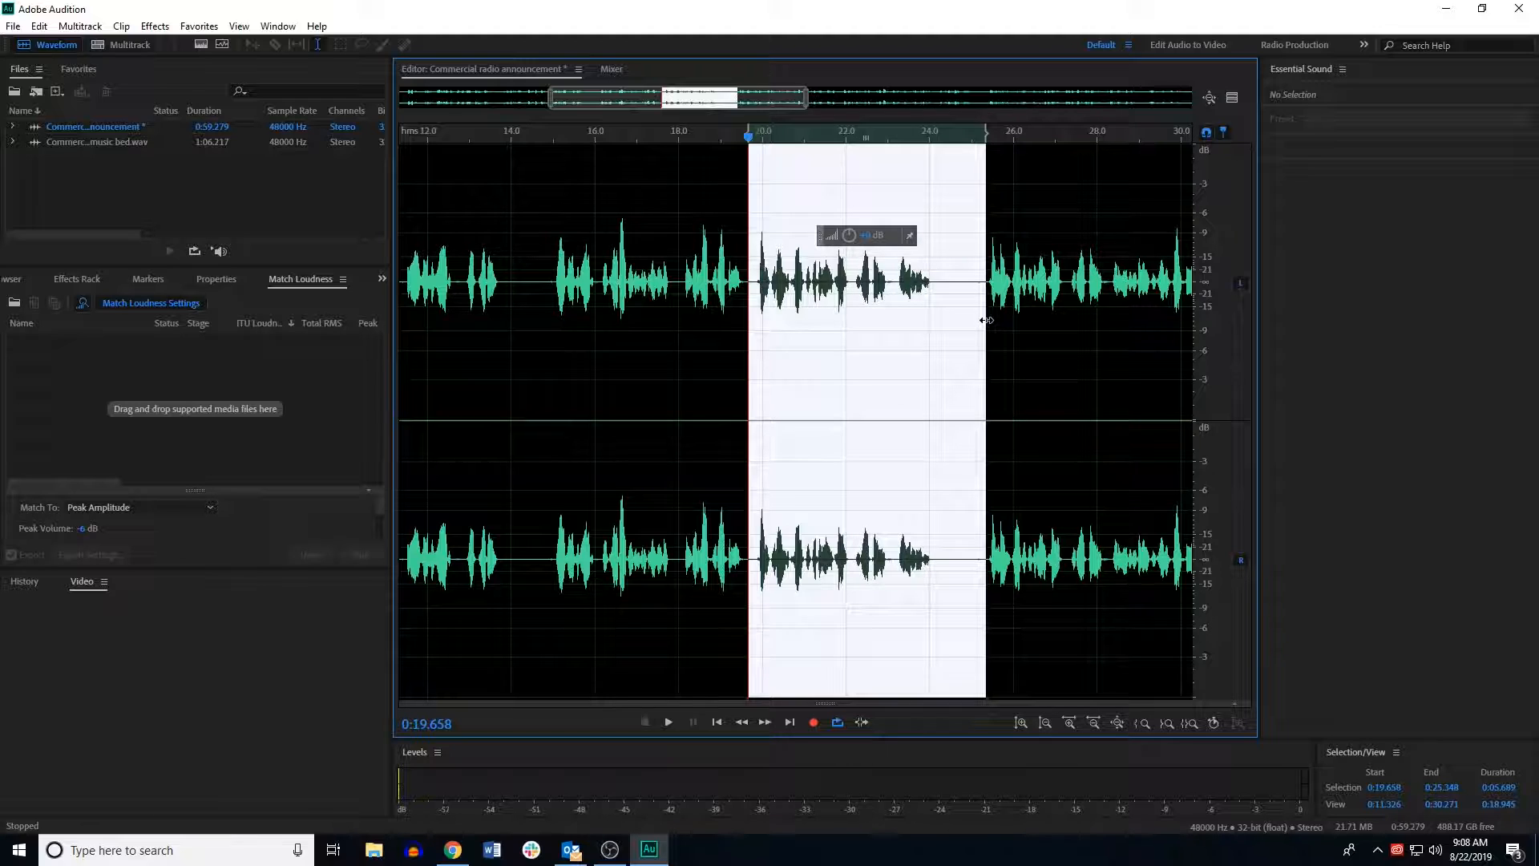
key(Delete)
Step: Play back the announcement from several points to review the edit and find remaining pauses
click(706, 288)
key(space)
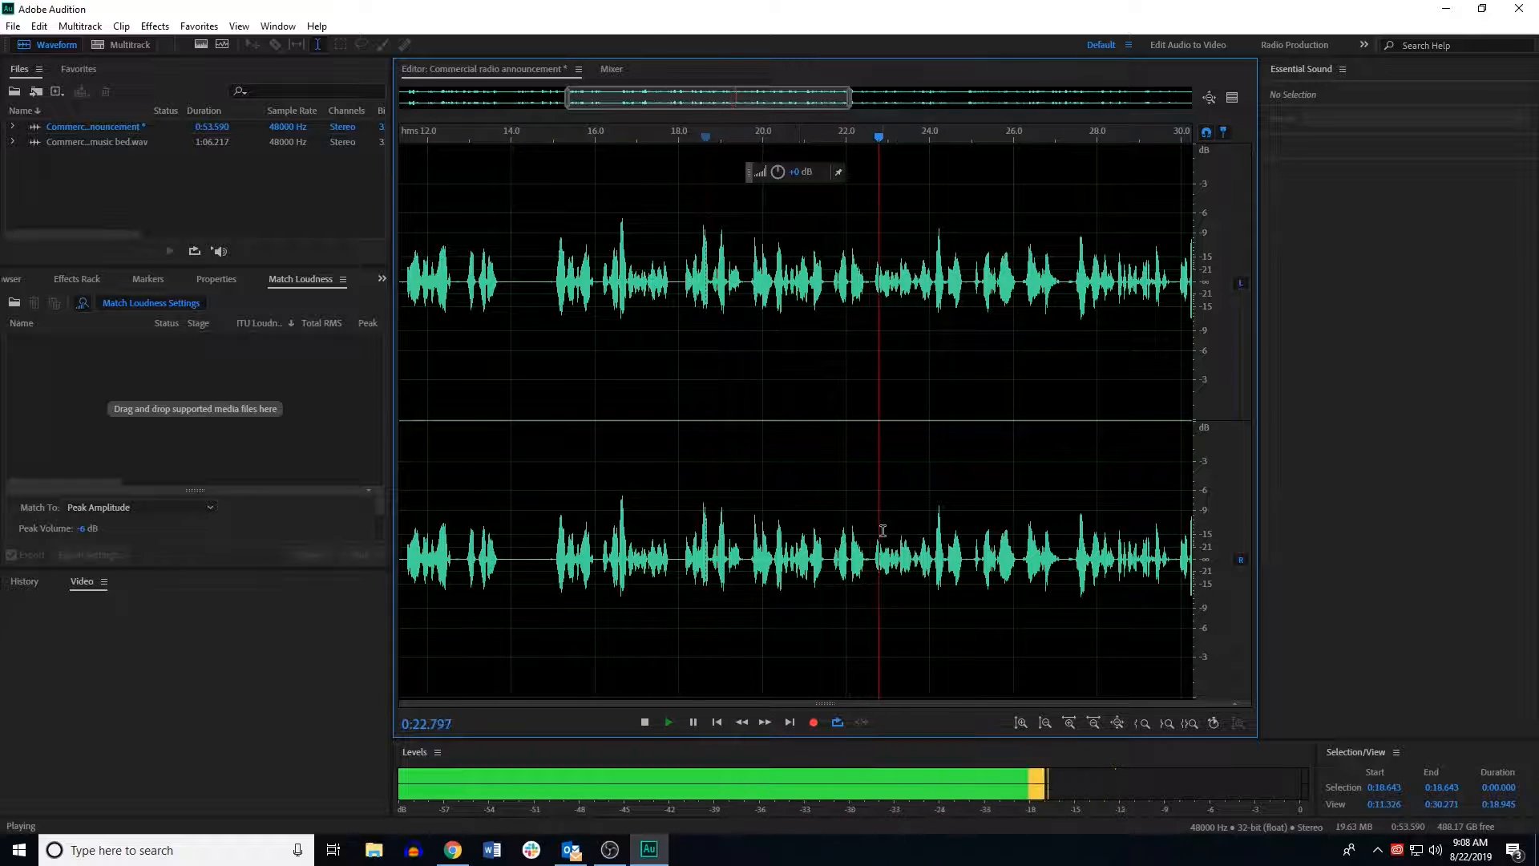
key(space)
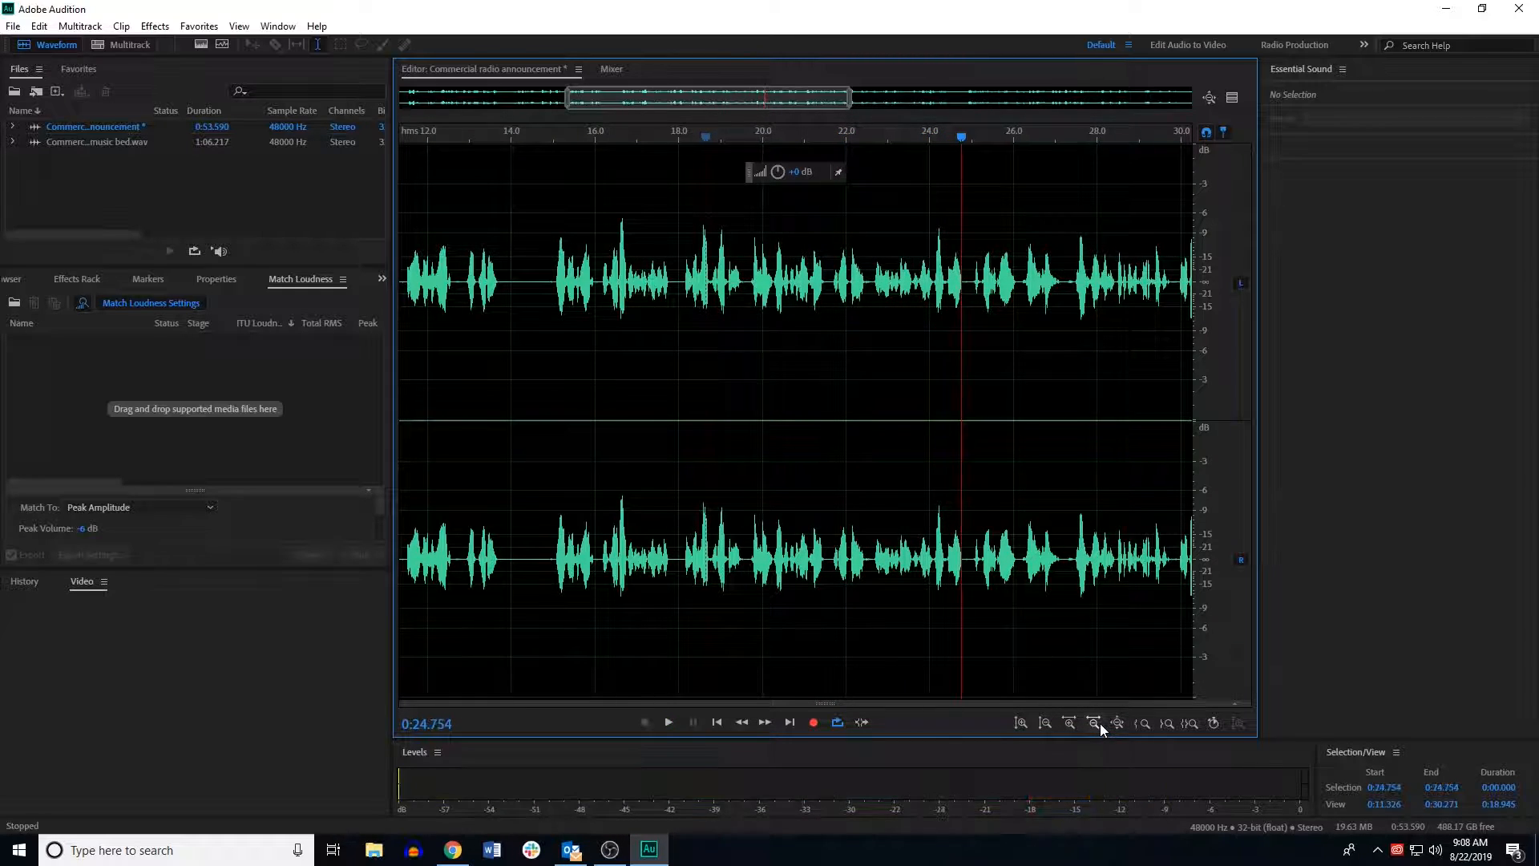
click(1093, 722)
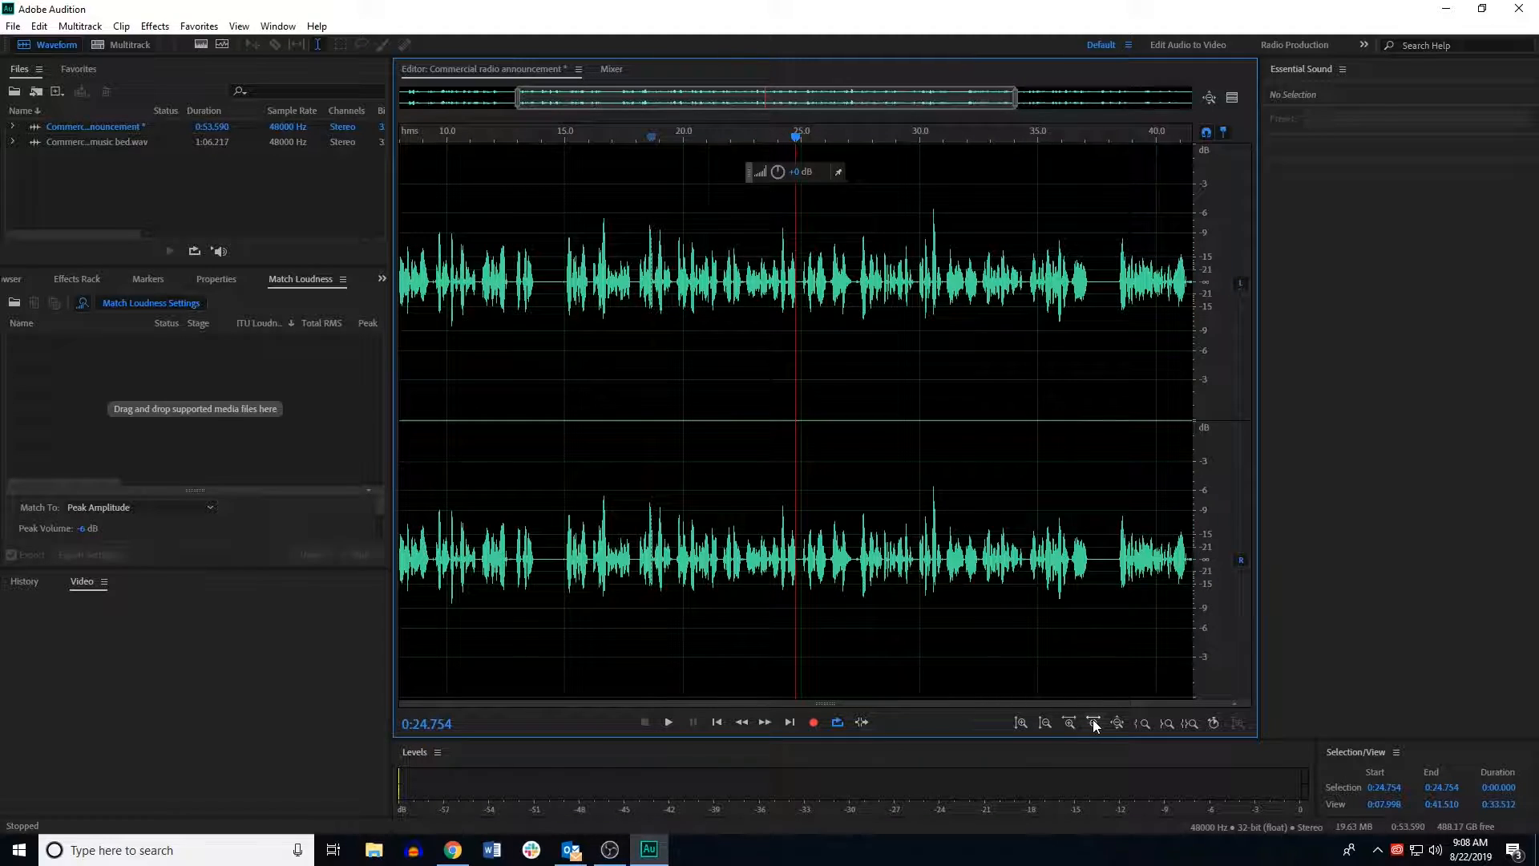
click(1093, 723)
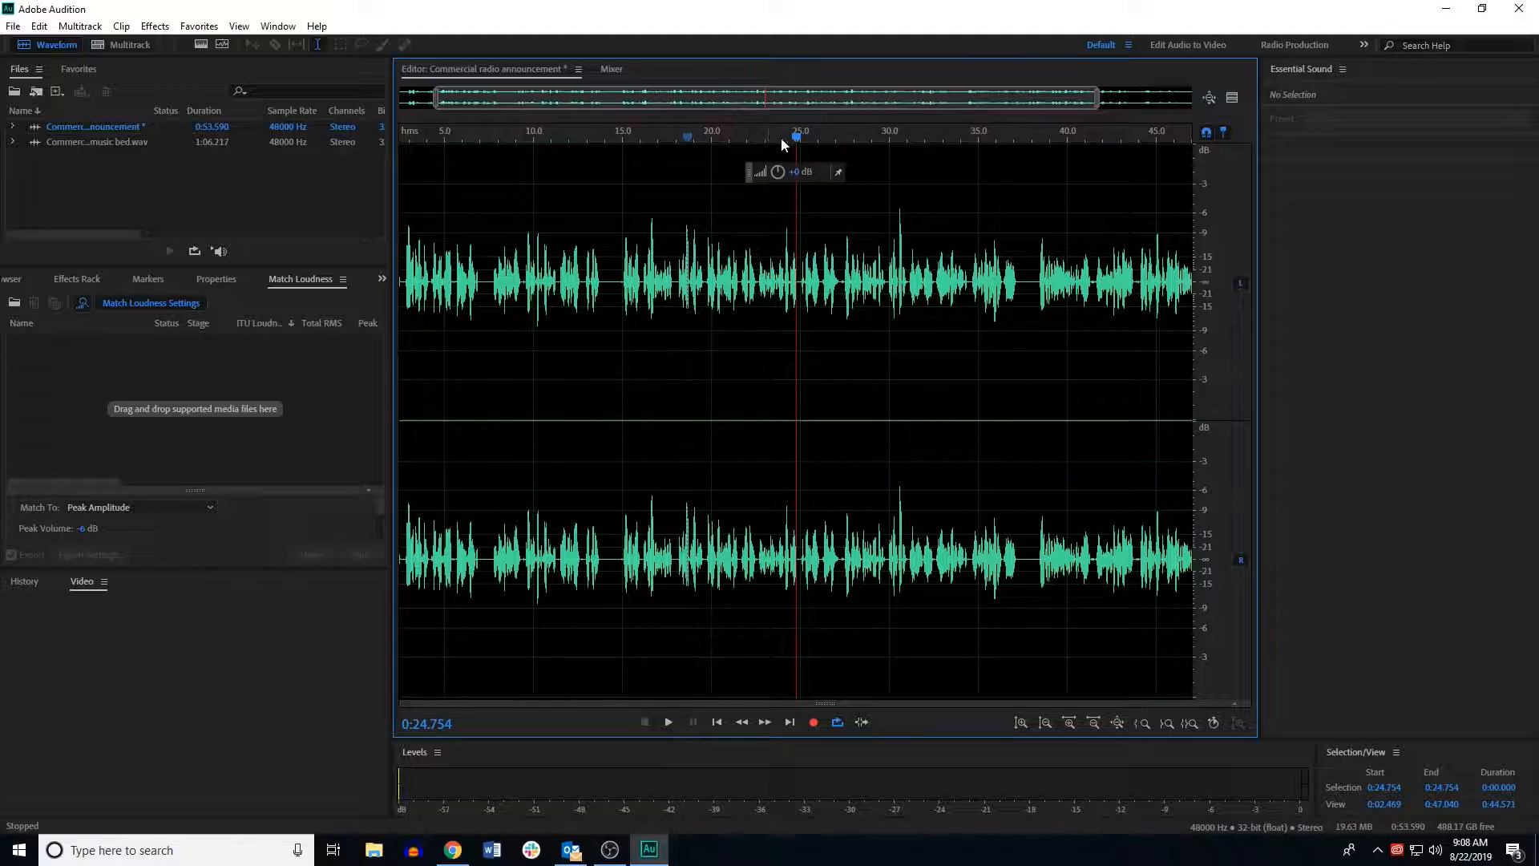
drag(796, 138, 810, 142)
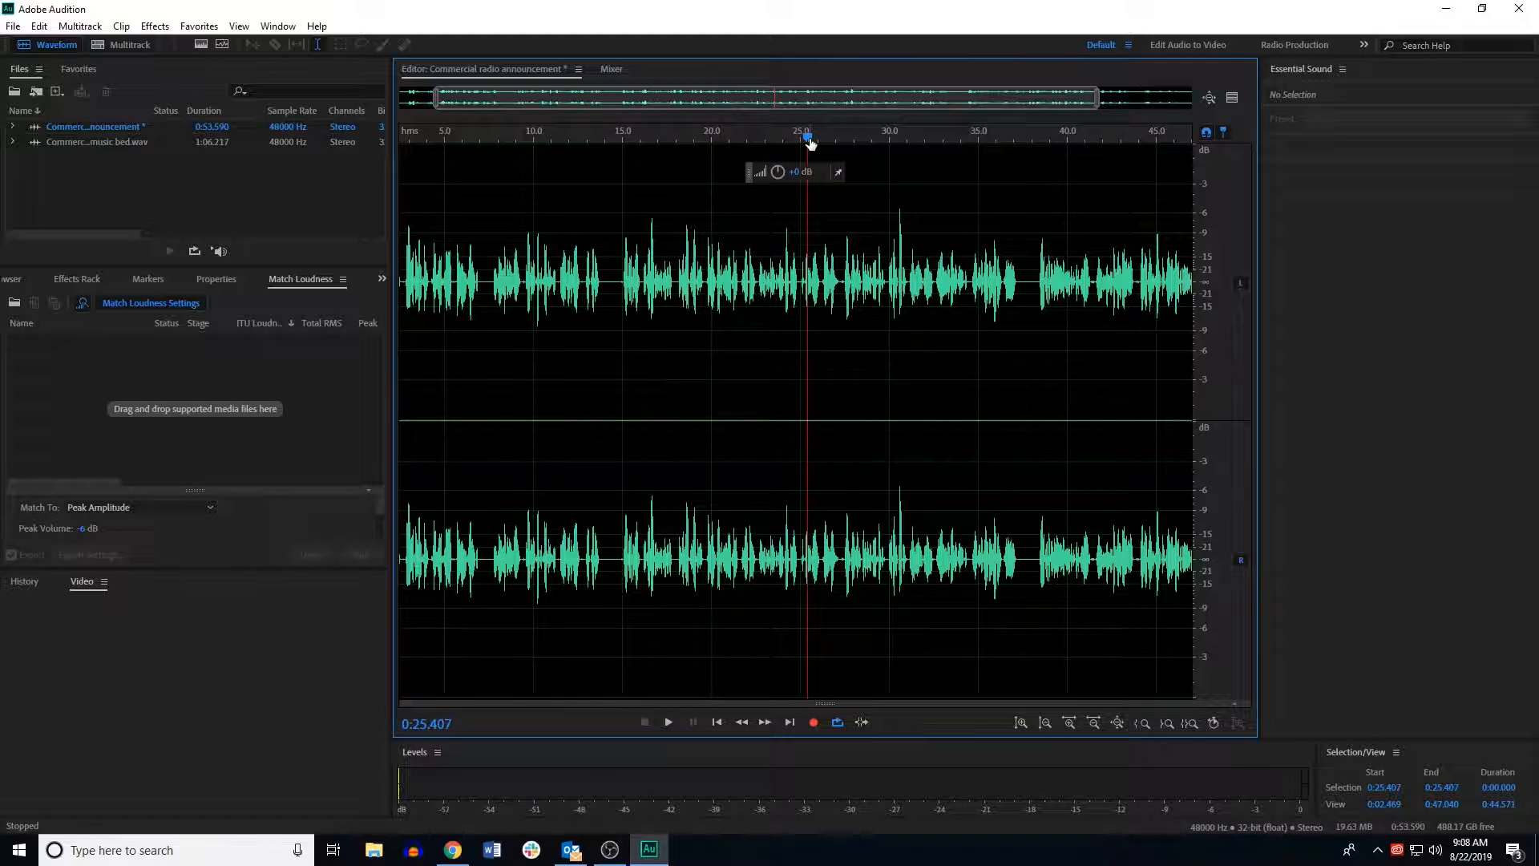
drag(807, 143, 940, 143)
key(space)
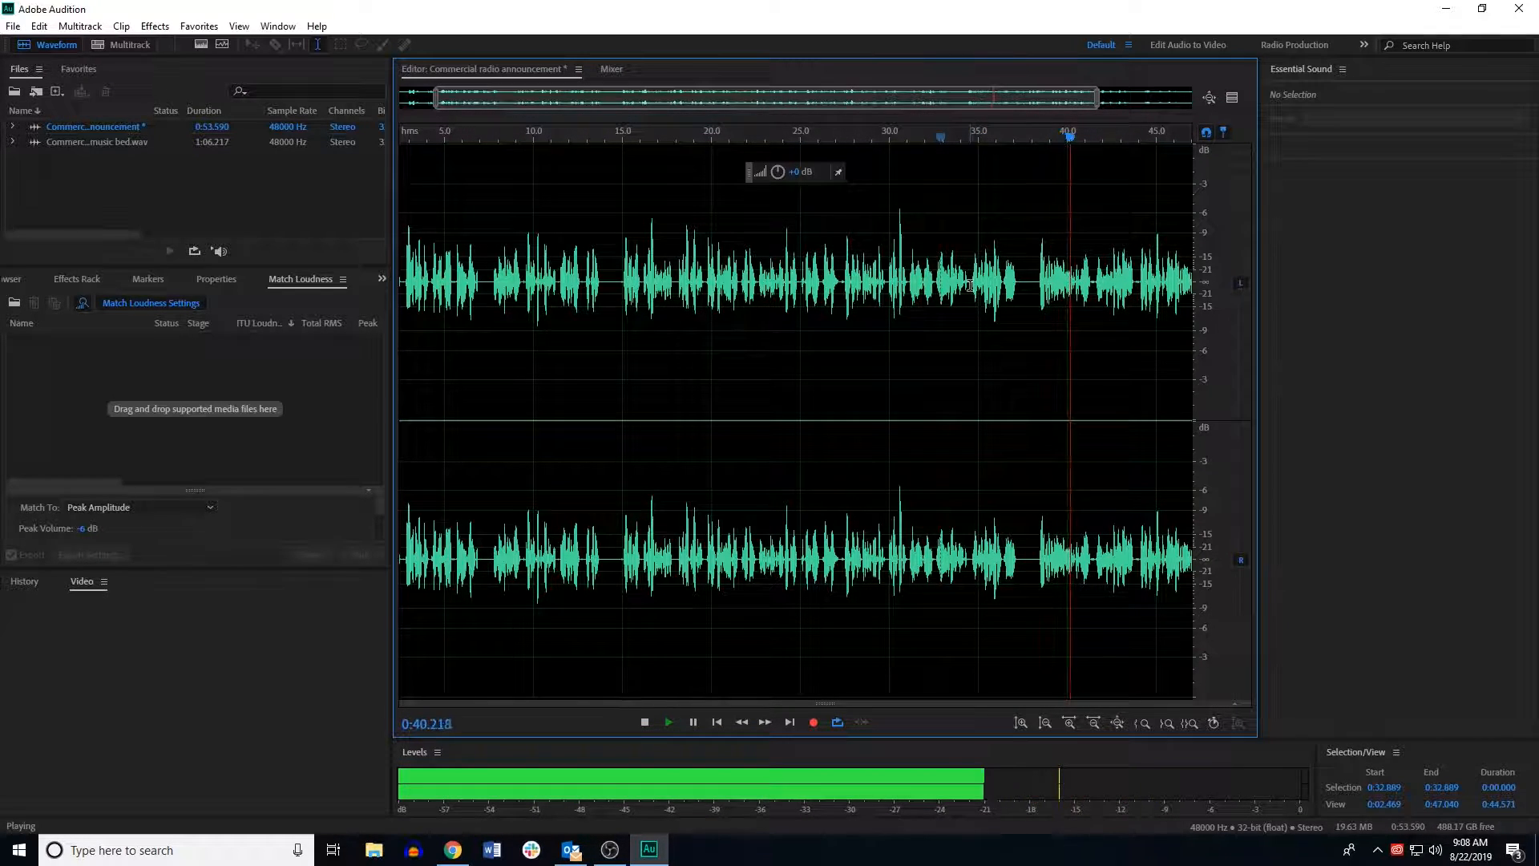
click(1034, 270)
key(space)
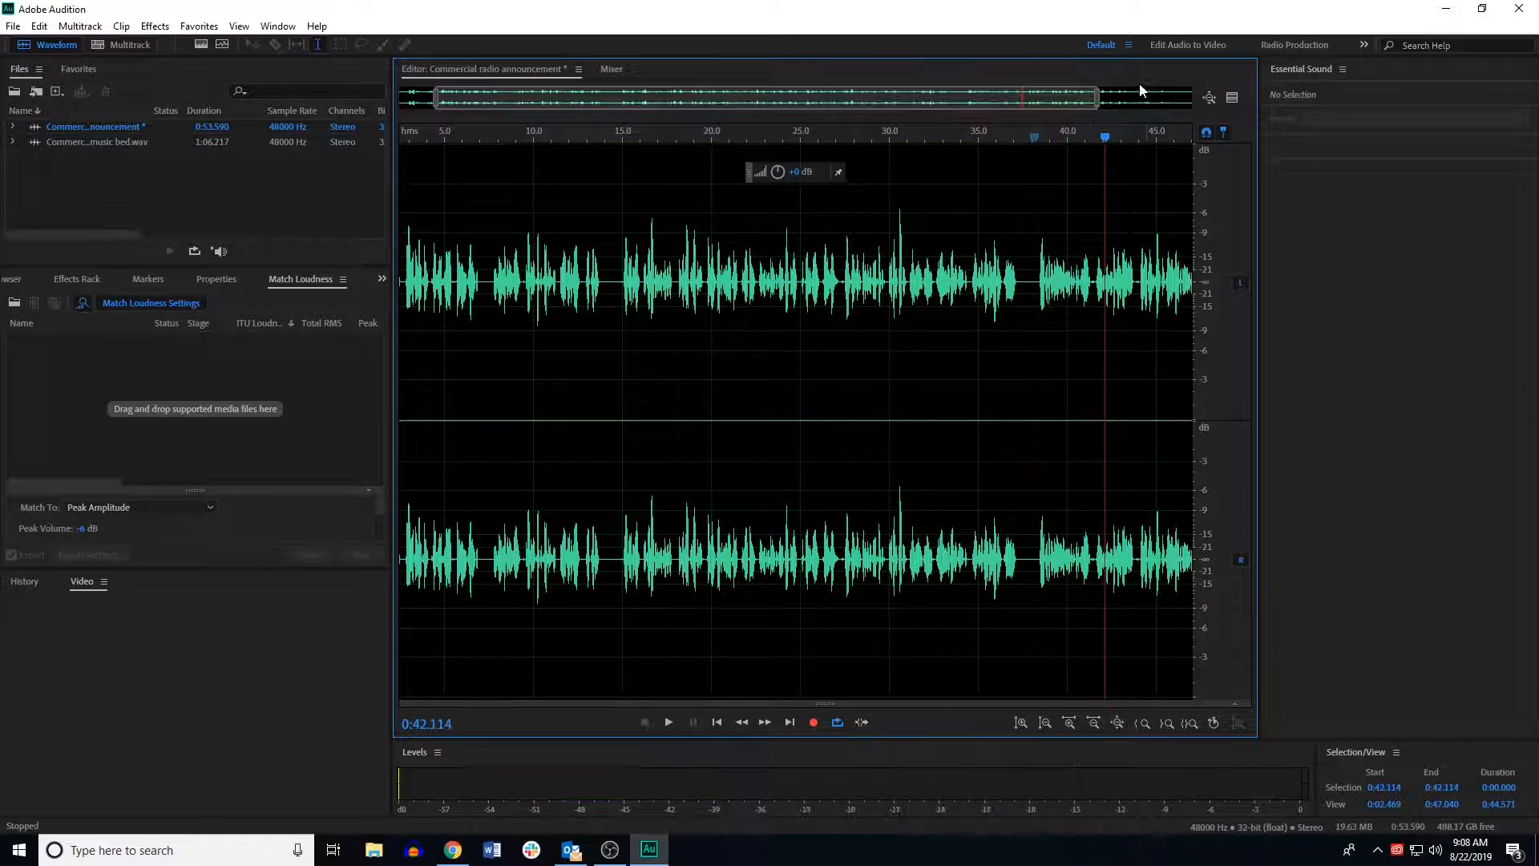
key(space)
Step: Delete the gap in the announcement from about 0:12.9 to 0:14.7
click(482, 218)
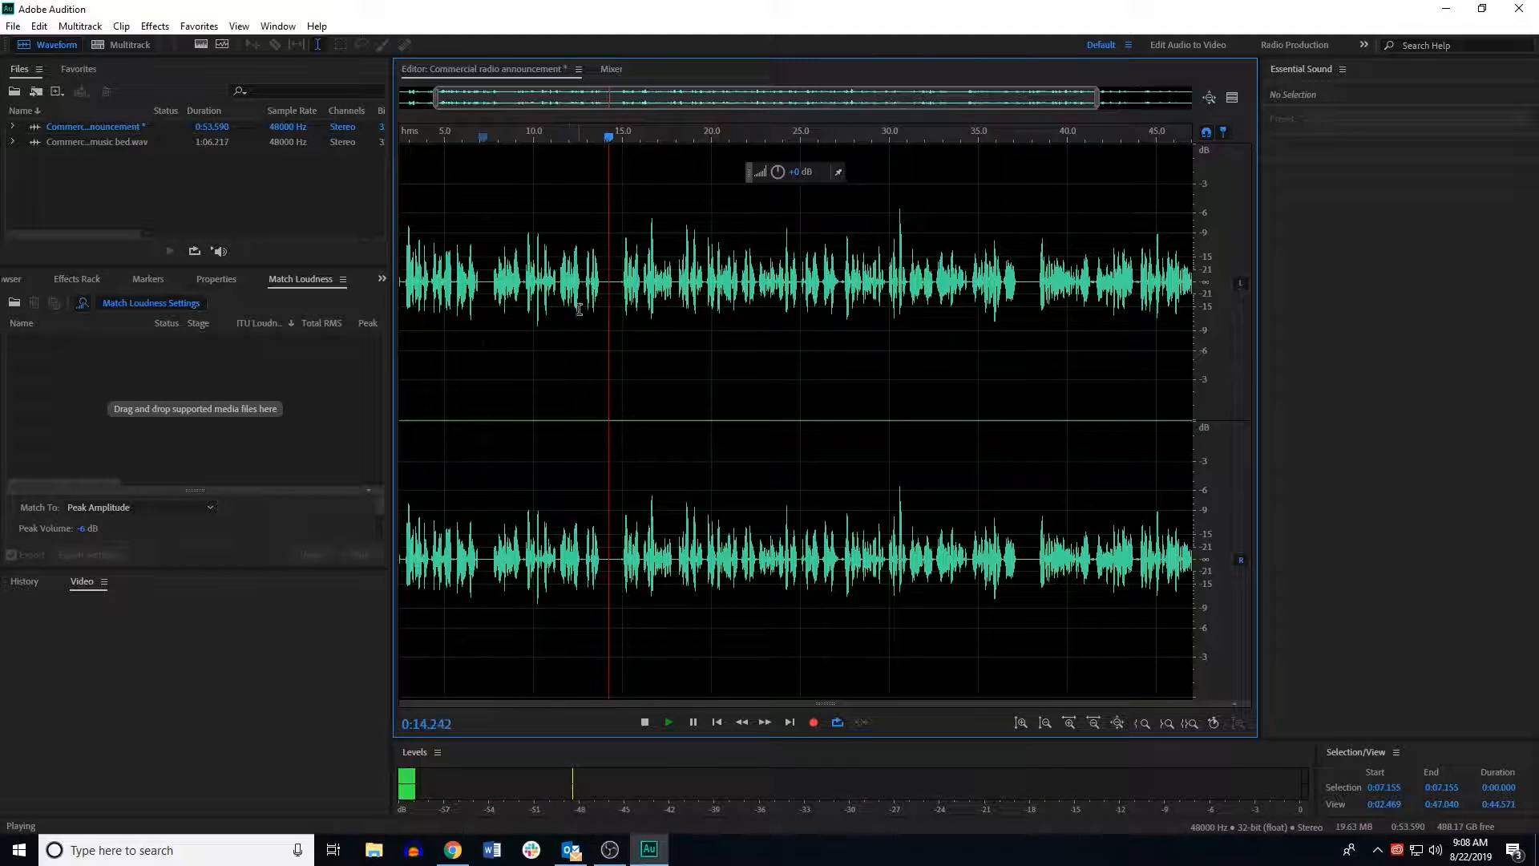
key(space)
click(582, 281)
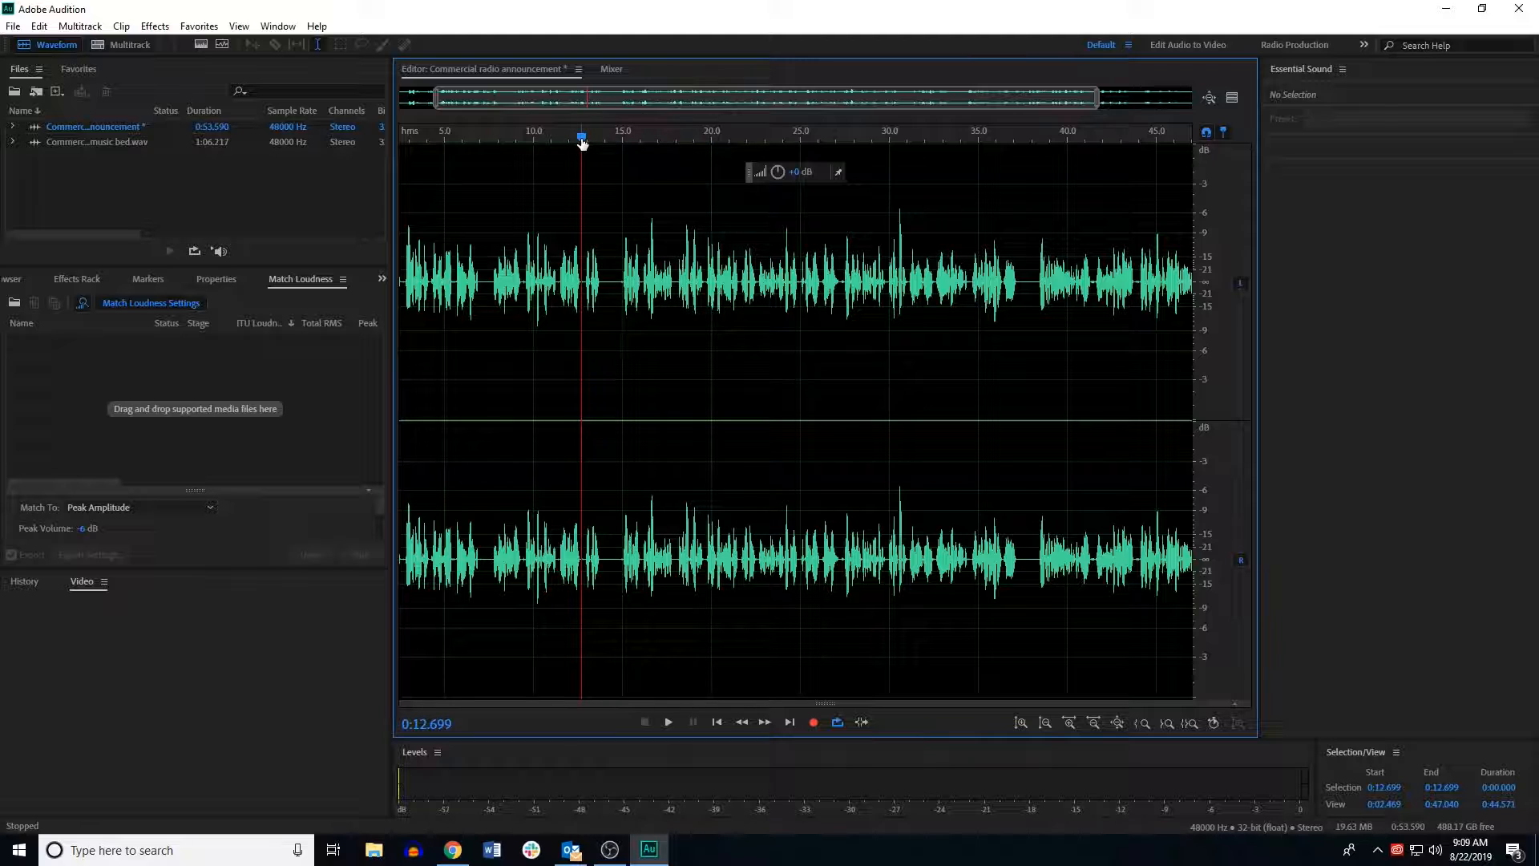
drag(585, 281, 616, 290)
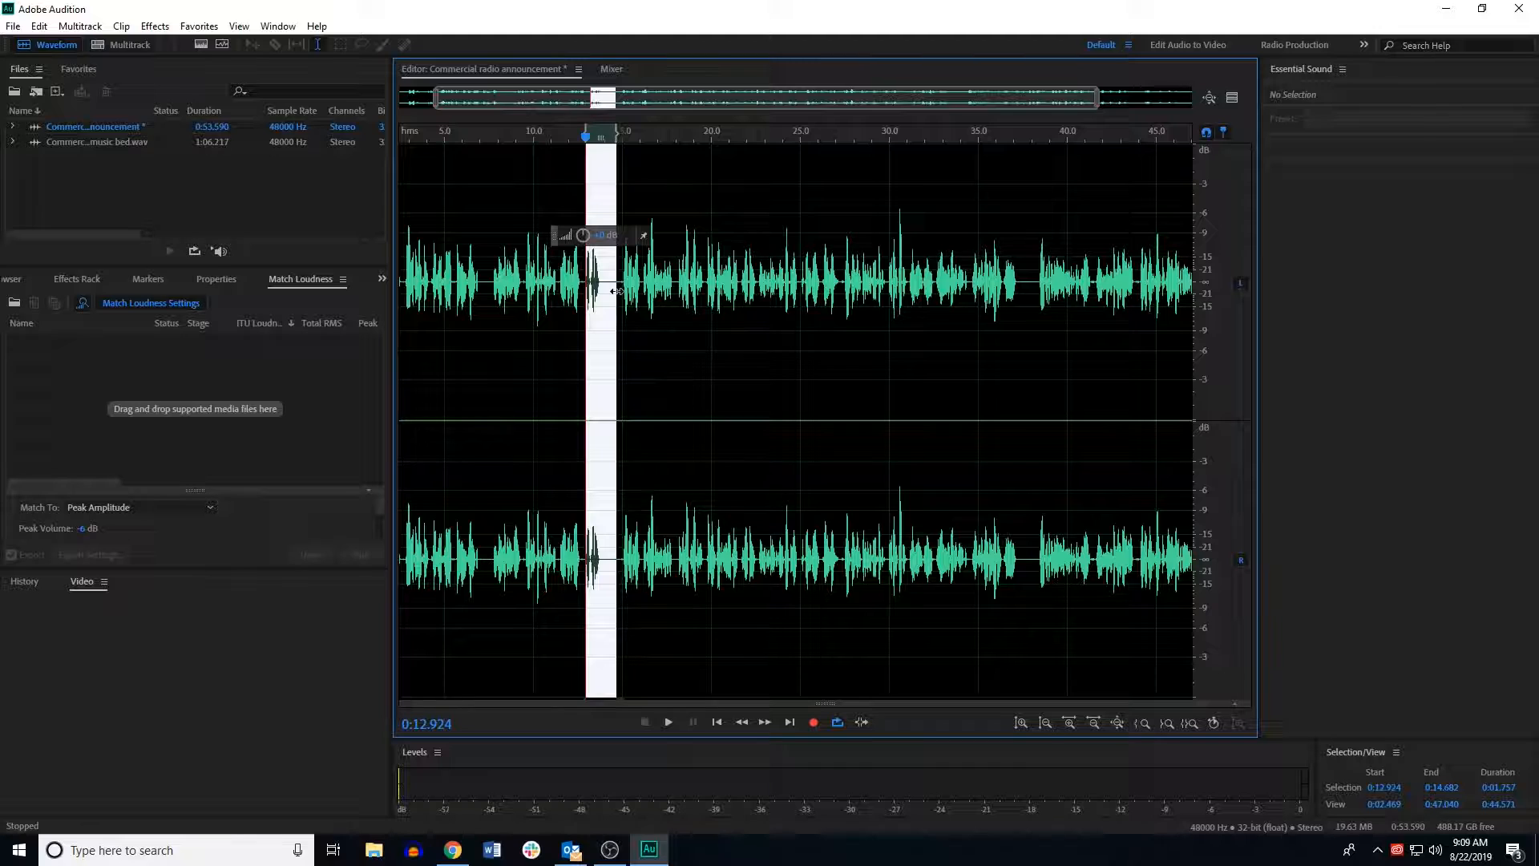
key(Delete)
Step: Preview the passage again and delete the gap from about 0:11.4 to 0:13.0
click(541, 285)
key(space)
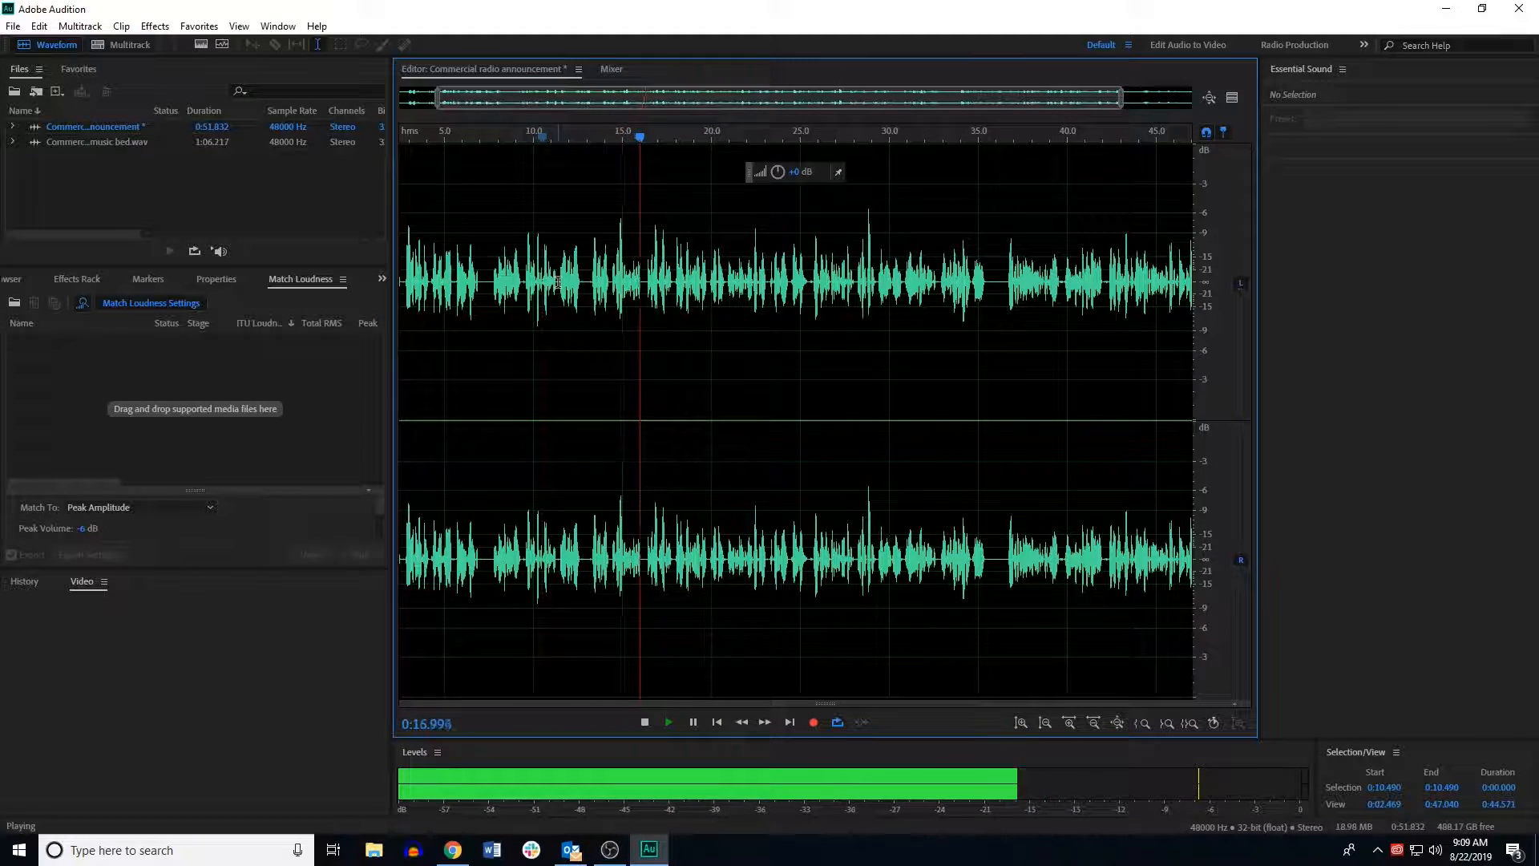
key(space)
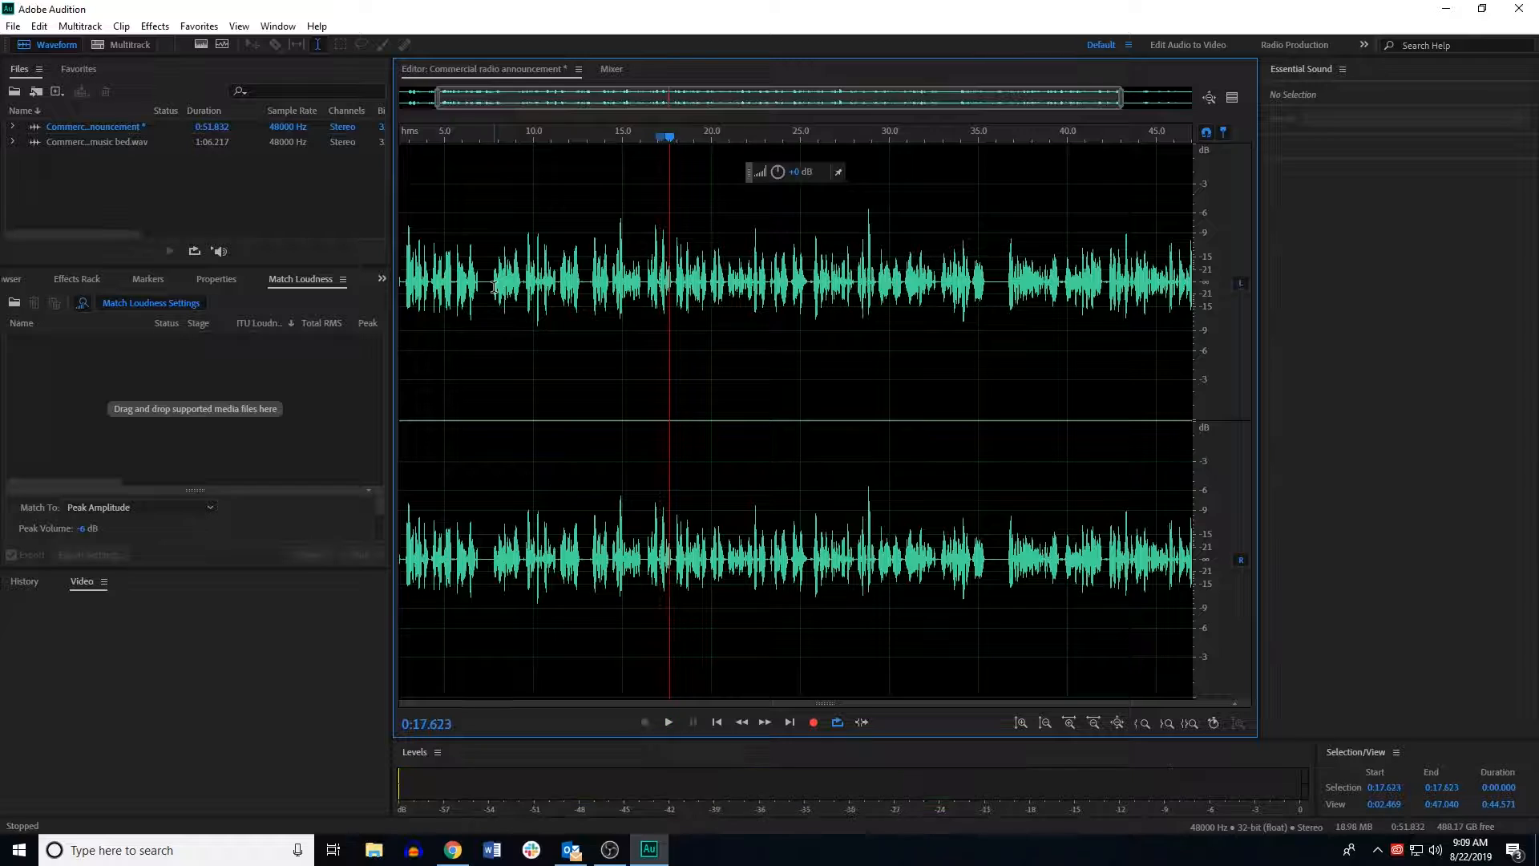
key(space)
click(484, 158)
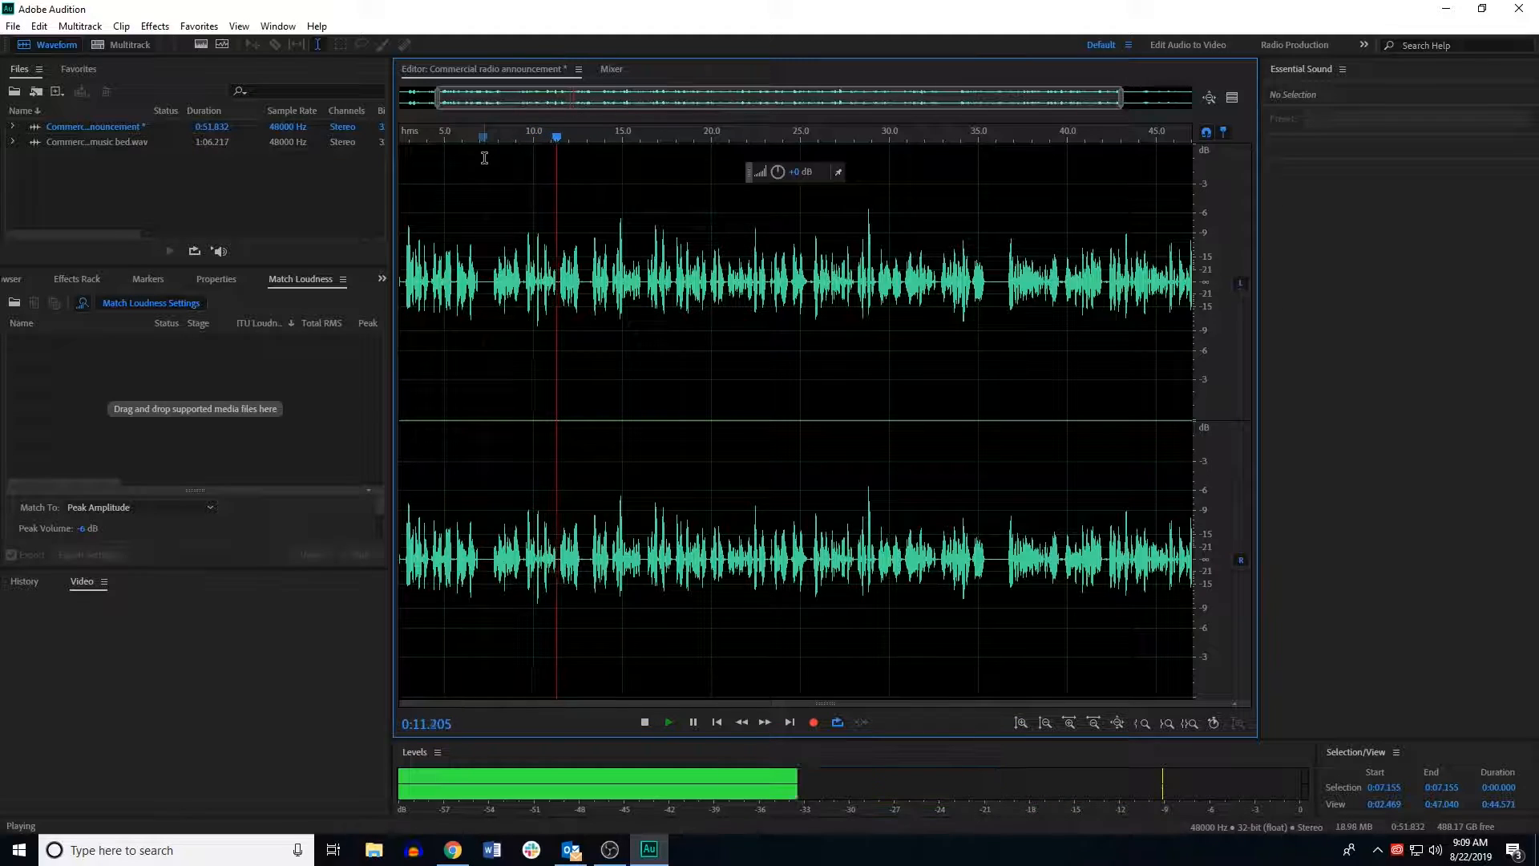
key(space)
click(558, 287)
drag(558, 287, 587, 282)
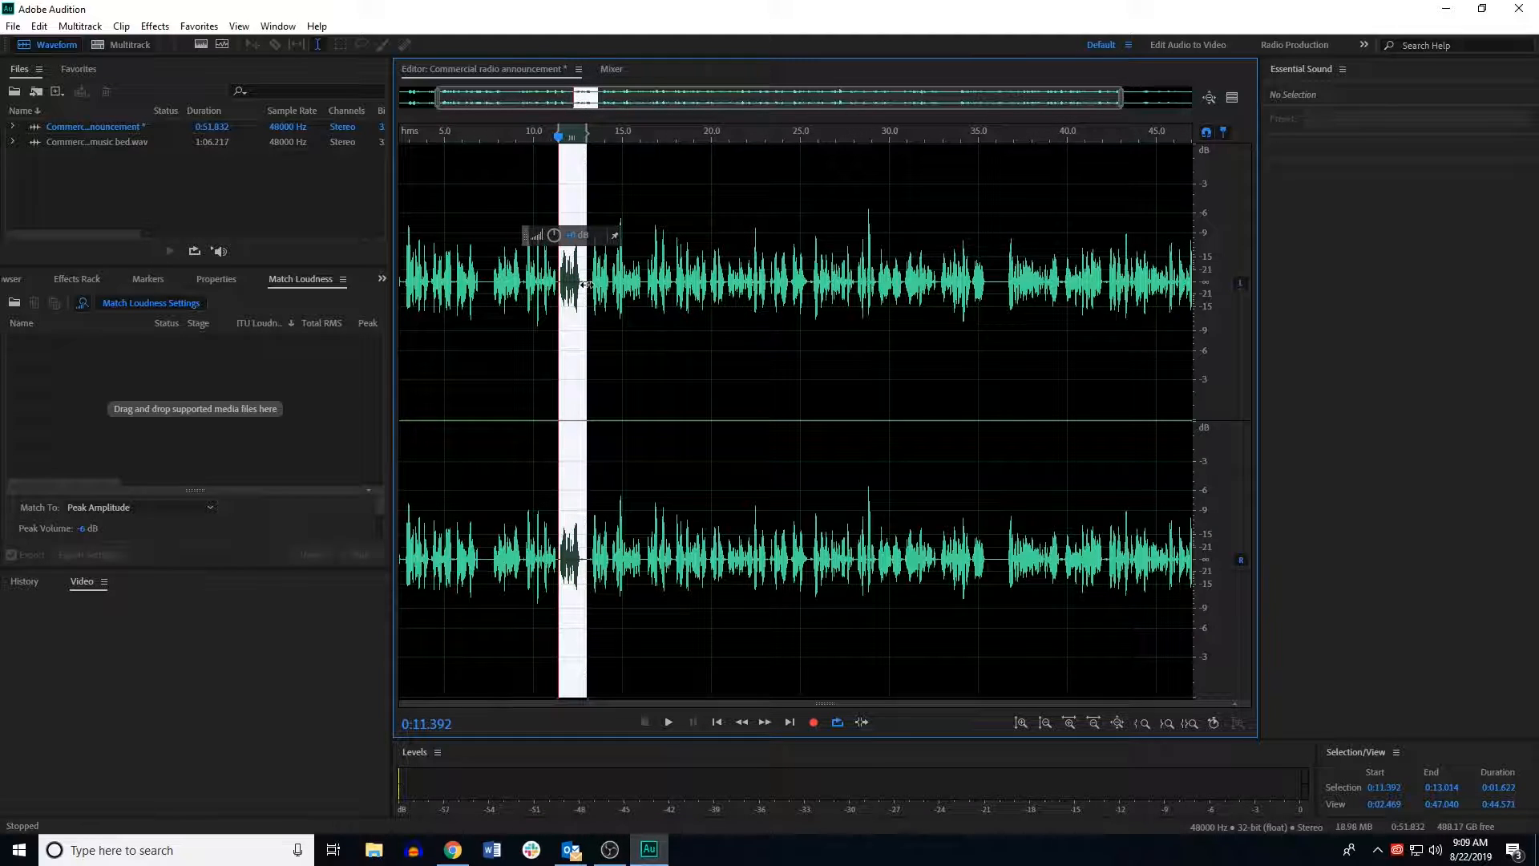
key(Delete)
Step: Preview the trimmed announcement and save it as Commercial radio announcement.wav
click(541, 276)
key(space)
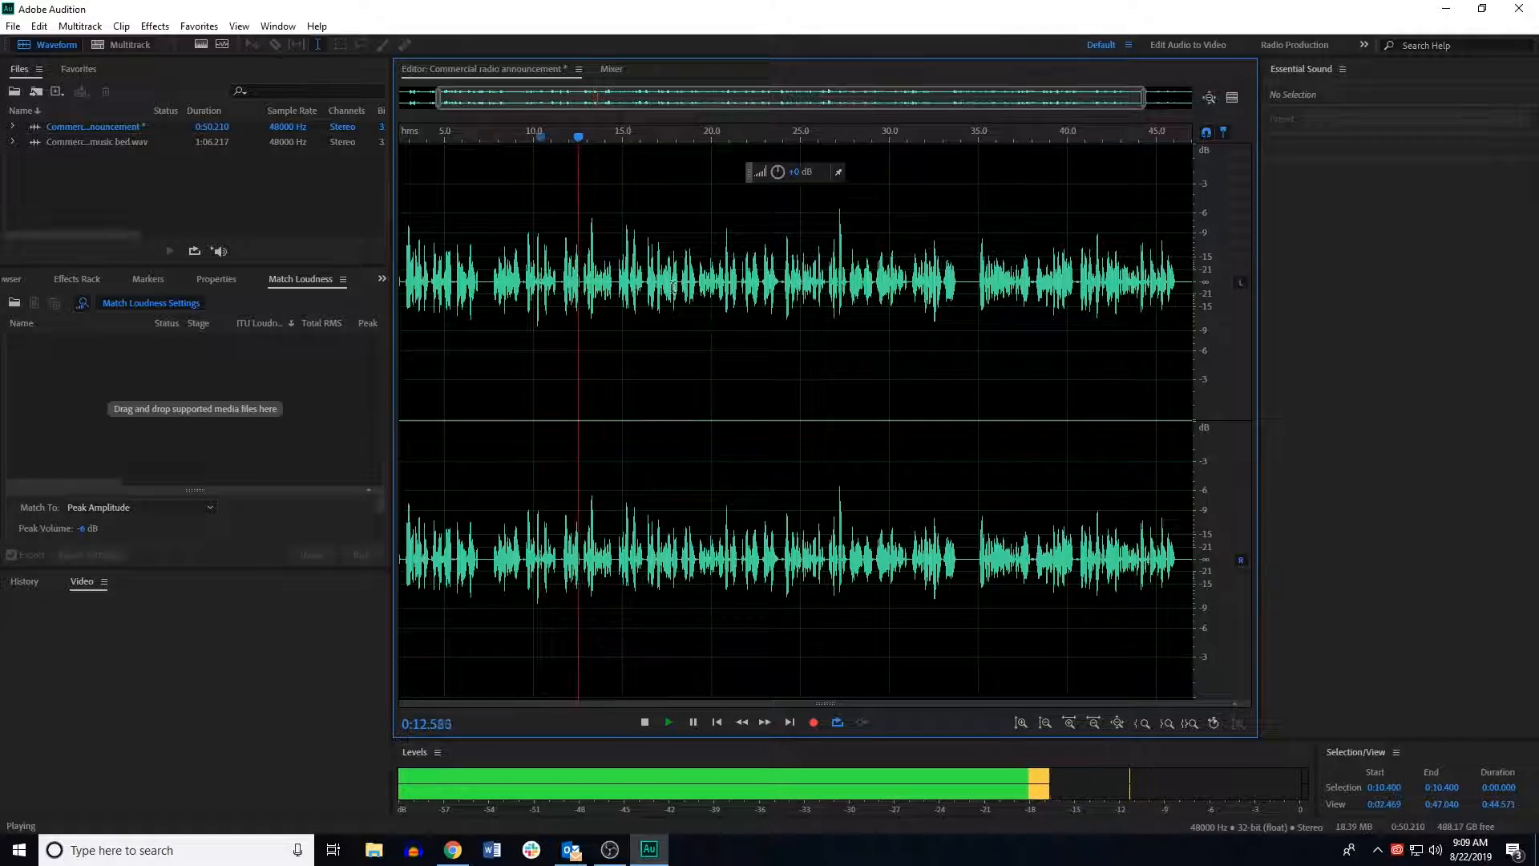
key(space)
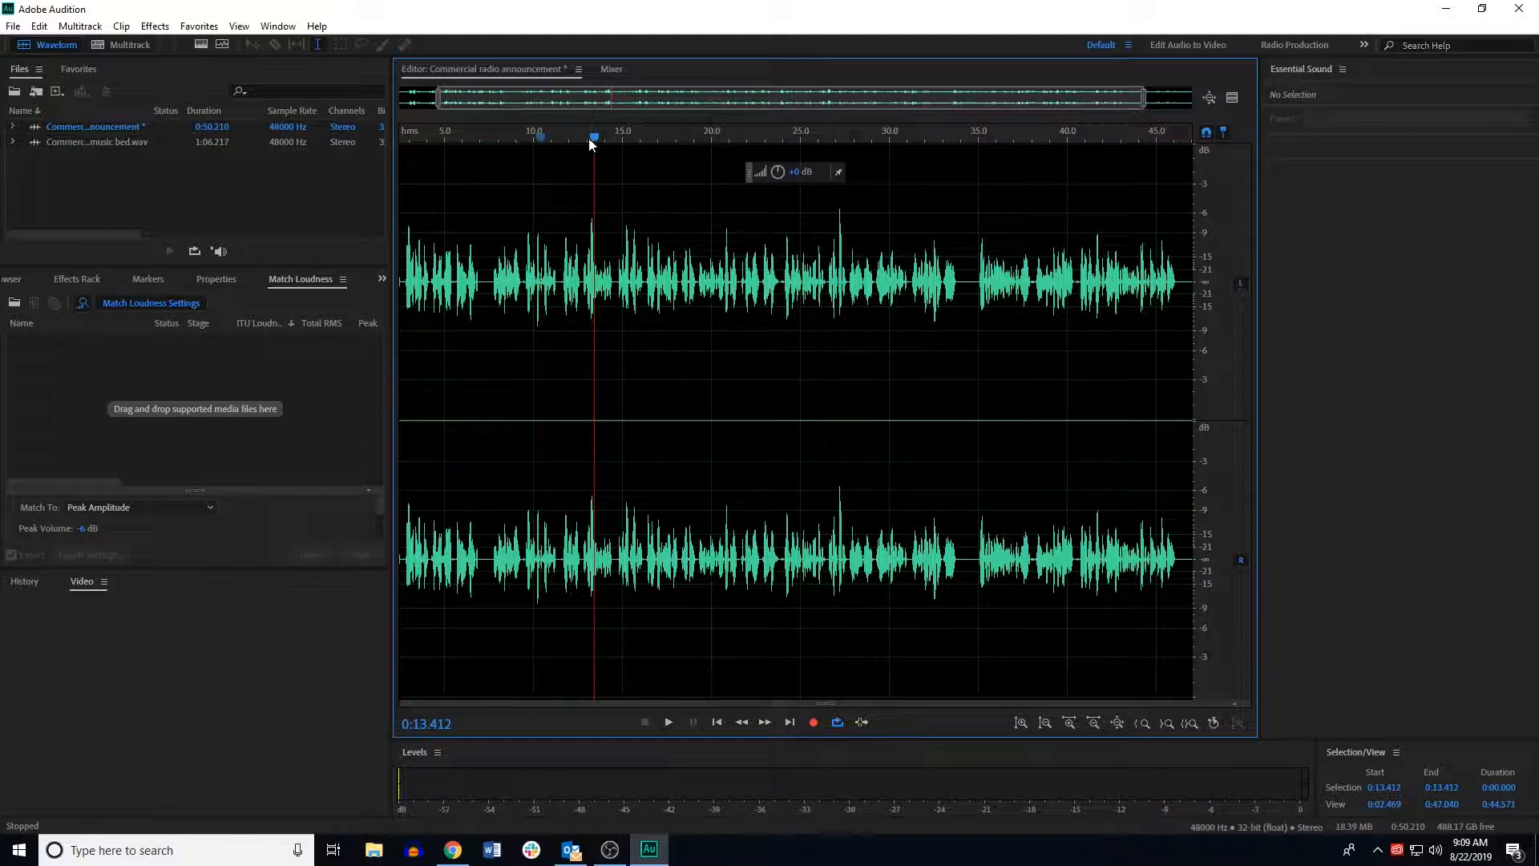
drag(595, 140, 324, 184)
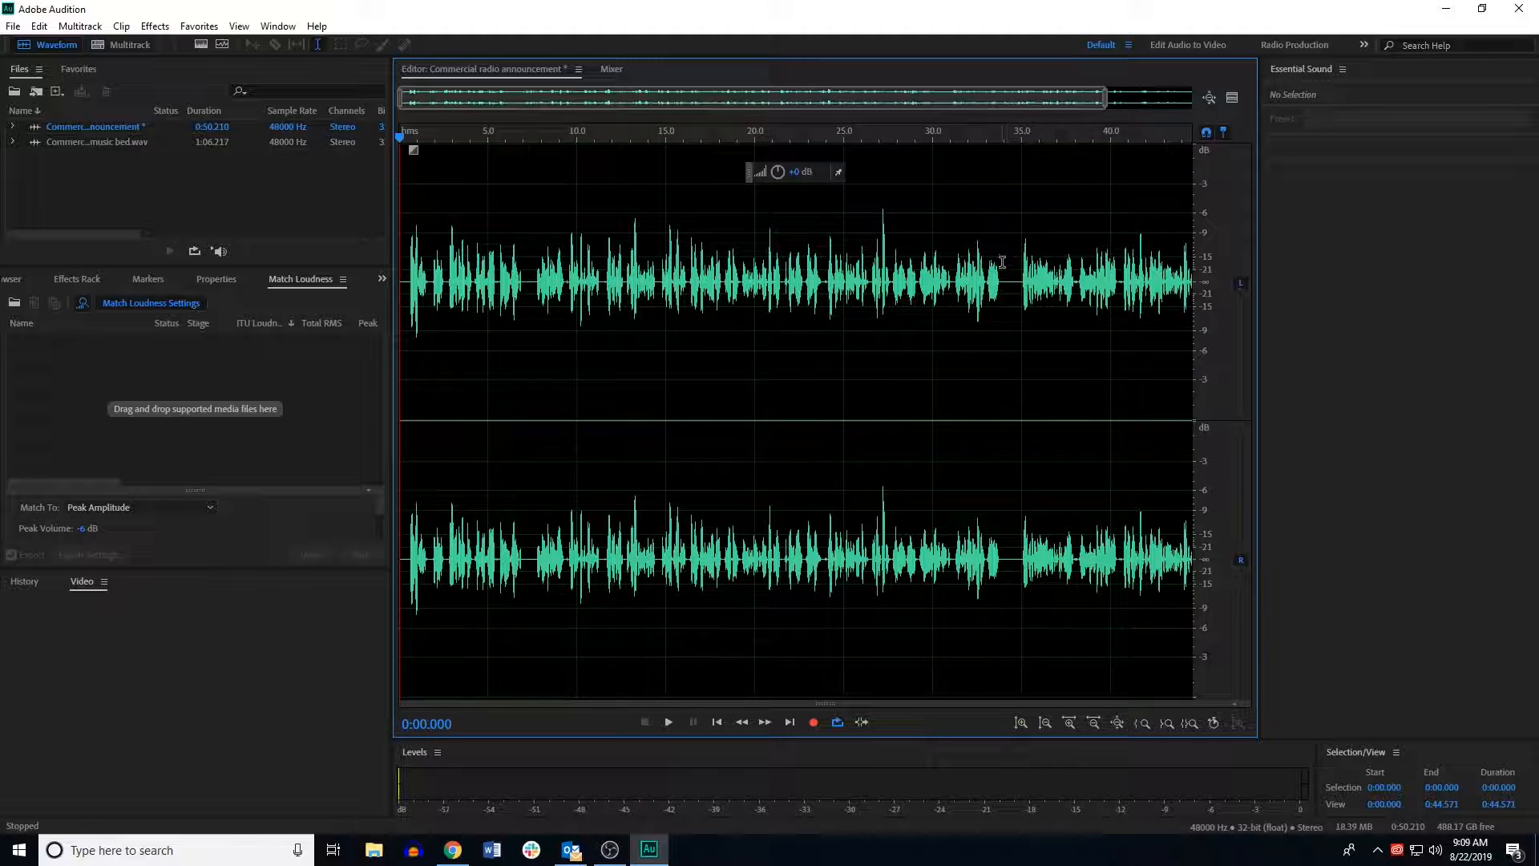
click(13, 26)
click(400, 19)
click(14, 26)
click(60, 241)
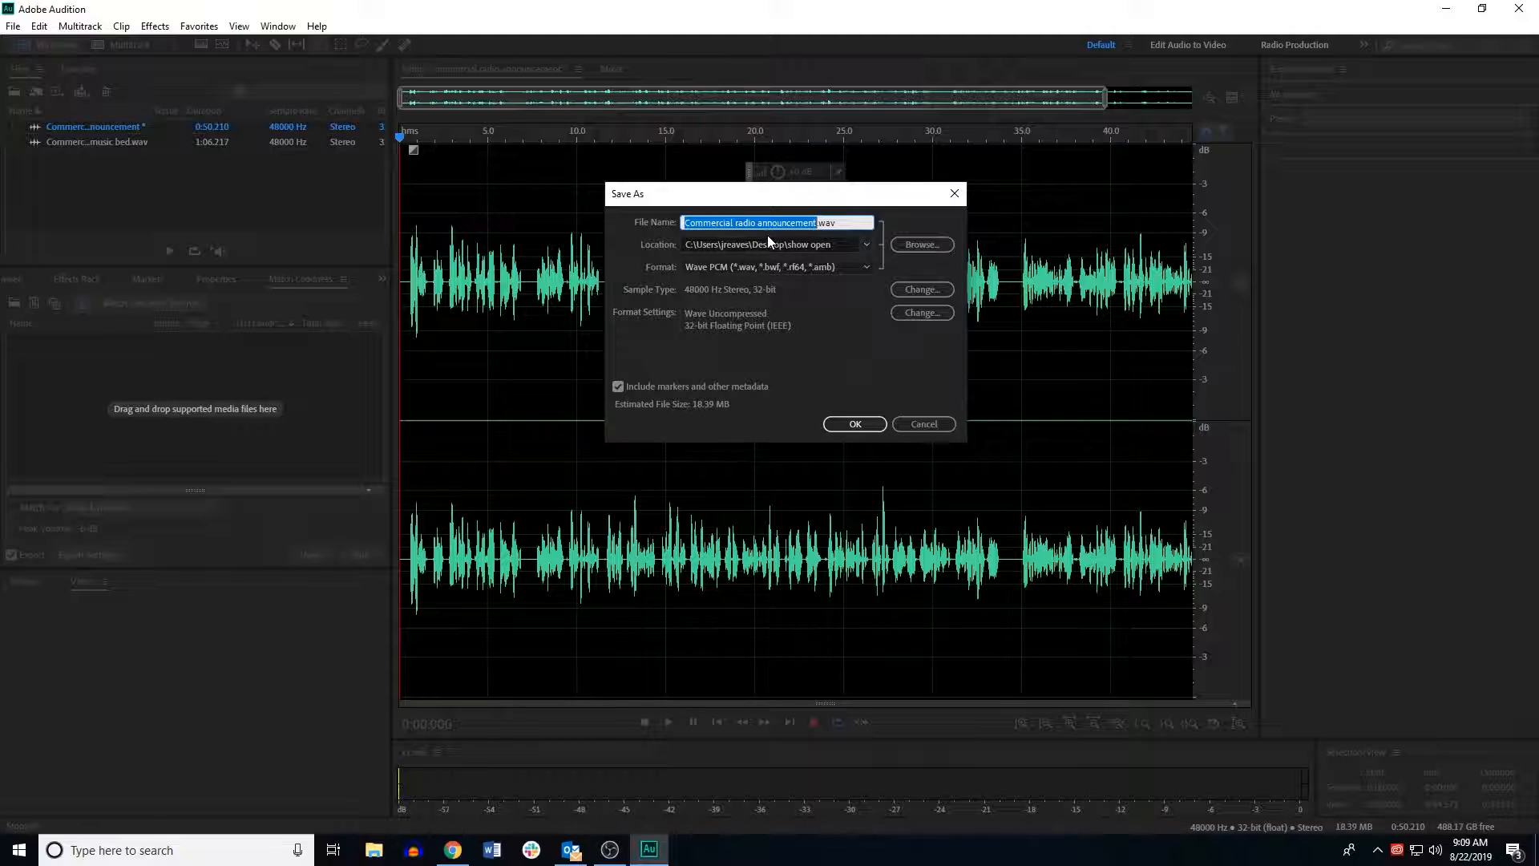
click(856, 422)
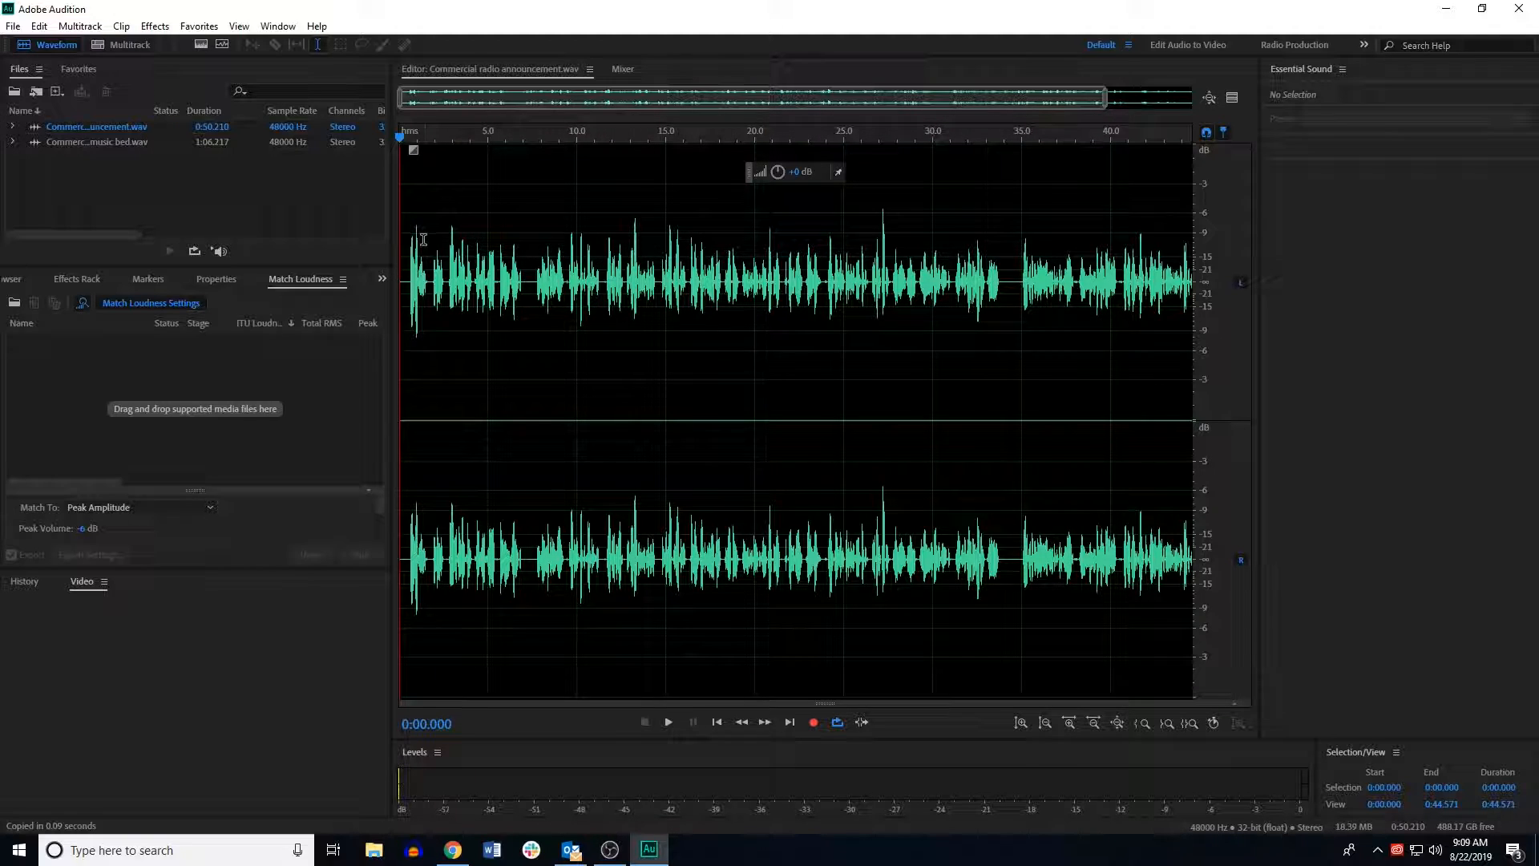
Step: Select the entire announcement and raise its volume with the amplitude control
drag(400, 217, 1310, 272)
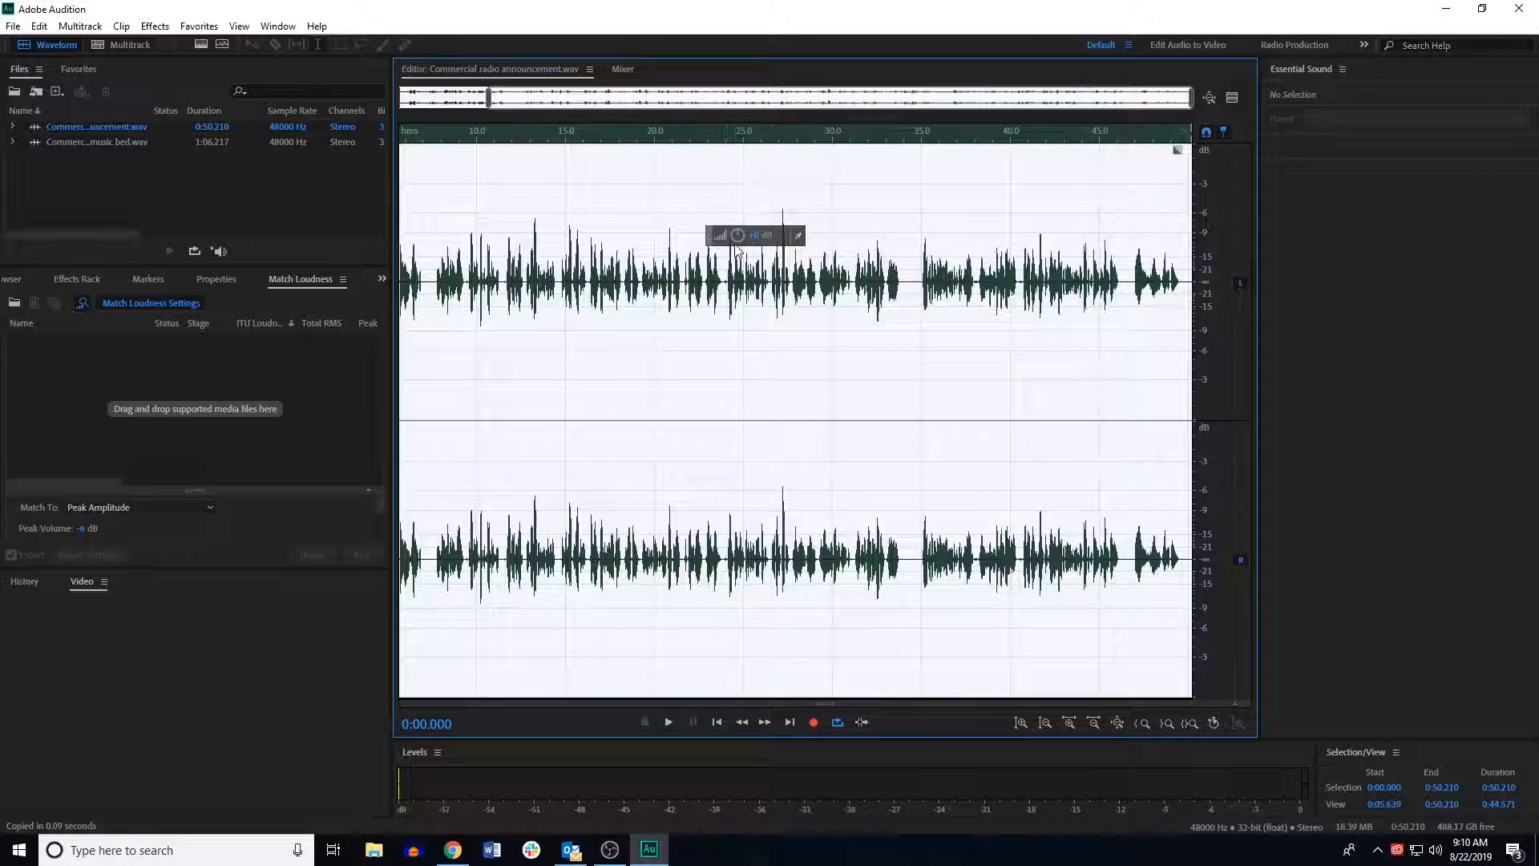
drag(740, 234, 776, 238)
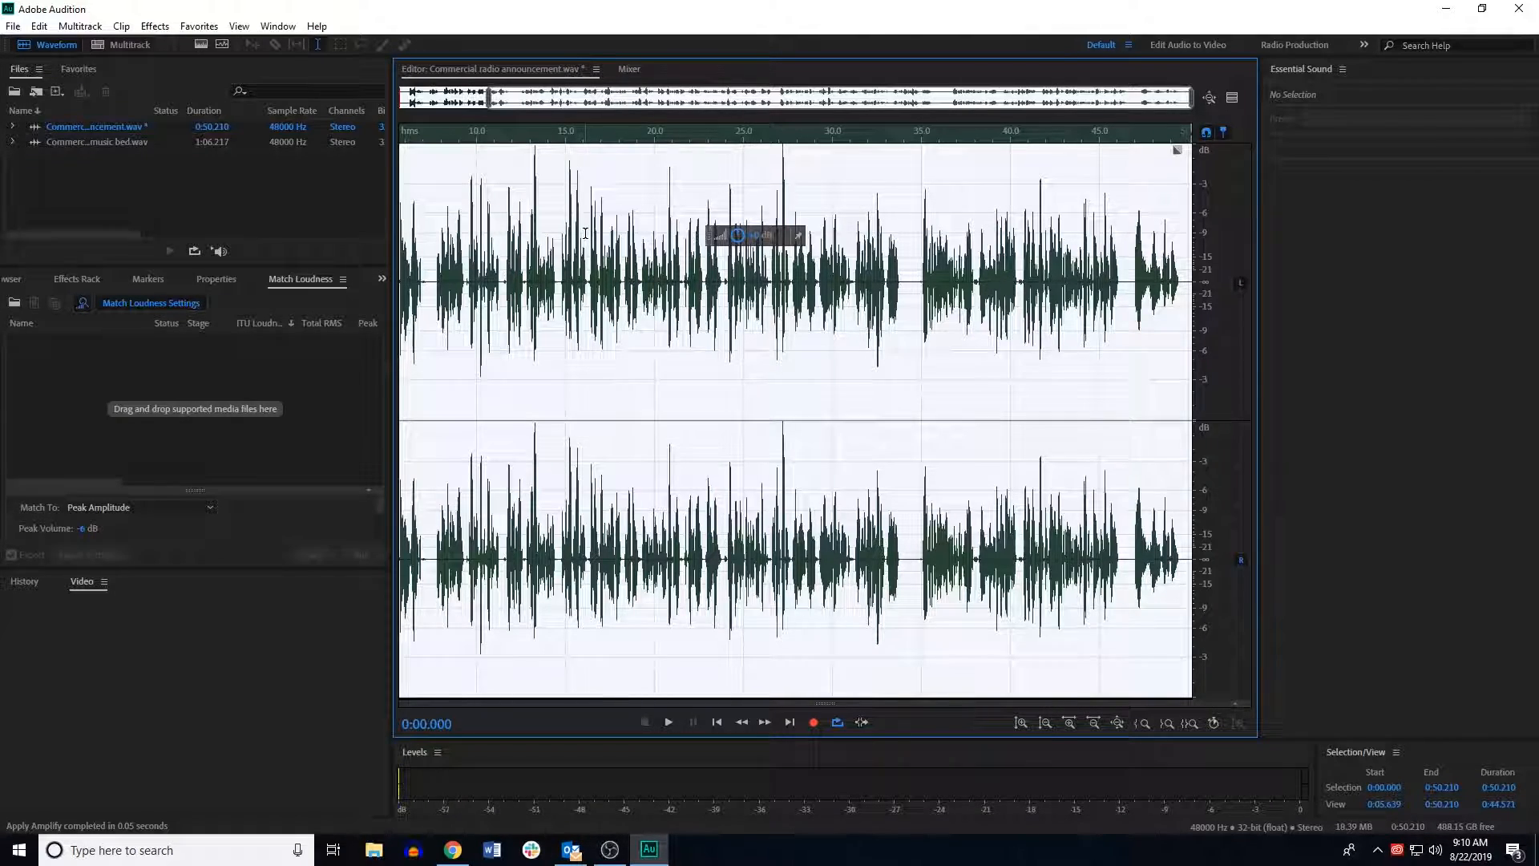
click(586, 233)
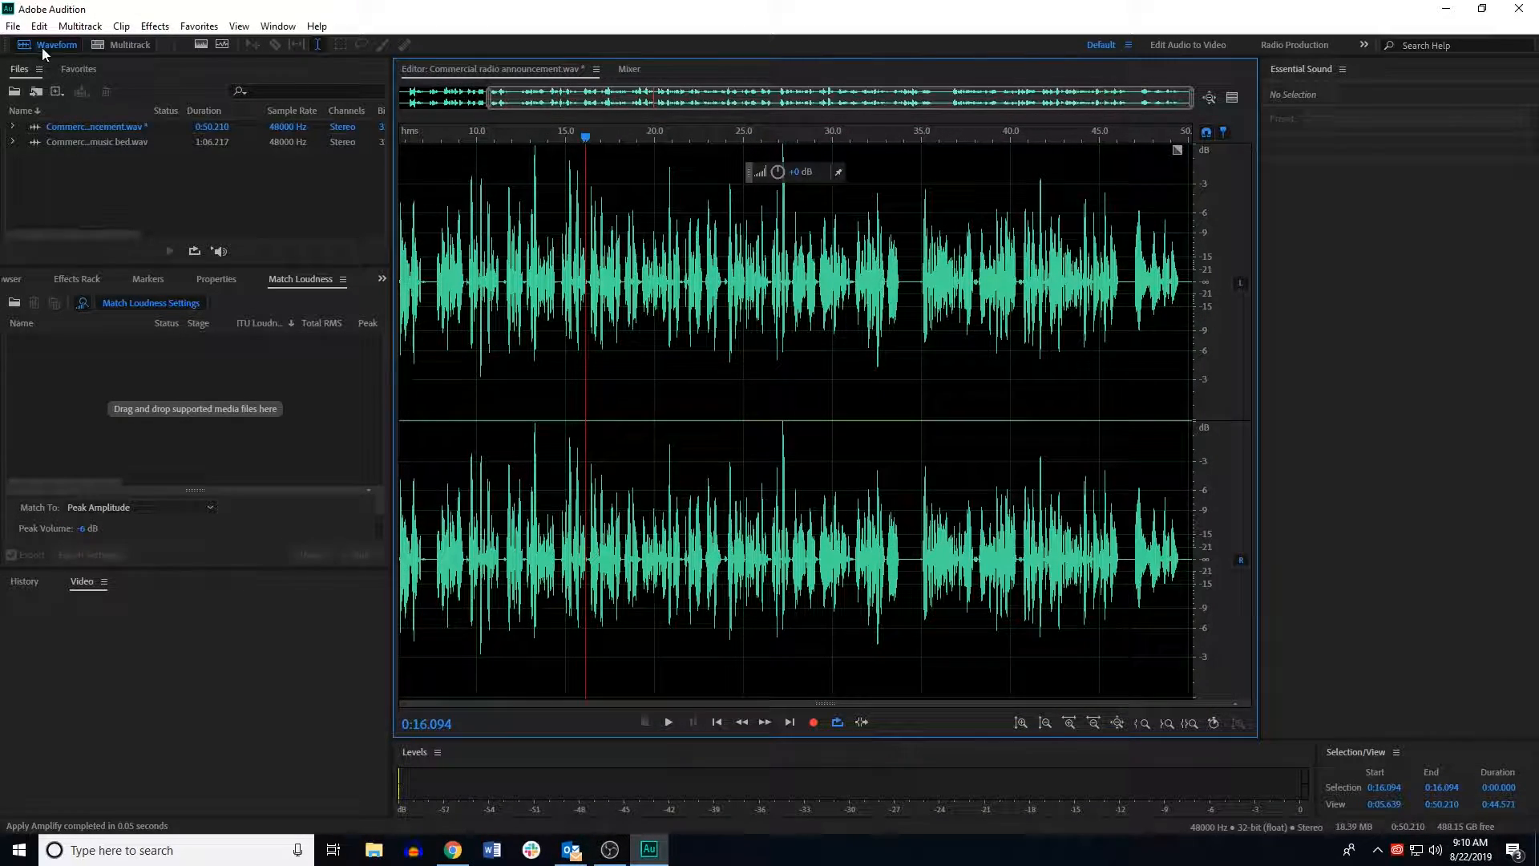
Step: Save the amplified announcement over Commercial radio announcement.wav
drag(585, 141, 59, 142)
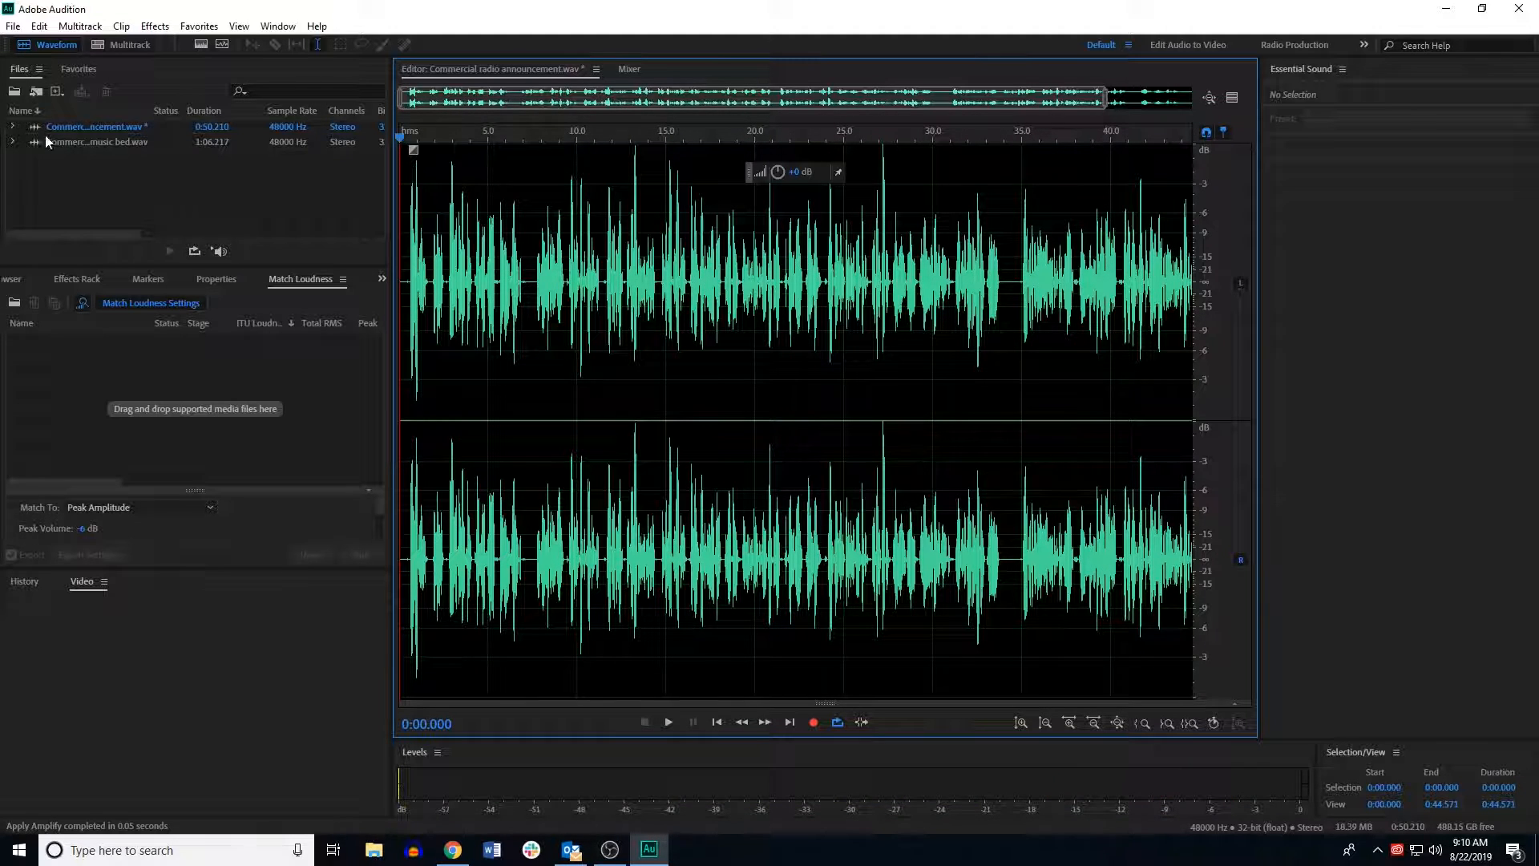
click(13, 26)
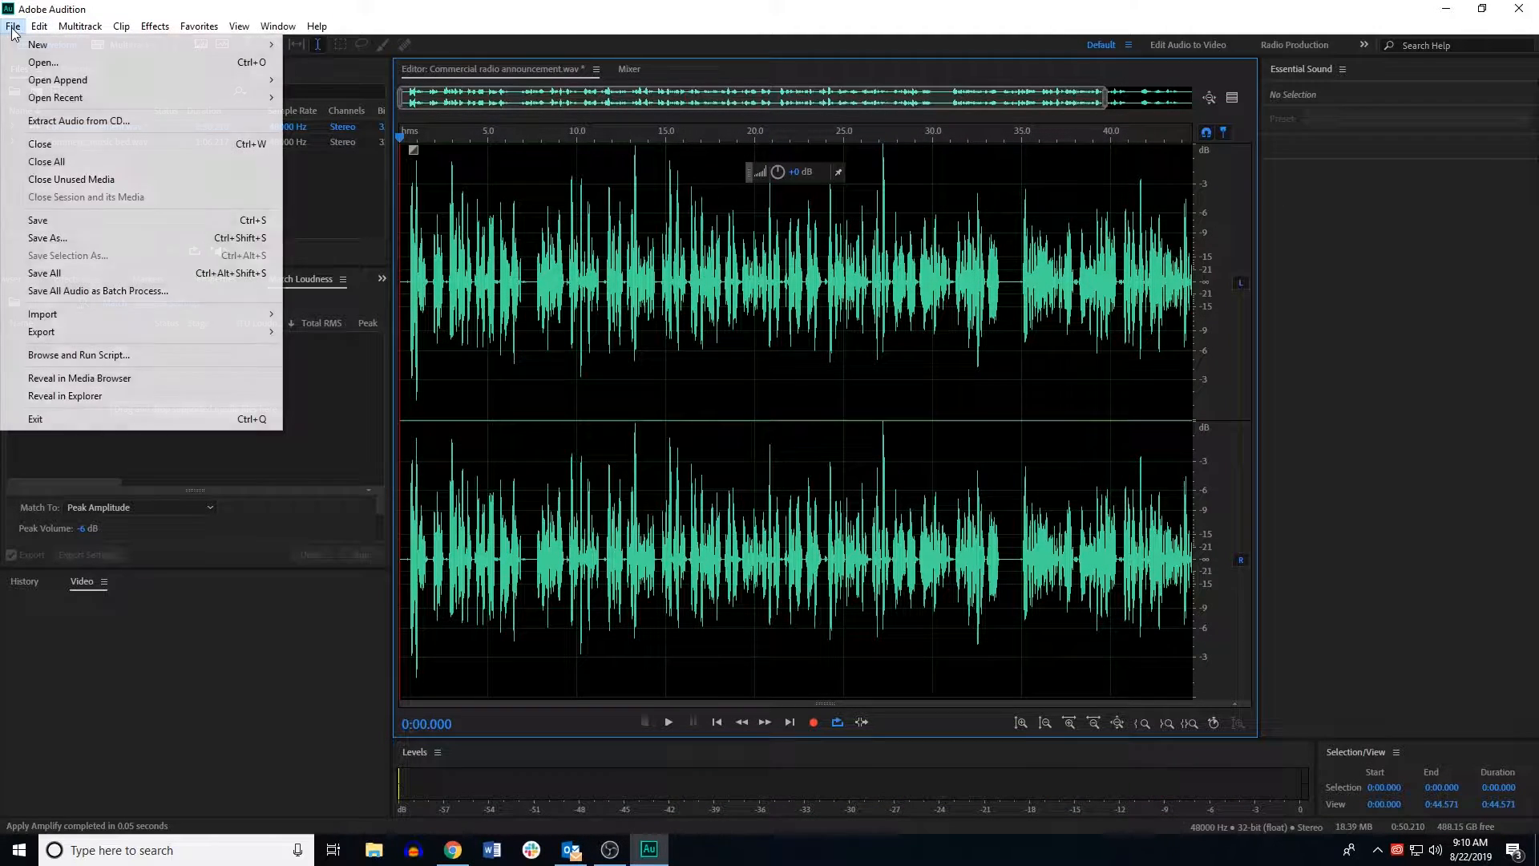
click(50, 238)
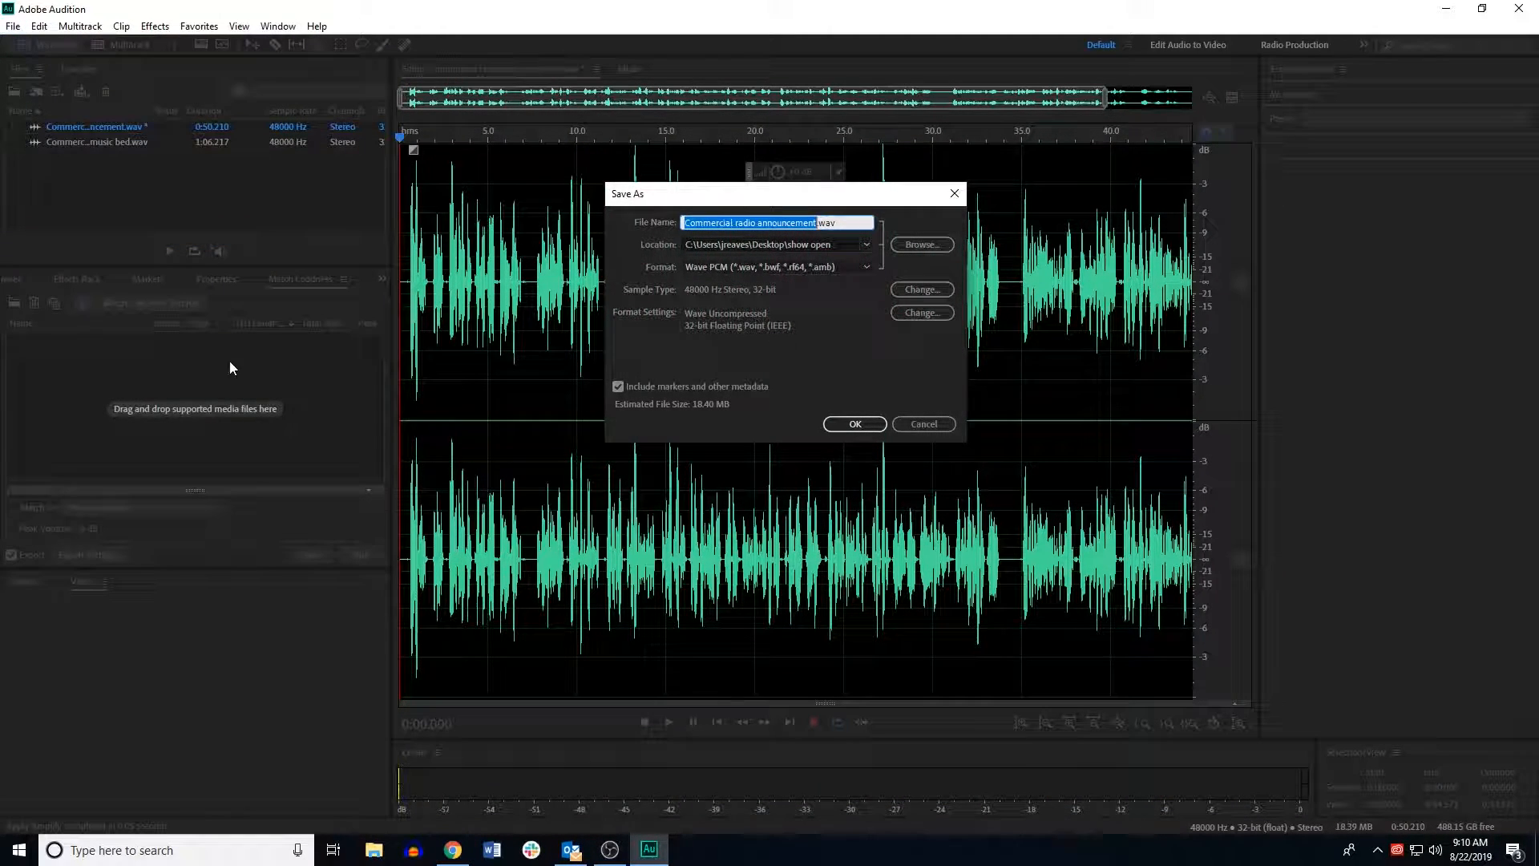
click(867, 423)
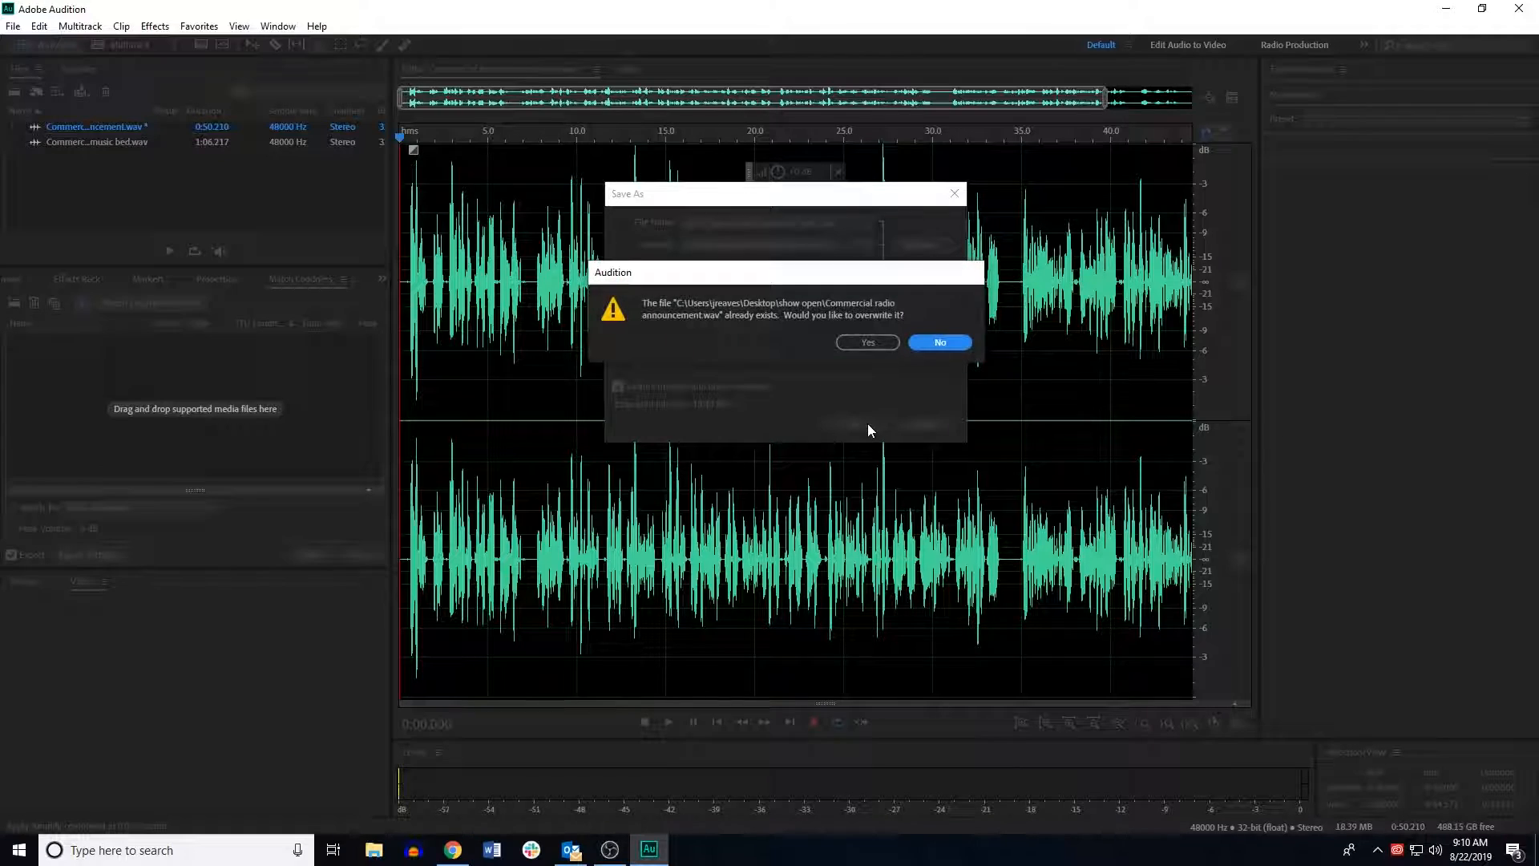
click(869, 342)
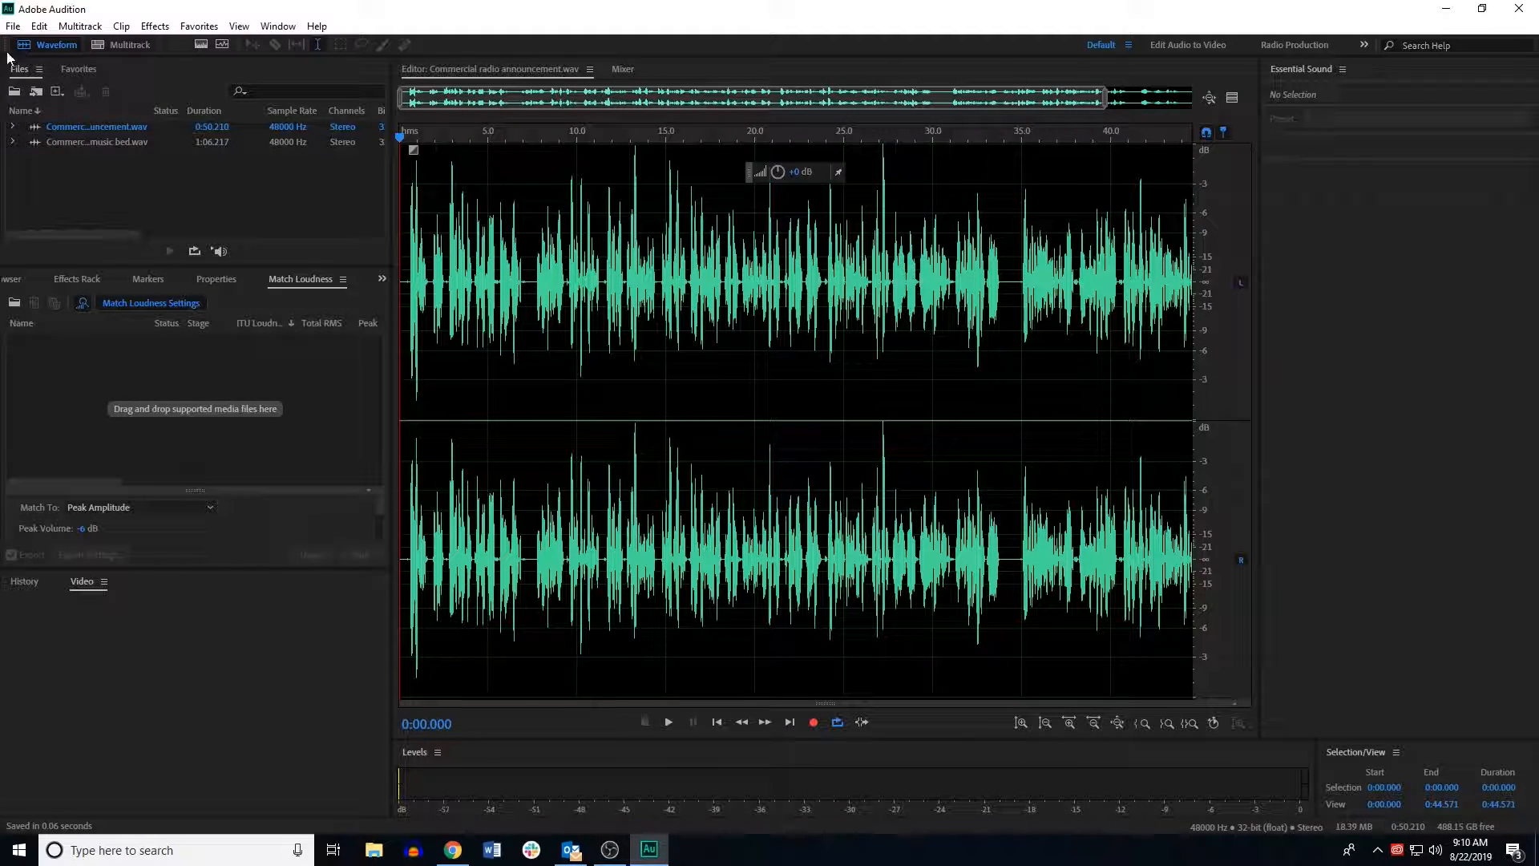
Step: Create a new multitrack session named Radio commercial Audio 8
click(117, 46)
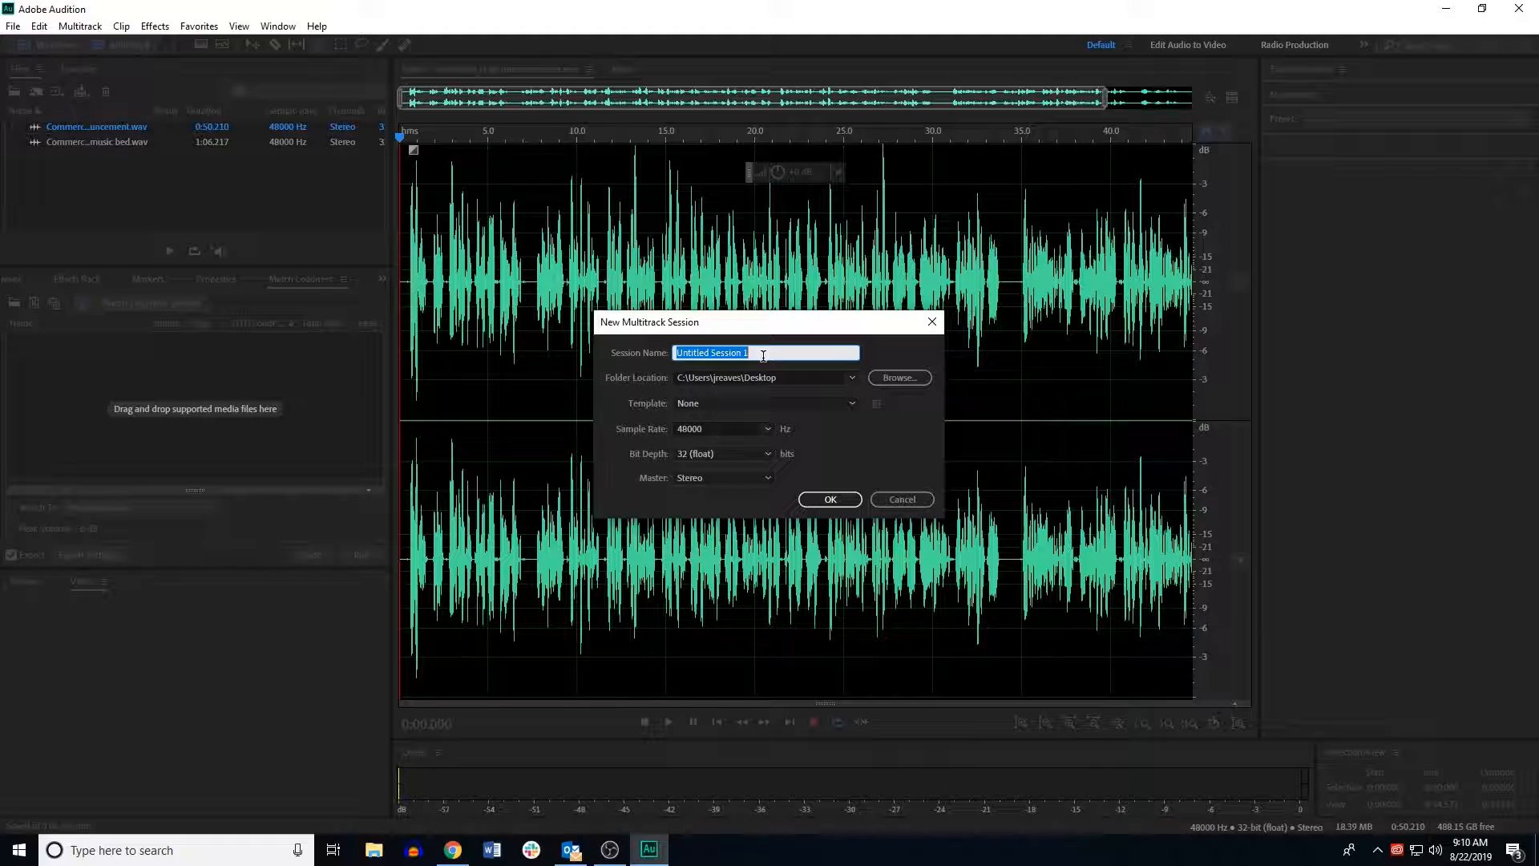
key(BackSpace)
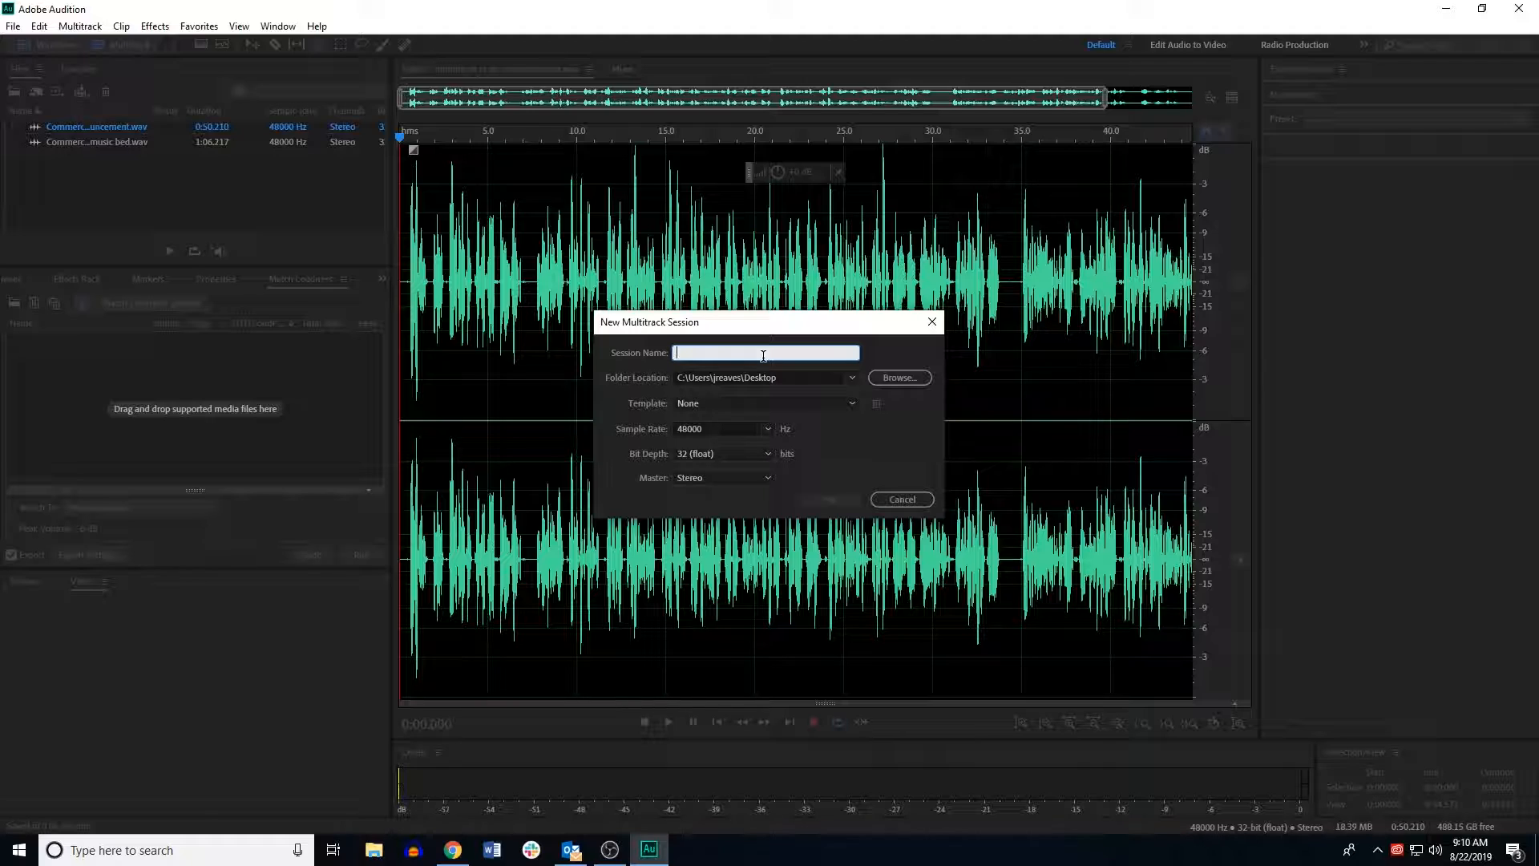
text(Radio commercial Audio II)
click(819, 501)
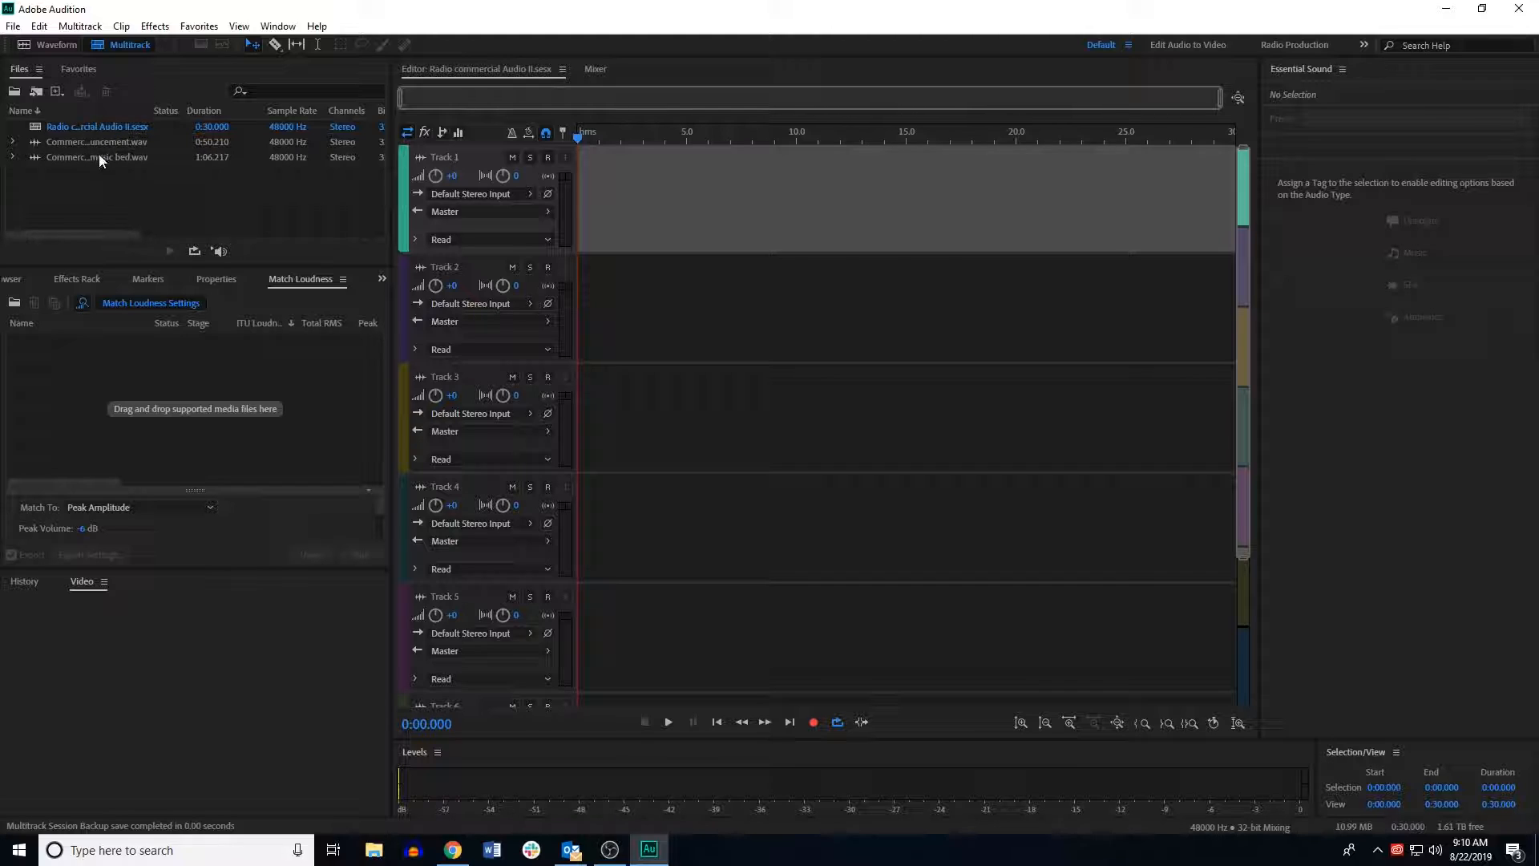
Step: Place the music bed on Track 2 and the announcement on Track 1, starting the announcement about 1 second later
drag(99, 156, 577, 304)
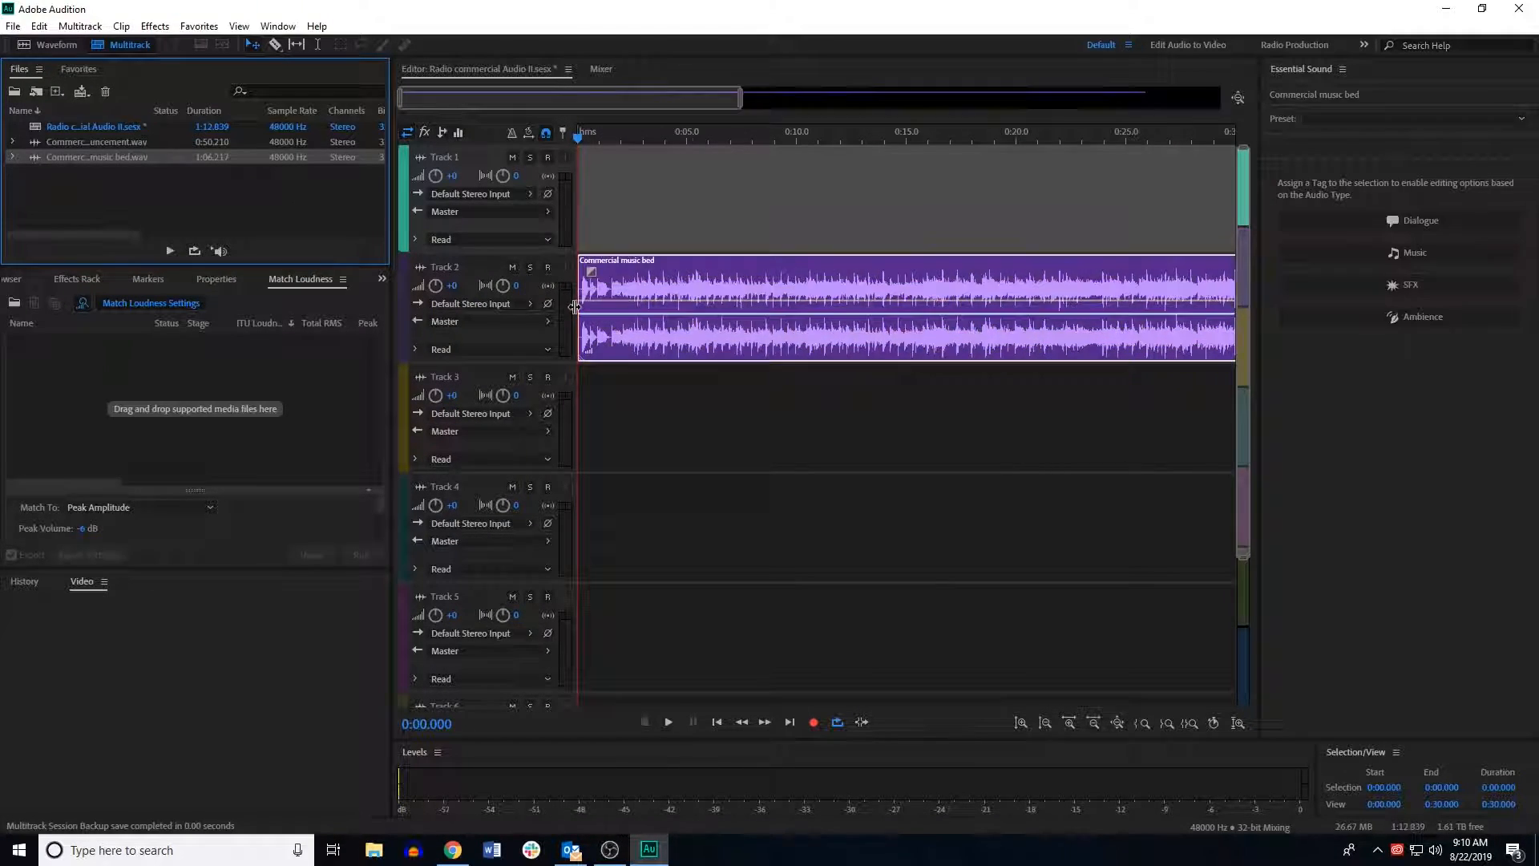
click(78, 143)
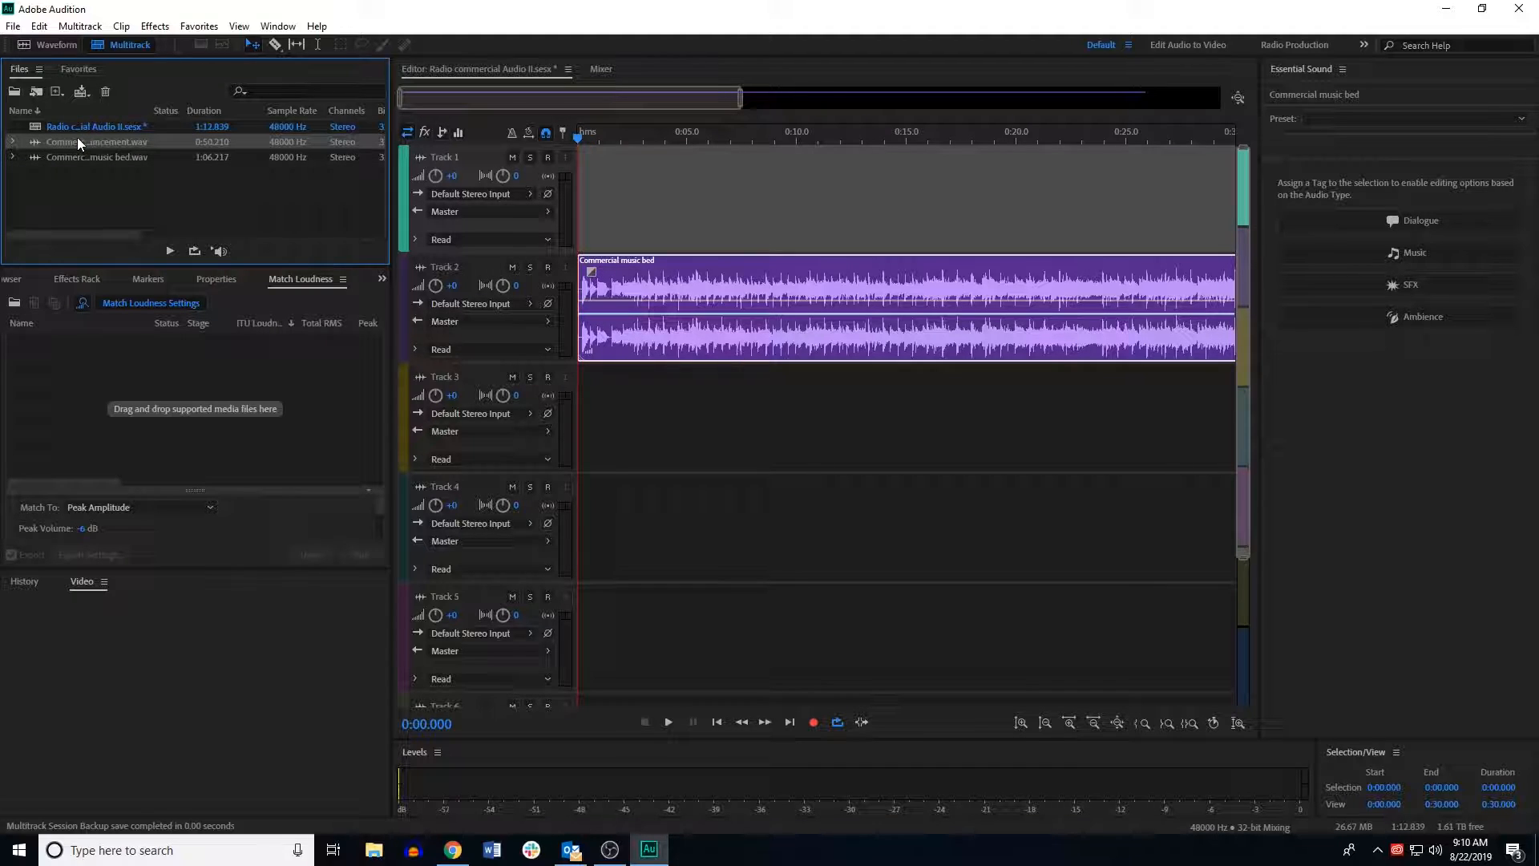
drag(78, 143, 593, 181)
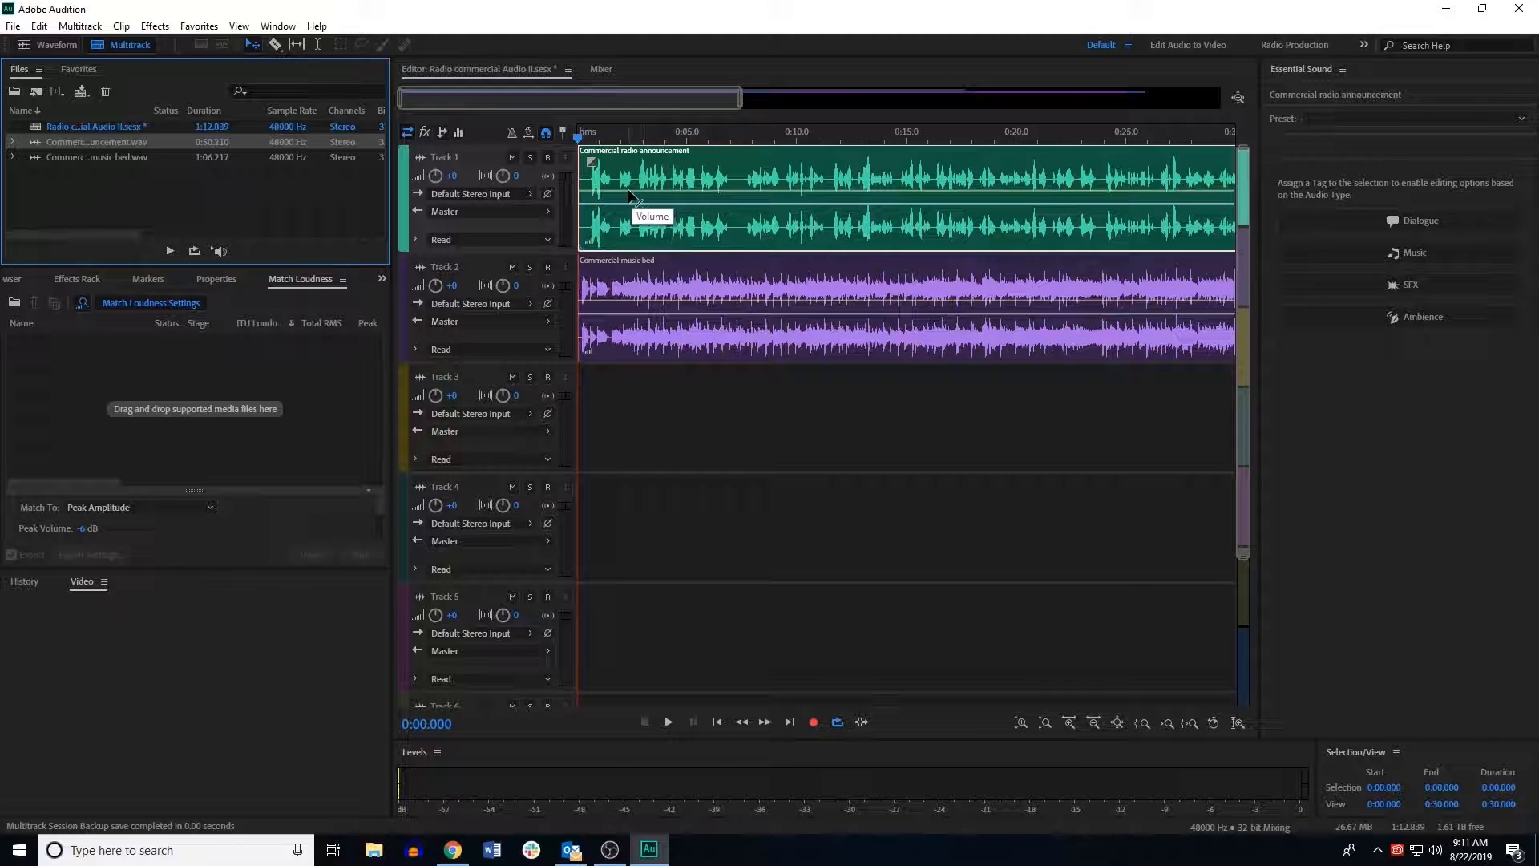
click(639, 166)
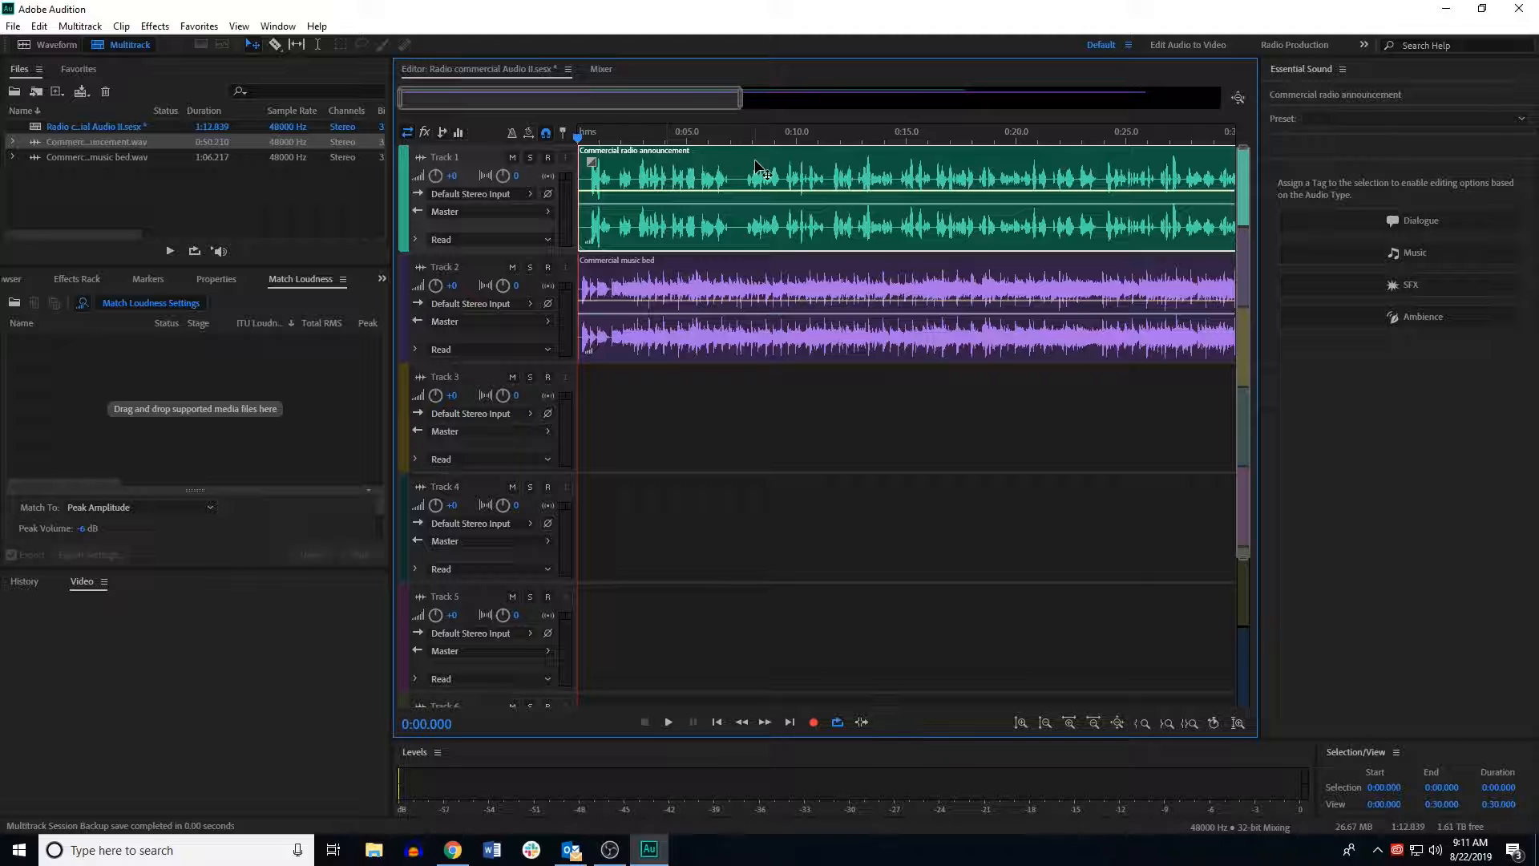
drag(739, 171, 770, 172)
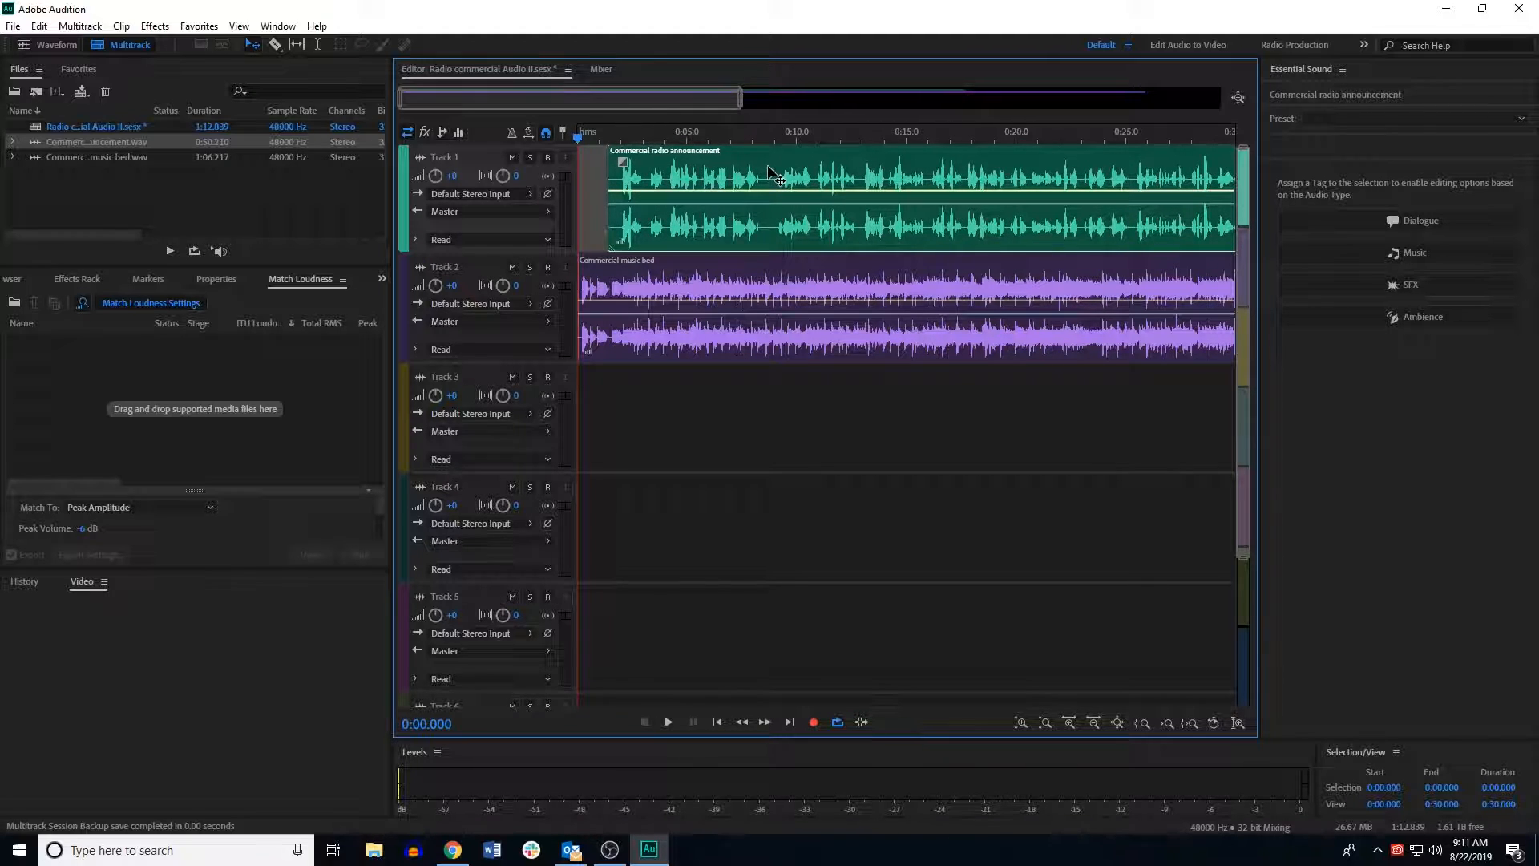
Step: Preview the mix and add volume keyframes that duck the music bed down as the announcement begins
click(633, 317)
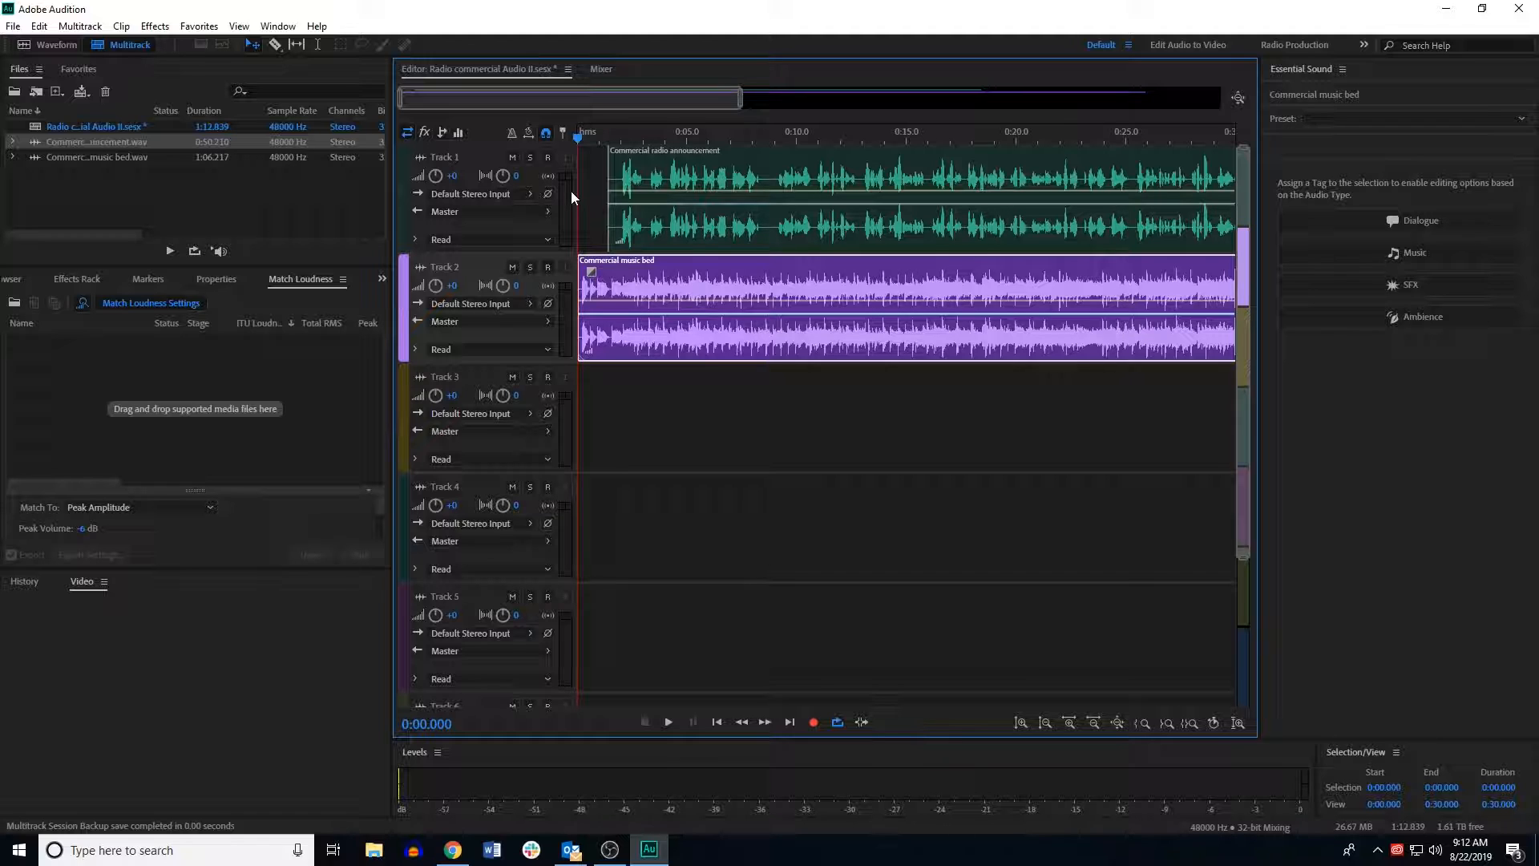
key(space)
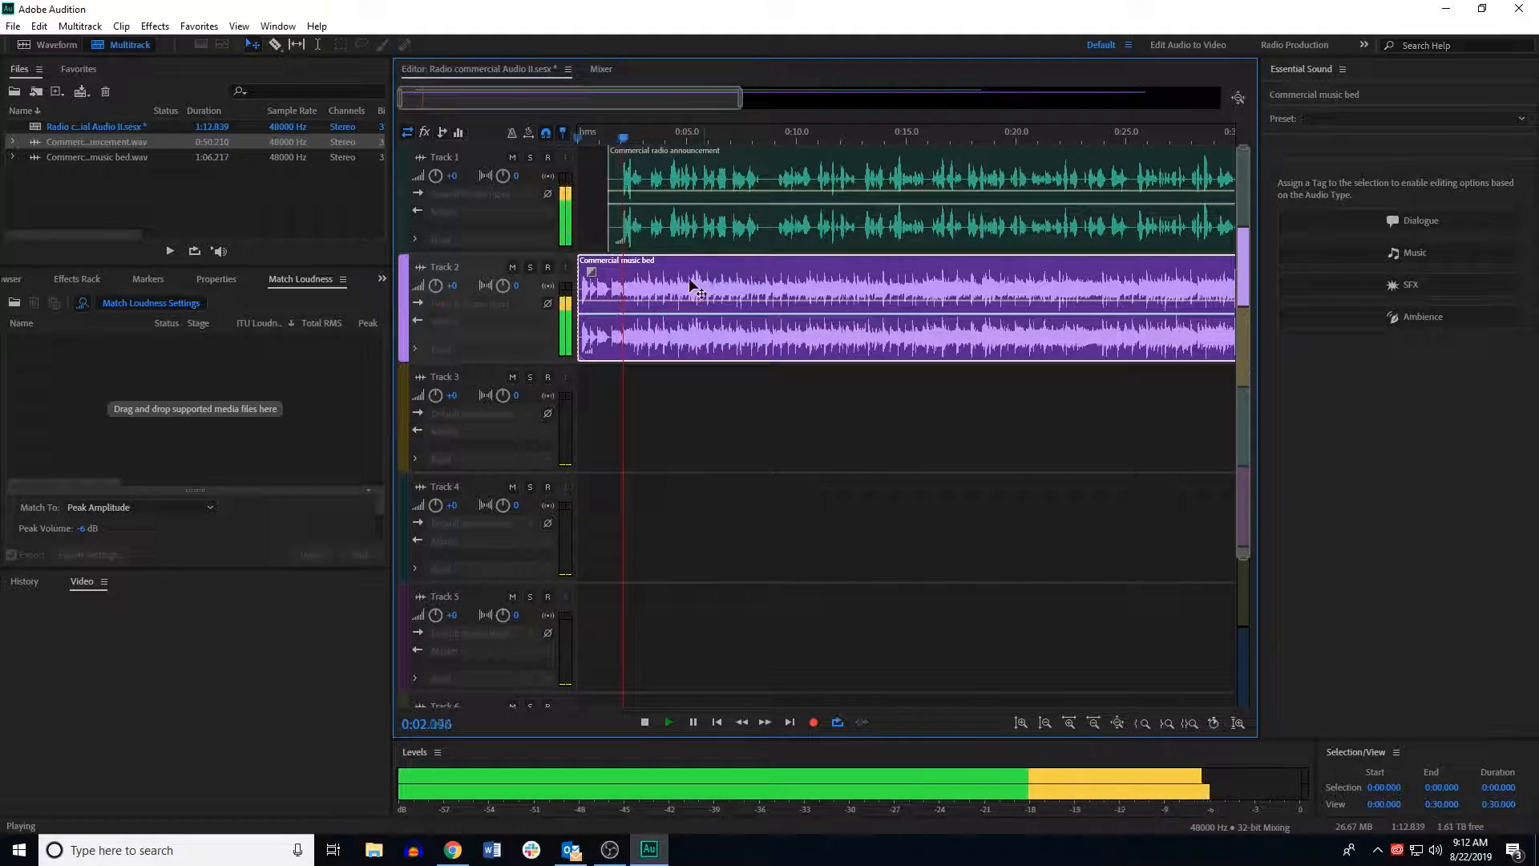
key(space)
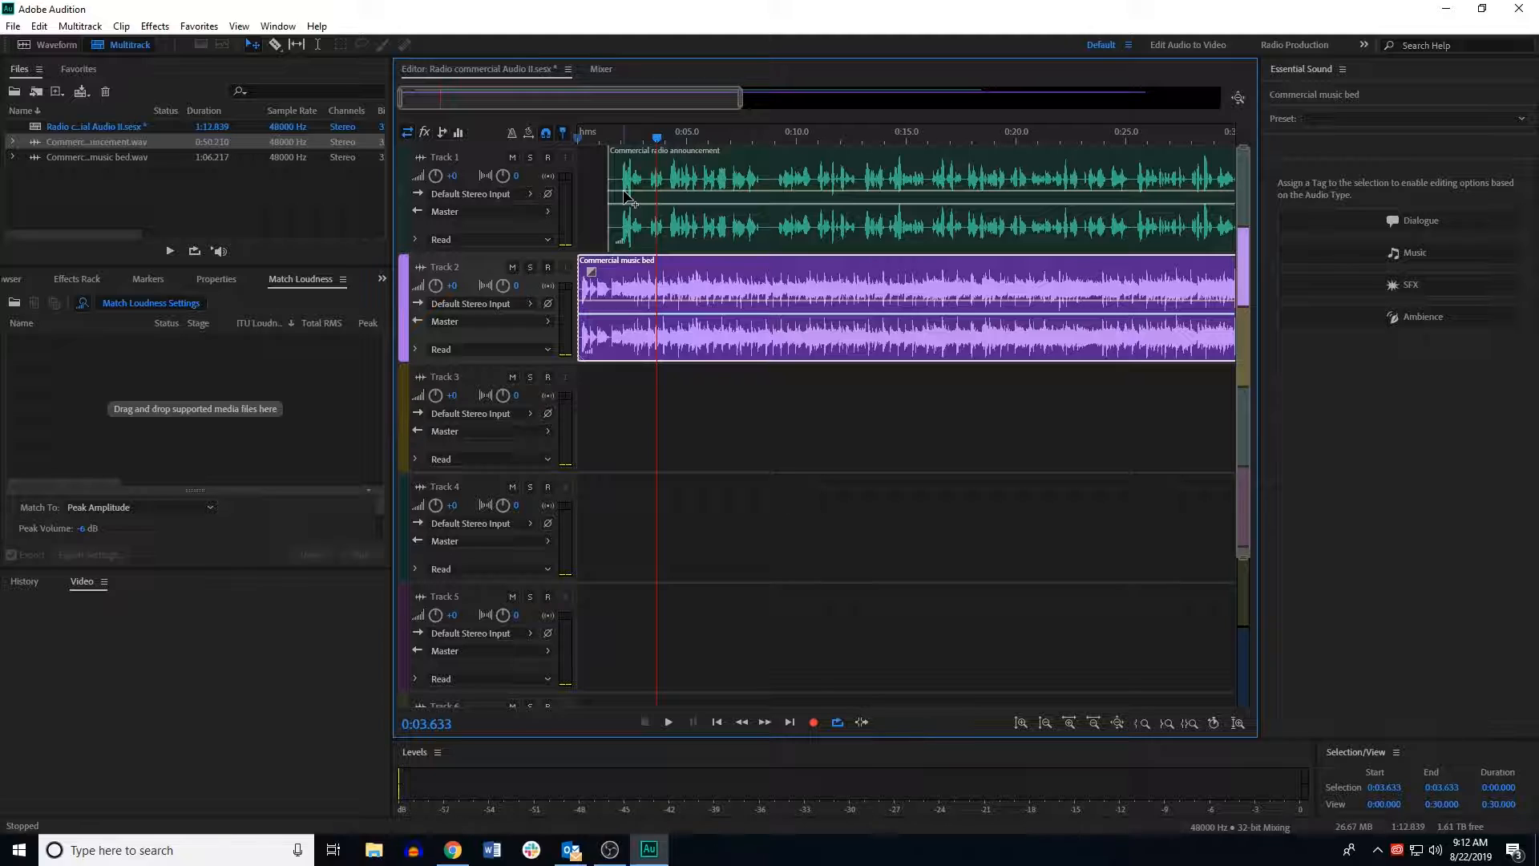
click(624, 301)
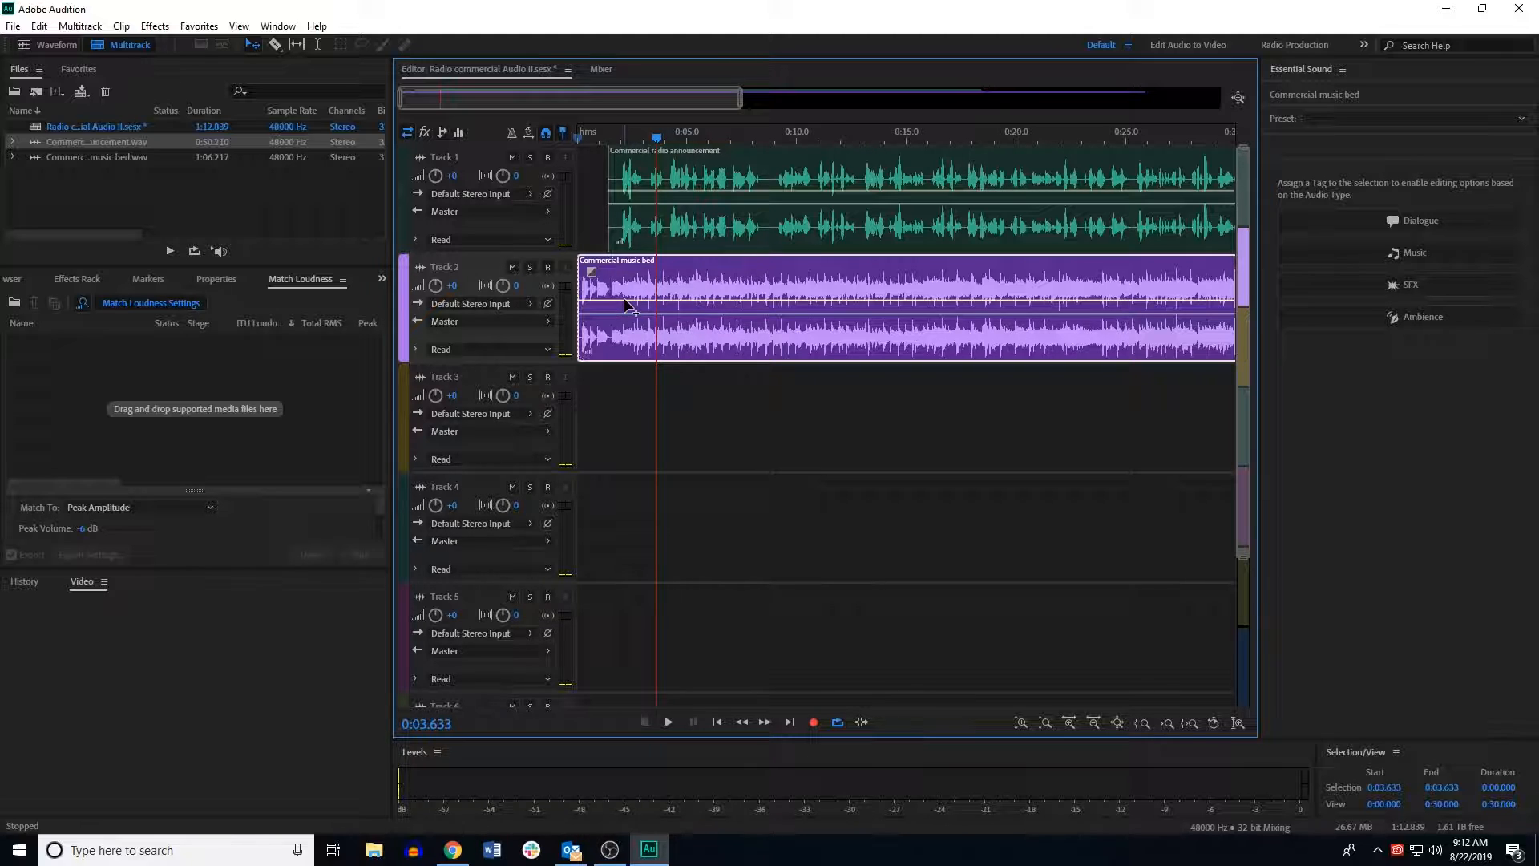
click(625, 300)
drag(637, 306, 637, 343)
mouse_move(624, 300)
mouse_move(625, 300)
mouse_down()
mouse_move(627, 337)
mouse_move(614, 300)
mouse_up()
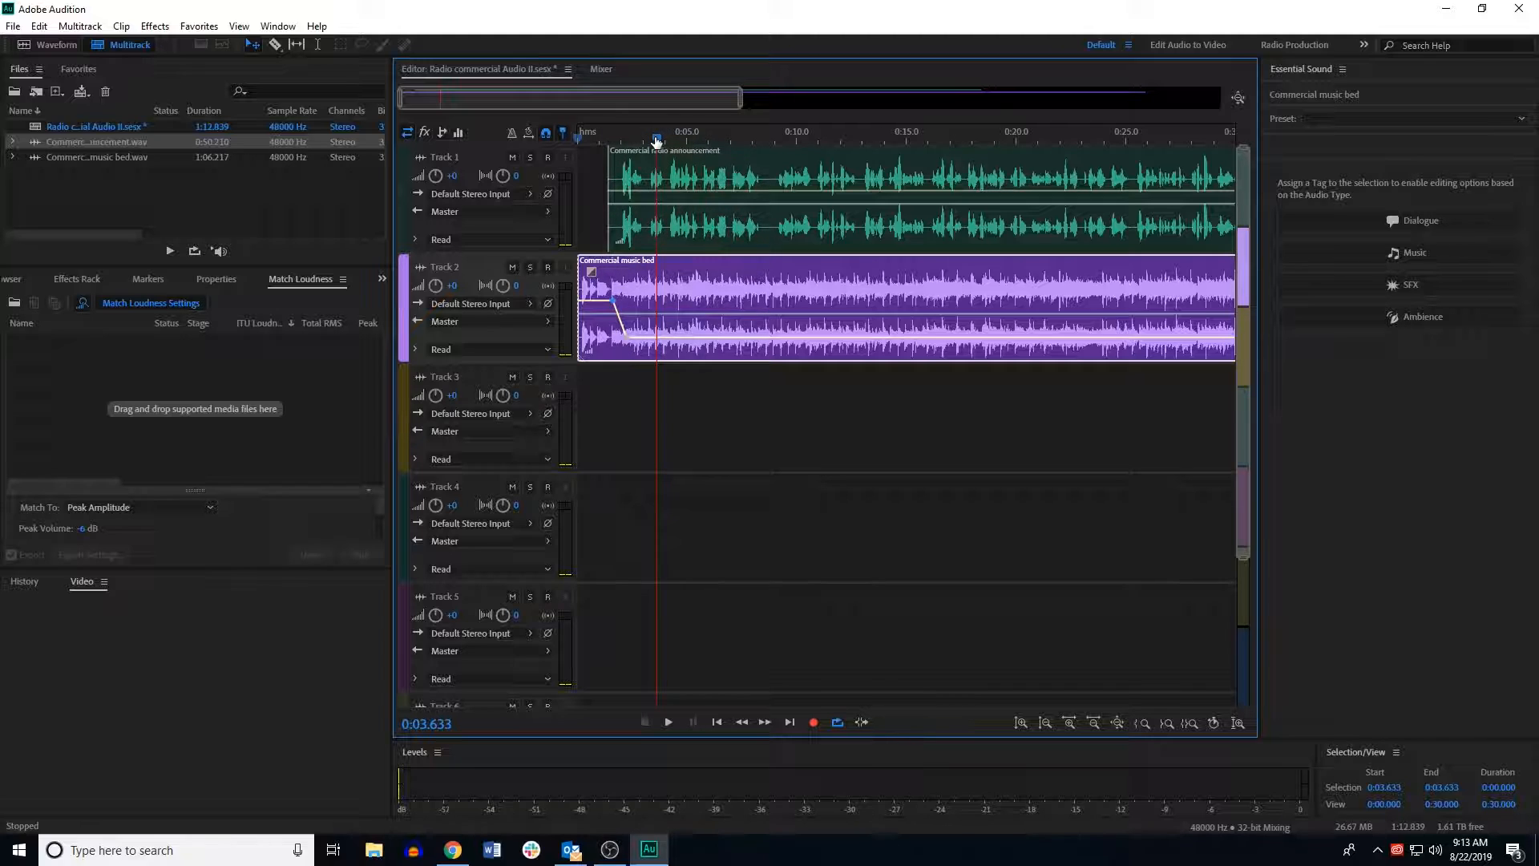
Step: Replay from the start and add a keyframe near 8.5 seconds lowering the music bed's volume further
drag(656, 140, 533, 154)
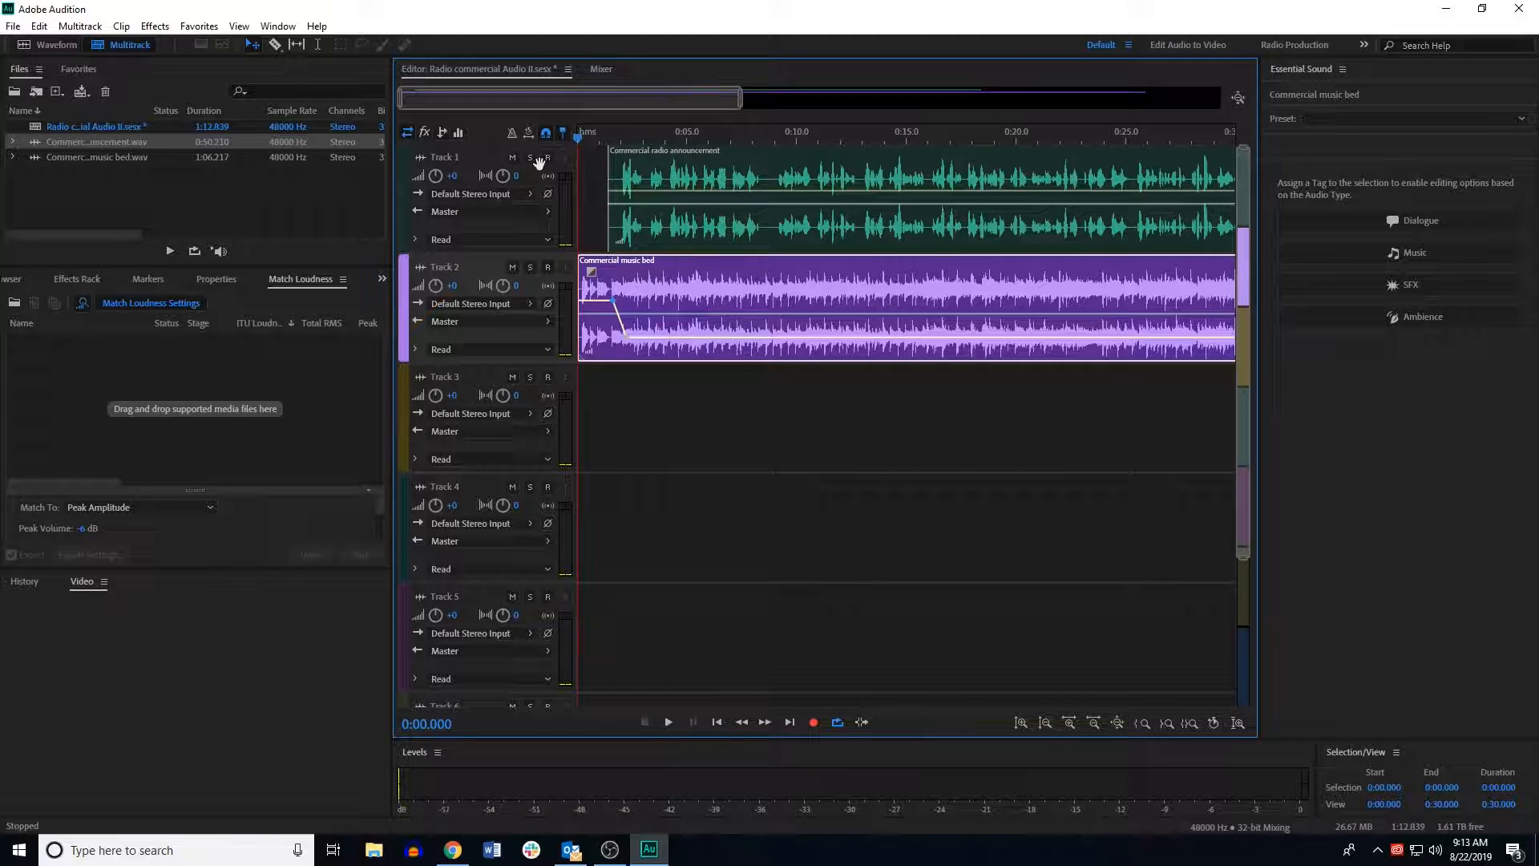
key(space)
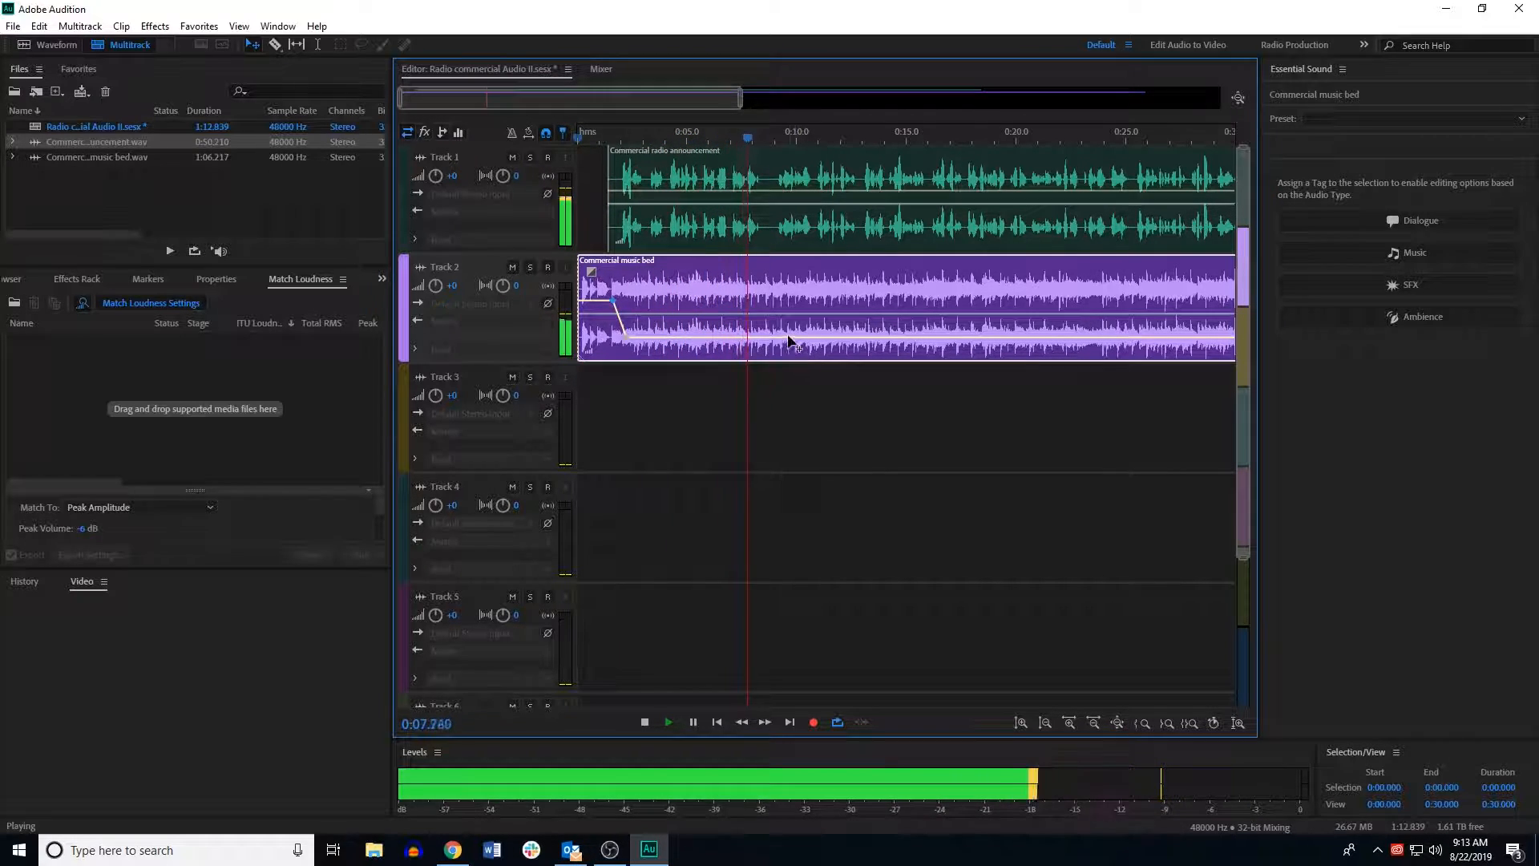
key(space)
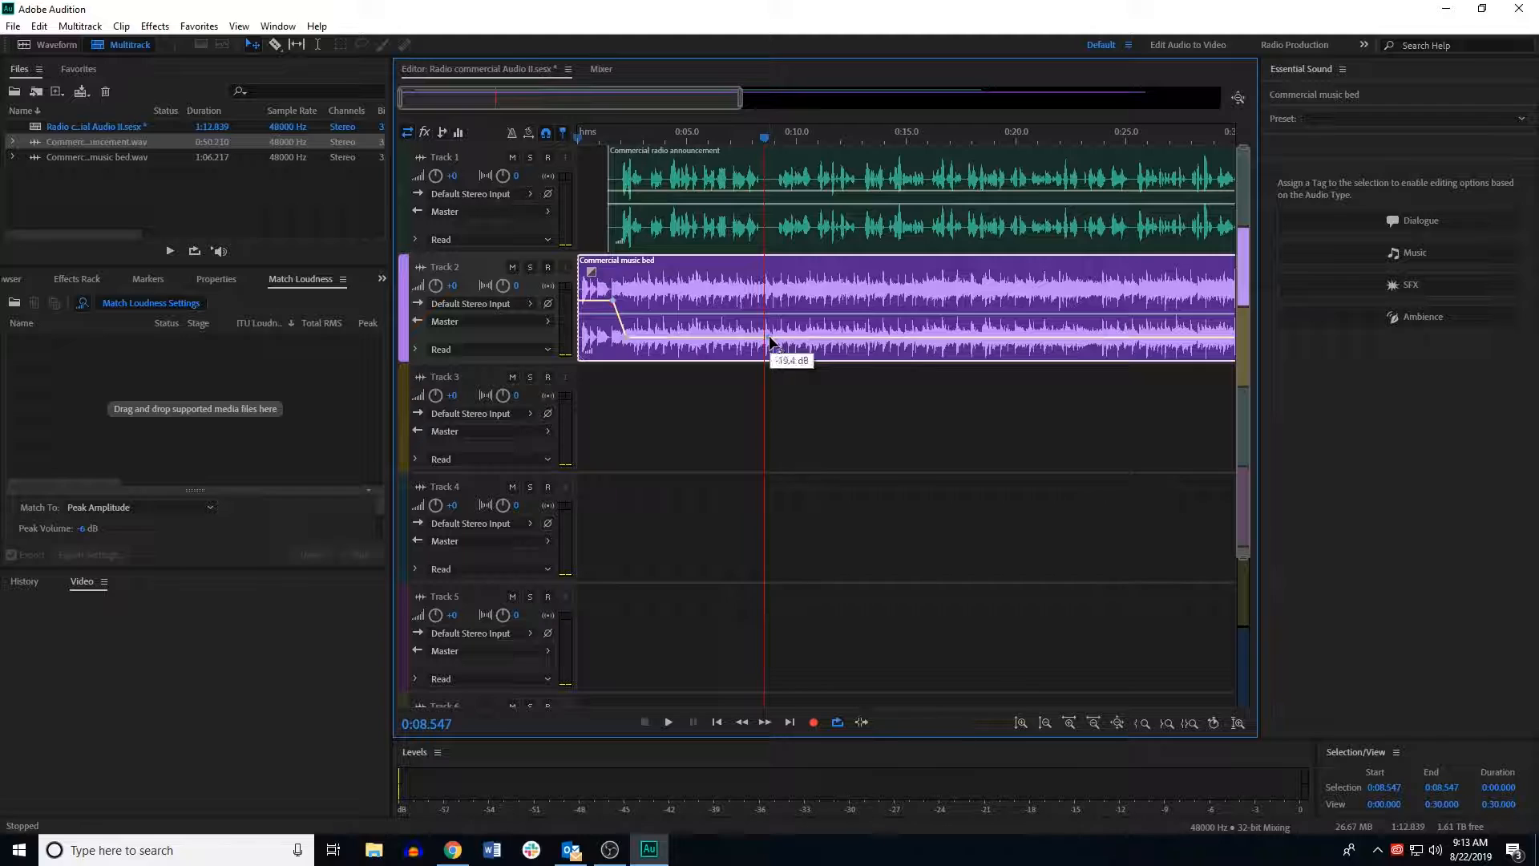
click(768, 336)
drag(777, 335, 774, 367)
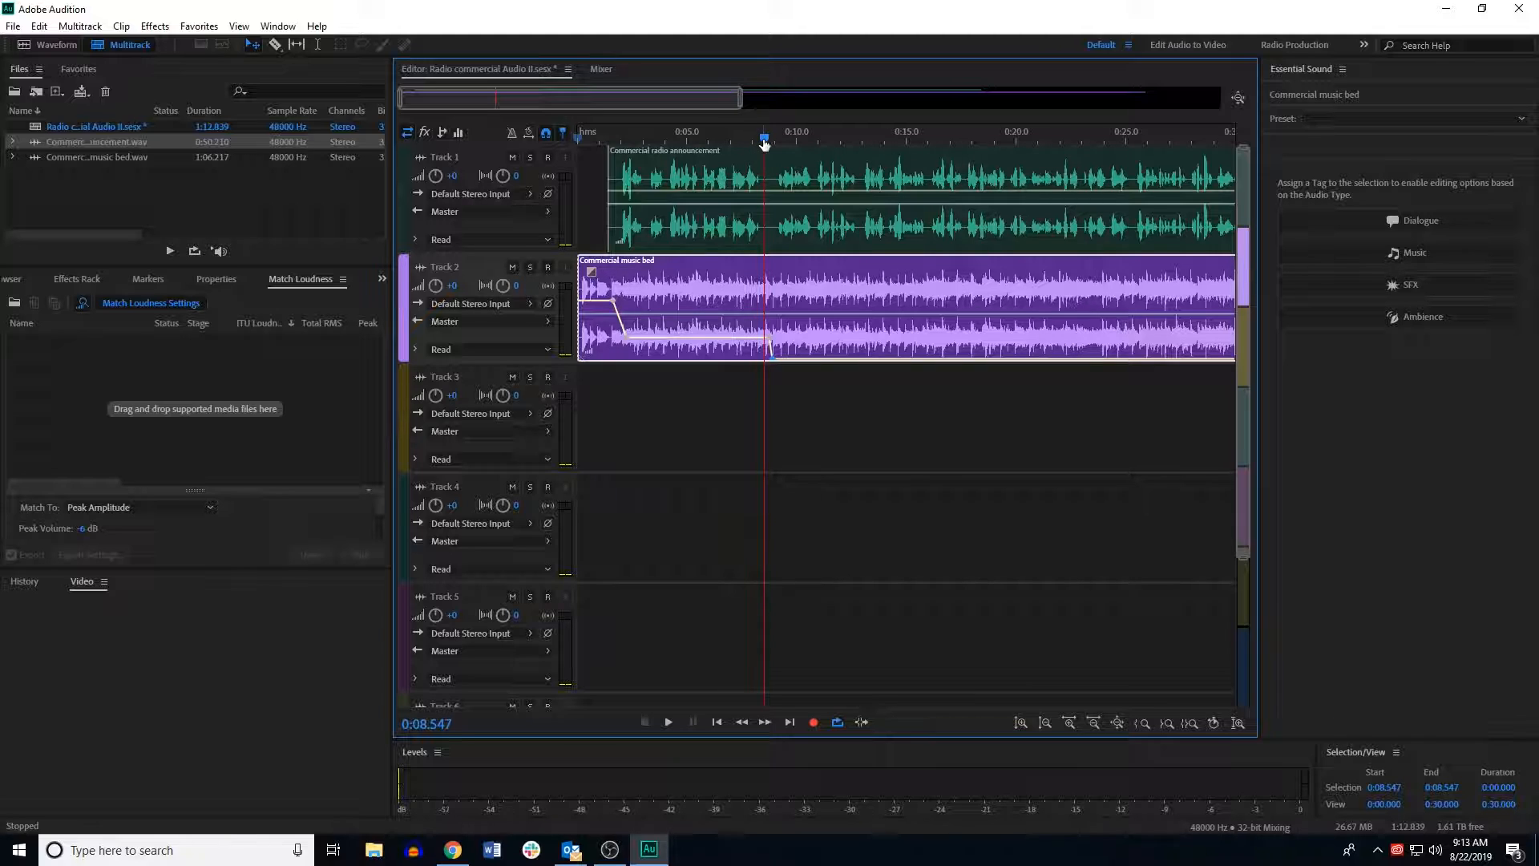
Step: Zoom into the timeline and preview the mix around the end of the announcement
drag(764, 143, 338, 213)
key(space)
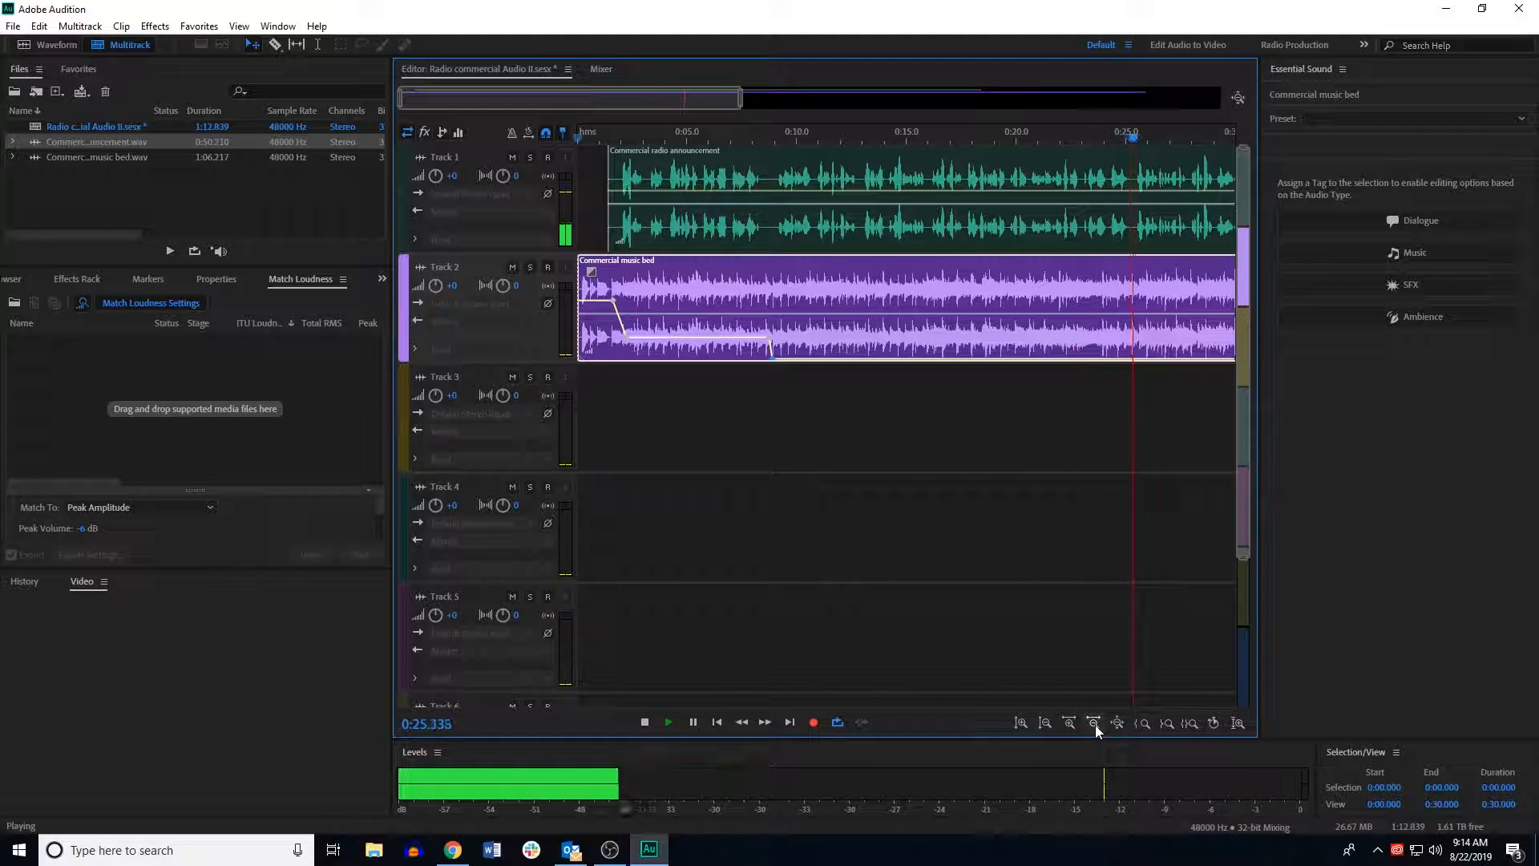
key(space)
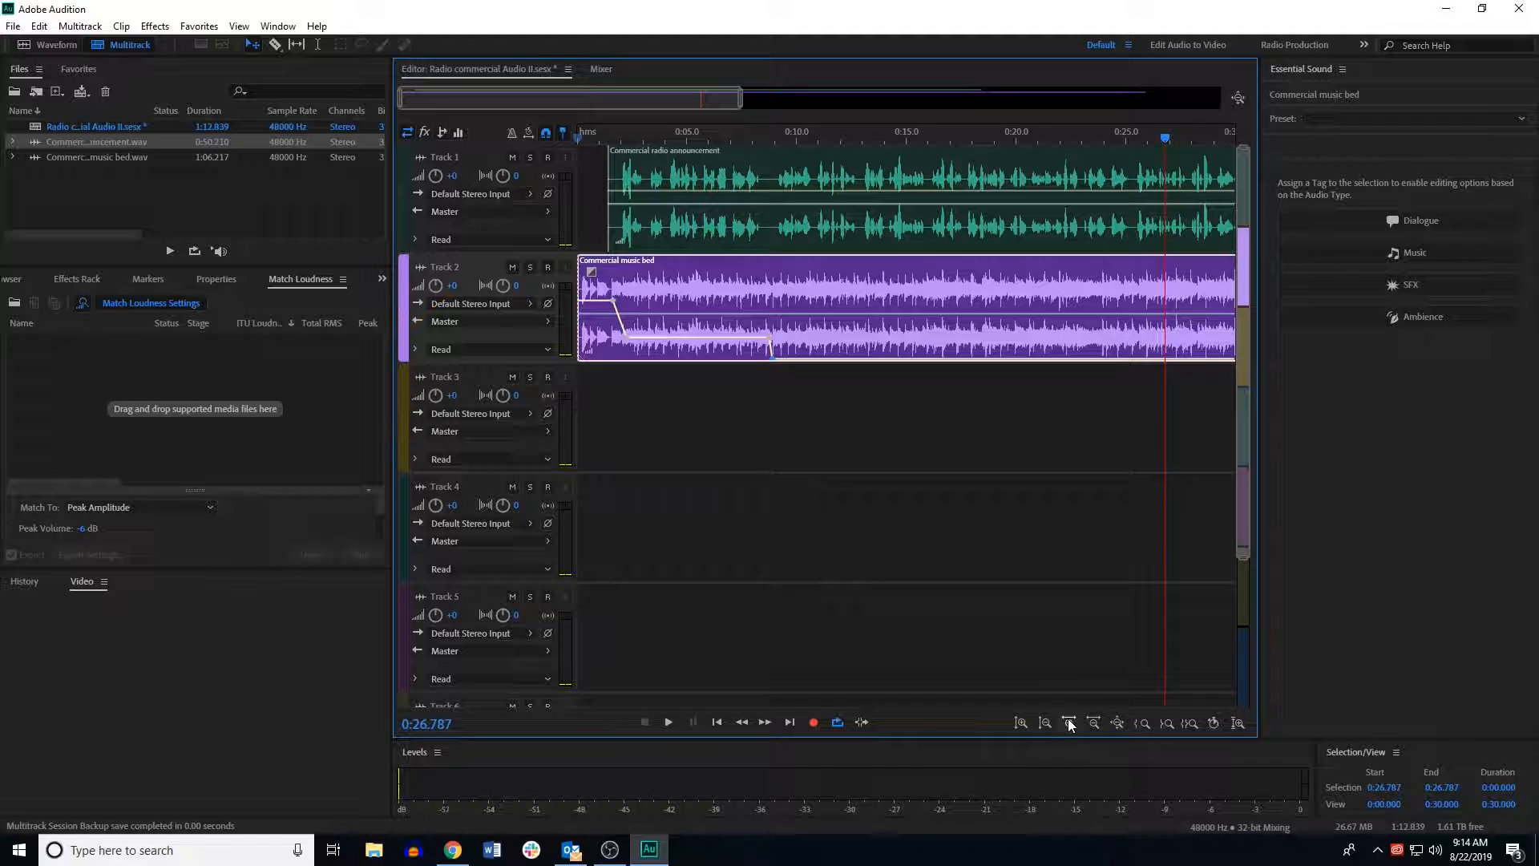
click(1092, 723)
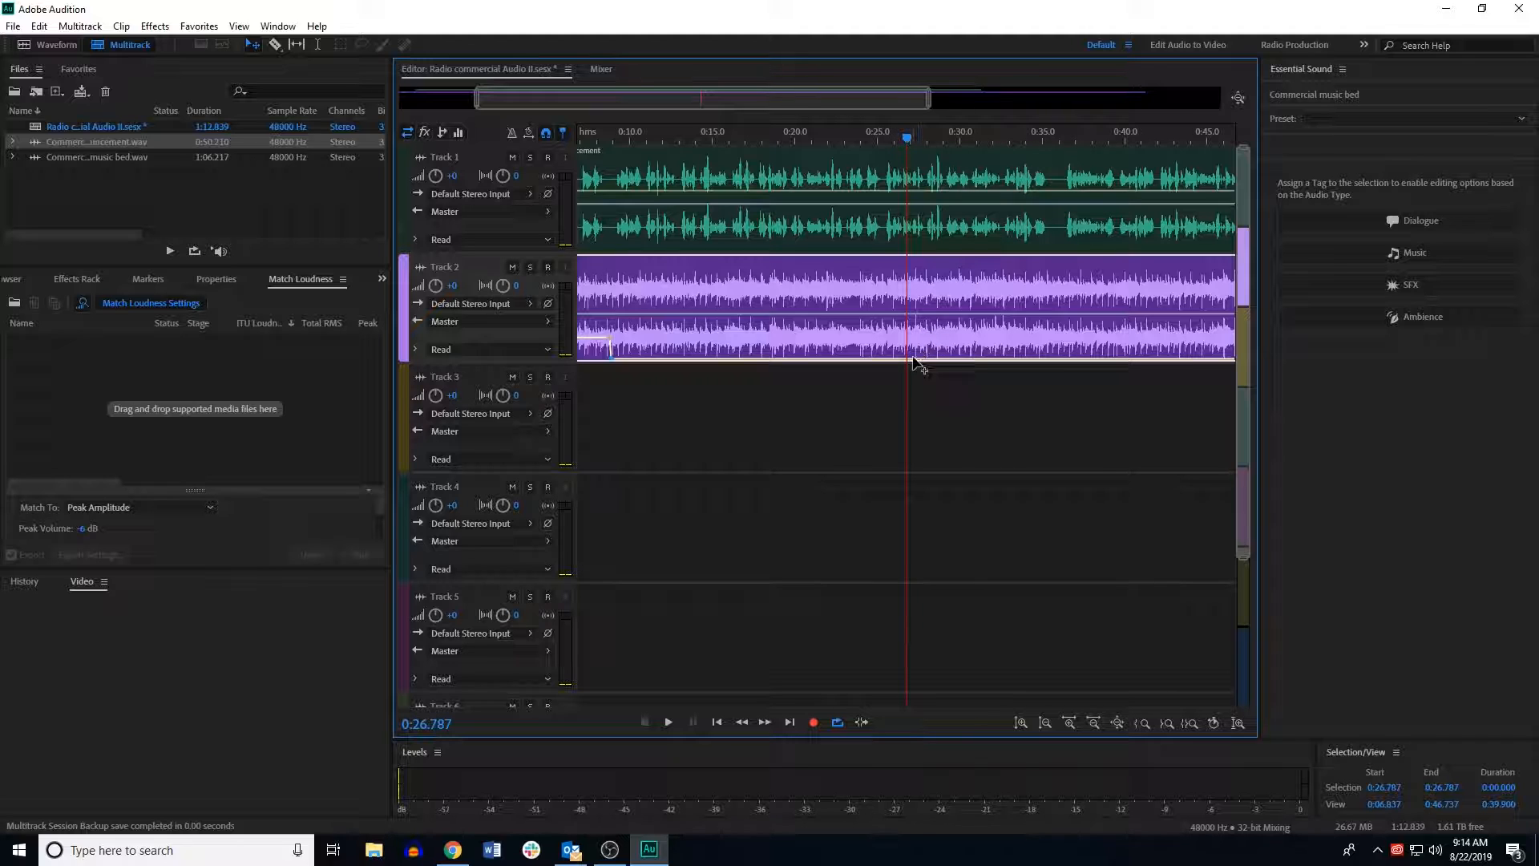
key(space)
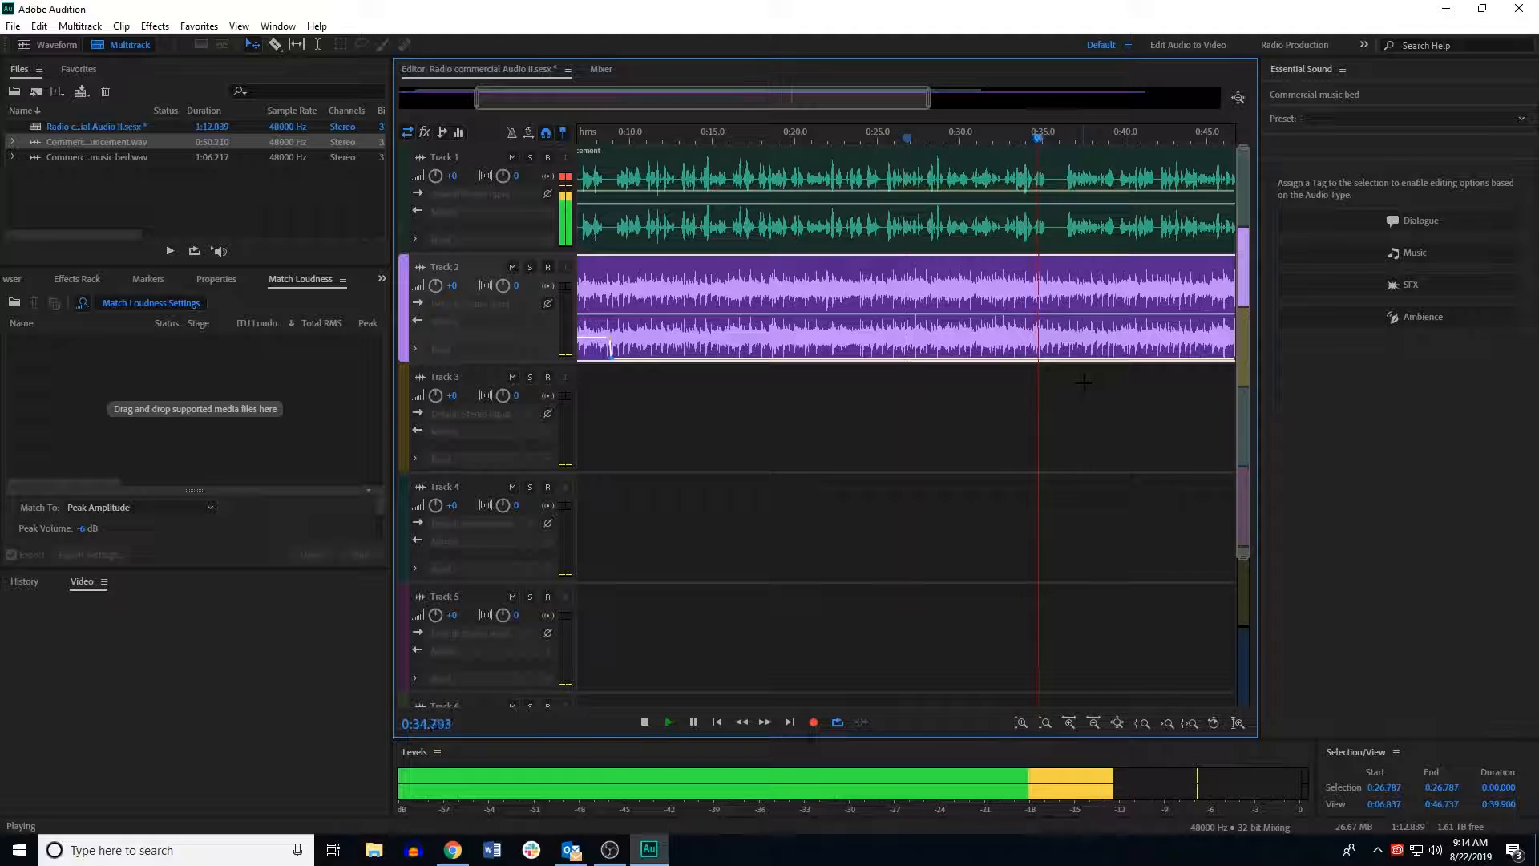
key(space)
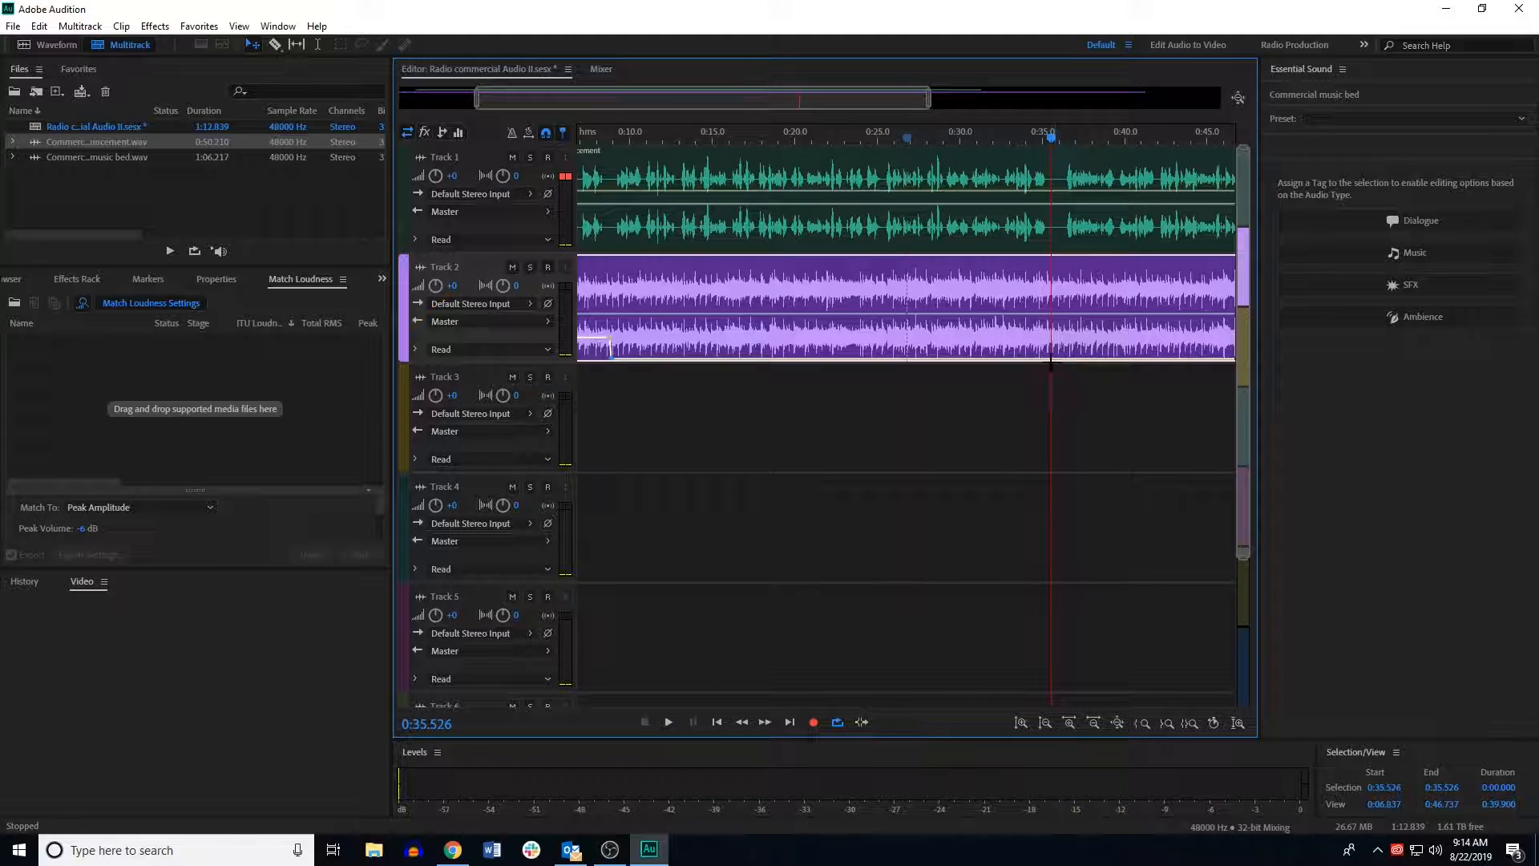
Step: Add a volume keyframe on the music bed near 34 seconds and raise the music back up after the announcement
drag(1056, 143, 1027, 143)
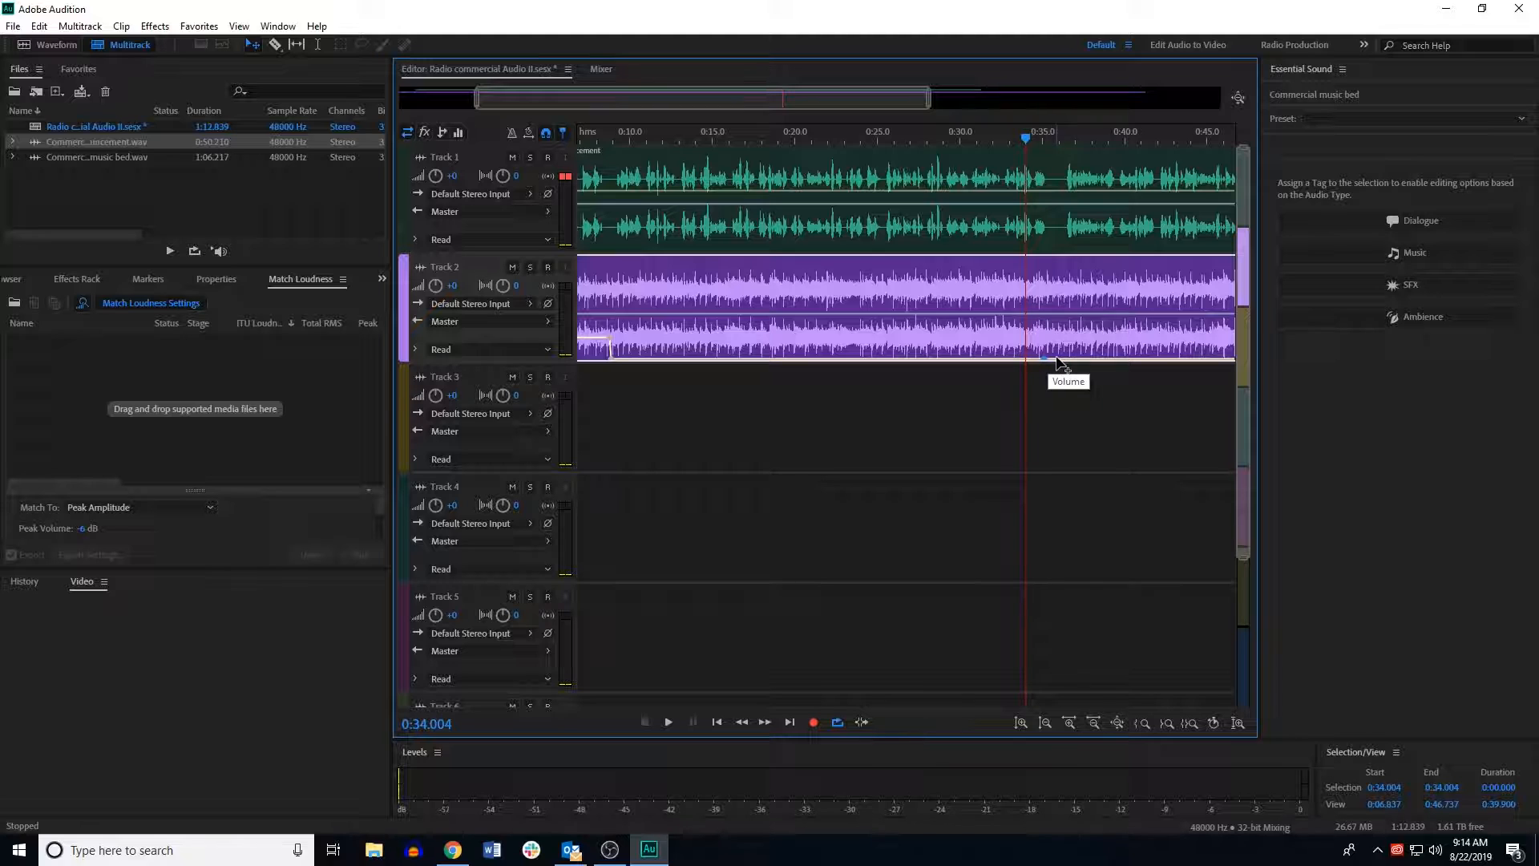
mouse_move(1057, 359)
mouse_down()
mouse_move(1055, 320)
mouse_move(1055, 340)
mouse_up()
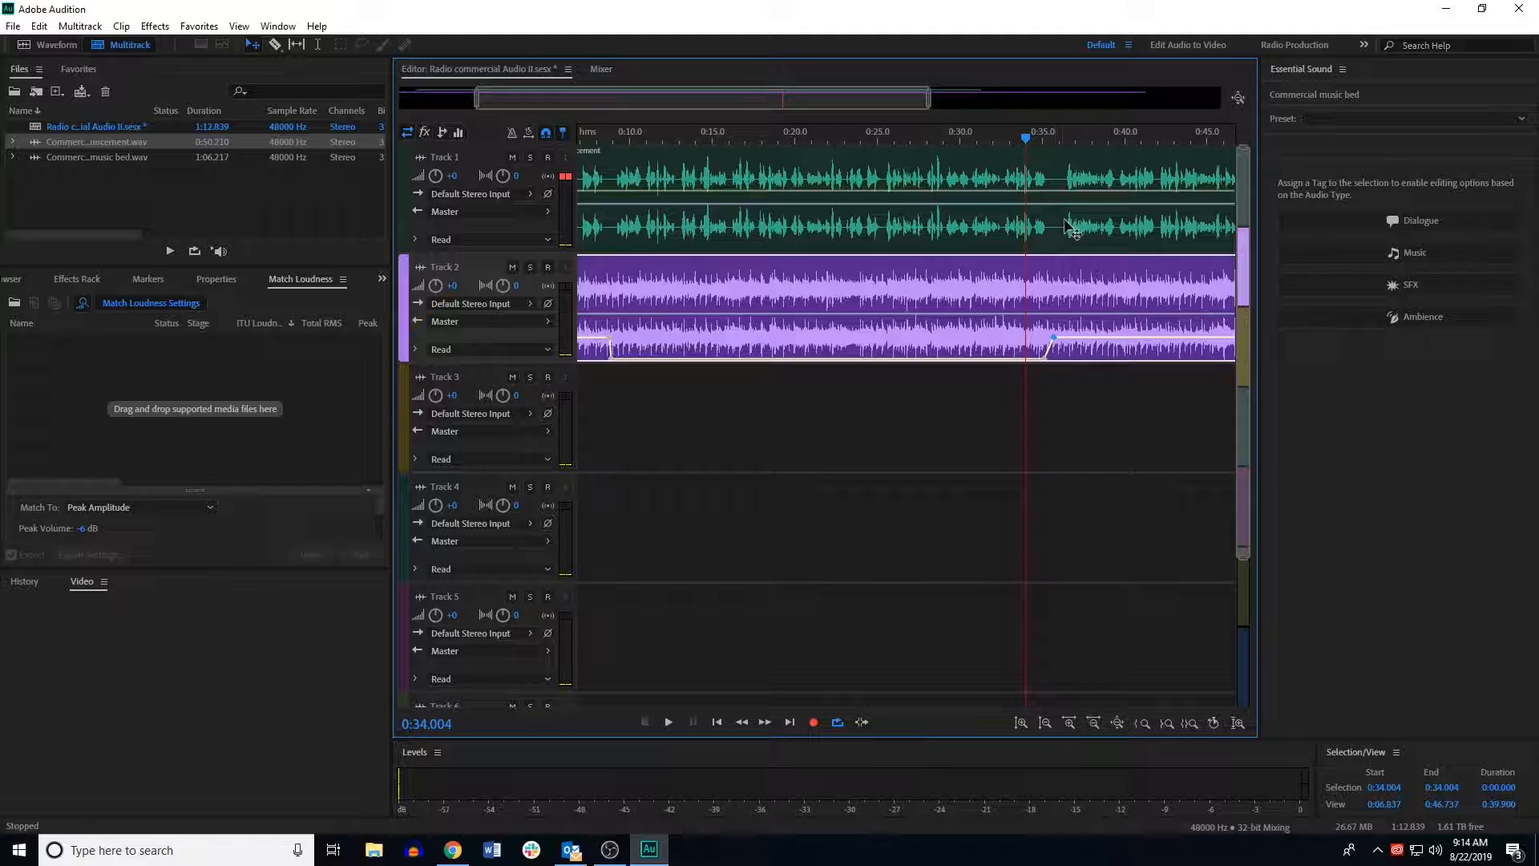
key(space)
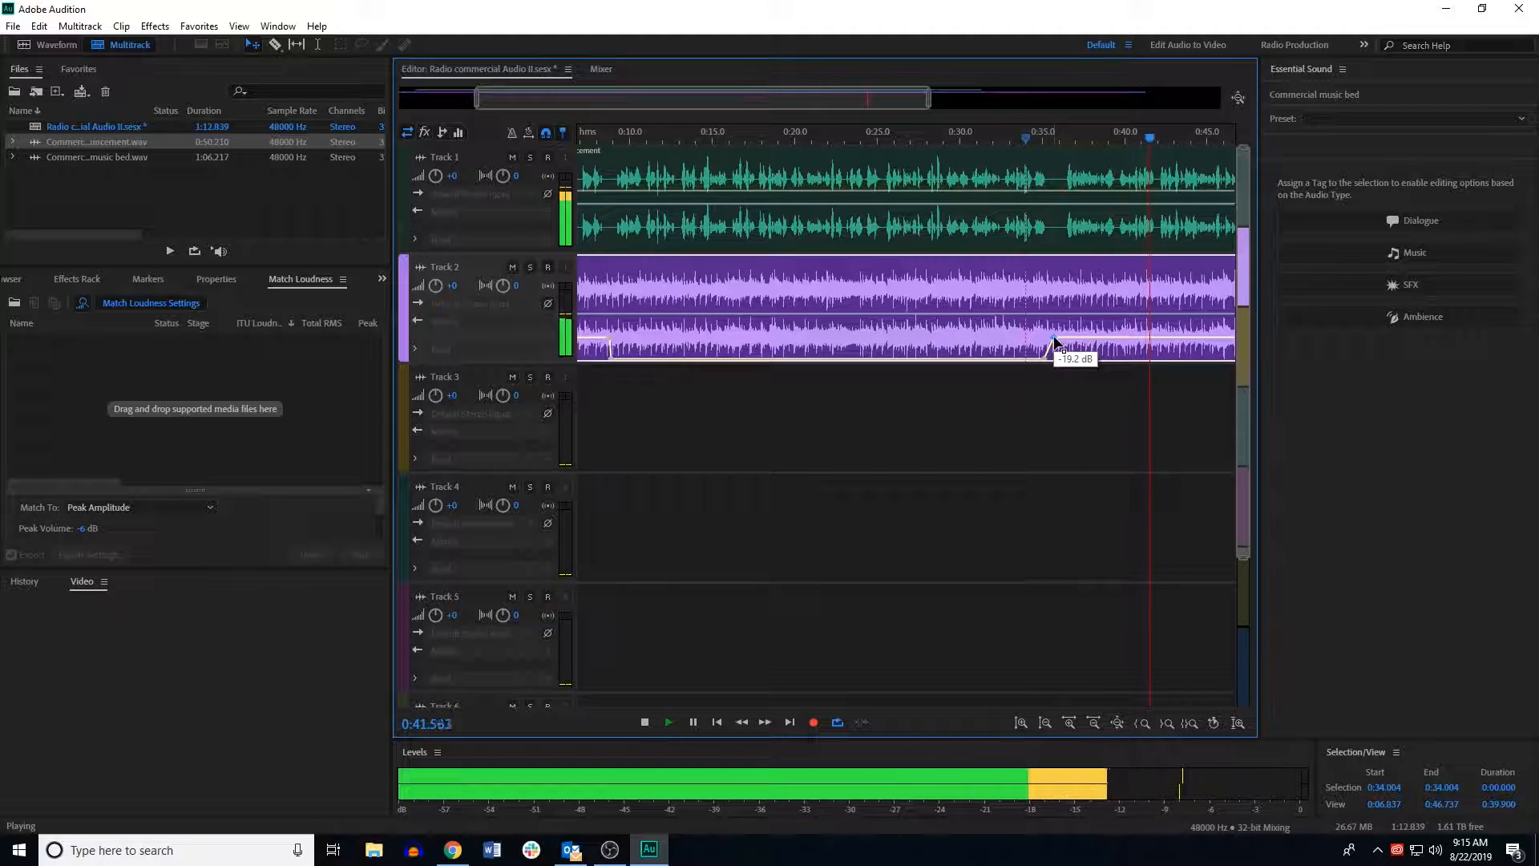
key(space)
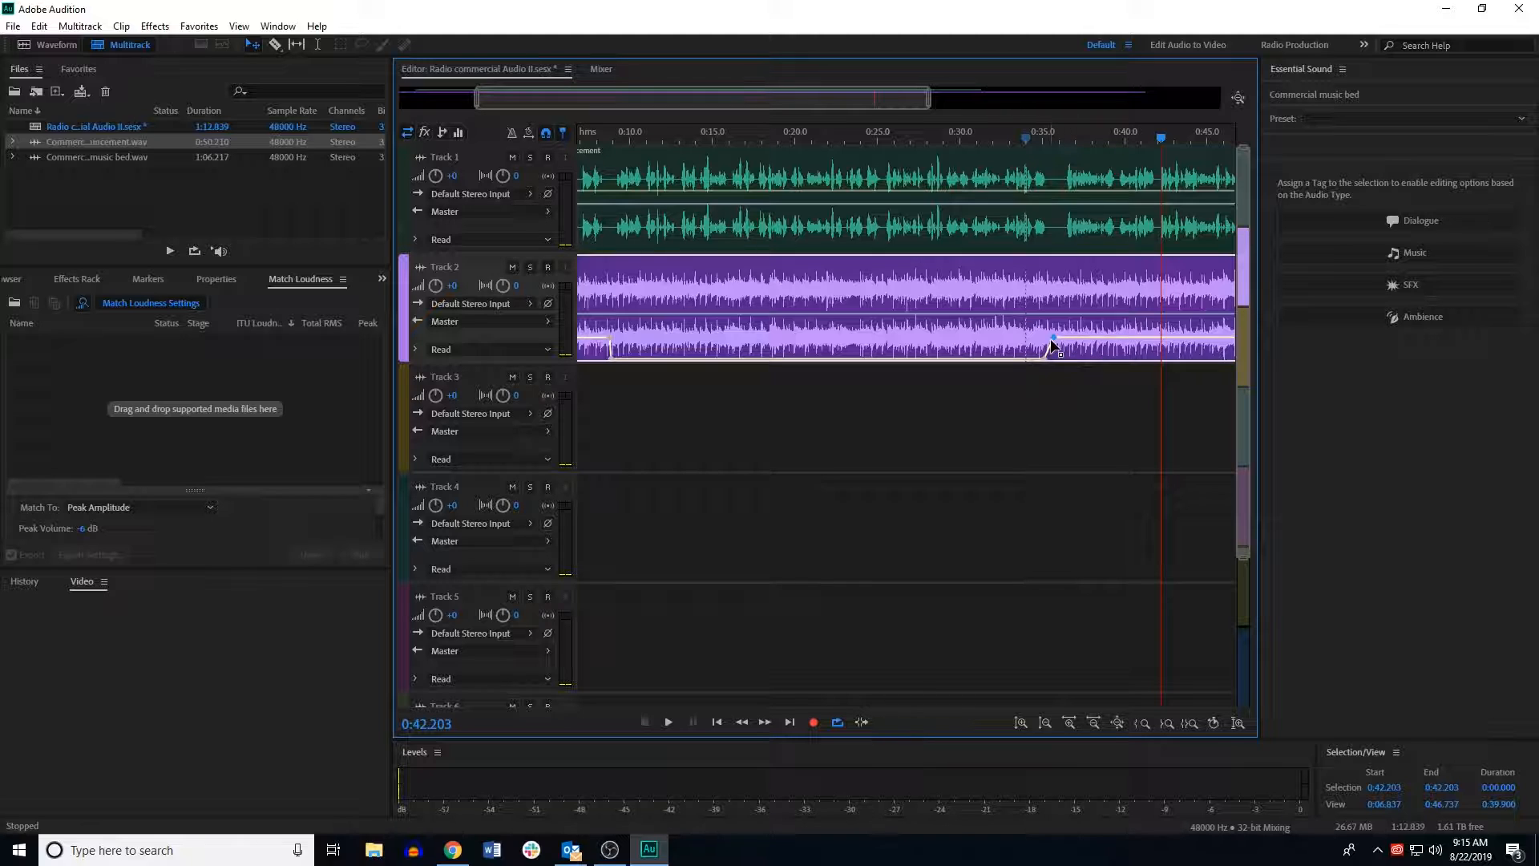
drag(1052, 338, 1052, 301)
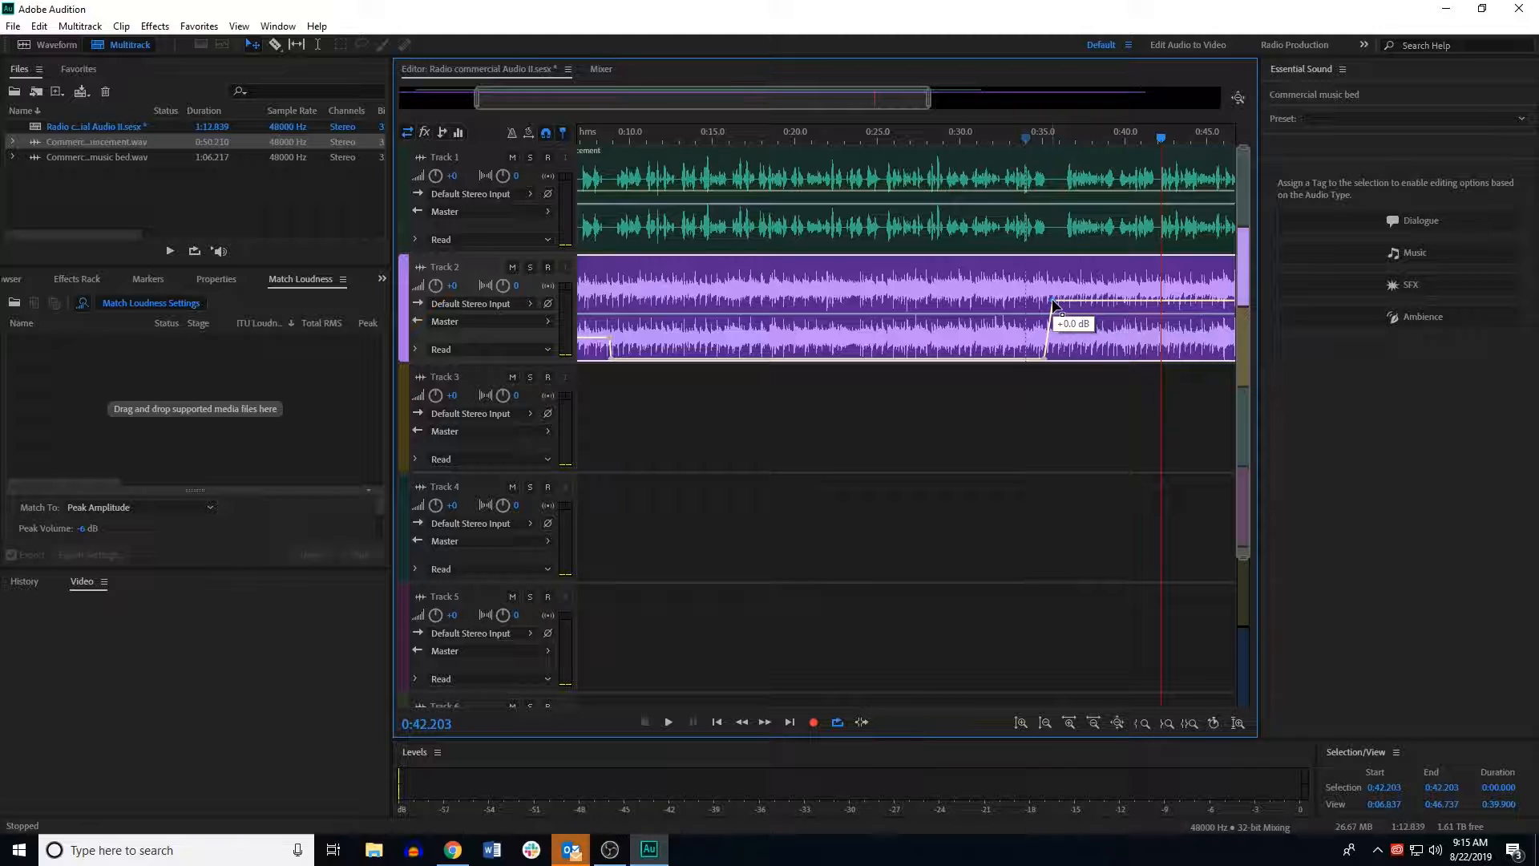
Step: Split the announcement clip with the Razor tool at about 35.8 seconds
click(1058, 187)
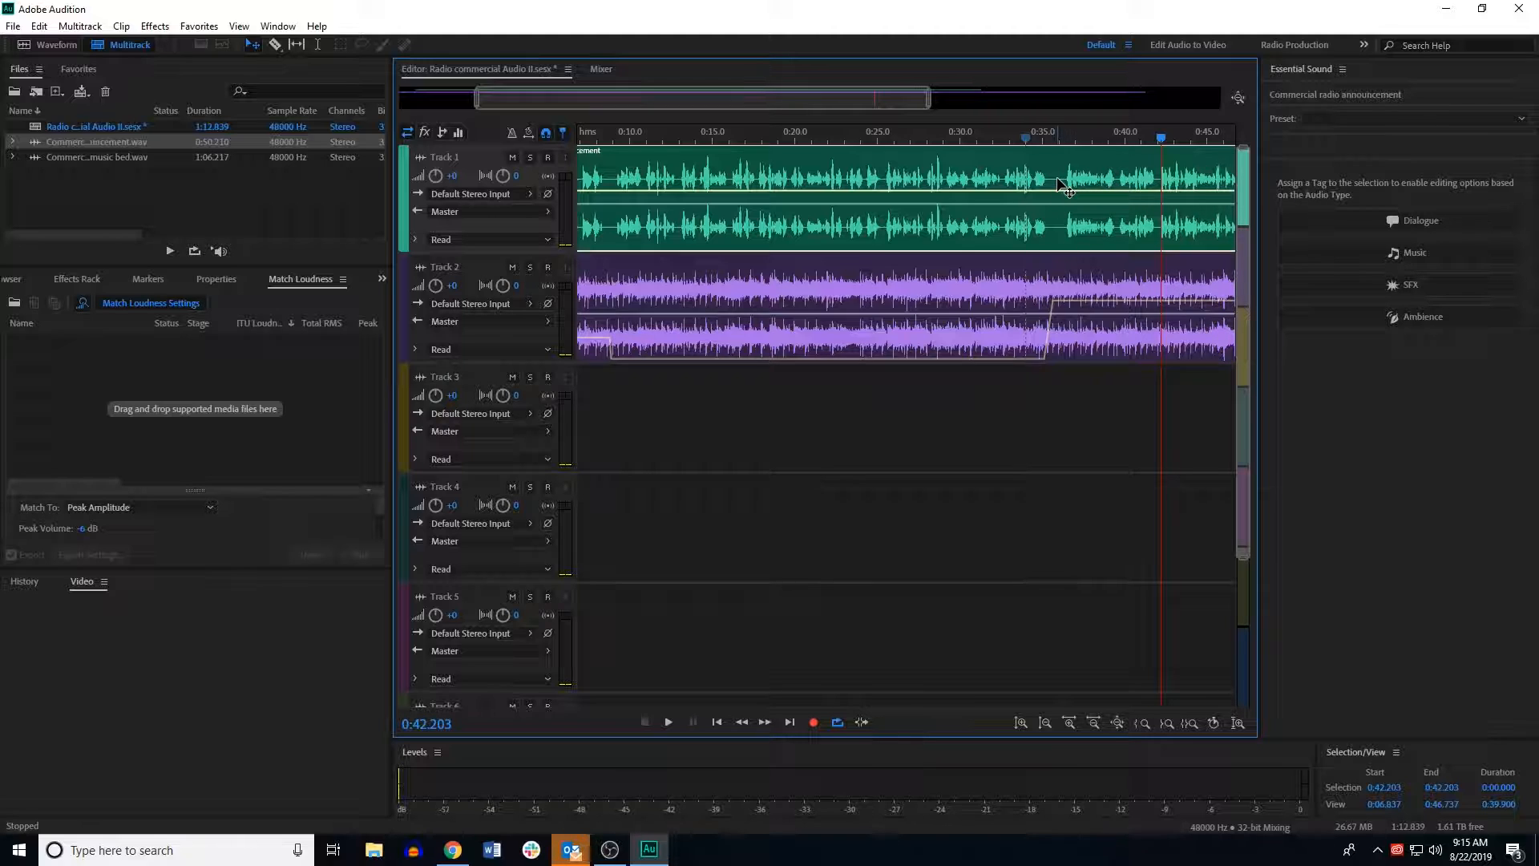
drag(1162, 142, 1056, 141)
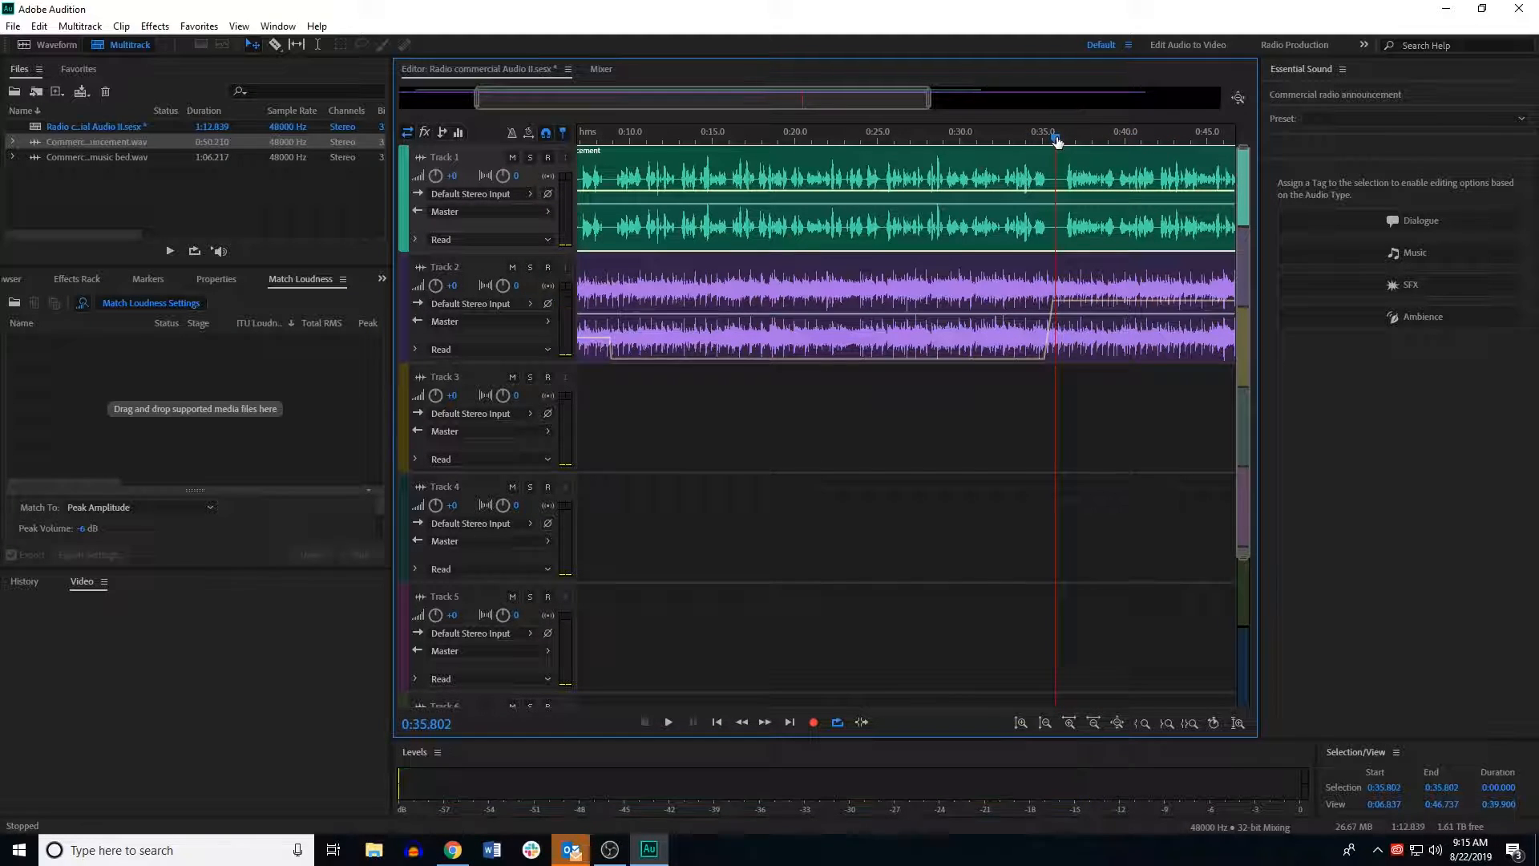
click(274, 45)
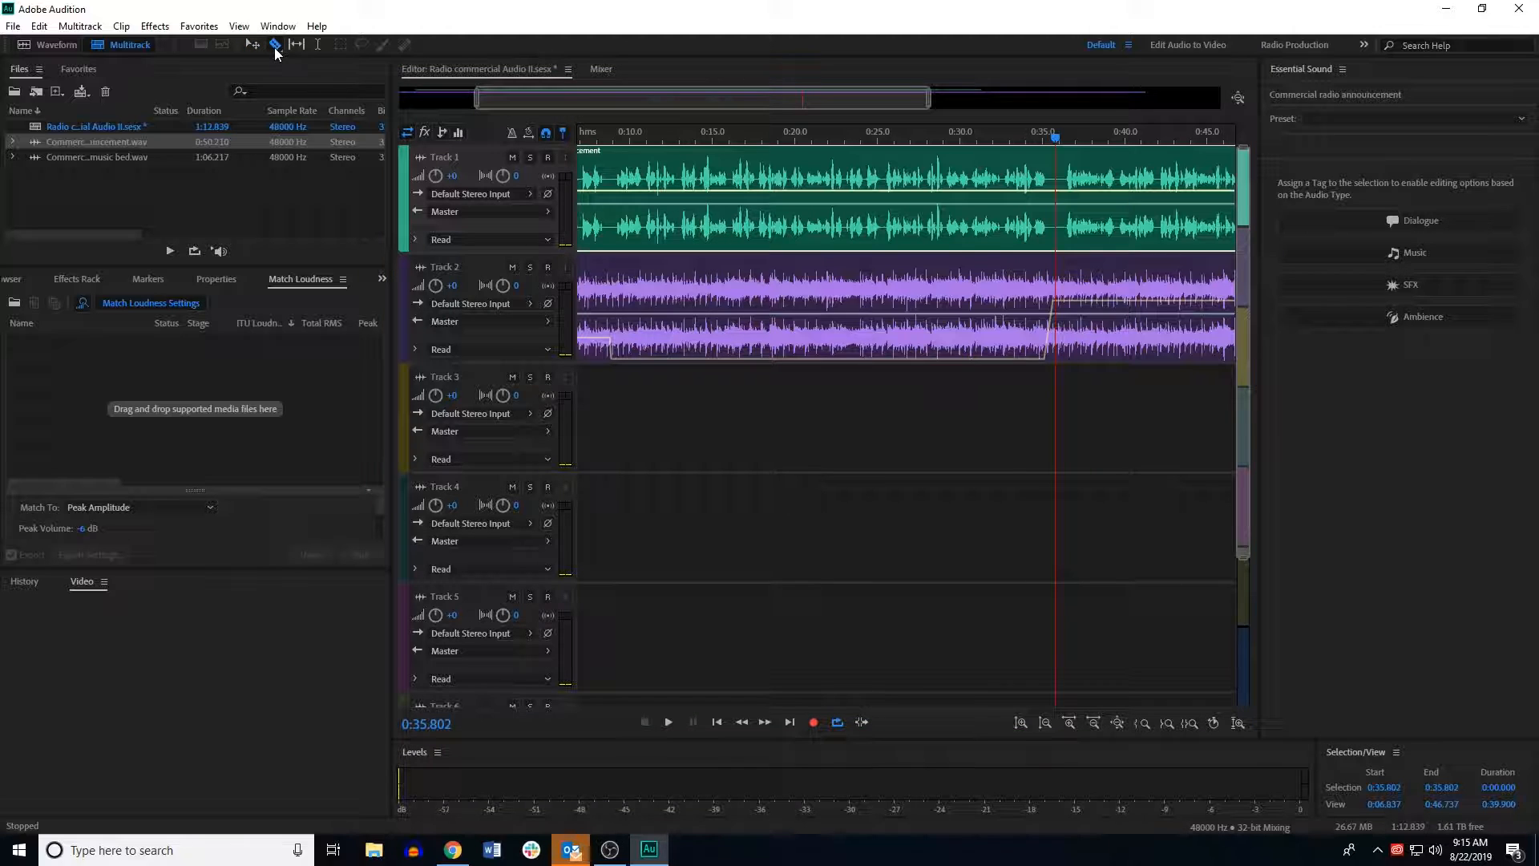
click(1058, 186)
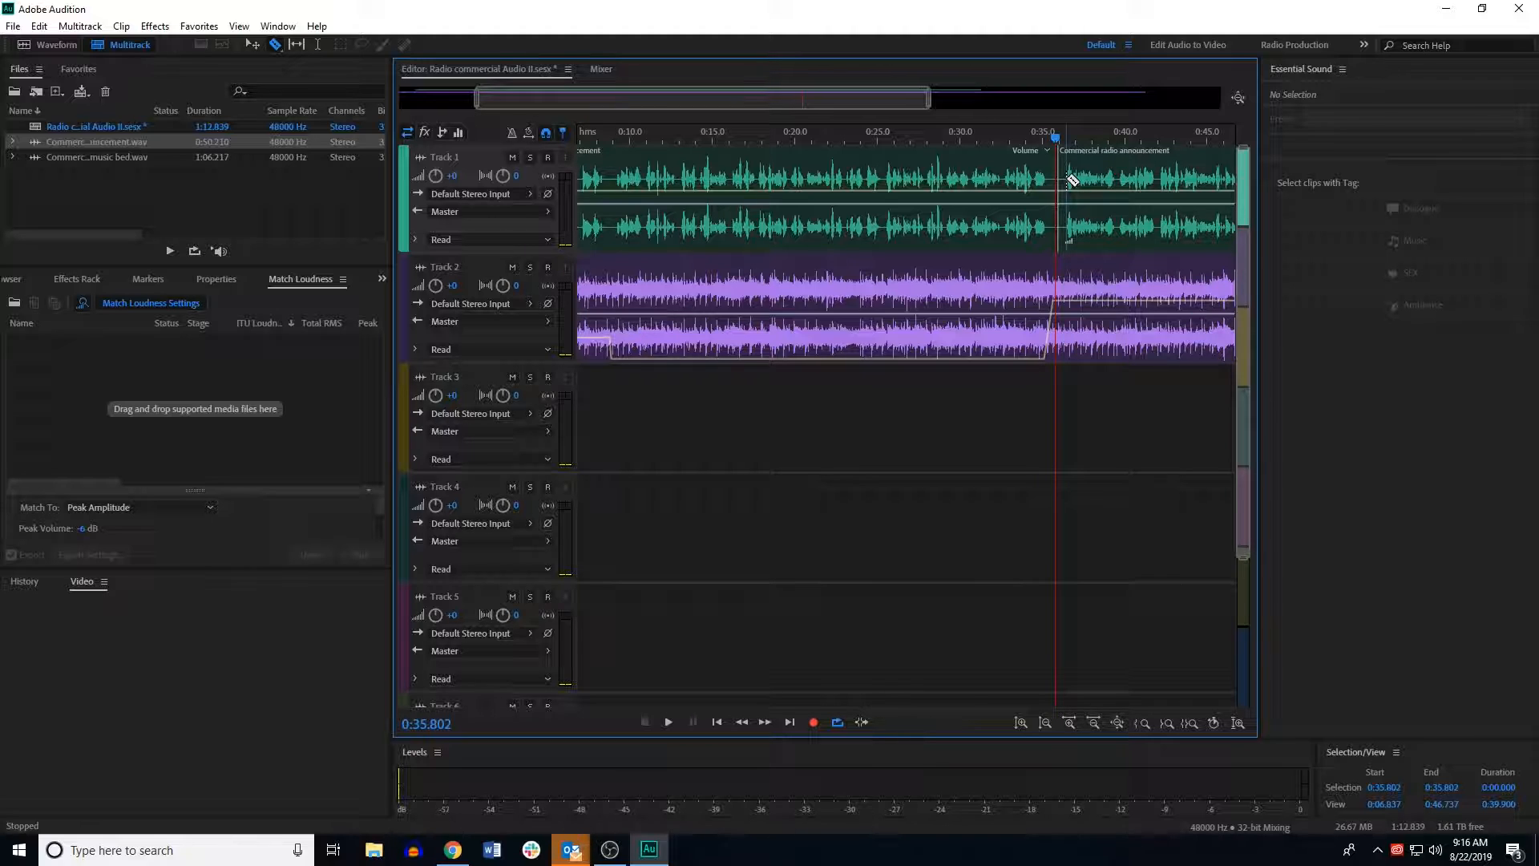
click(1015, 196)
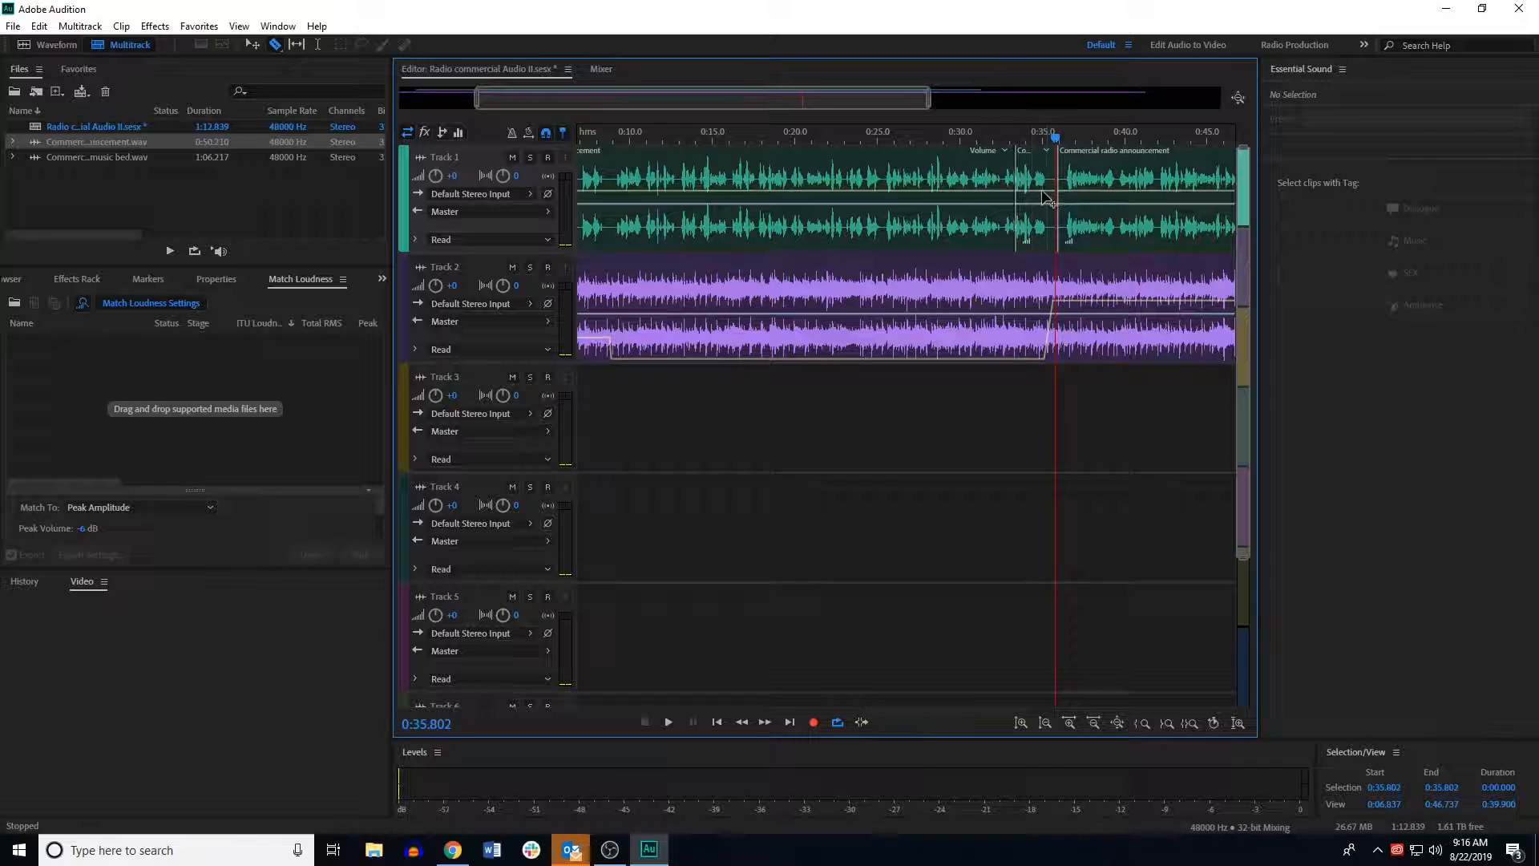
click(39, 25)
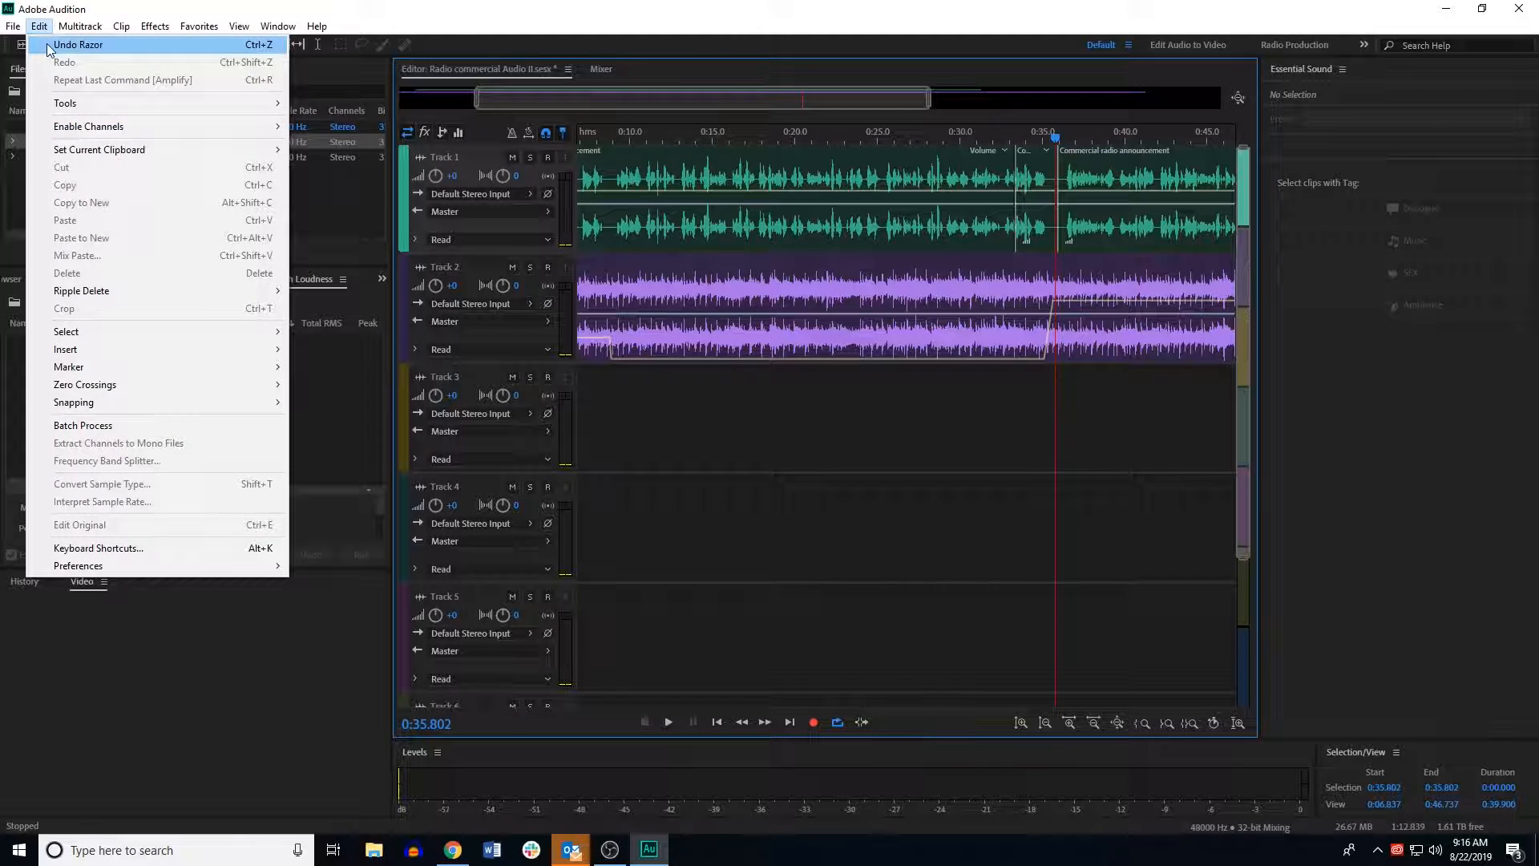
click(47, 43)
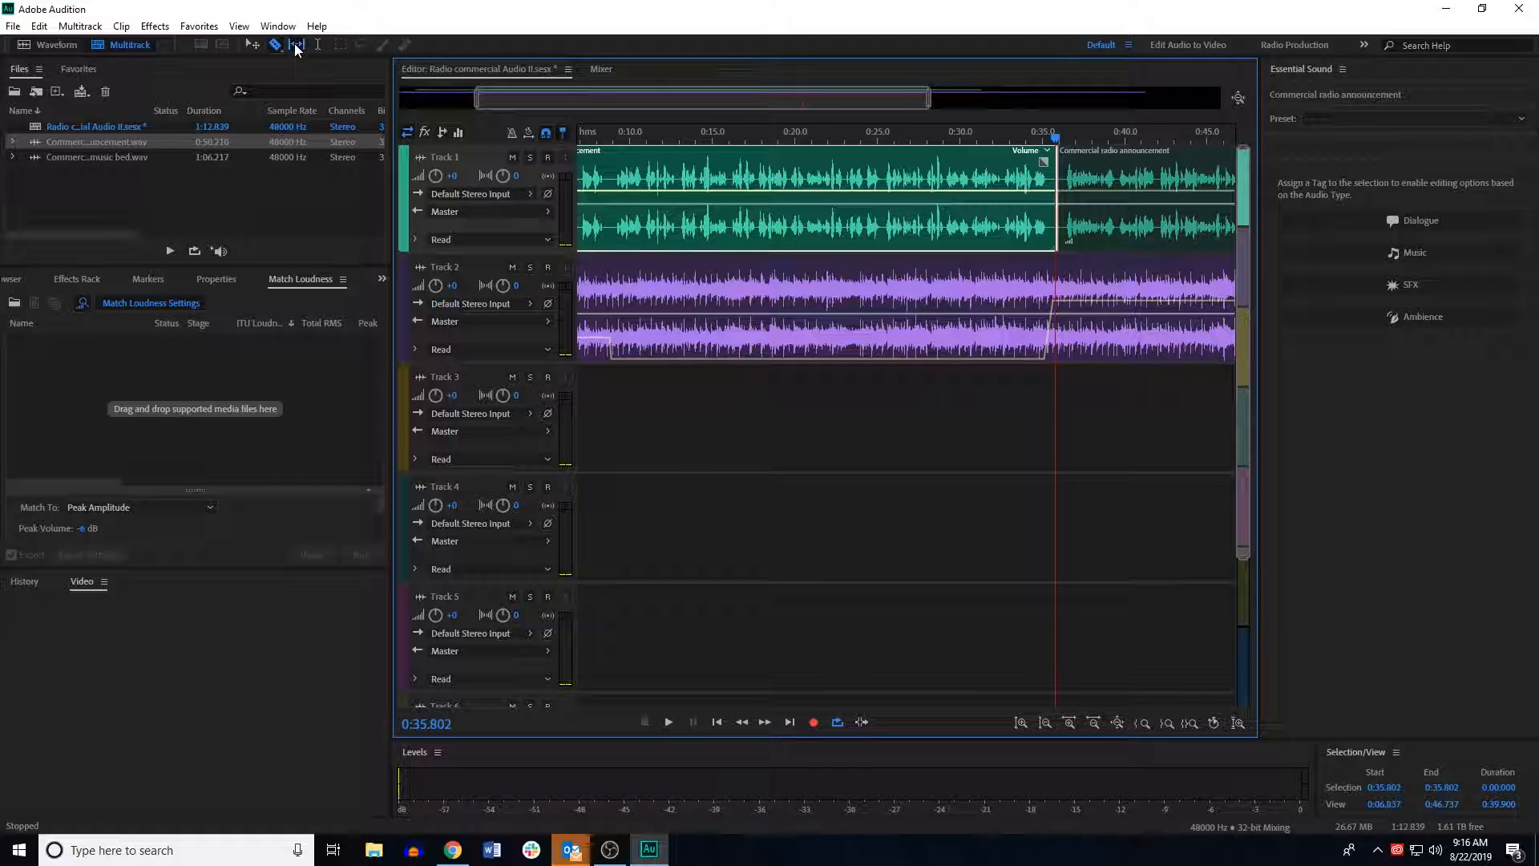
Step: Select the two announcement parts and the music bed in turn to inspect them
click(1072, 200)
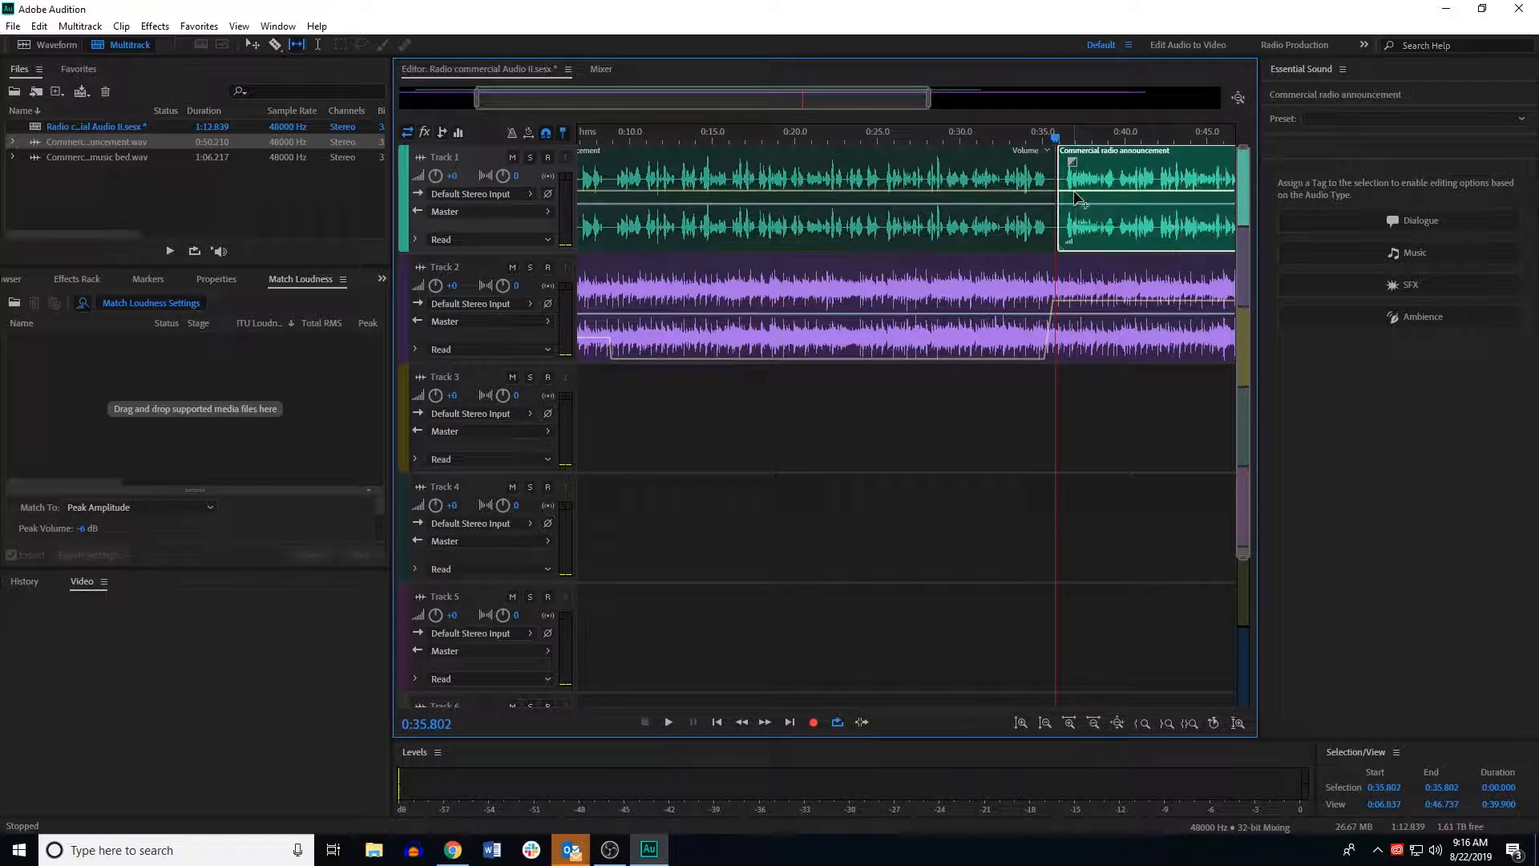
click(972, 186)
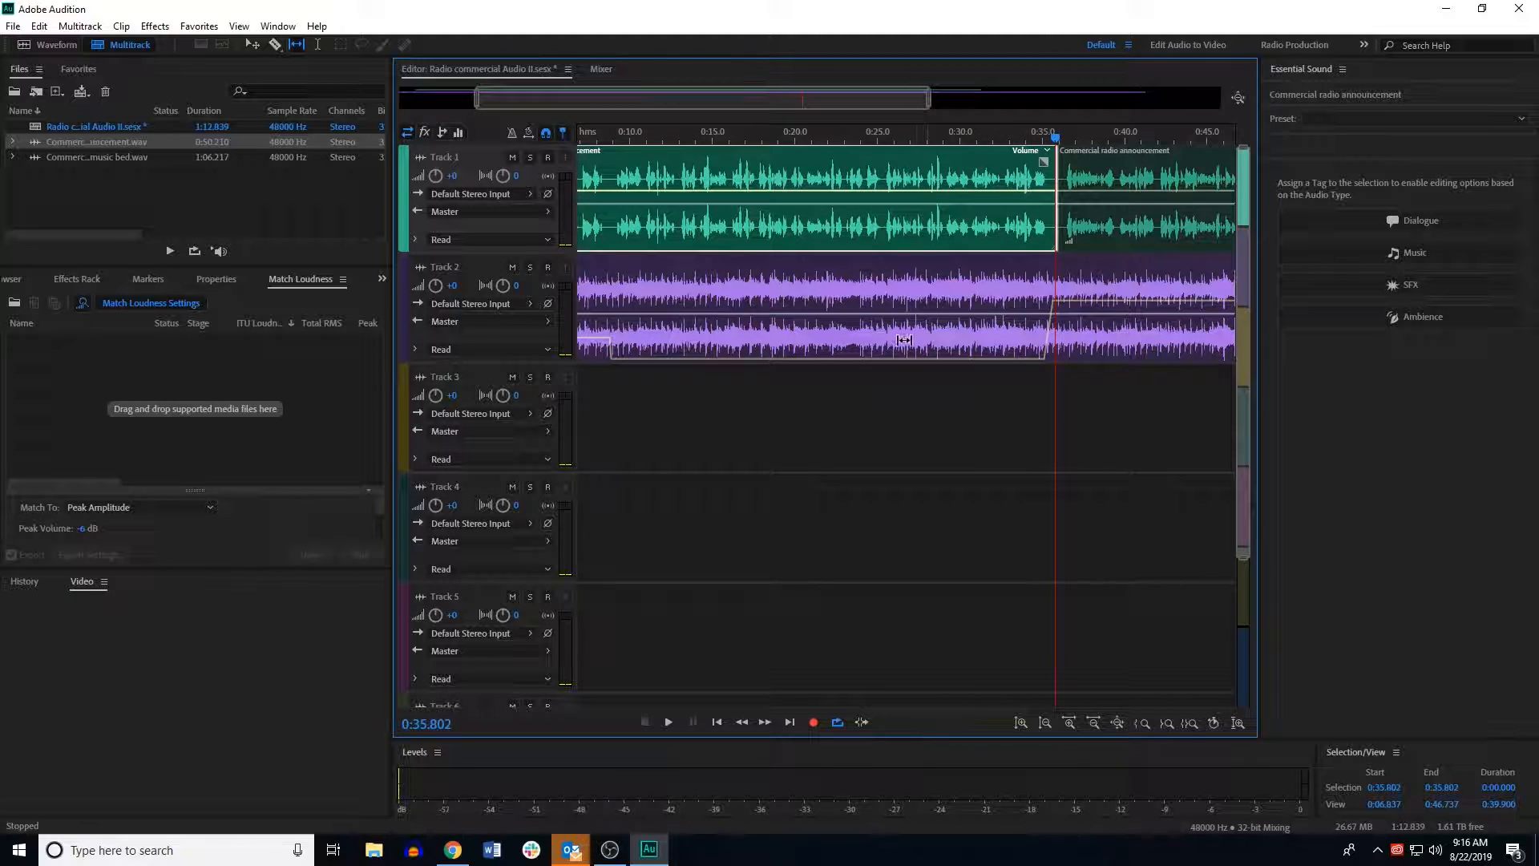
click(1116, 199)
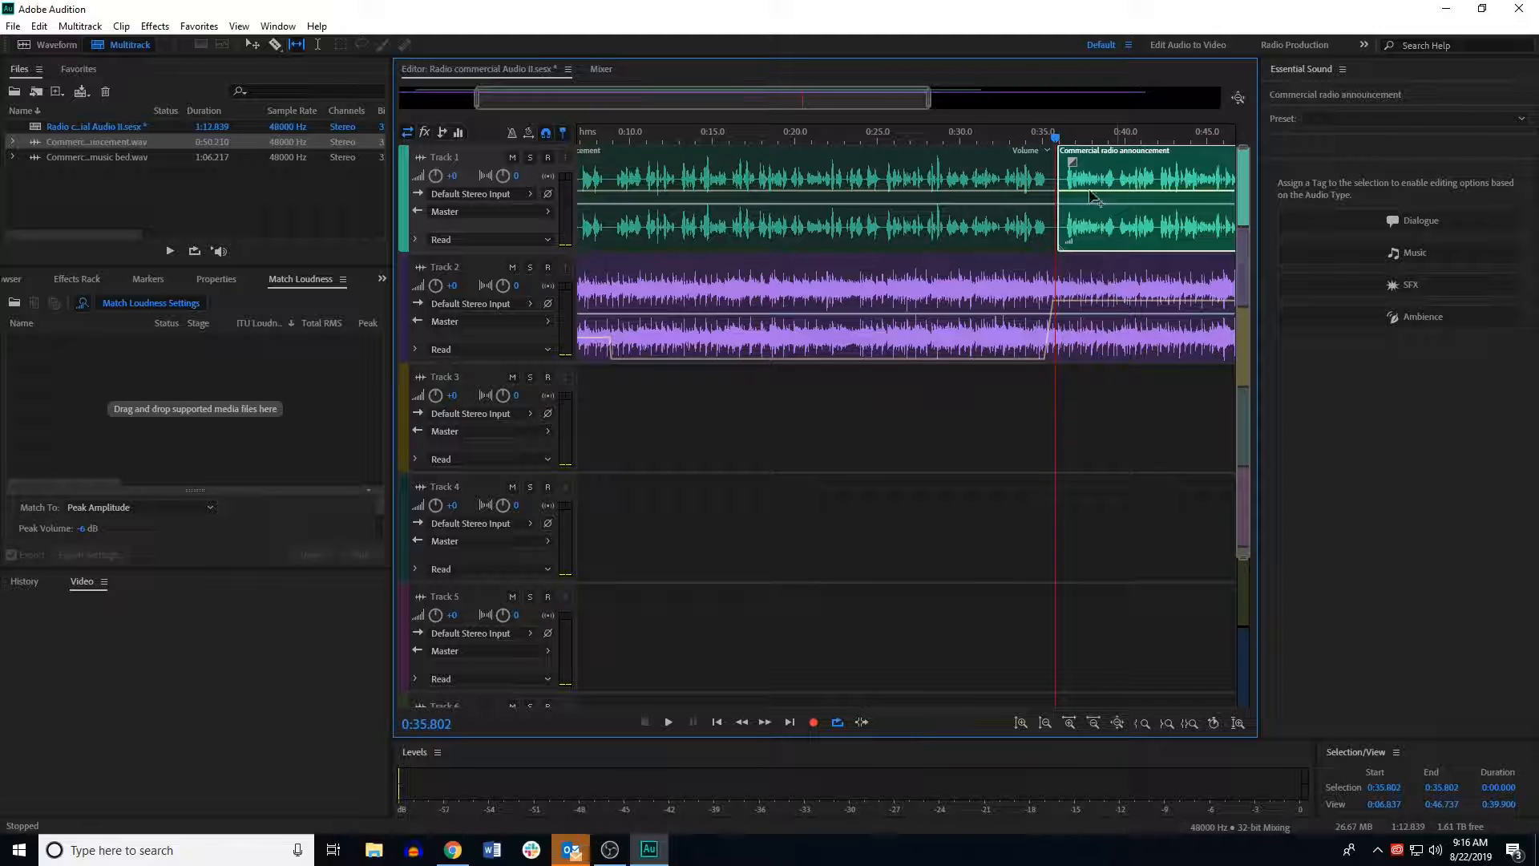
ctrl+click(894, 176)
click(899, 321)
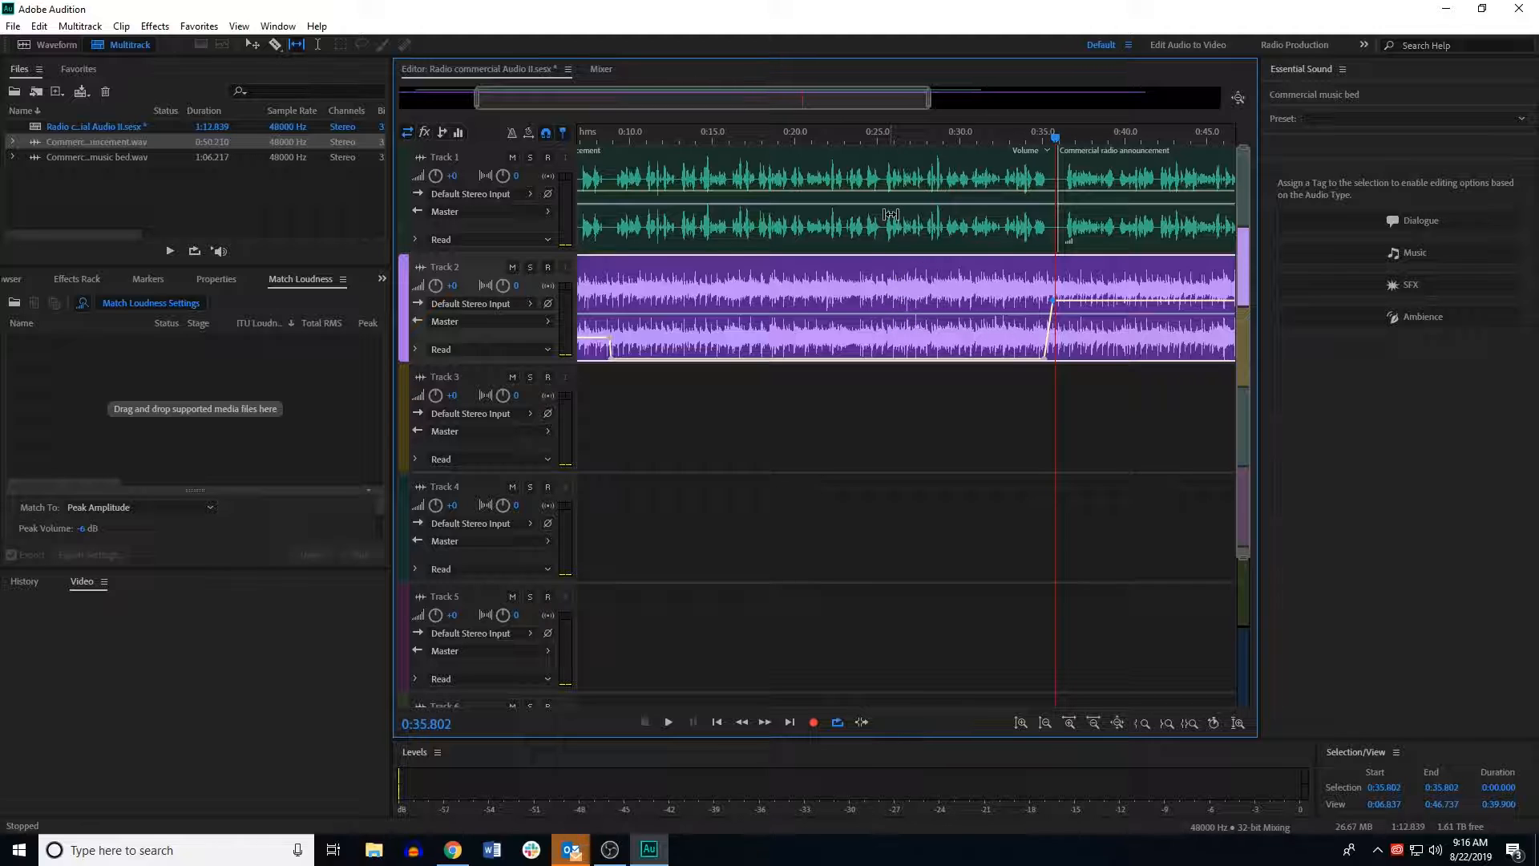
Step: Nudge the second announcement part slightly later to leave a short pause after the first part
click(1009, 172)
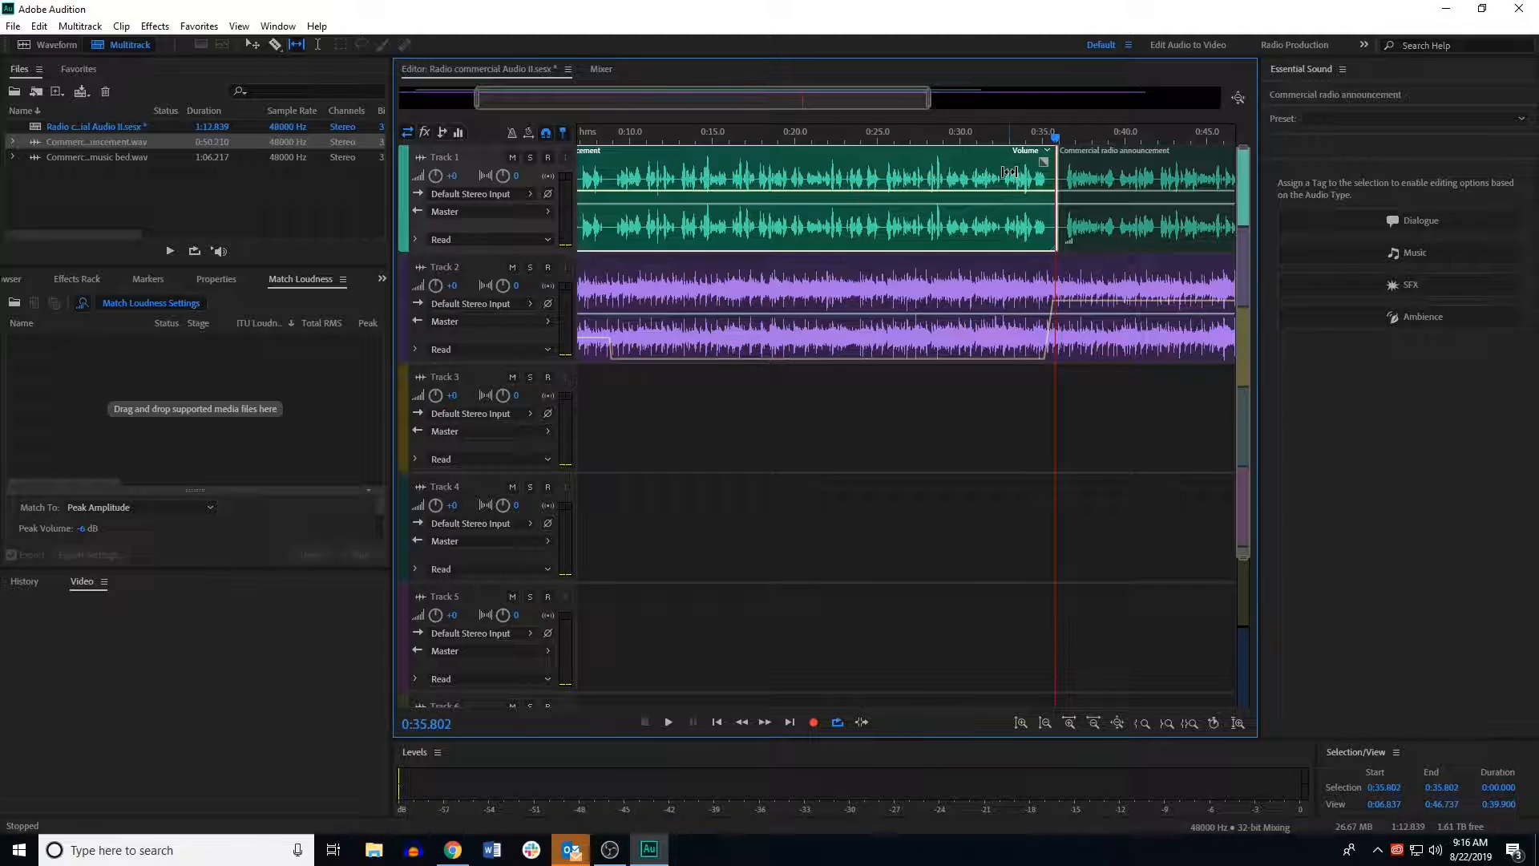
click(1097, 176)
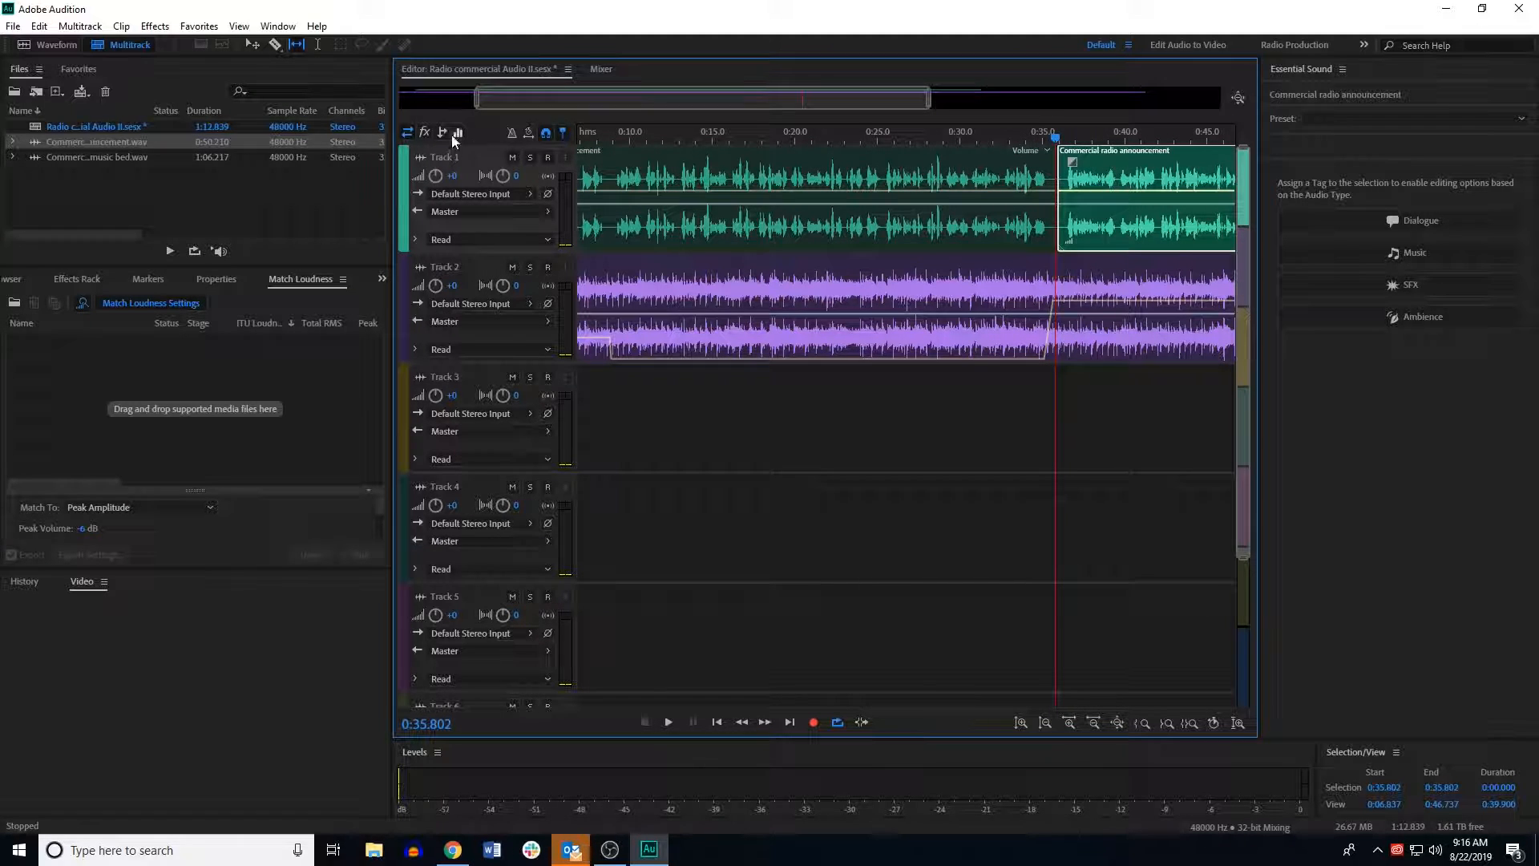
mouse_move(1104, 184)
mouse_down()
mouse_move(1128, 184)
mouse_move(1116, 188)
mouse_up()
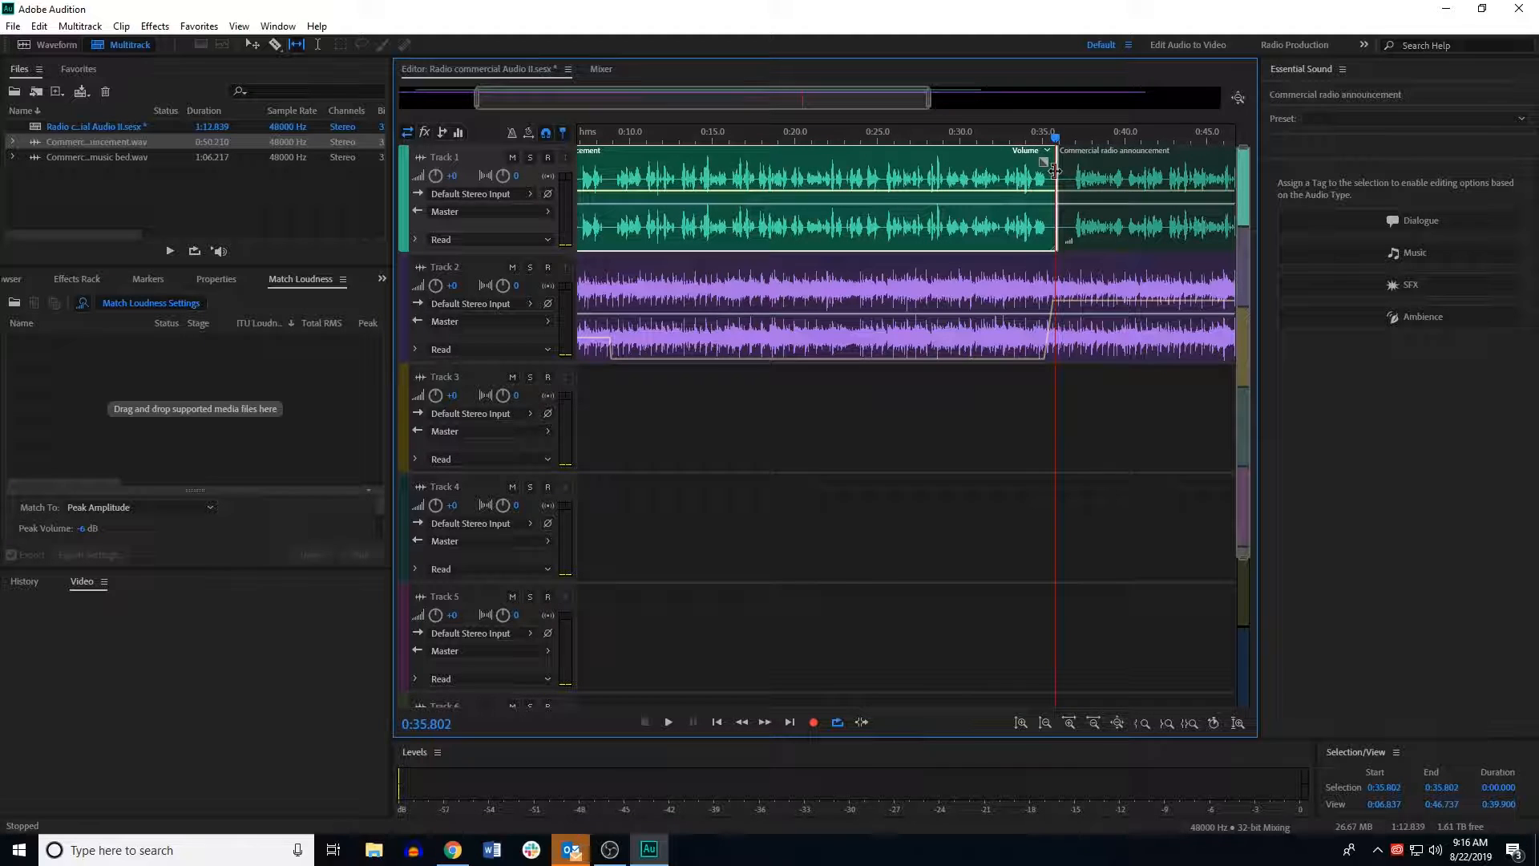
drag(1061, 169, 1072, 169)
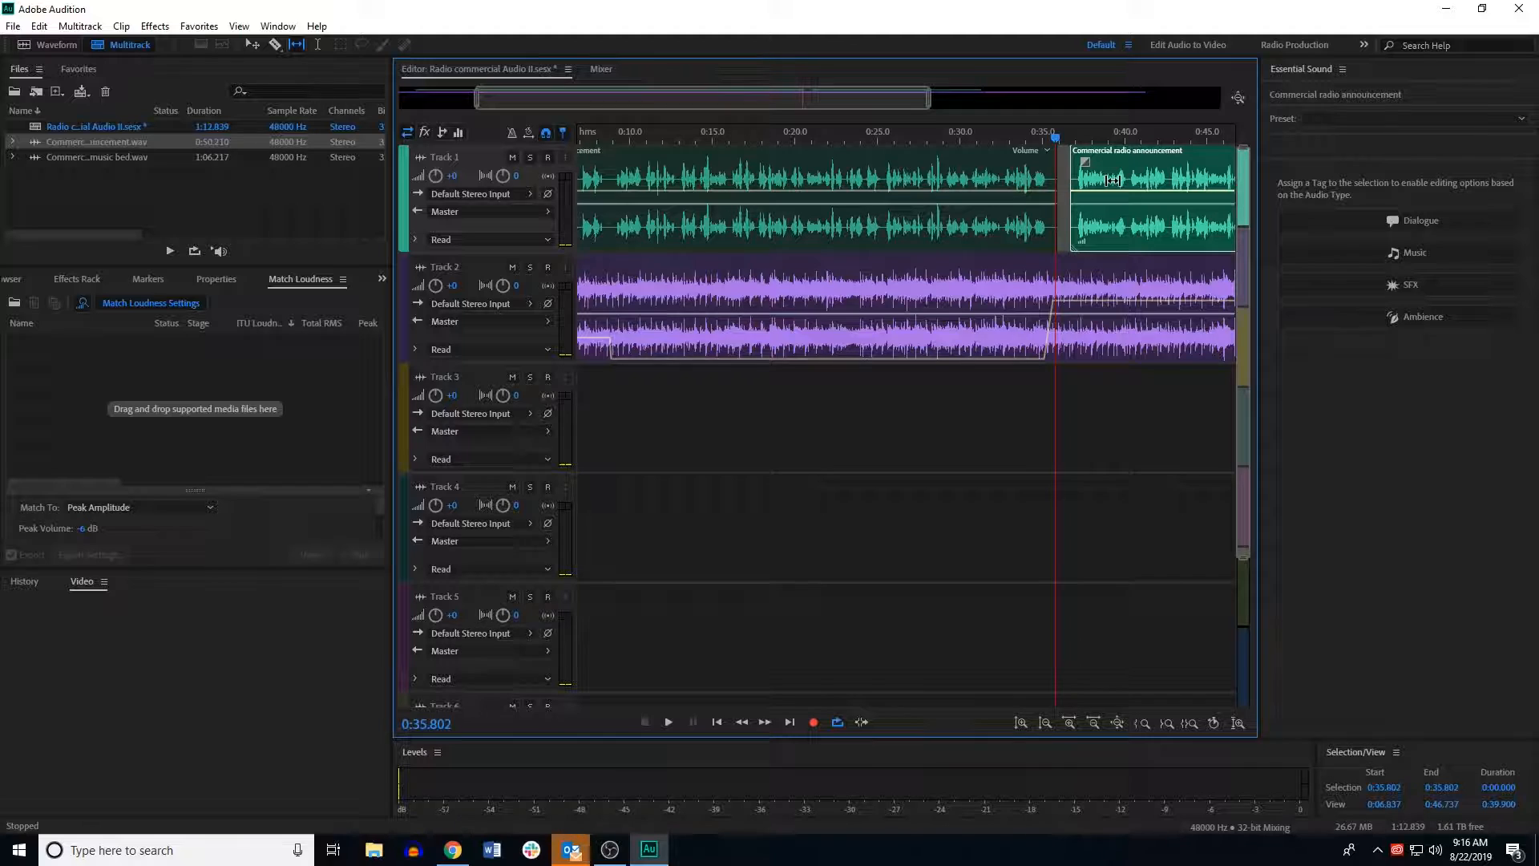
drag(1072, 181, 1075, 181)
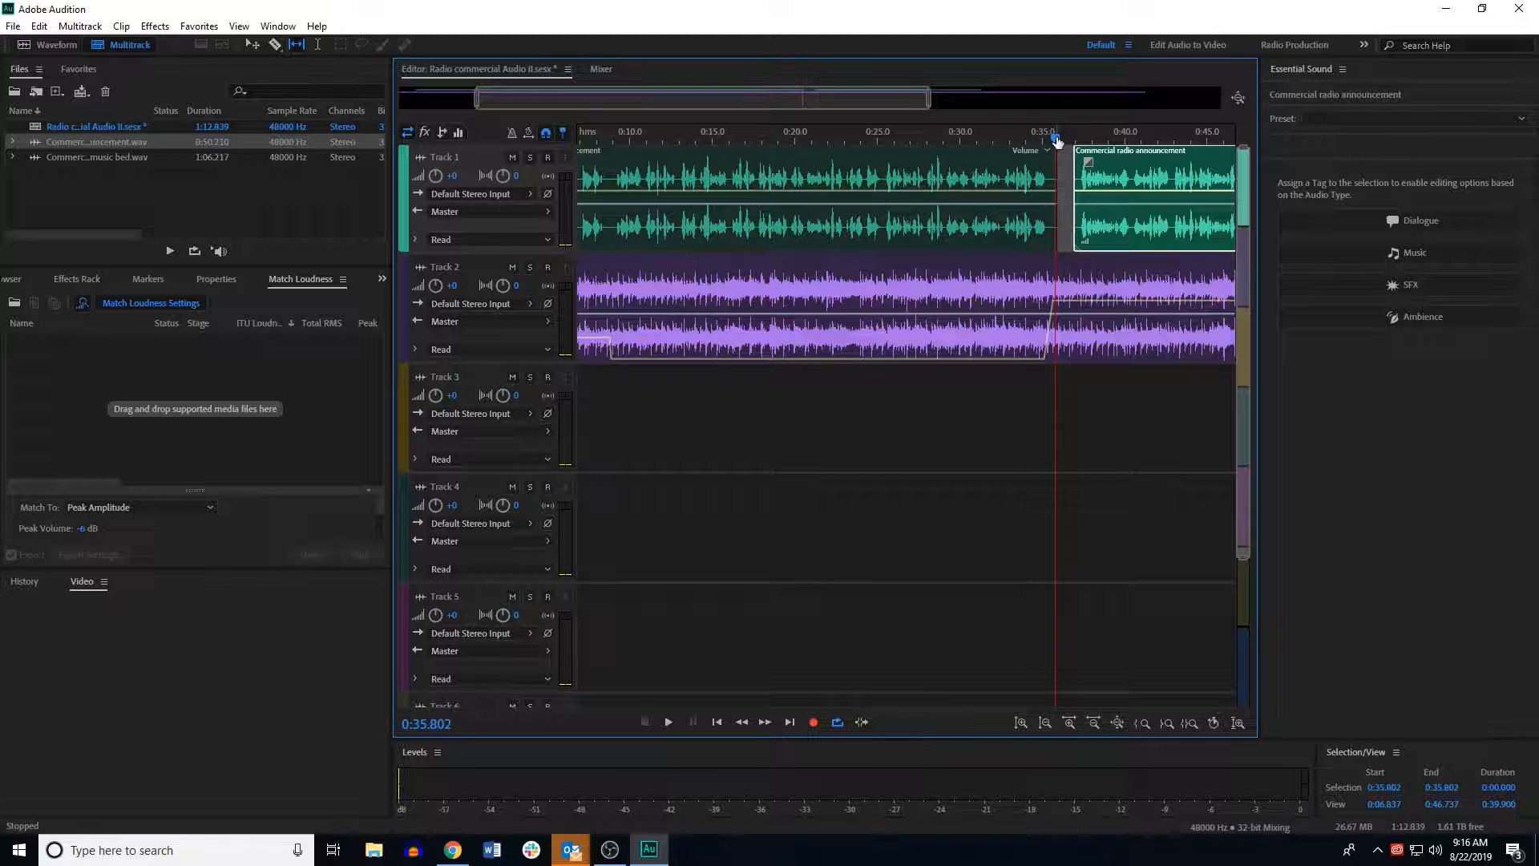
Step: Shift the second announcement part further right with the Move tool and preview the transition
click(1076, 314)
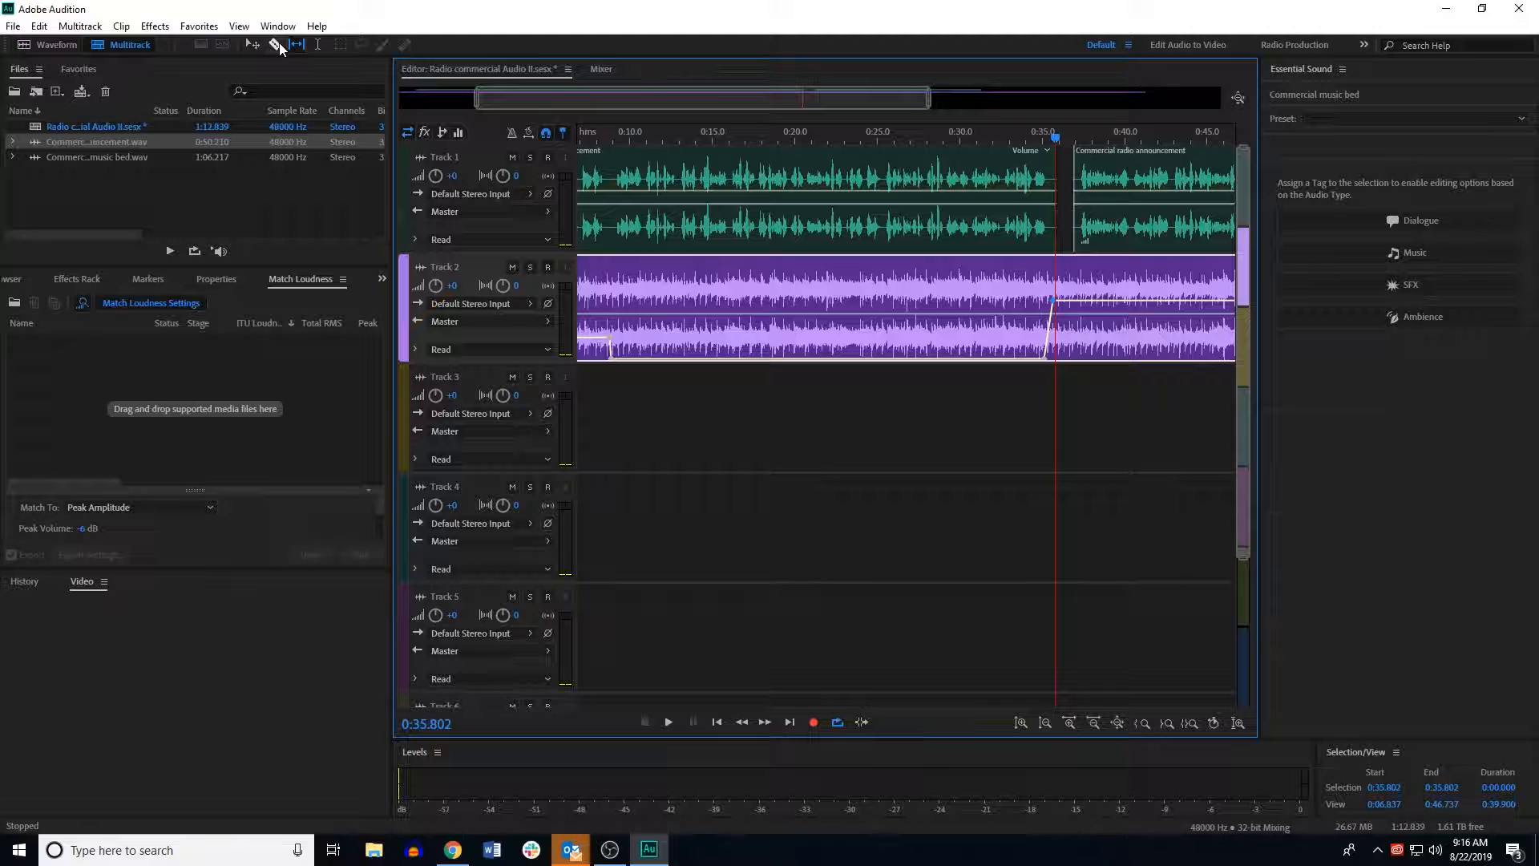
click(252, 45)
drag(1088, 187, 1125, 182)
click(1090, 306)
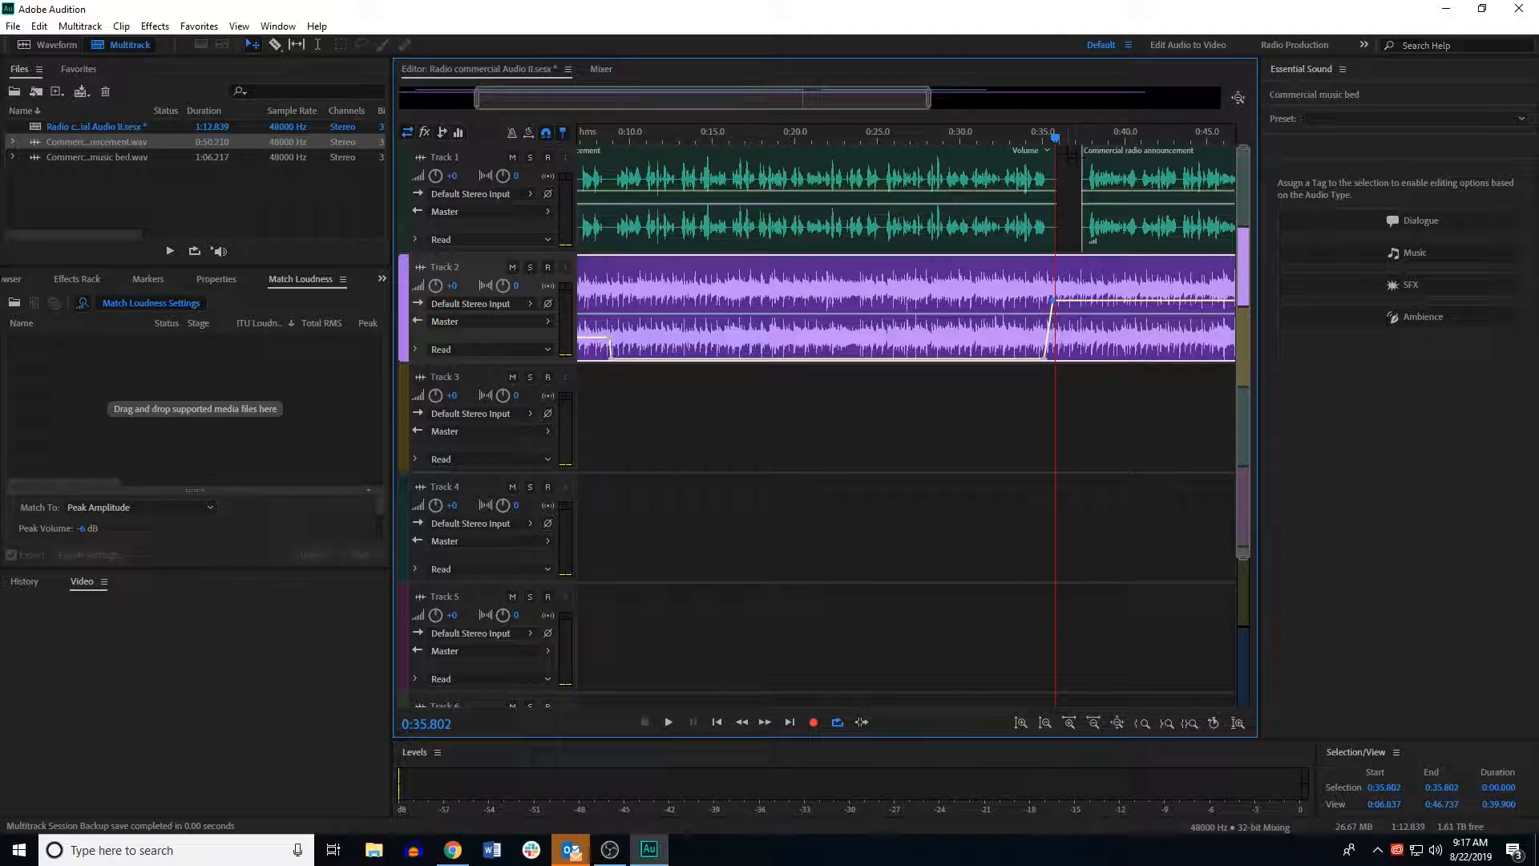
click(994, 144)
key(space)
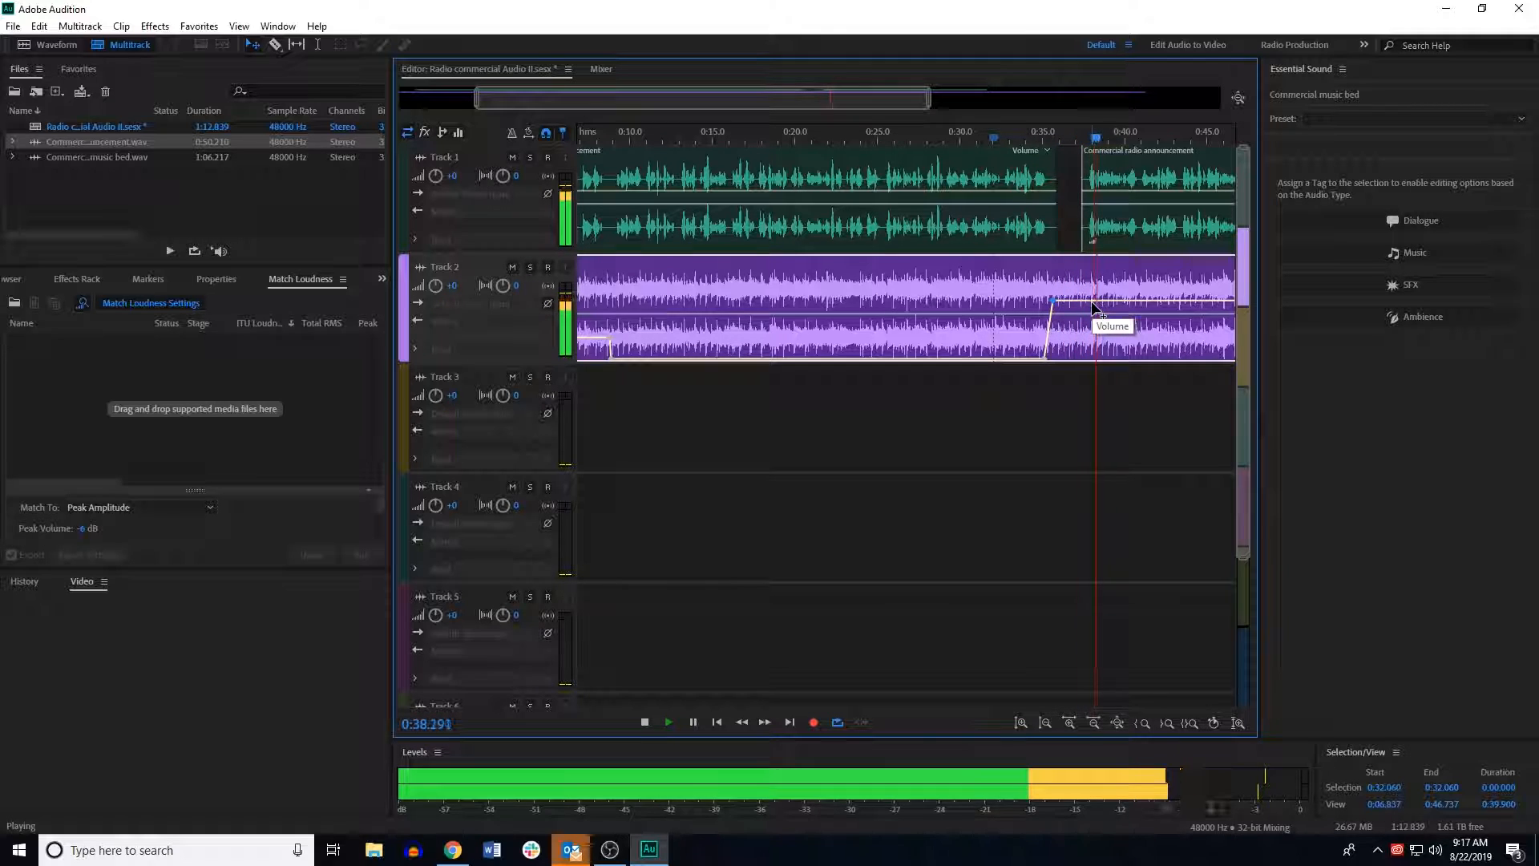
key(space)
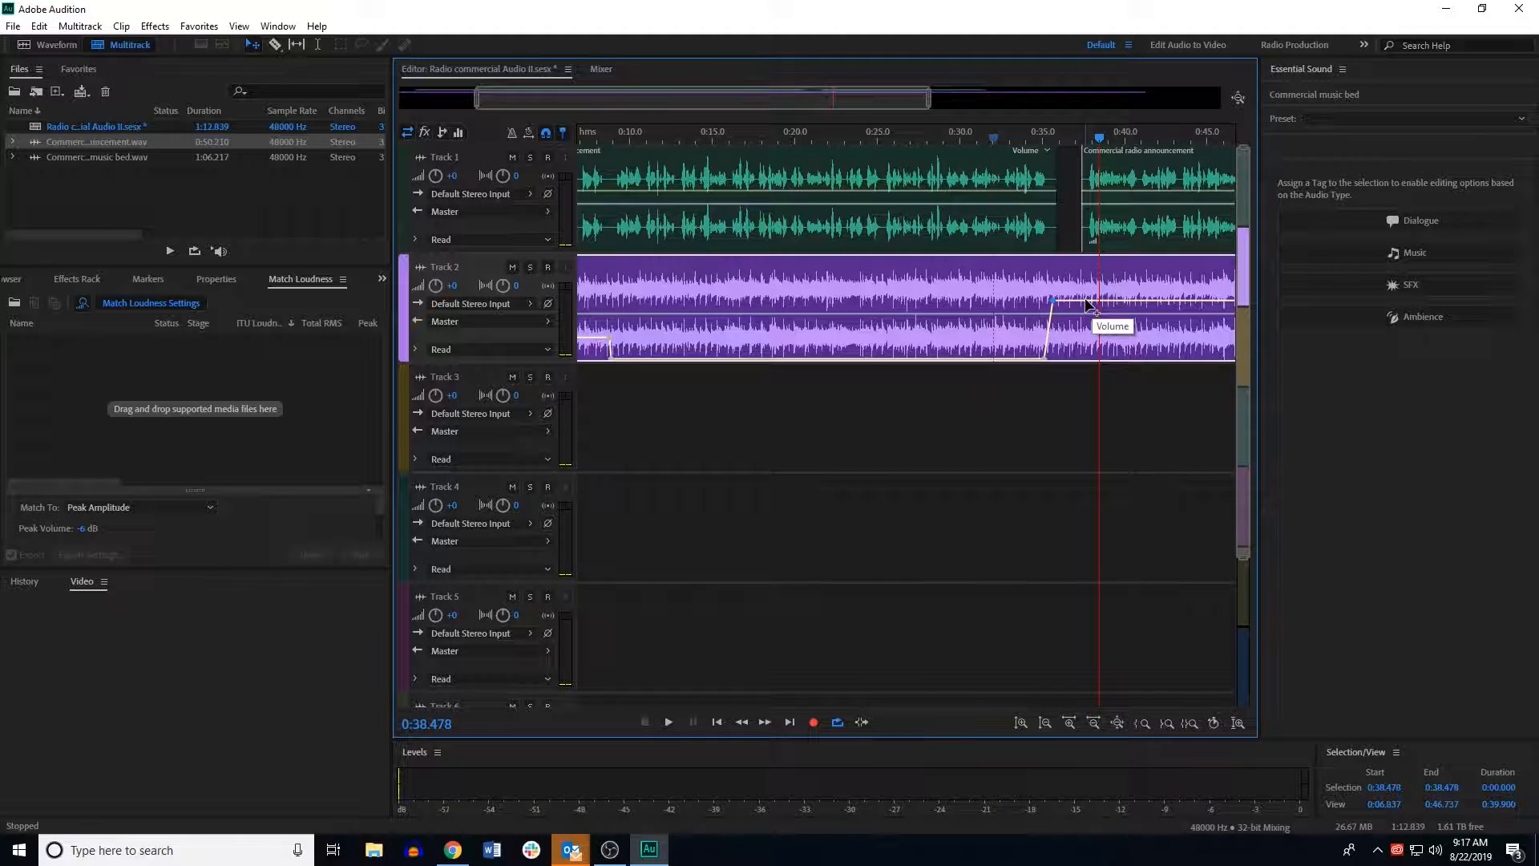
Step: Add a music bed volume keyframe near 38 seconds, lower the music under the second announcement part, and preview
click(1085, 300)
drag(1097, 300, 1094, 339)
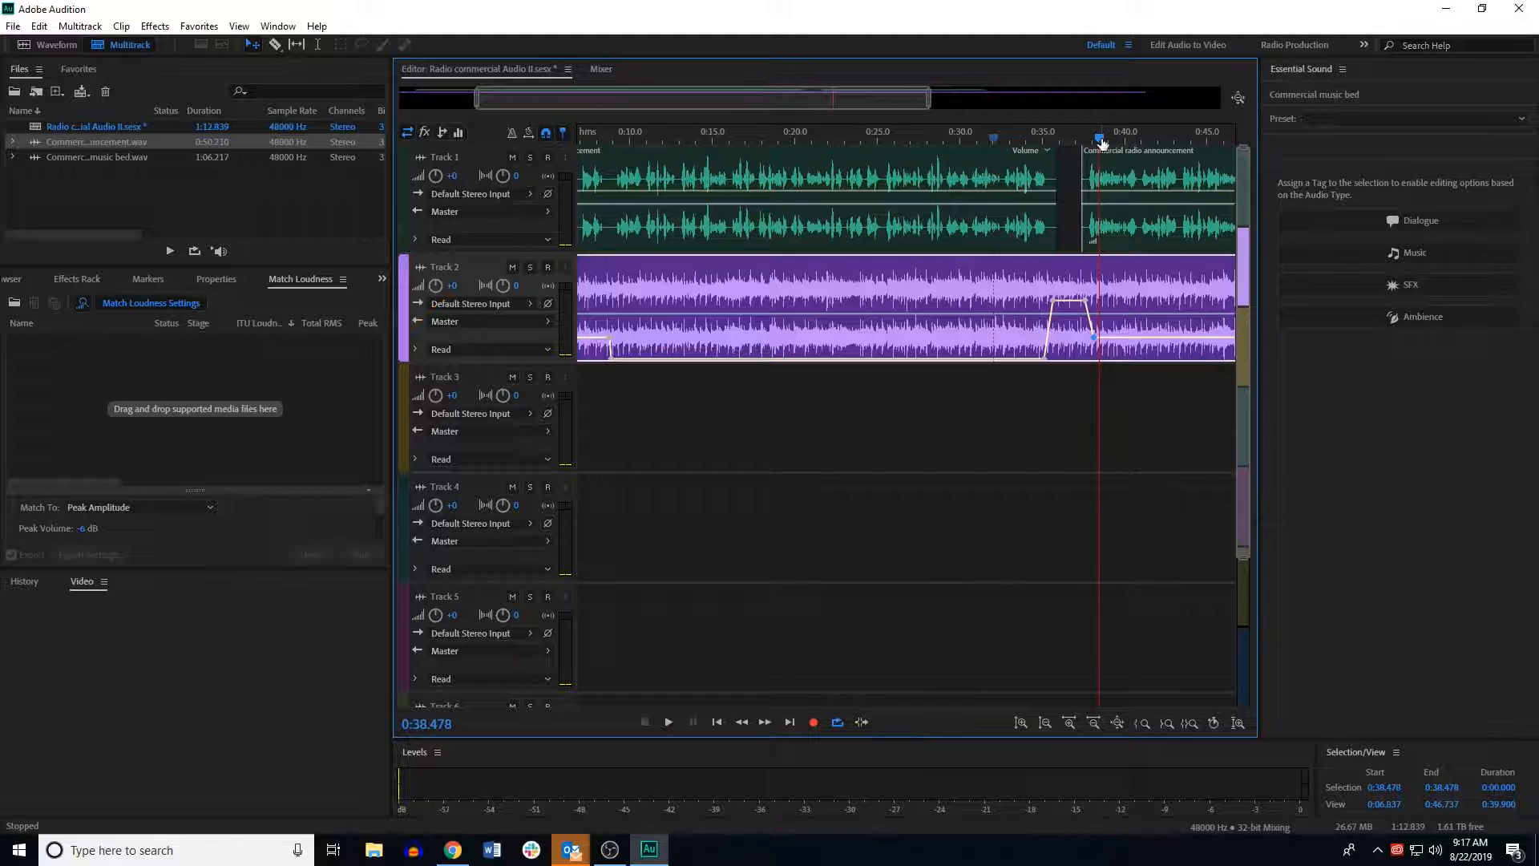
drag(1100, 138, 1036, 138)
key(space)
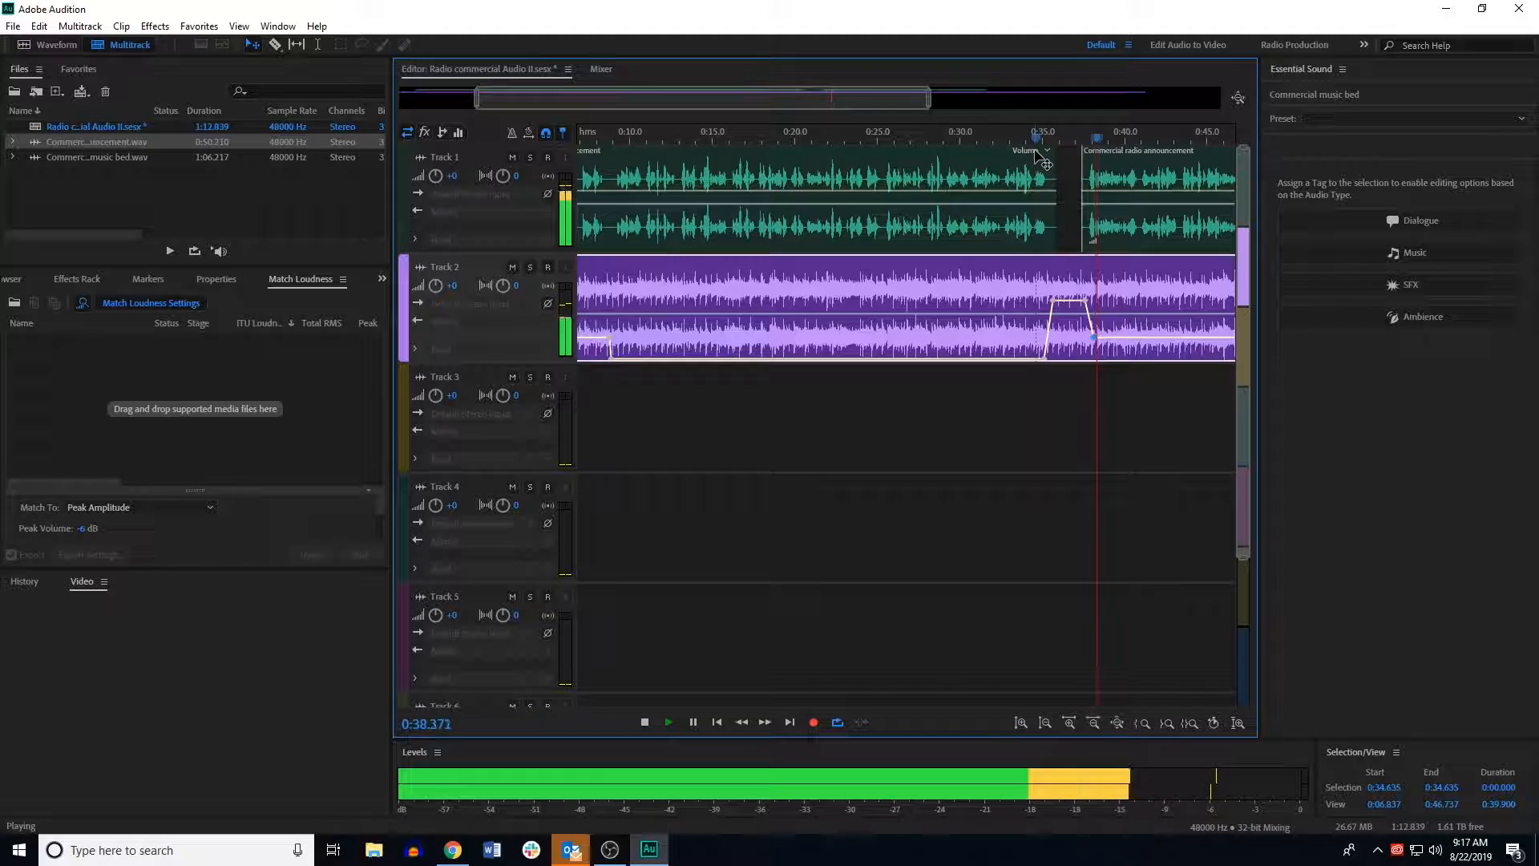
click(1092, 722)
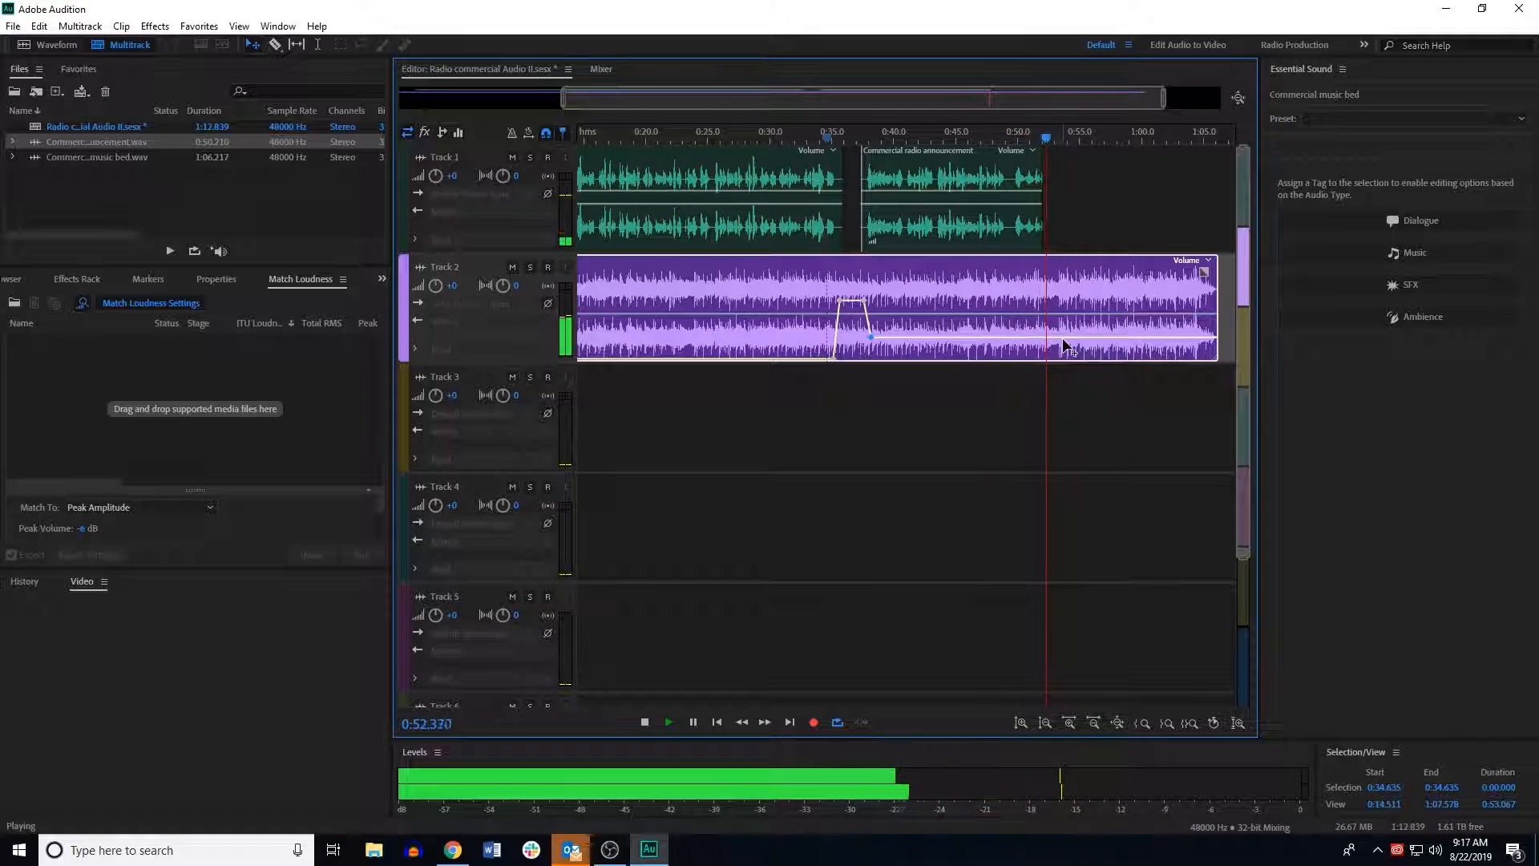
key(space)
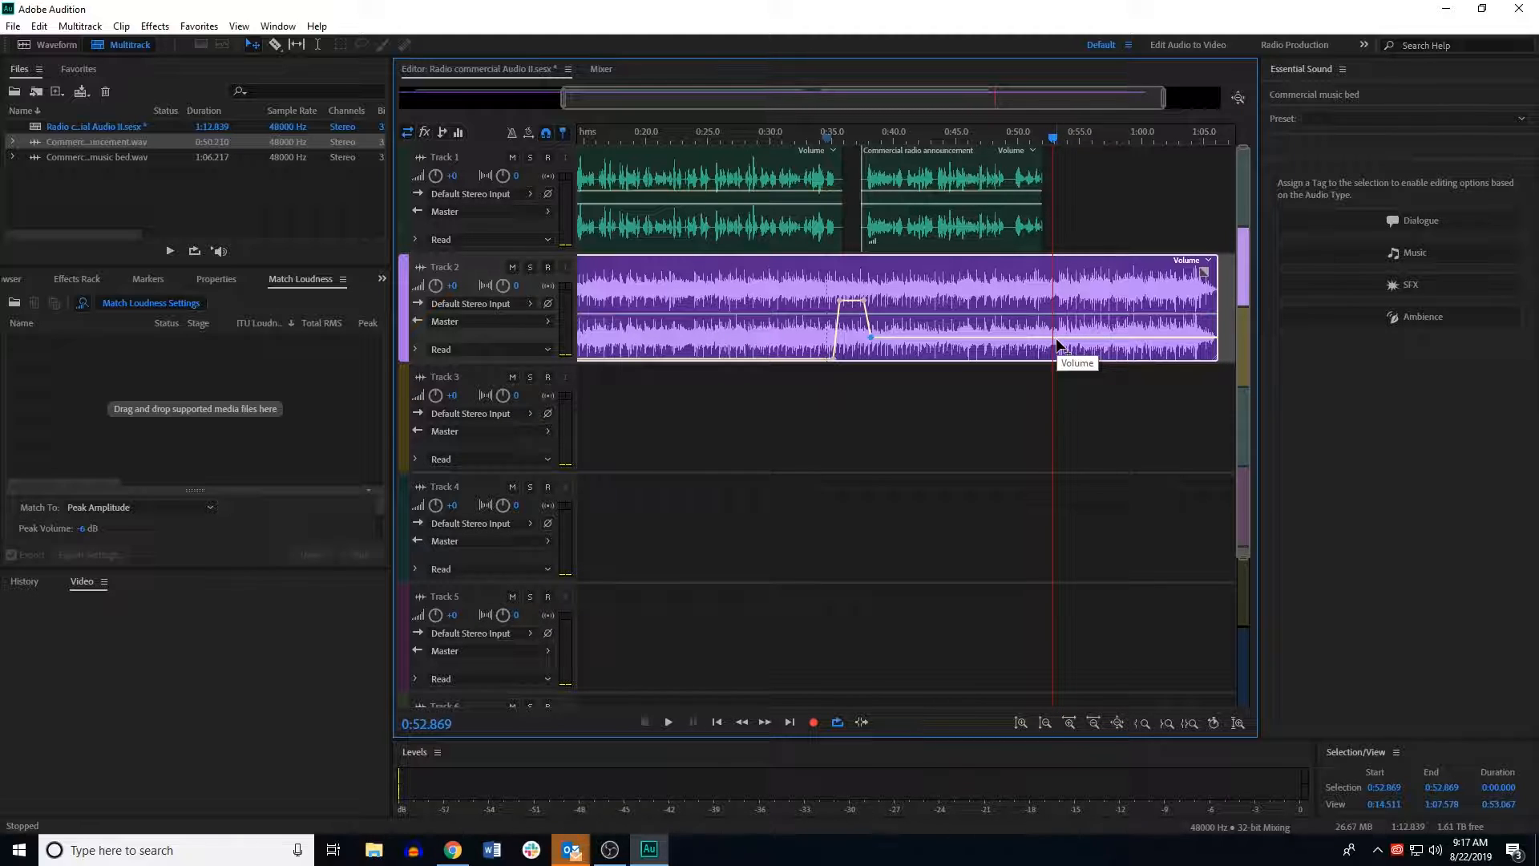
Step: Pull the music bed volume down near 53 seconds and shorten the end of the music bed clip
click(1060, 338)
drag(1070, 335, 1071, 365)
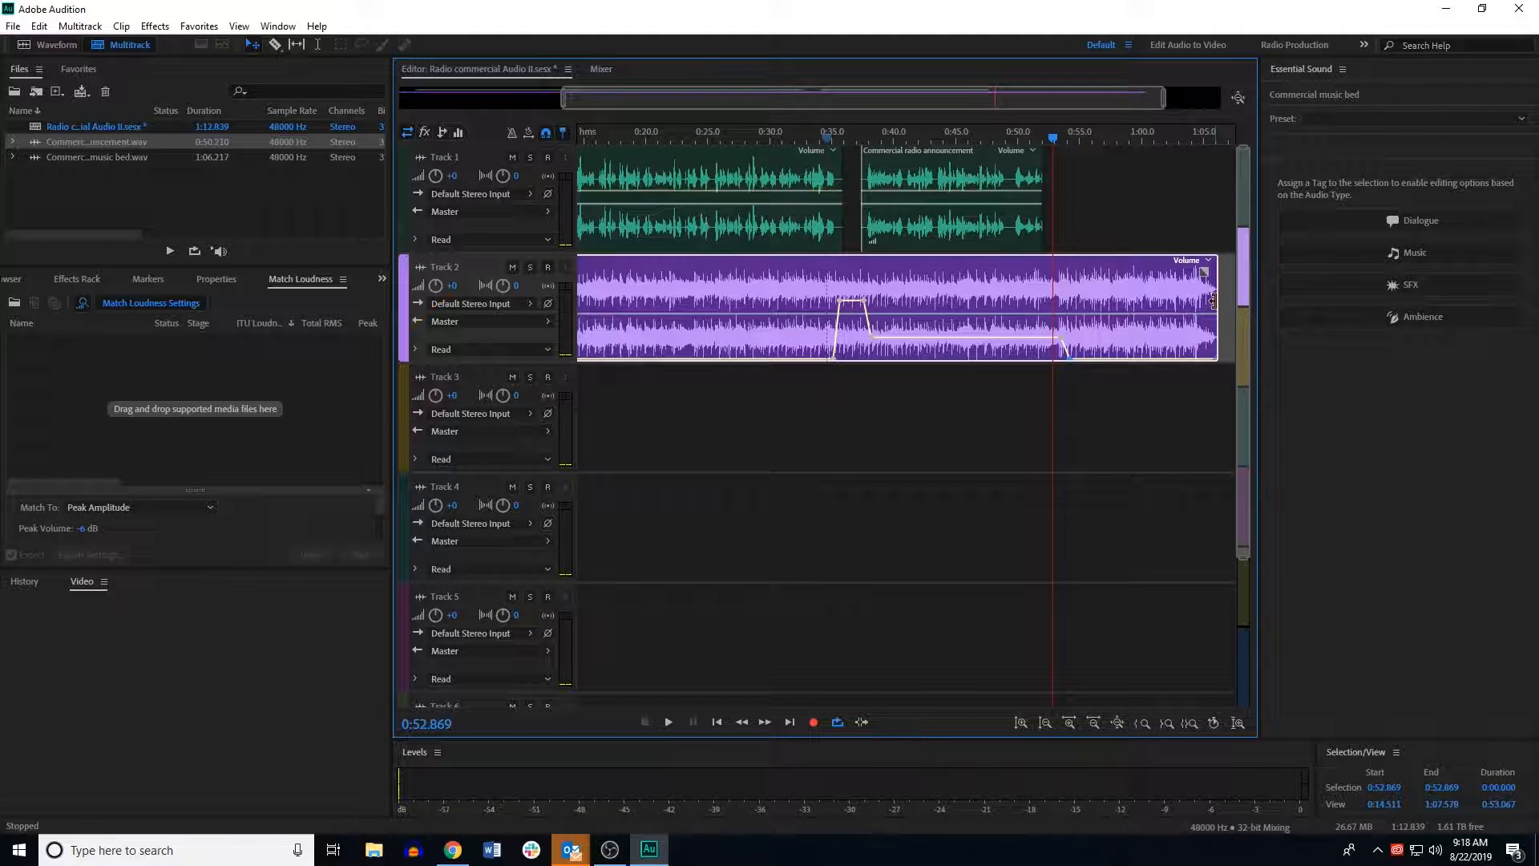
drag(1212, 300, 1163, 305)
drag(1116, 306, 1069, 310)
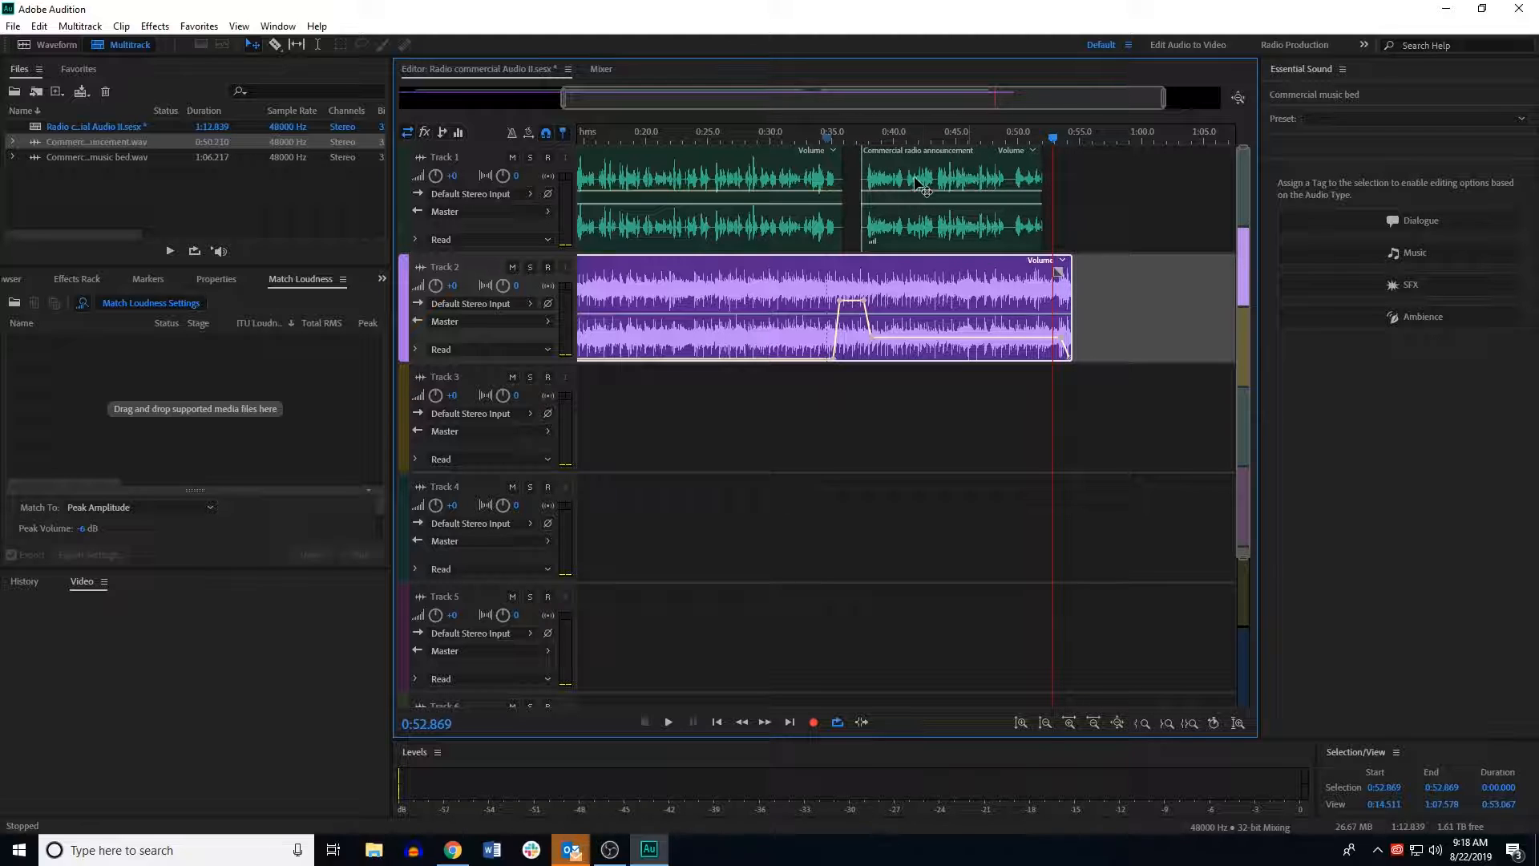
drag(1073, 300, 1158, 304)
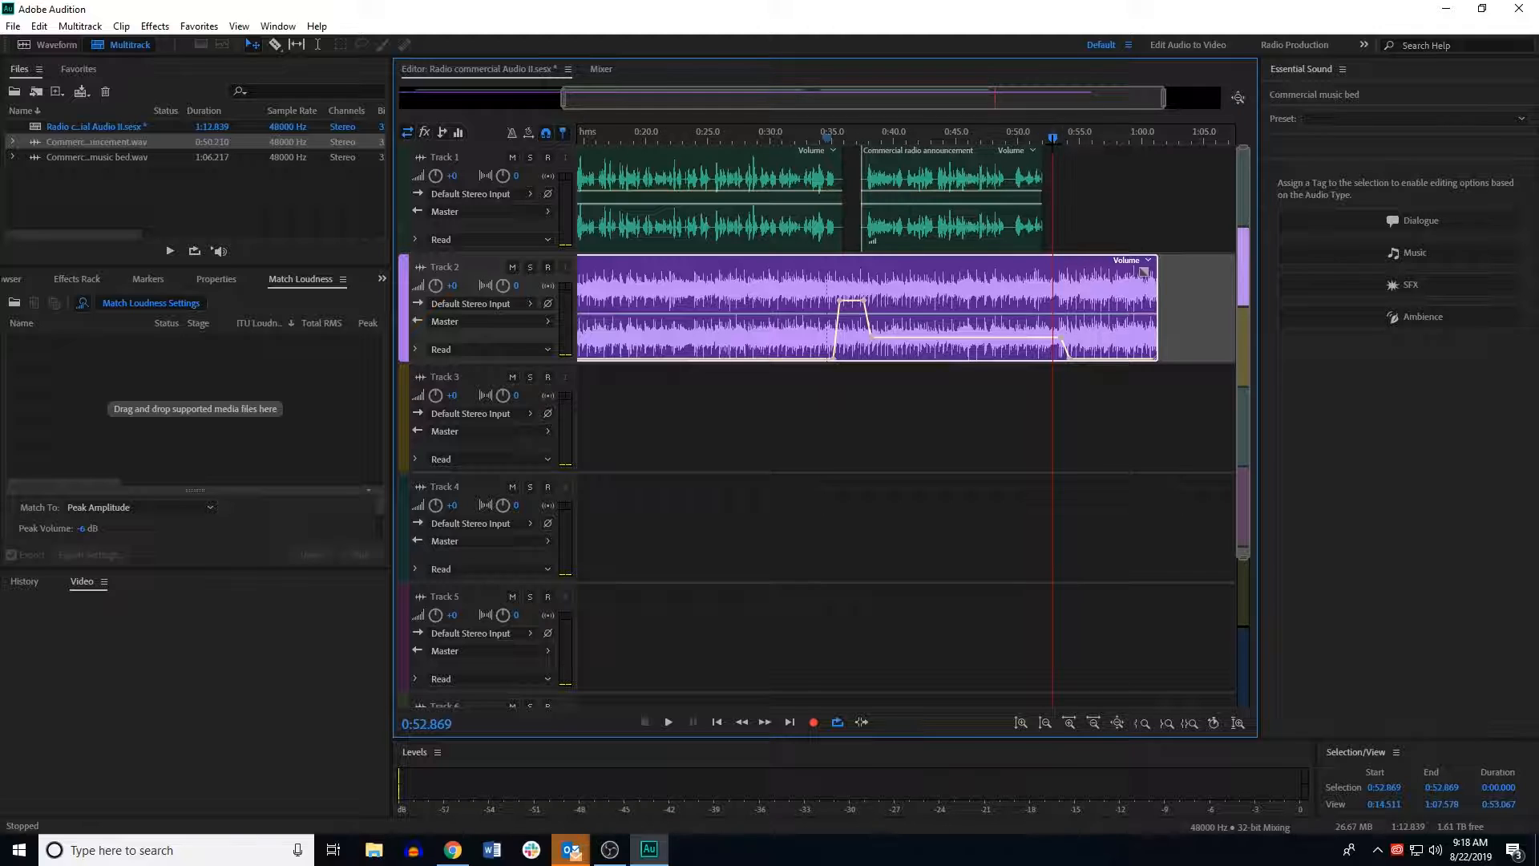
Step: Trim the music bed clip so it ends at the 1:00 mark
click(1054, 147)
drag(1053, 139, 1150, 142)
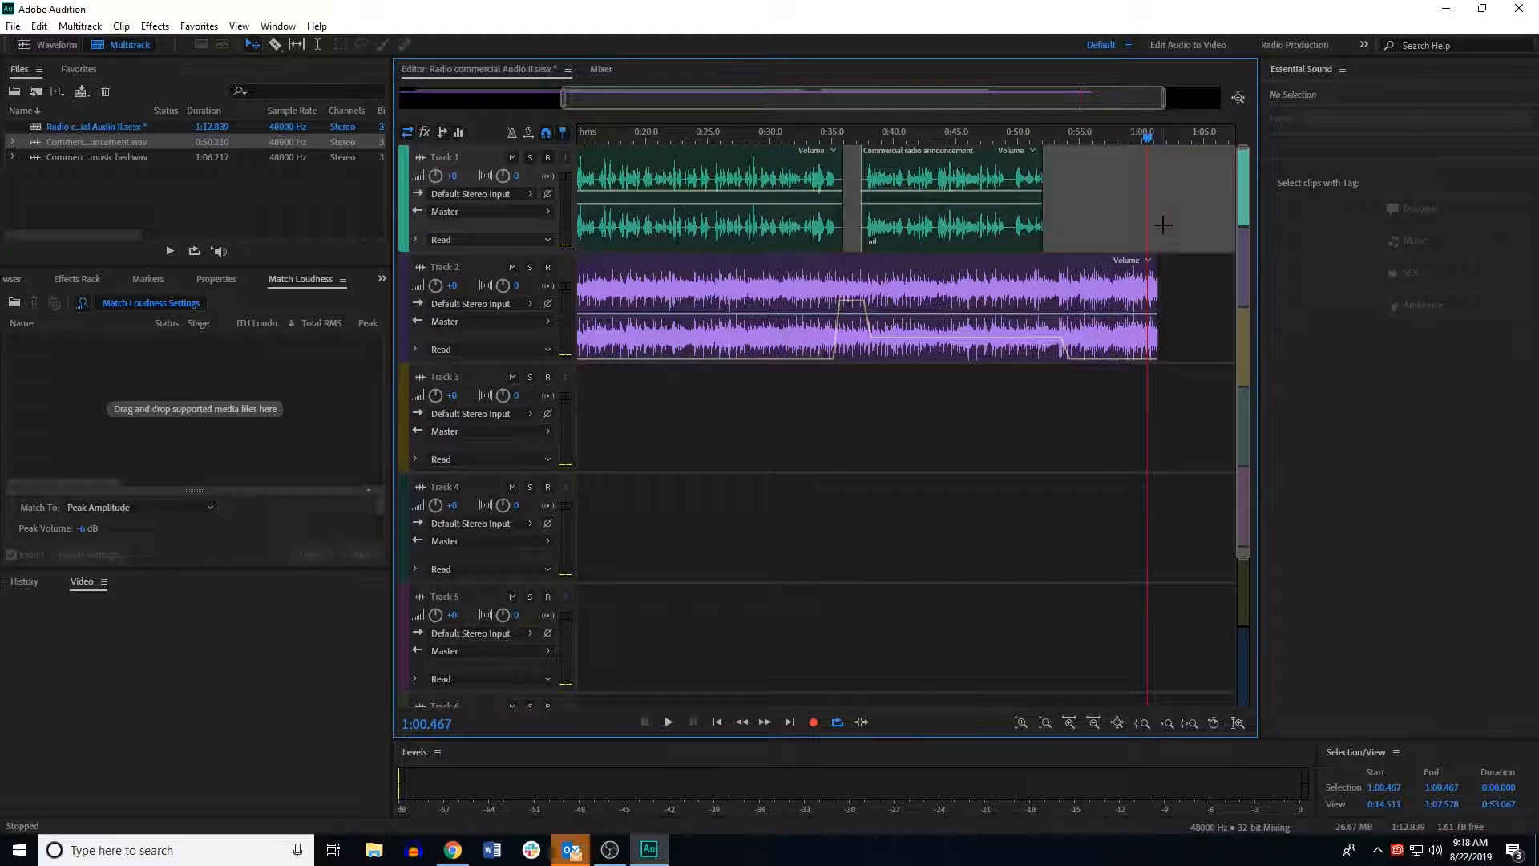
drag(1145, 143, 1143, 144)
drag(1158, 314, 1154, 314)
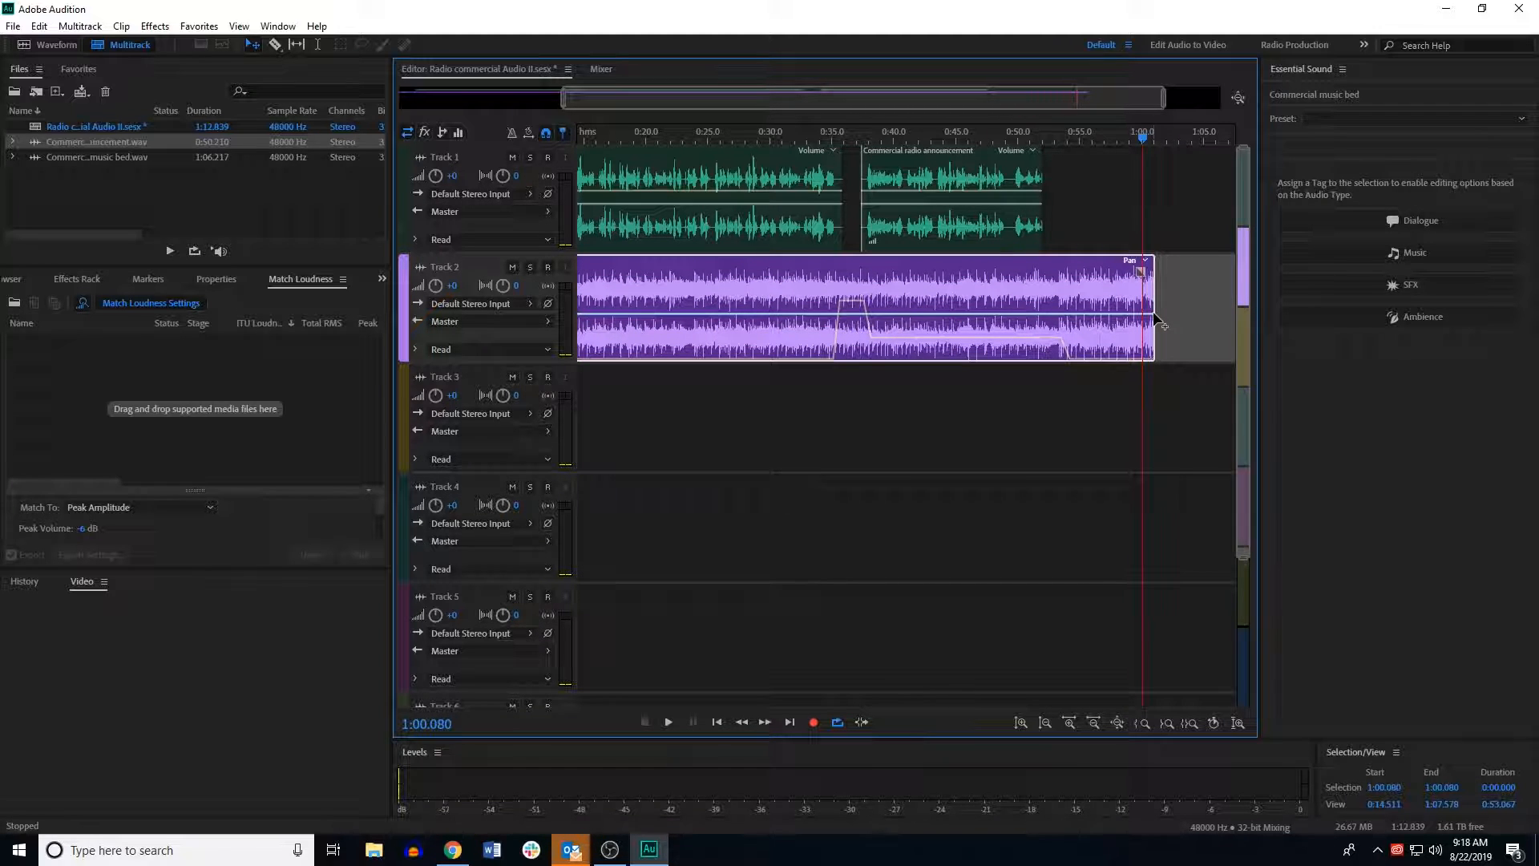
double_click(1151, 305)
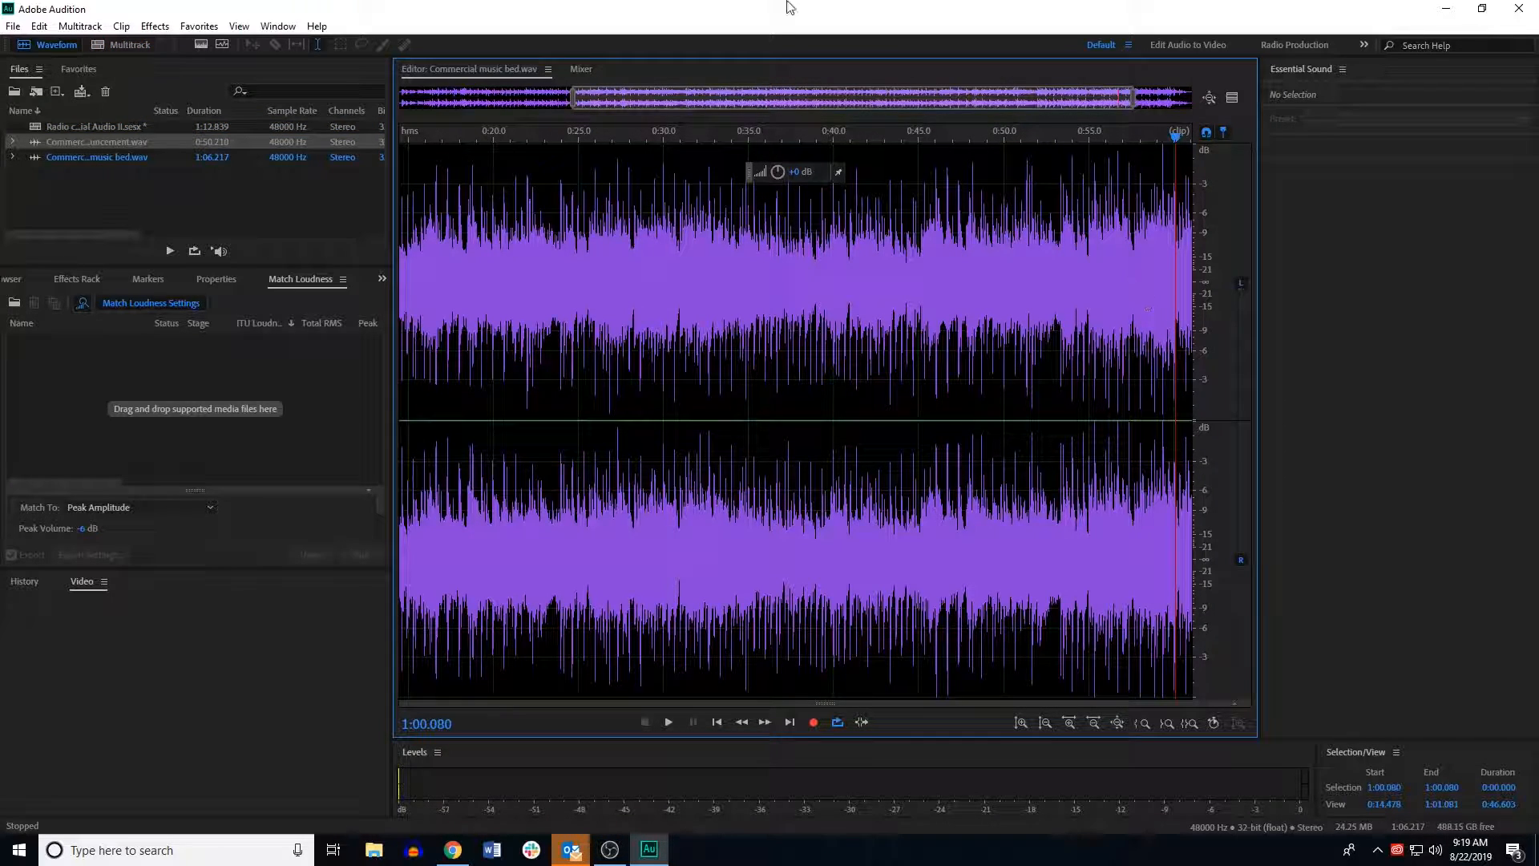
click(128, 45)
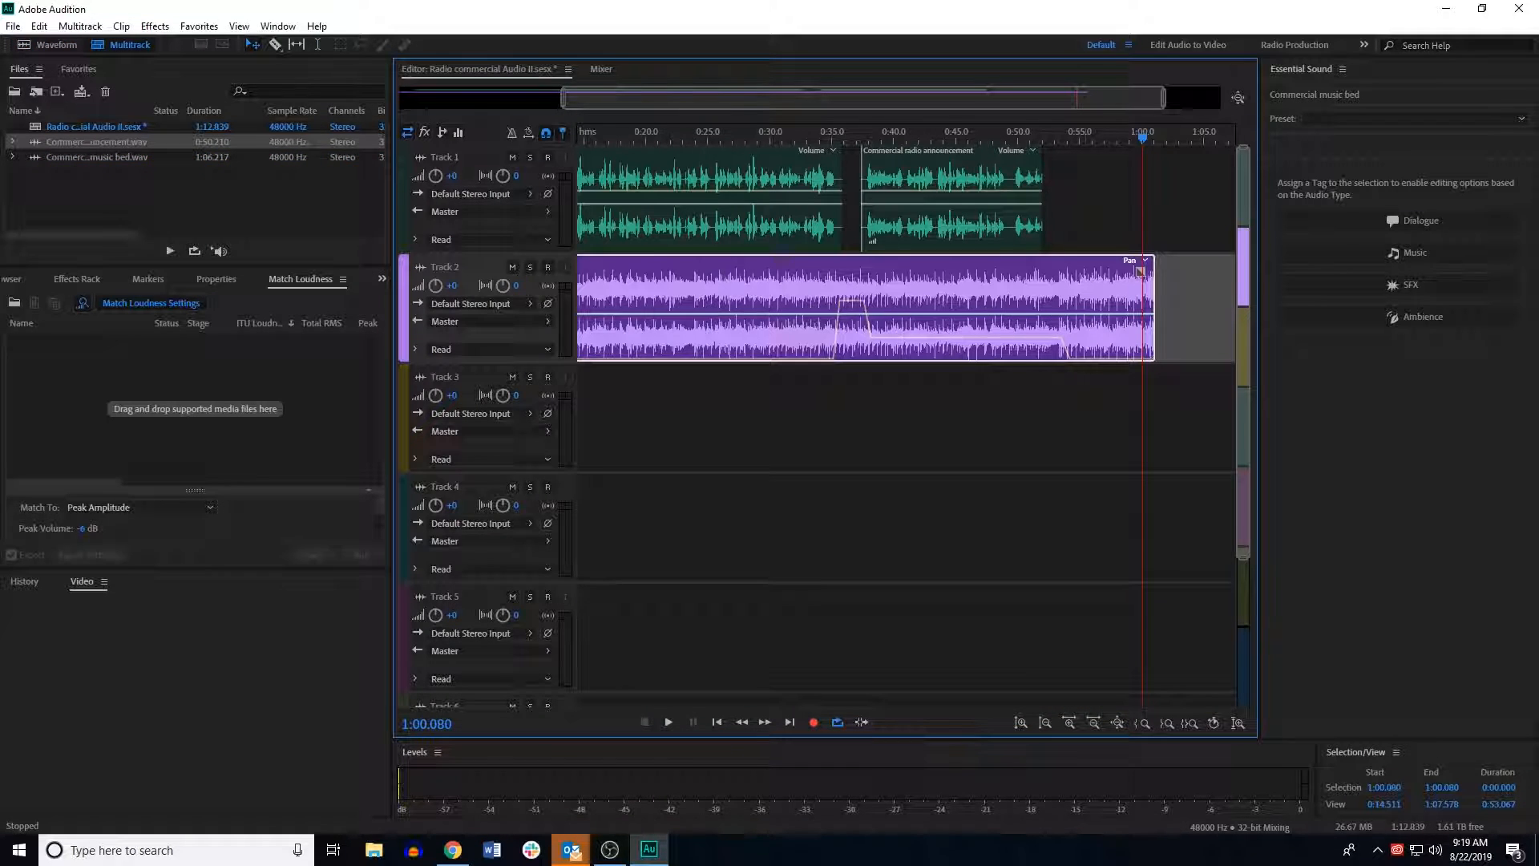
drag(1152, 310, 1141, 312)
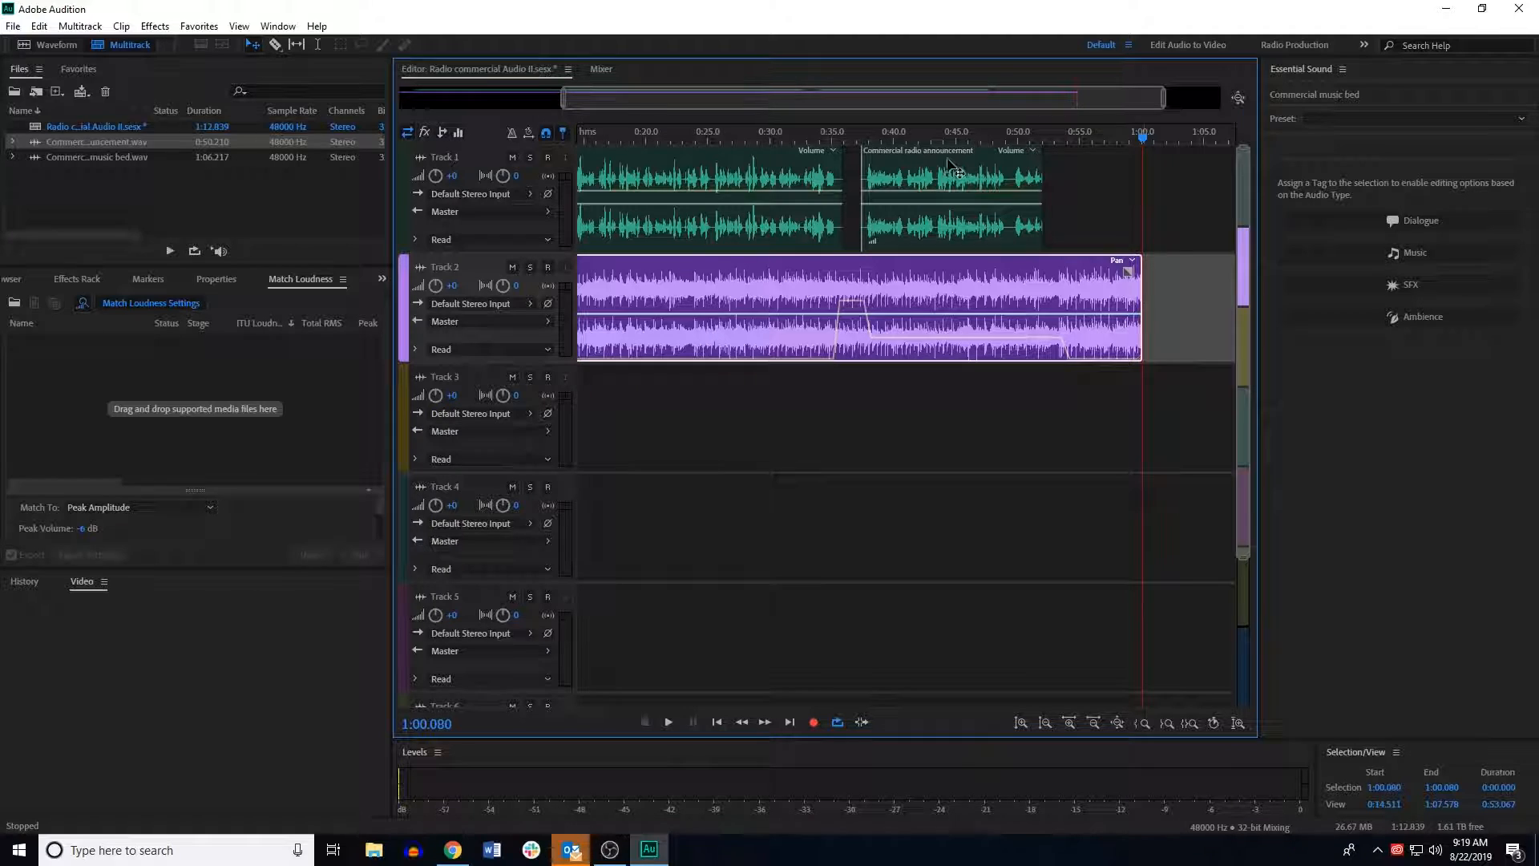
Step: Move the second announcement part later with the Move tool so it starts at about 40 seconds
click(922, 166)
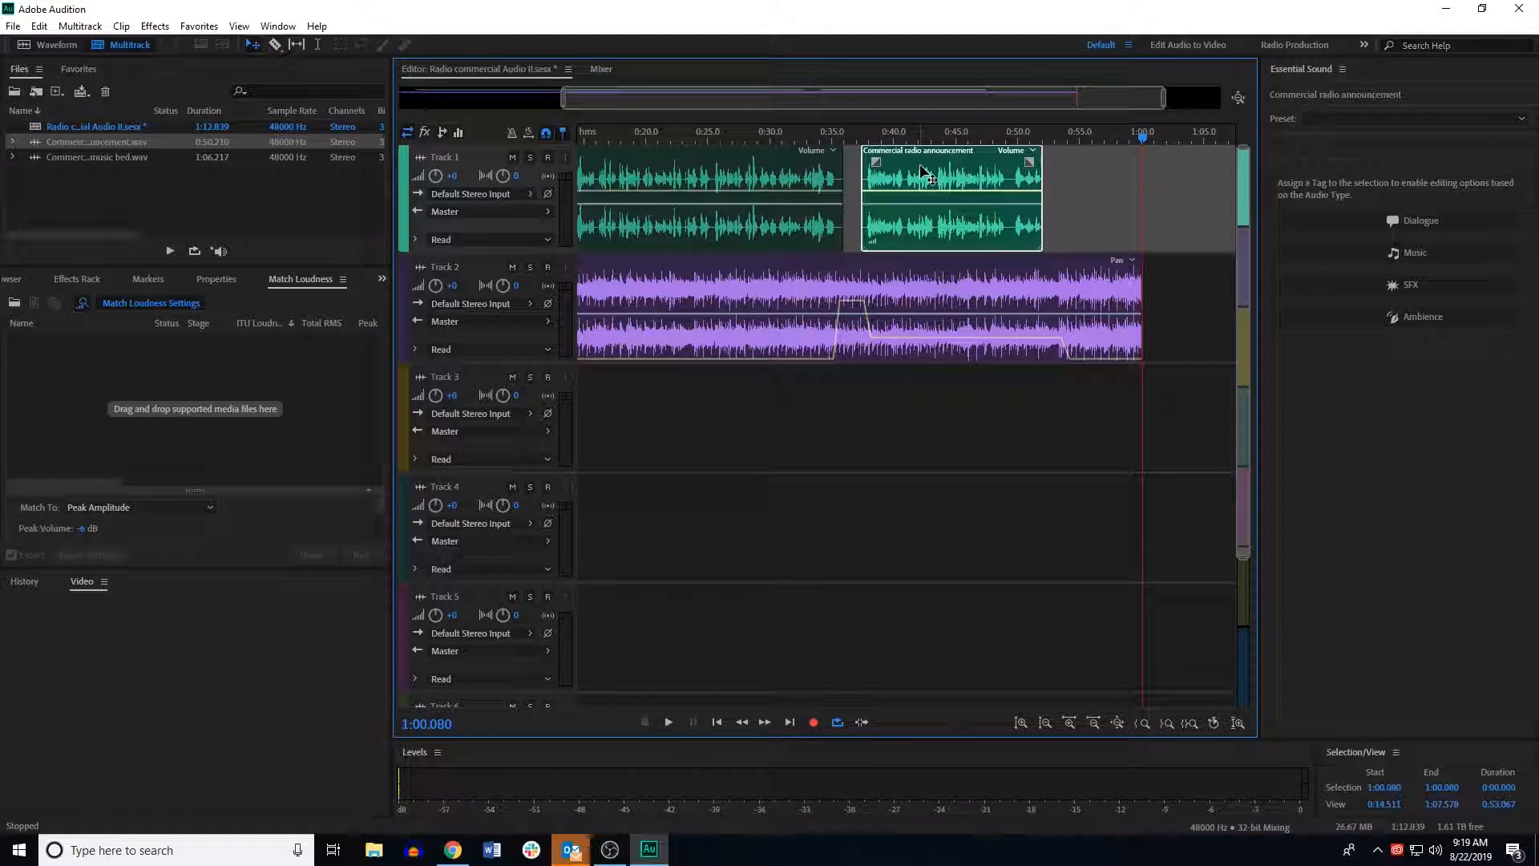
click(274, 46)
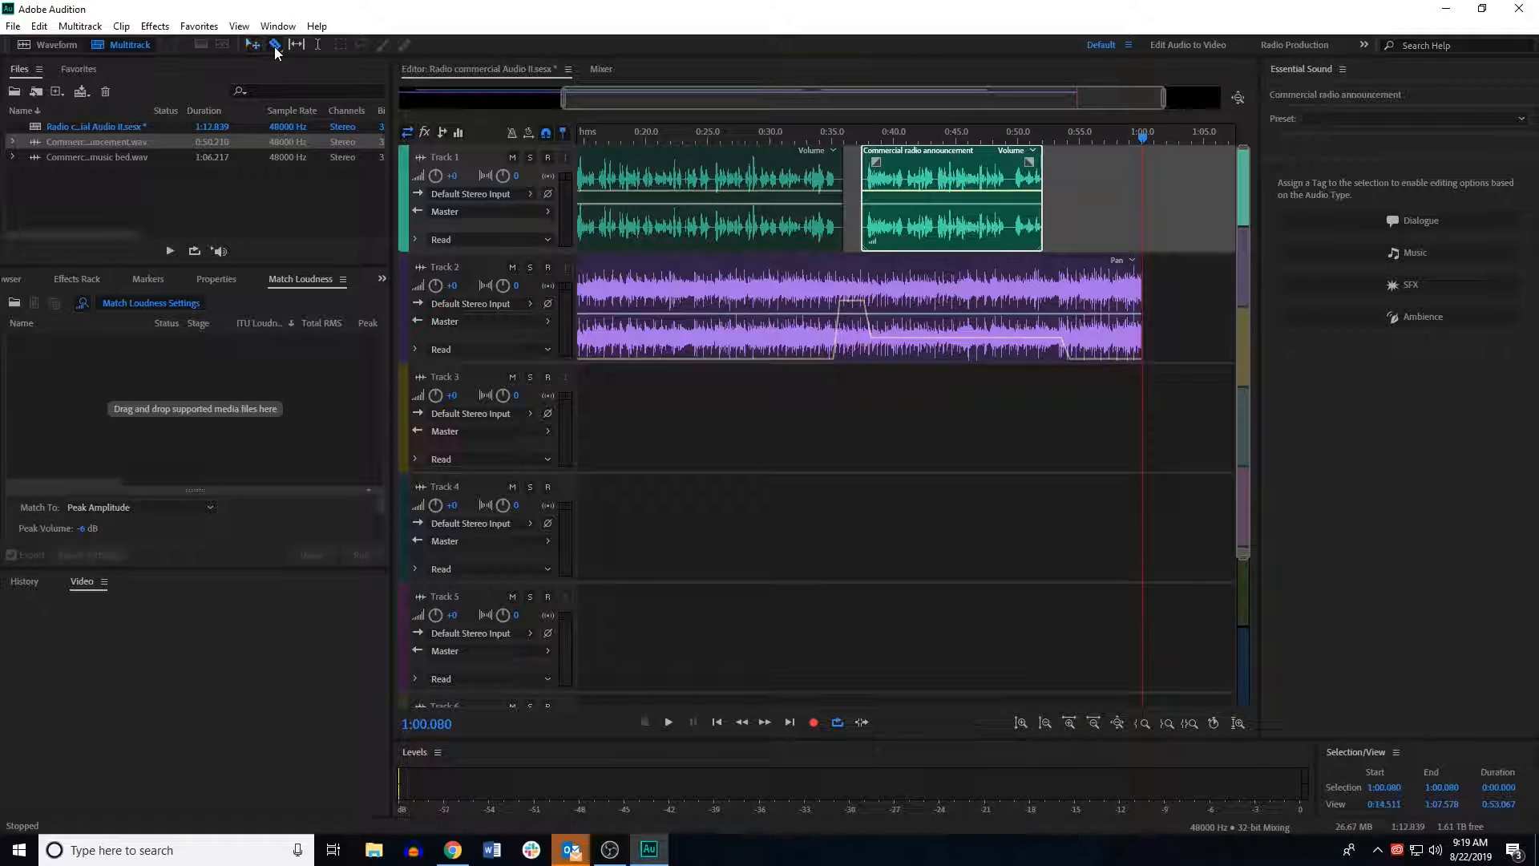
click(253, 44)
drag(904, 190, 943, 190)
Step: Shift the music bed's ducking keyframes to line up with the second announcement part's new start
click(865, 313)
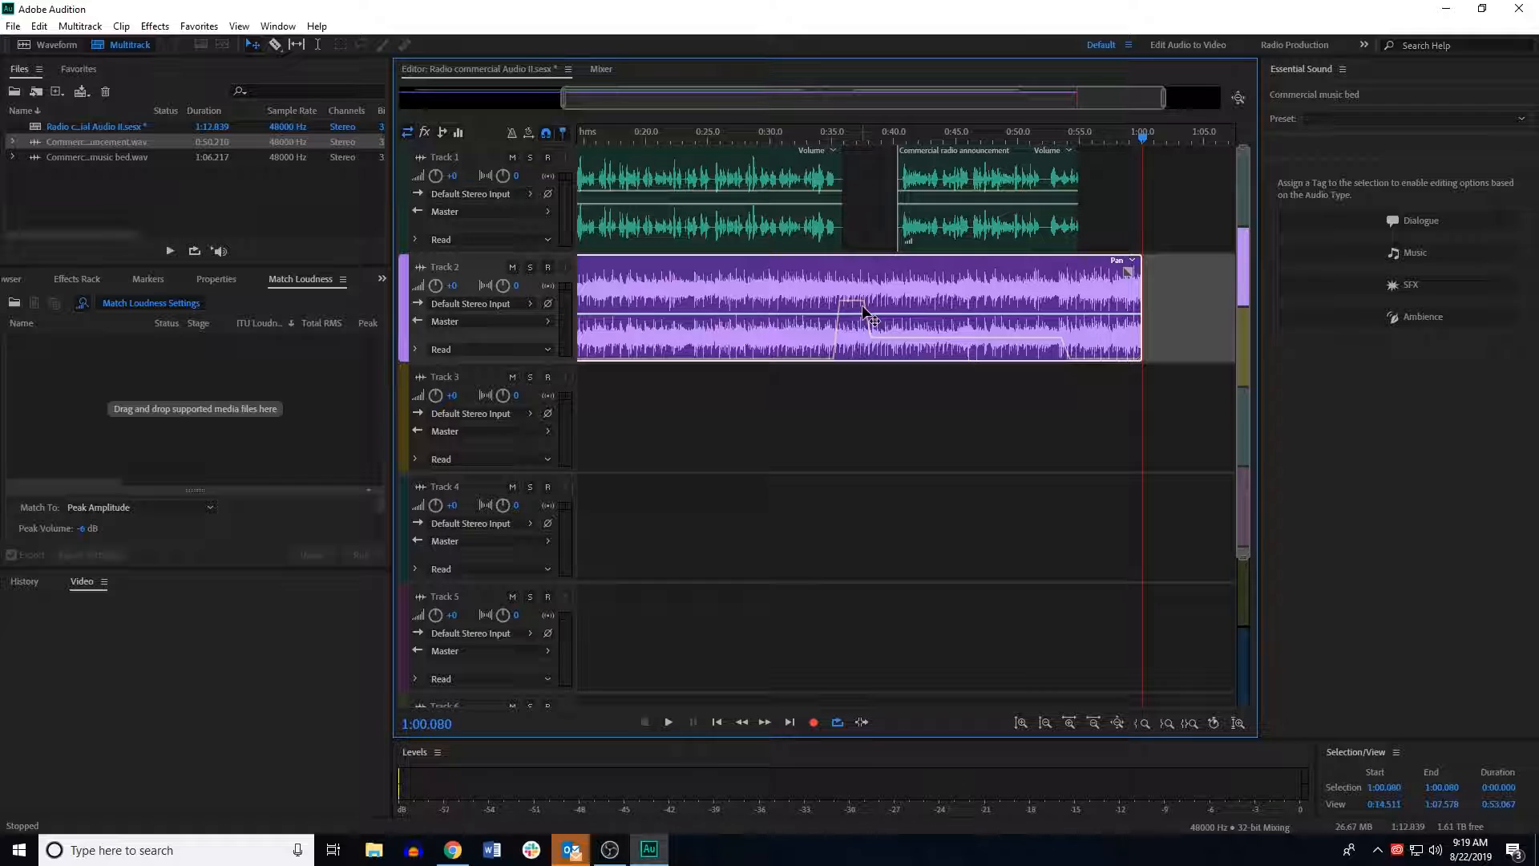
drag(854, 301, 889, 337)
click(872, 303)
click(891, 335)
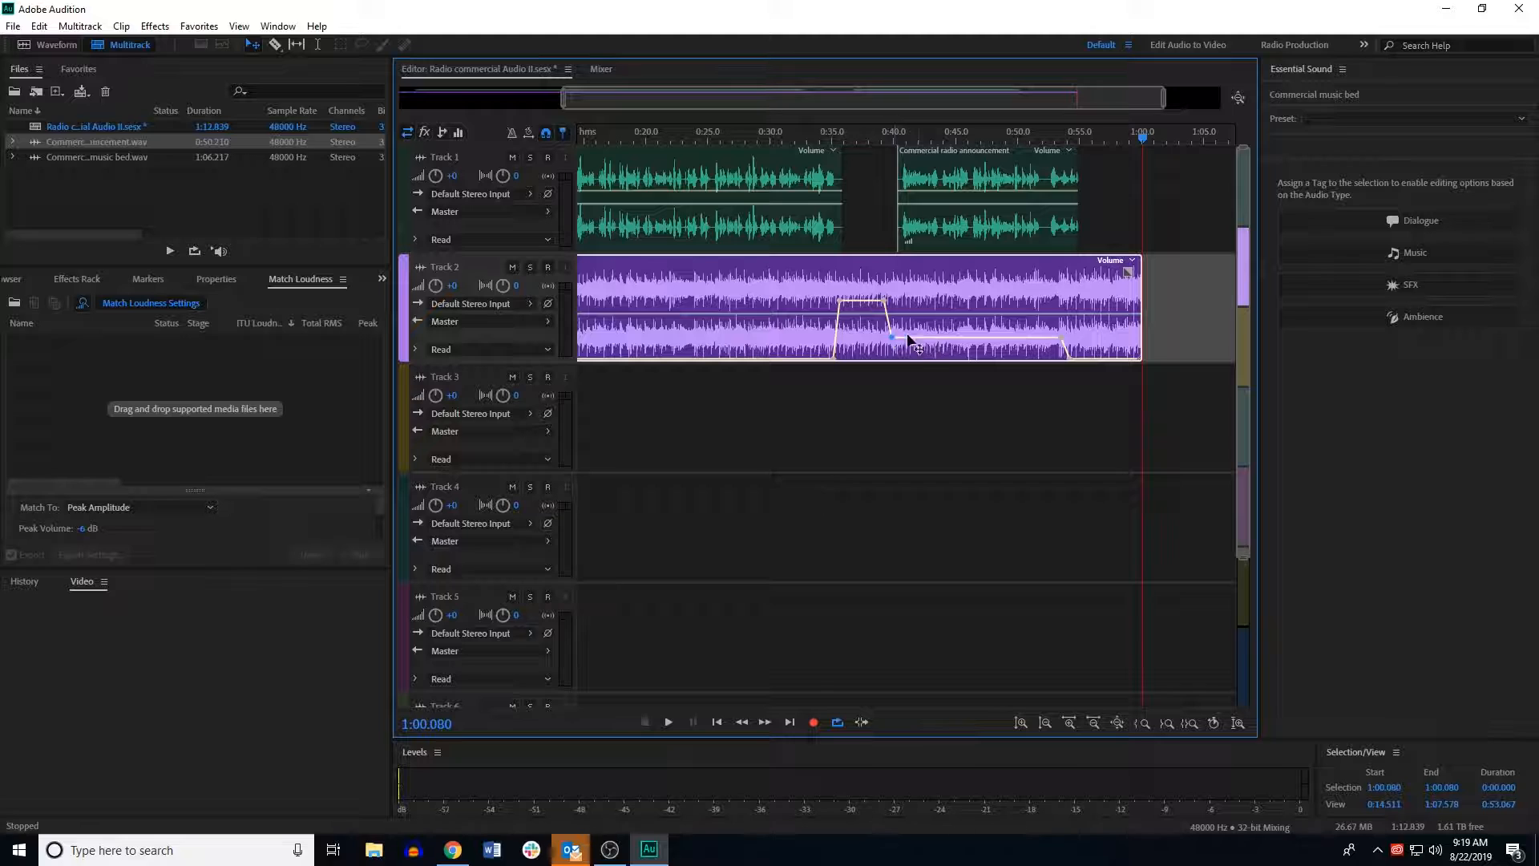
Step: Raise the music bed after the announcement ends and fade it out to silence at the clip's end
drag(1061, 336, 1069, 359)
drag(1076, 338, 1078, 305)
click(1122, 300)
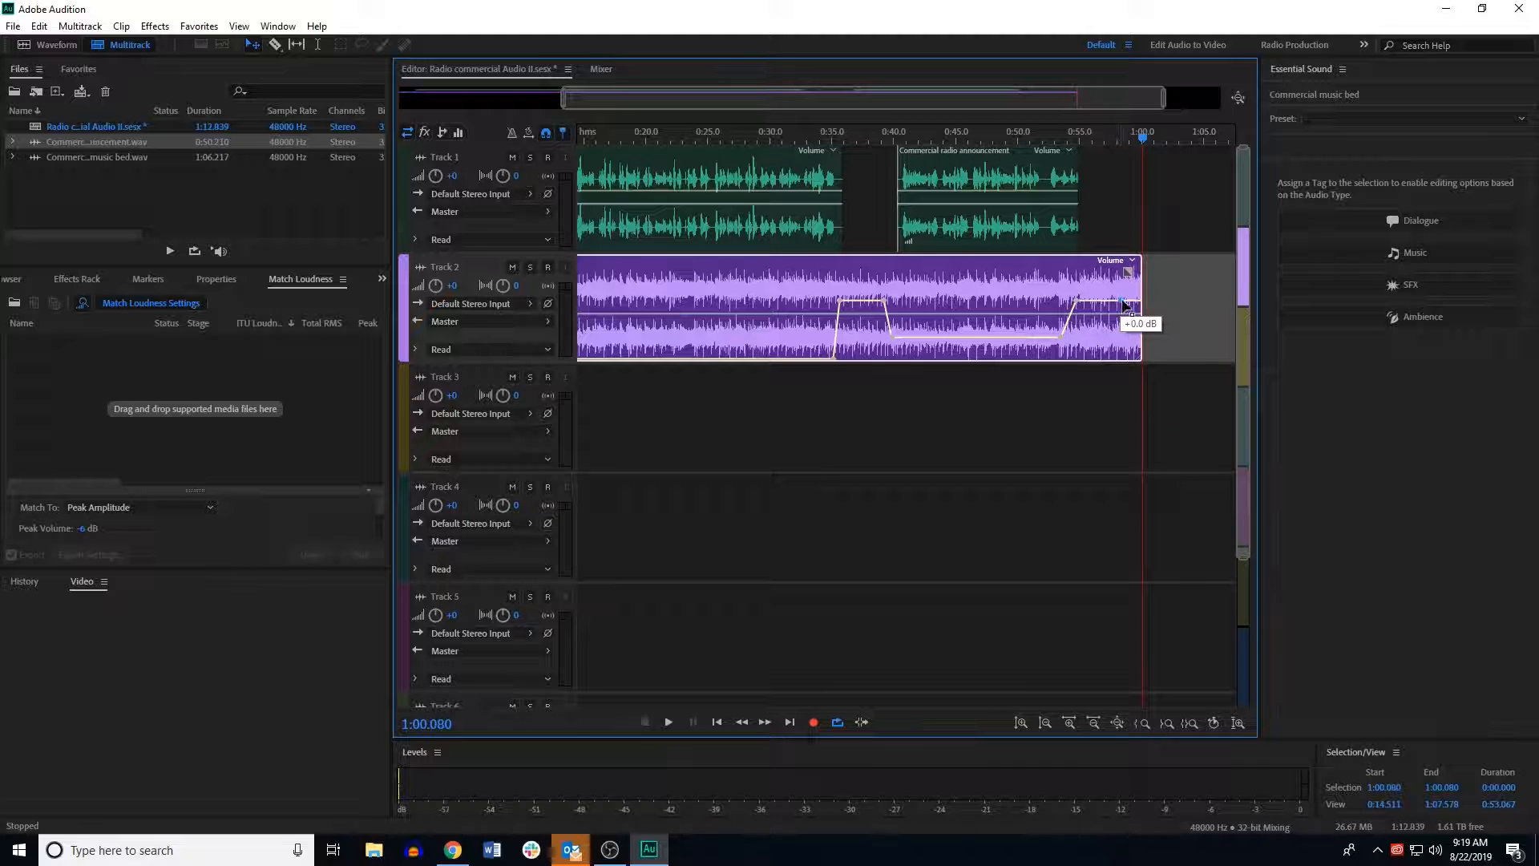
drag(1130, 307, 1134, 365)
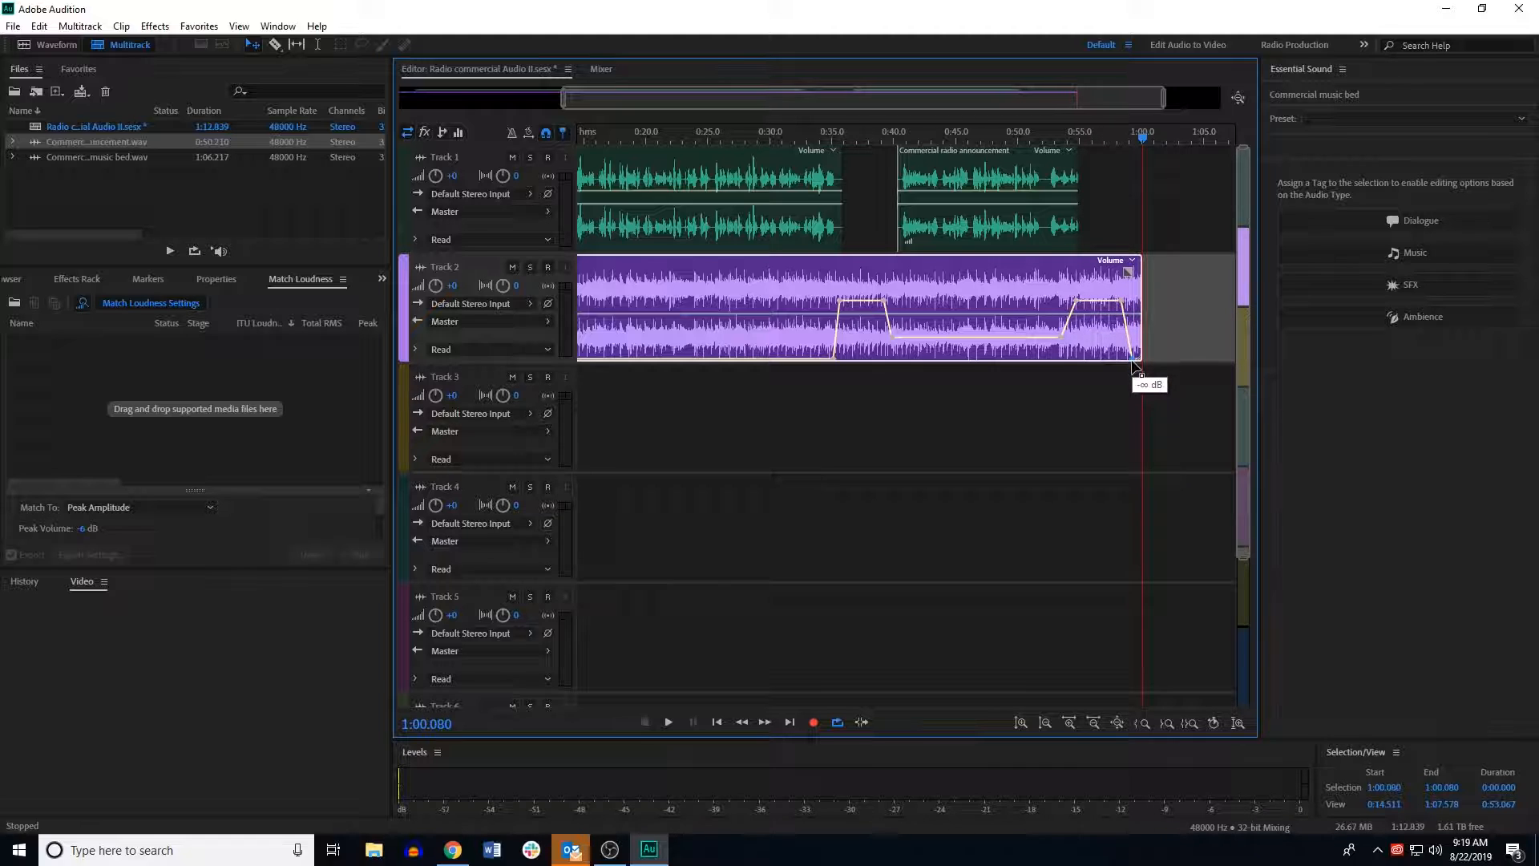
Step: Play back the mix from about 30 seconds to check the music volume changes
drag(1146, 143, 767, 172)
key(space)
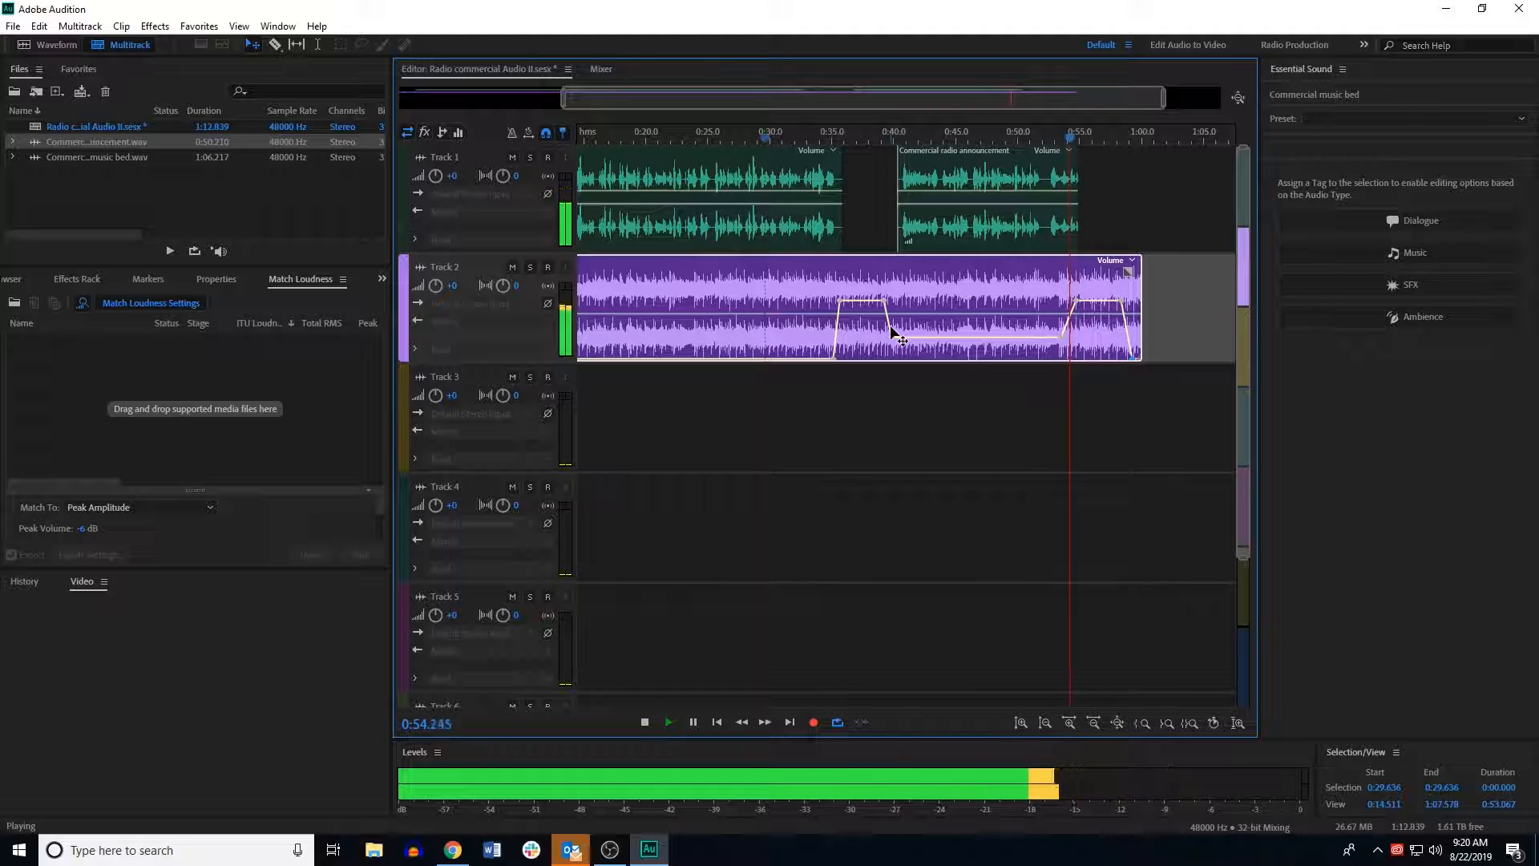
key(space)
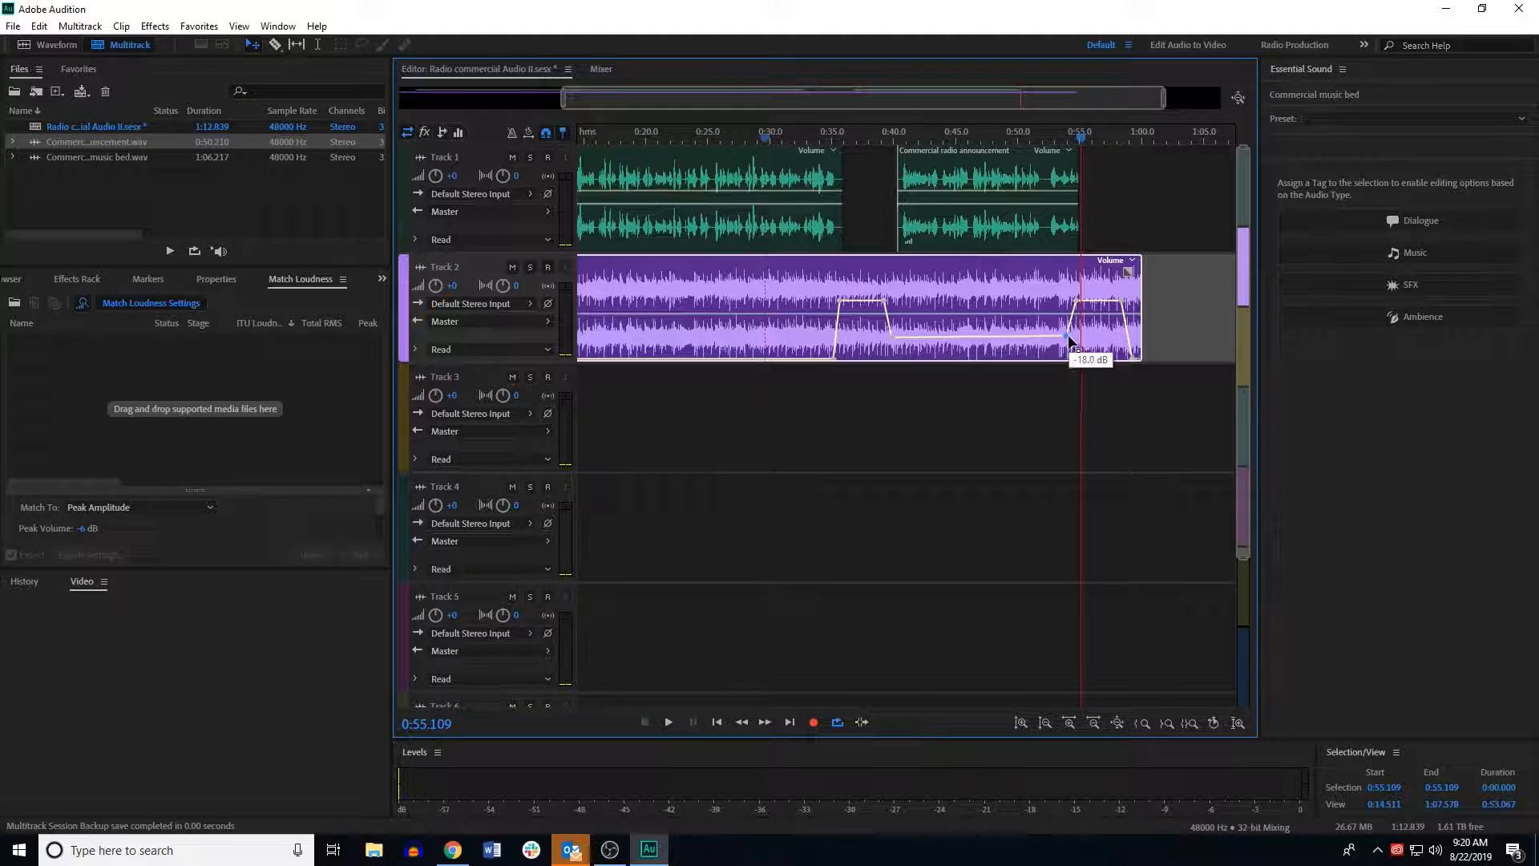
Step: Move the music bed's rise after the announcement slightly later, to about 56 seconds
drag(1070, 339, 1075, 344)
drag(1077, 301, 1087, 301)
drag(1074, 336, 1097, 302)
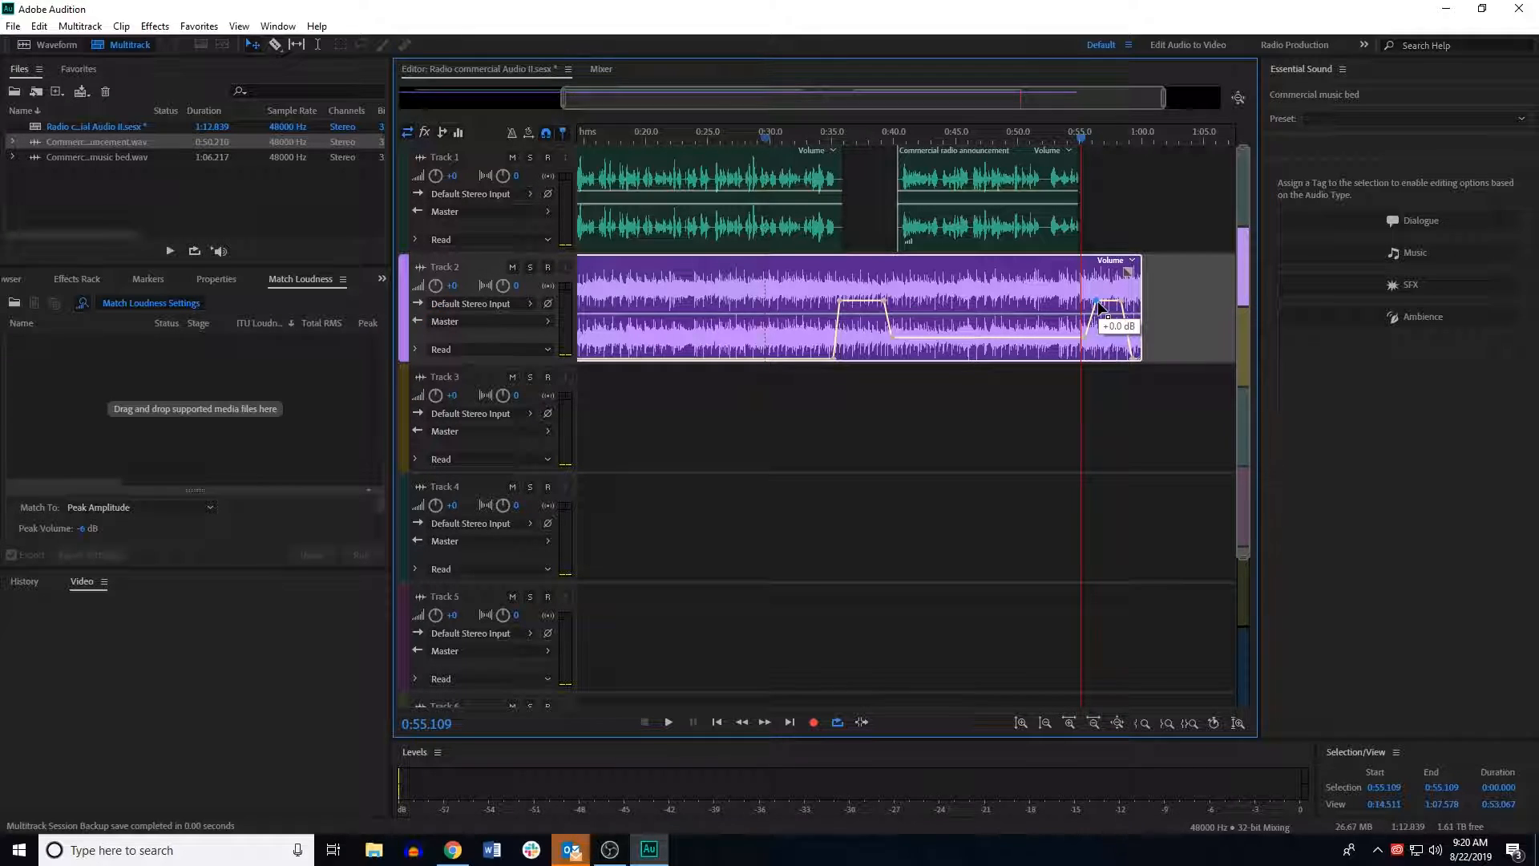
Step: Play back the mix around the end of the first part and the start of the second announcement part
click(1060, 141)
key(space)
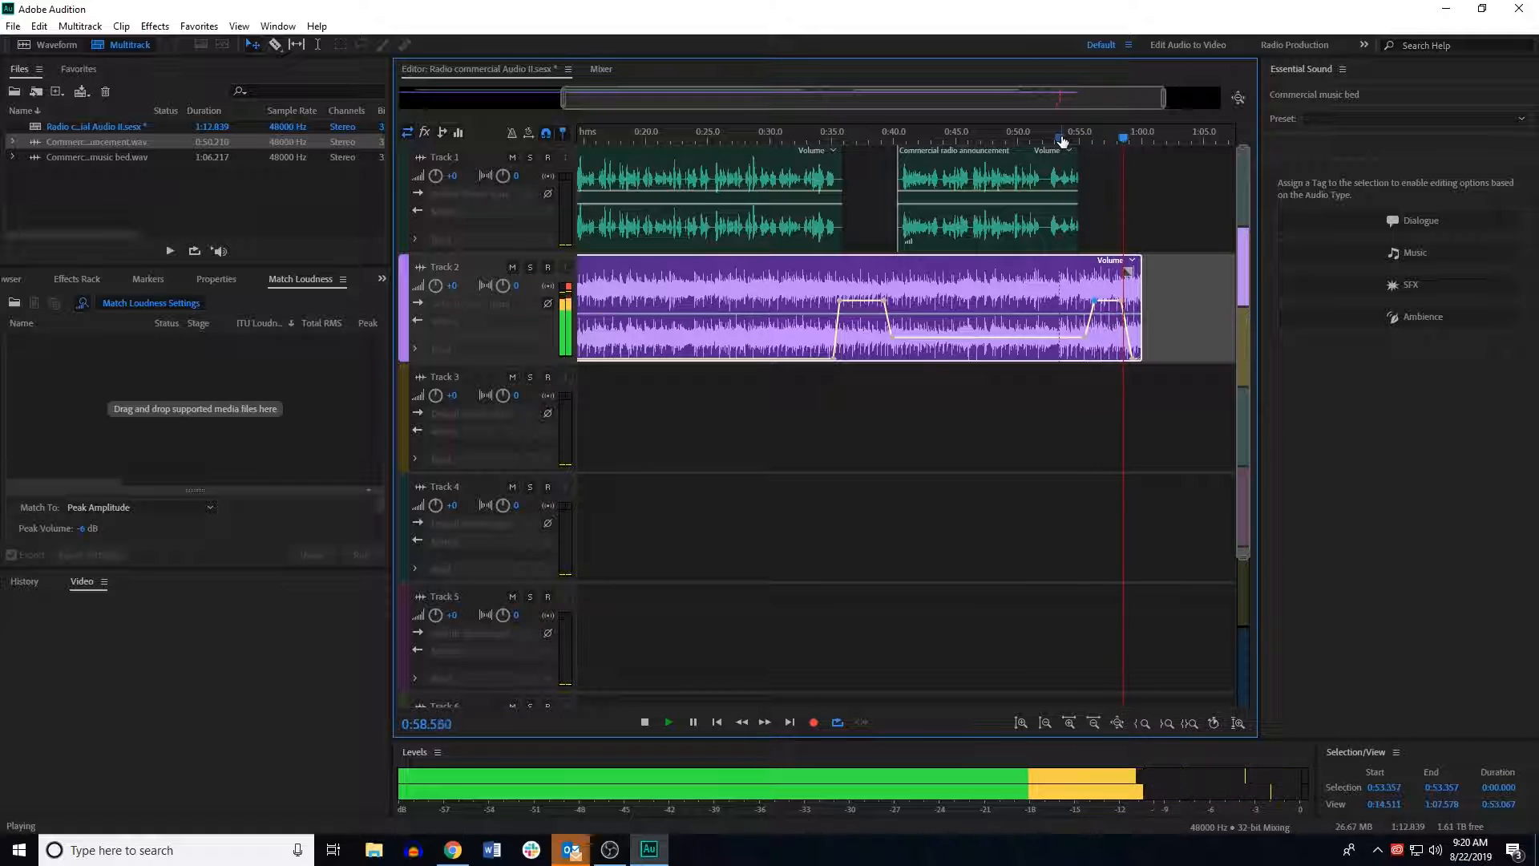
key(space)
click(897, 137)
drag(899, 151, 1005, 155)
key(space)
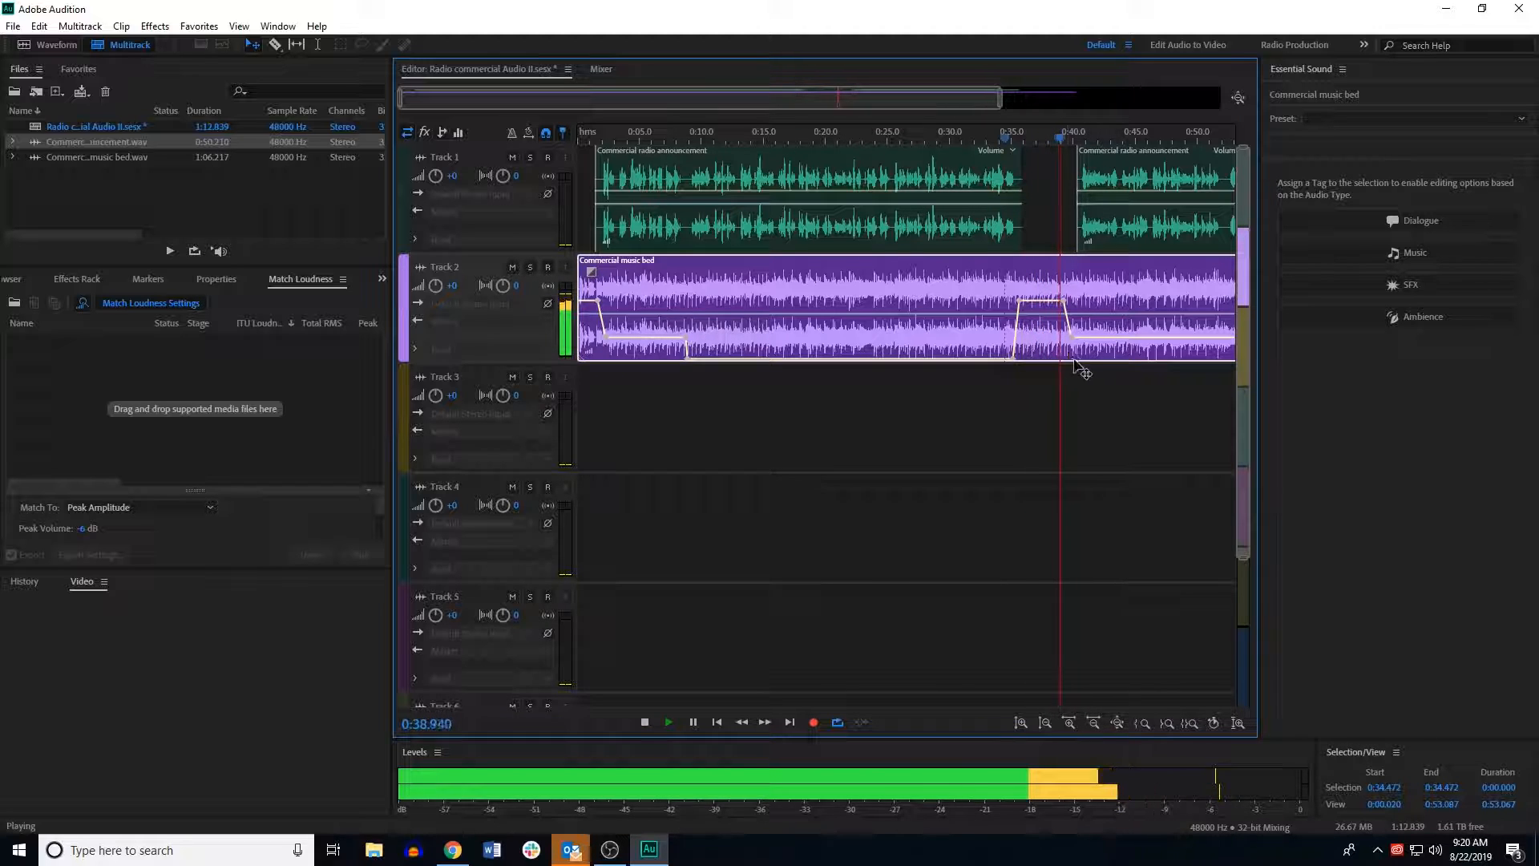
key(space)
Step: Adjust the music bed's ducking keyframes near 40 seconds to match the second announcement part, and preview
drag(1078, 336, 1069, 302)
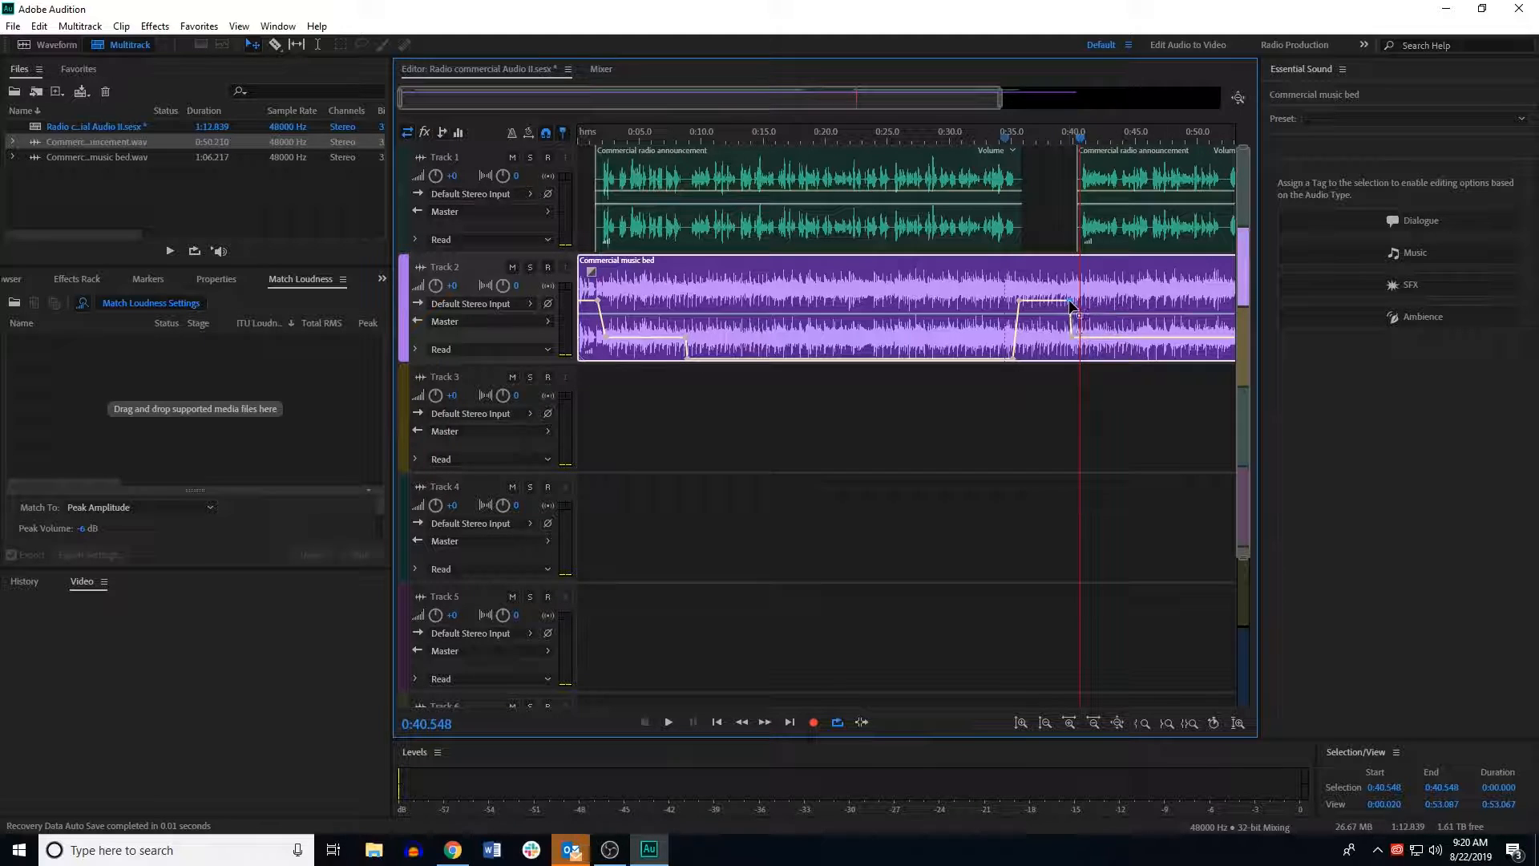
click(1085, 337)
drag(1079, 143, 1019, 144)
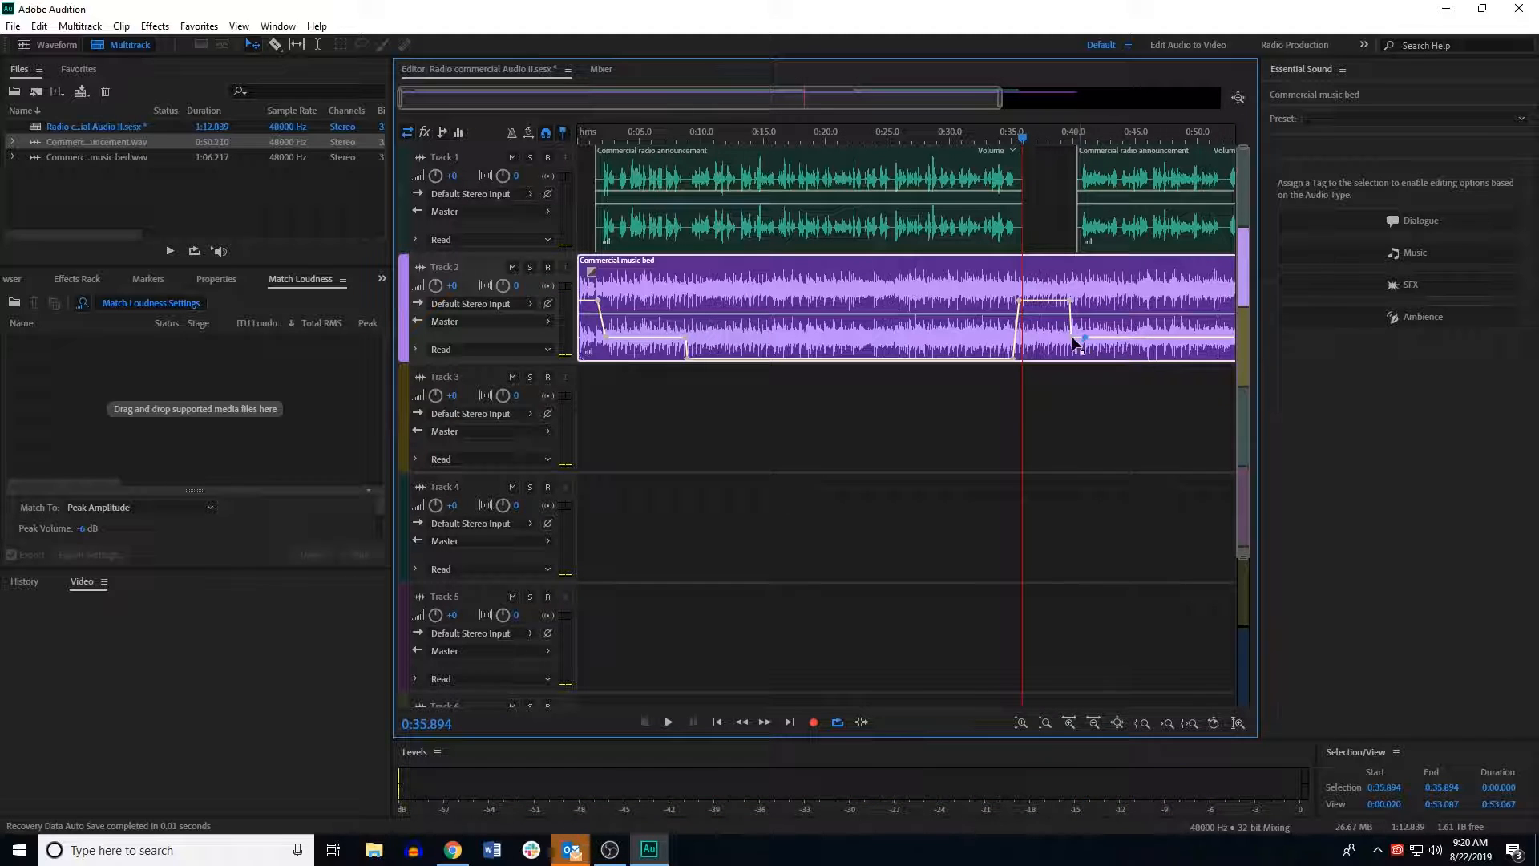
drag(1075, 337, 1085, 338)
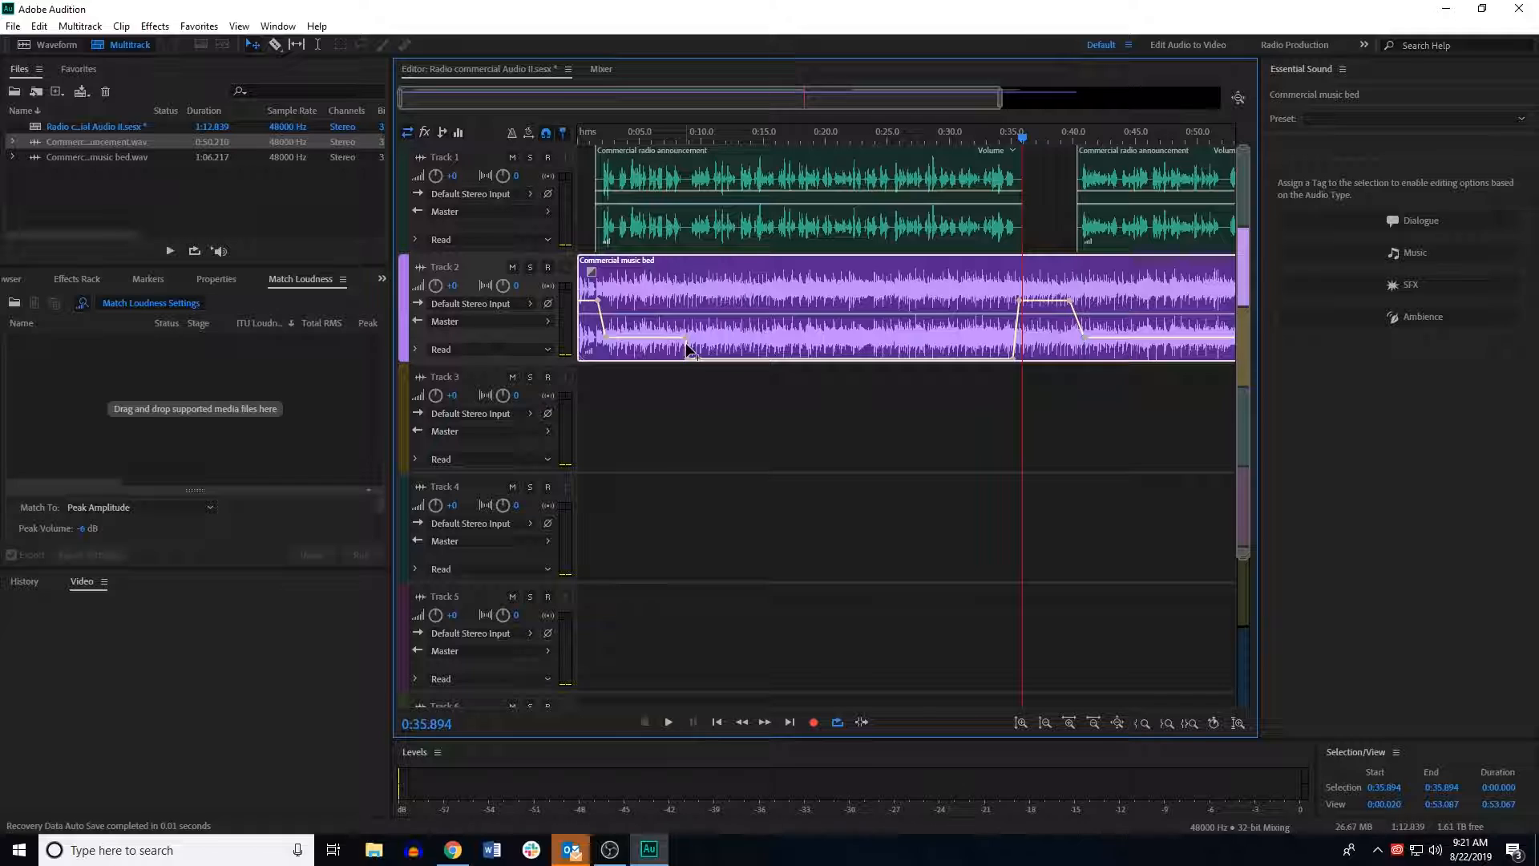
click(1001, 139)
key(space)
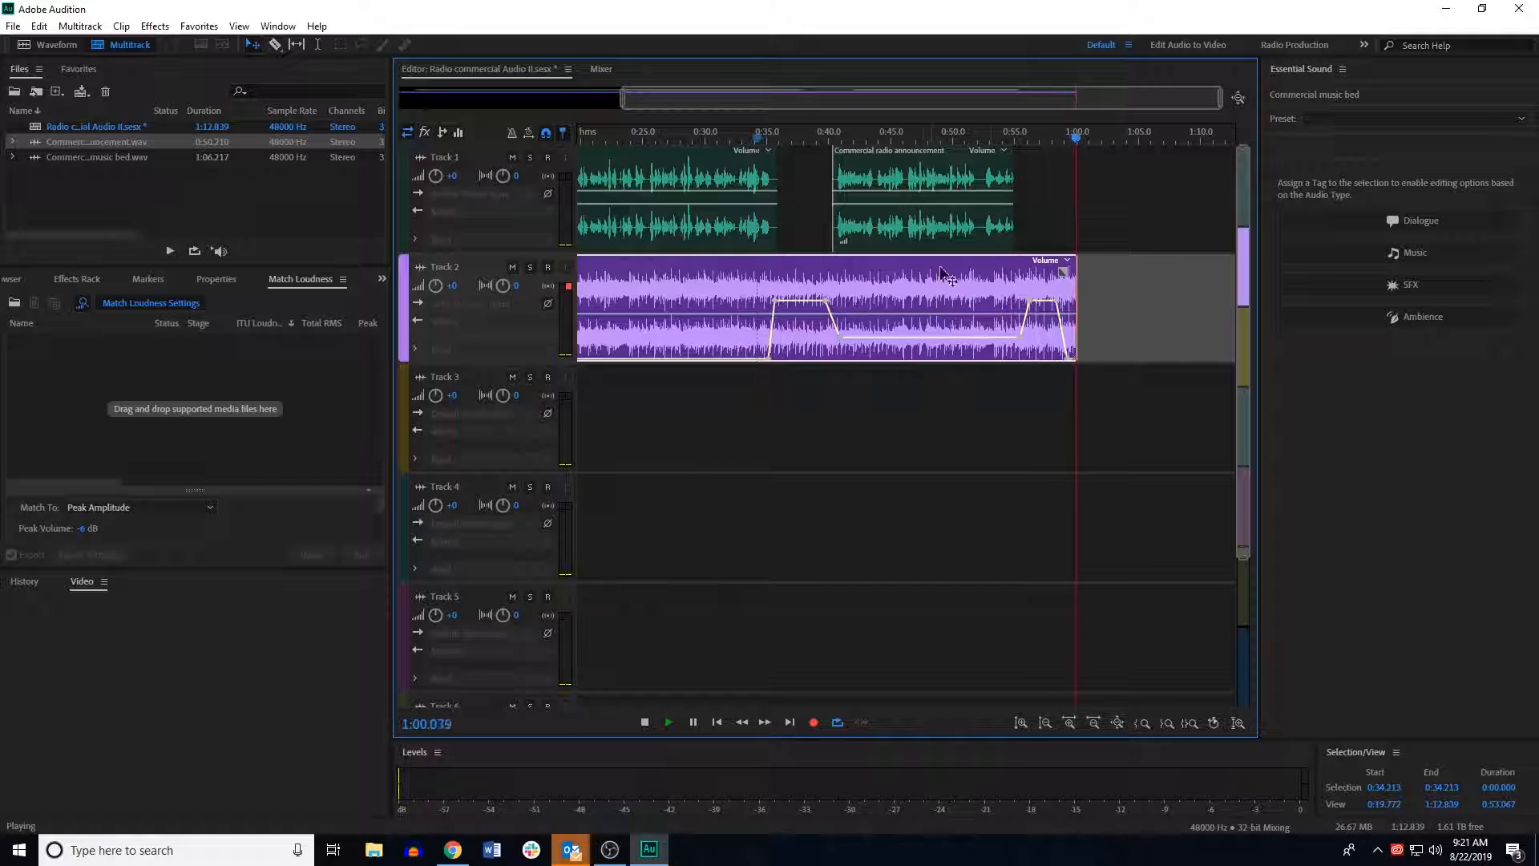
Step: Mix down the entire multitrack session to a new audio file and play the mixdown from the start
key(space)
drag(584, 140, 560, 142)
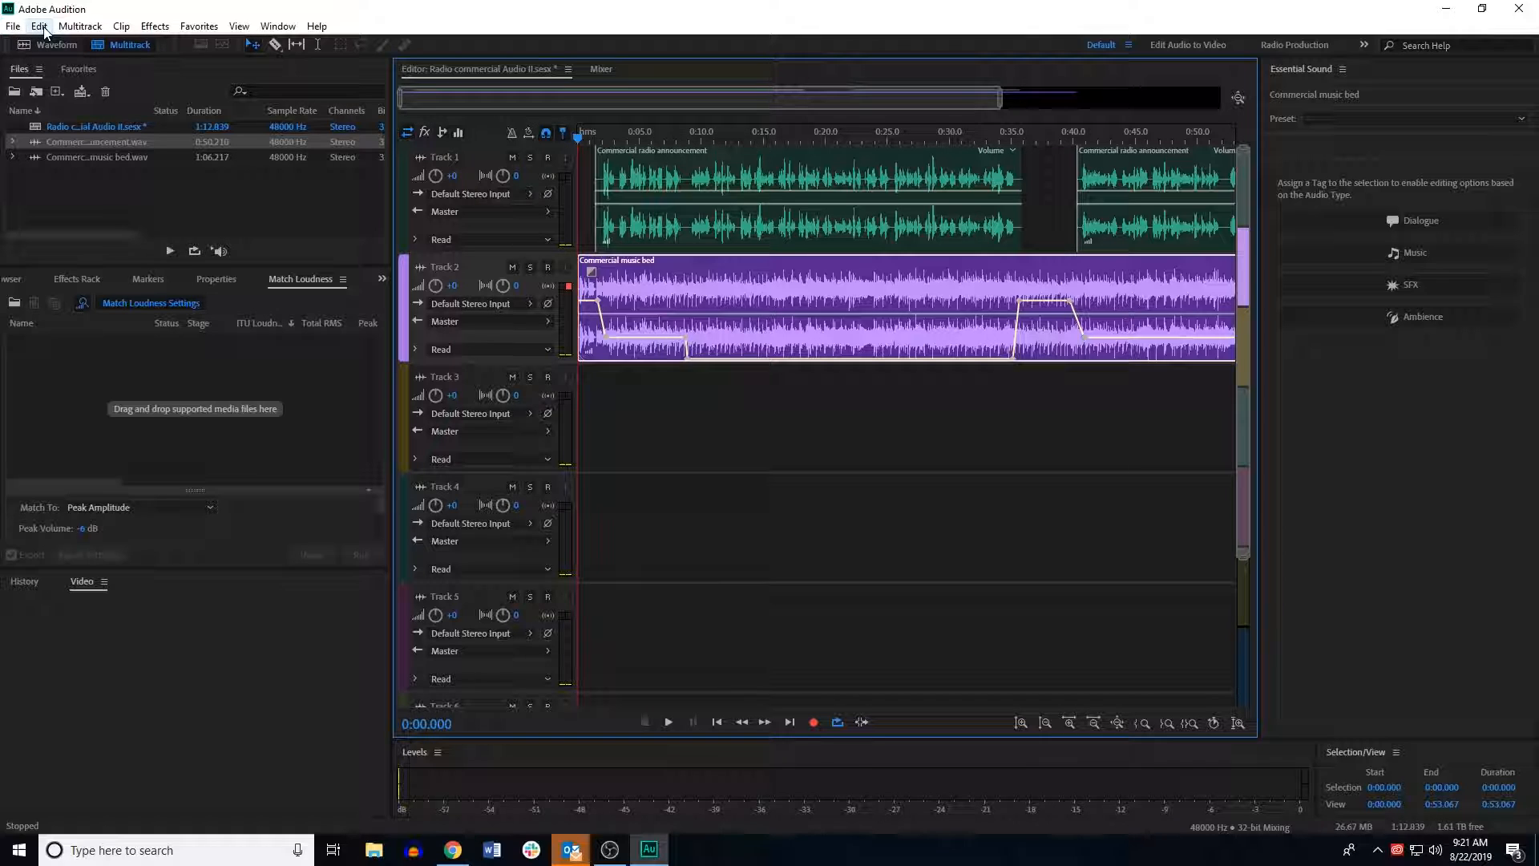
click(40, 26)
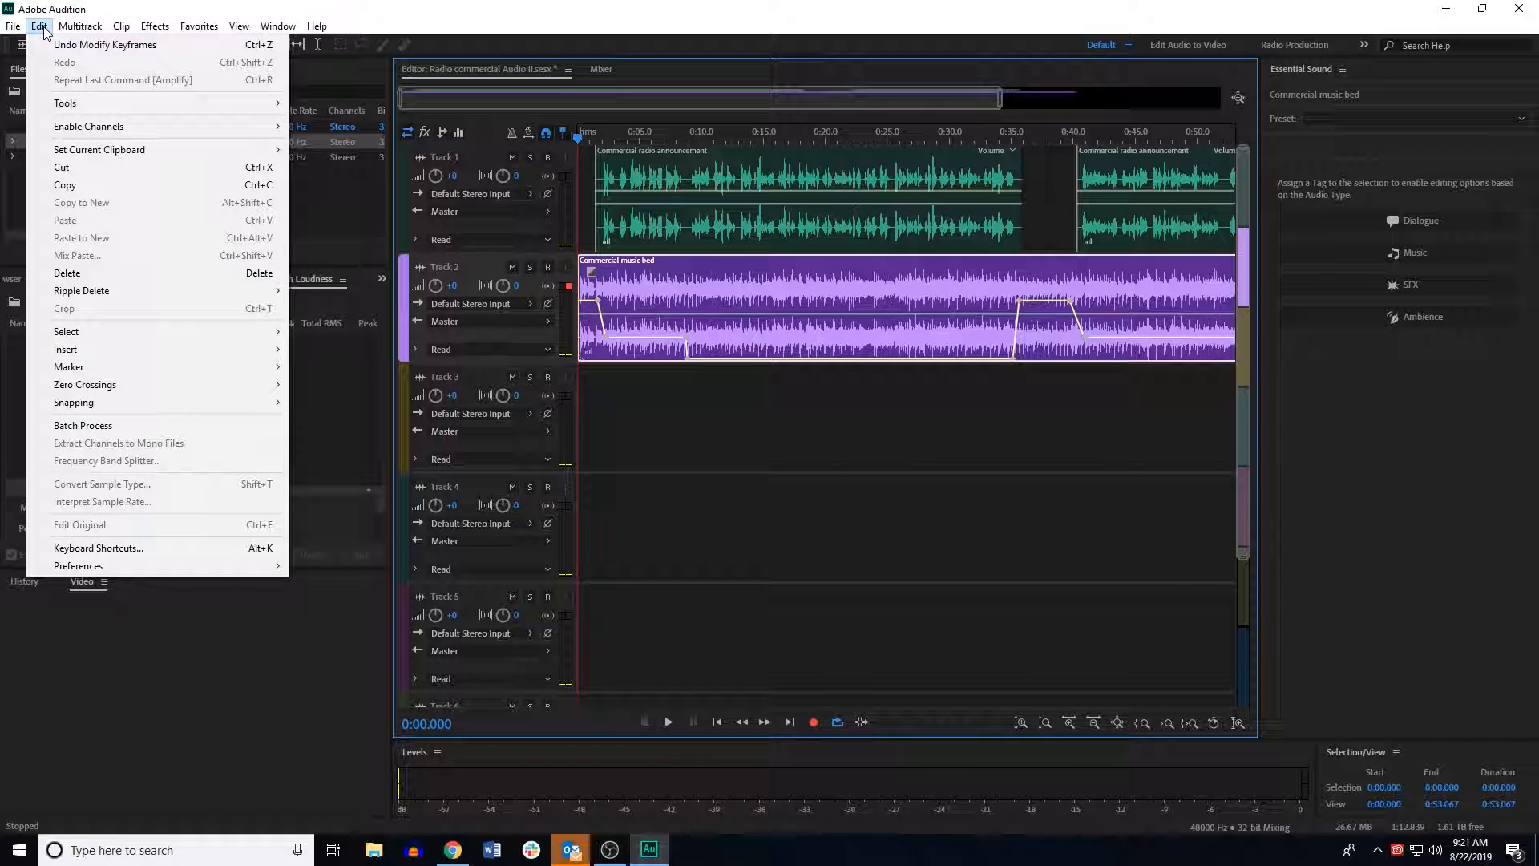
mouse_move(82, 29)
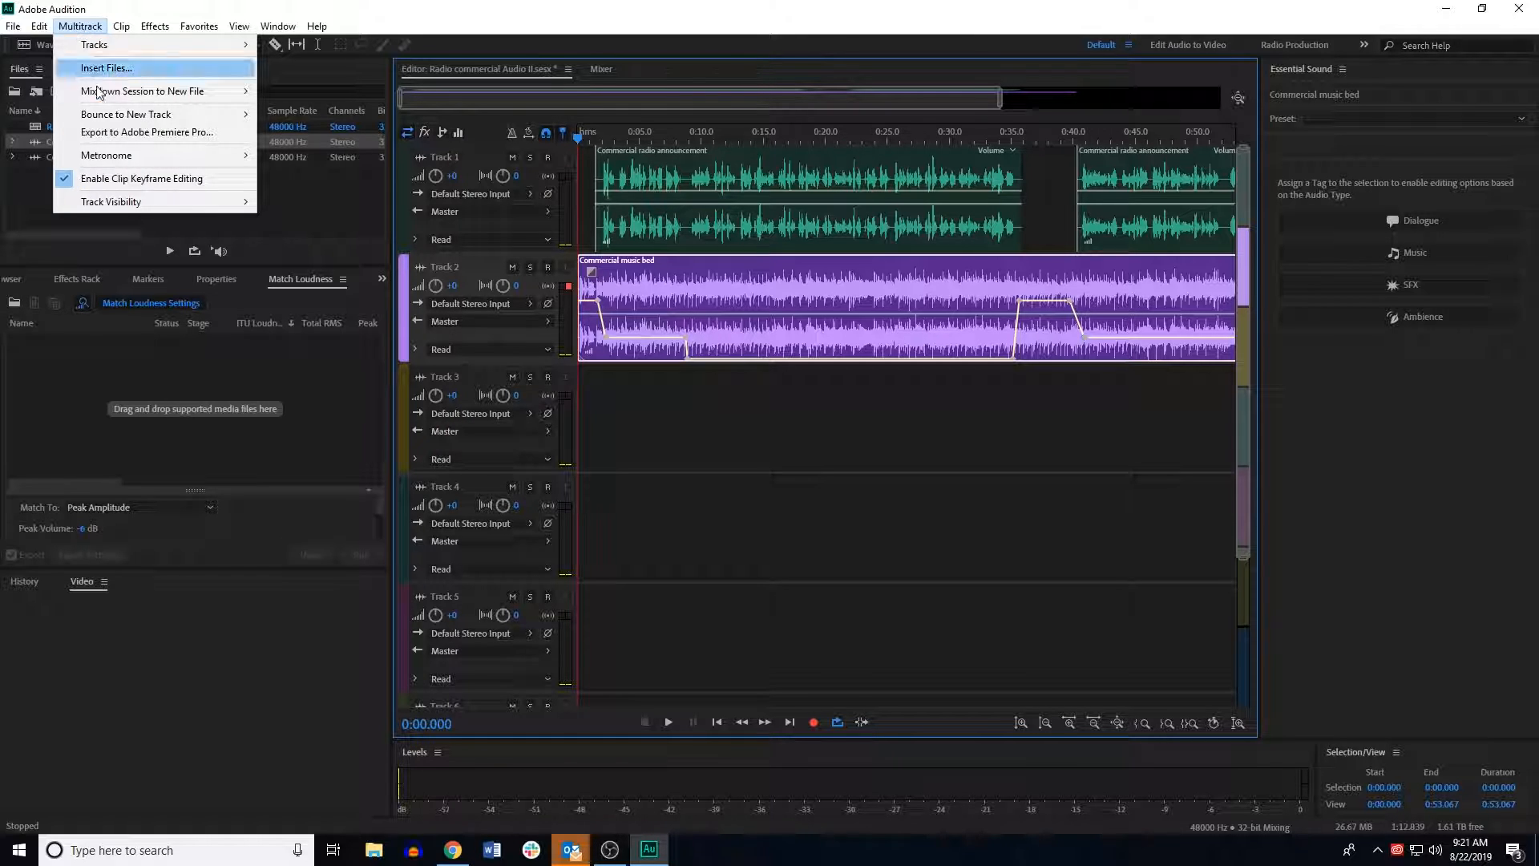
mouse_move(102, 100)
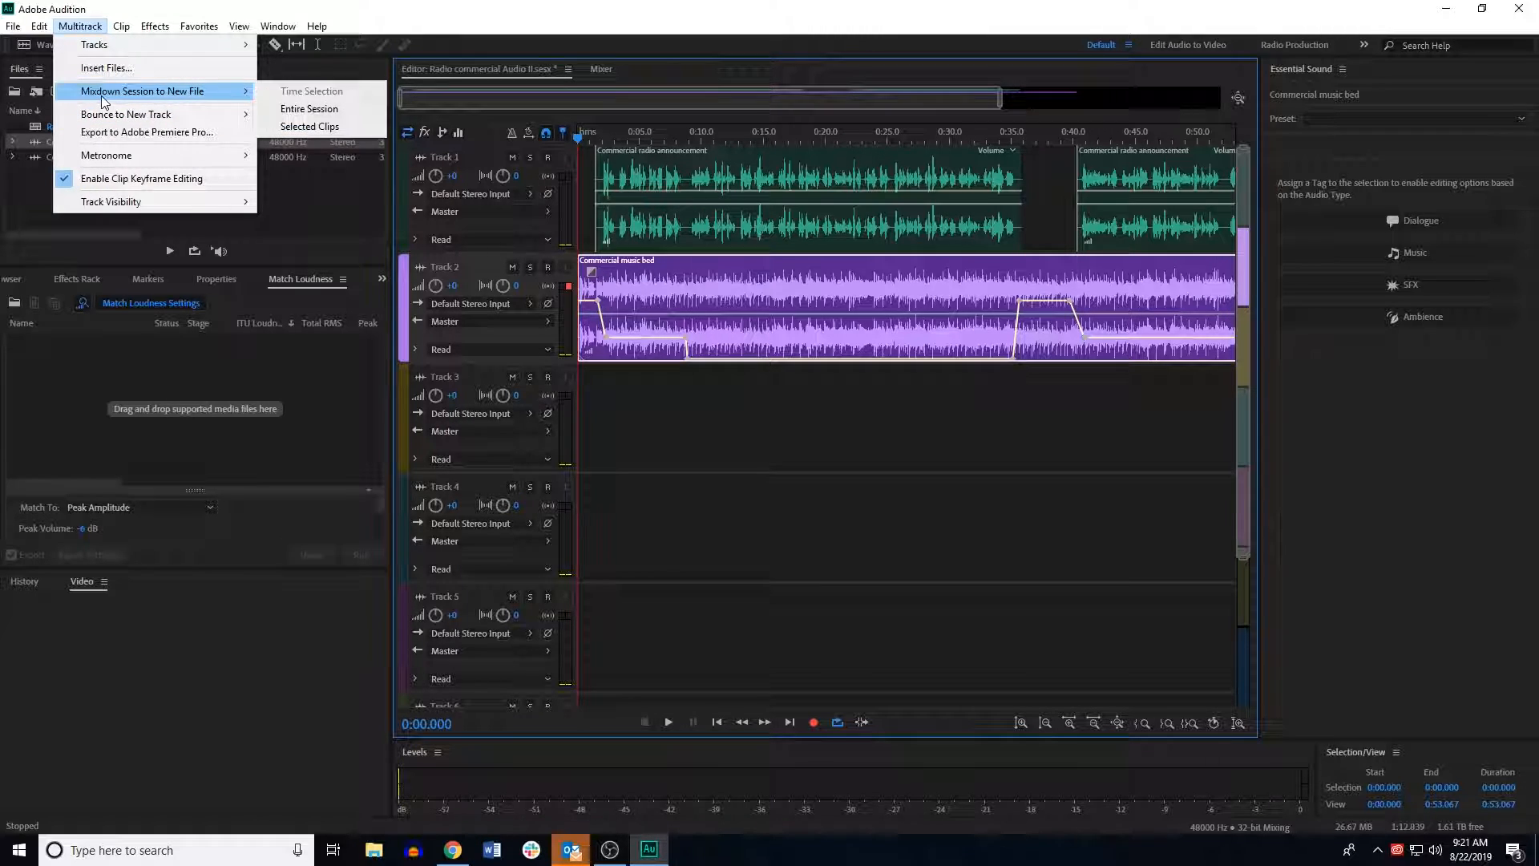
click(333, 108)
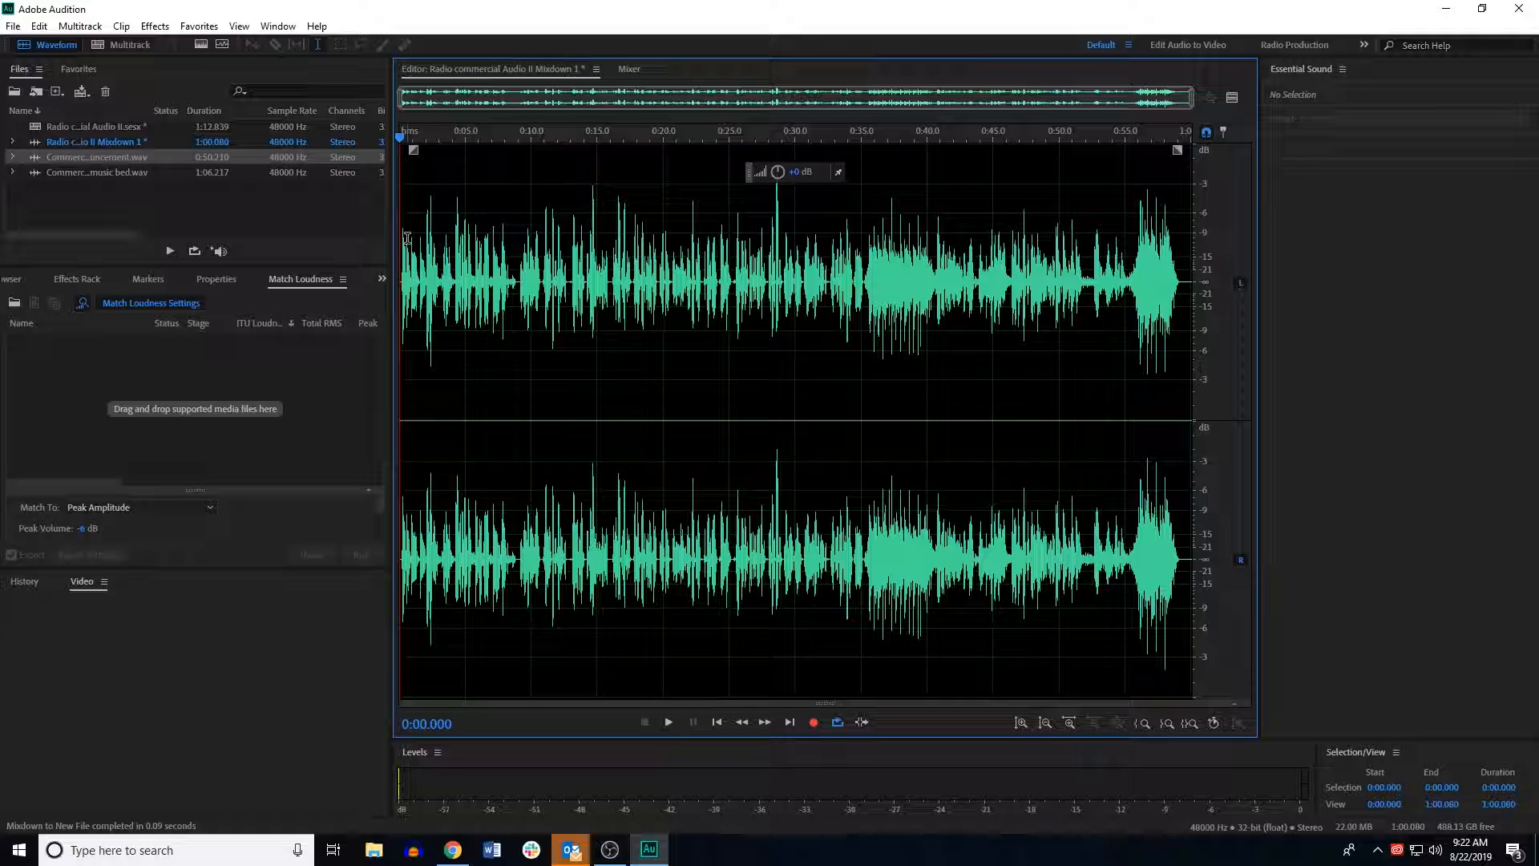
key(space)
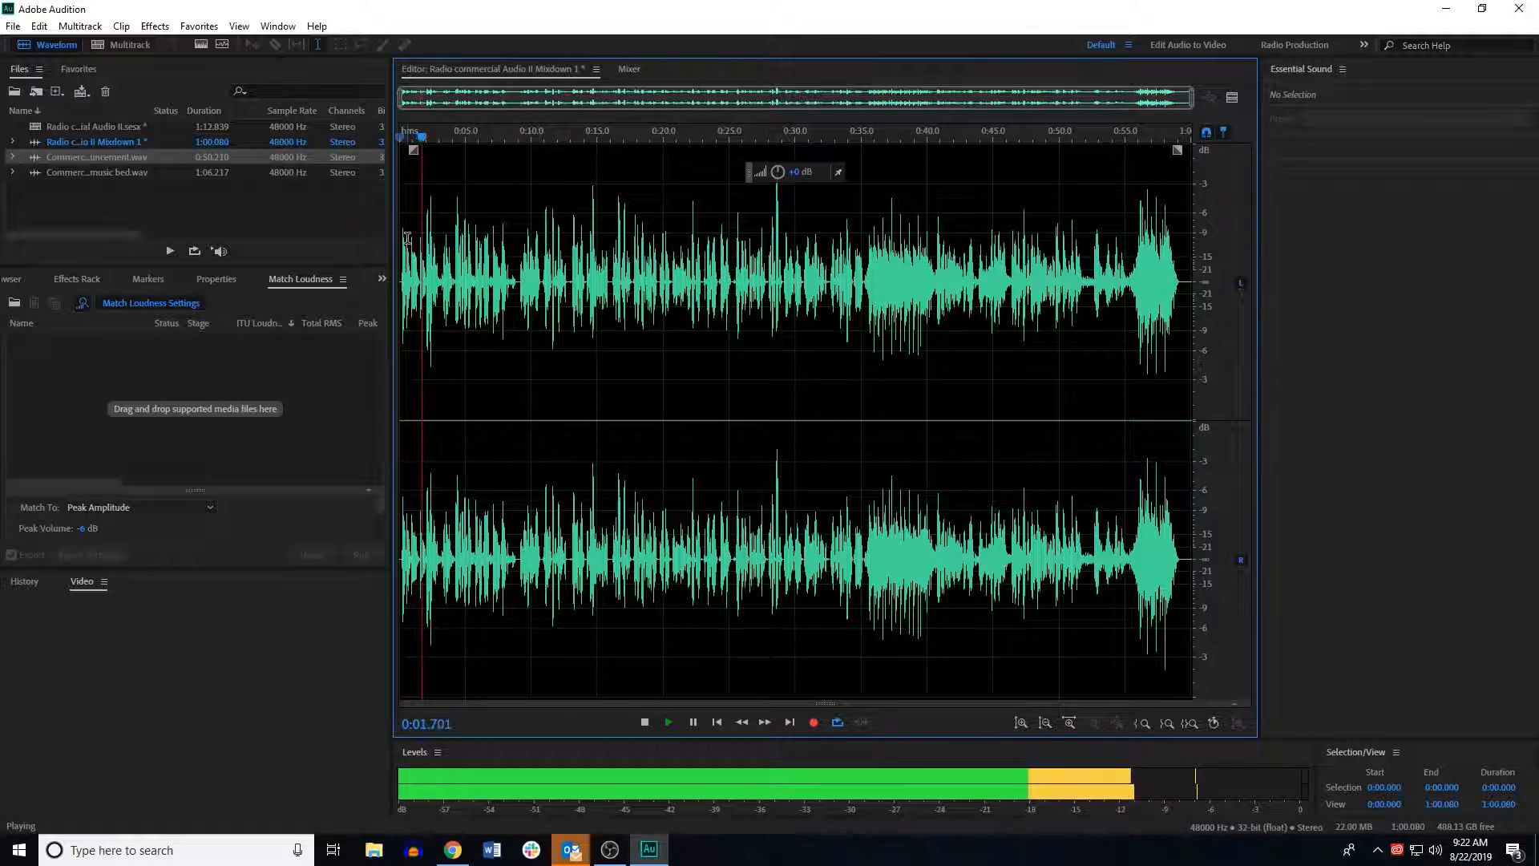
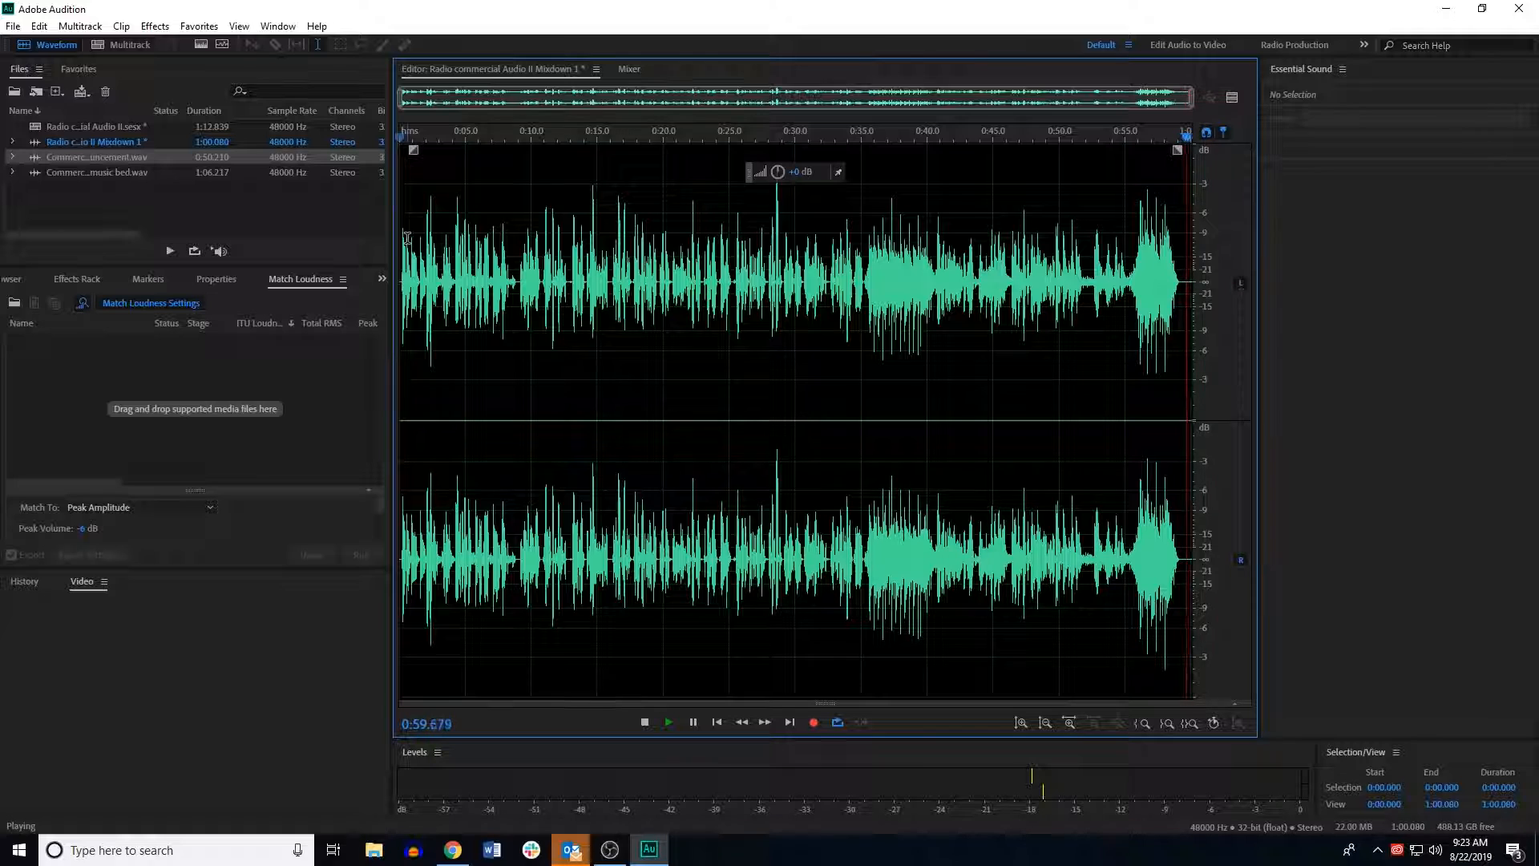
Step: Stop playback, return to the start, and save the mixdown as a Wave PCM file named Radio commercial Audio II Mixdown 1
key(space)
drag(415, 143, 242, 173)
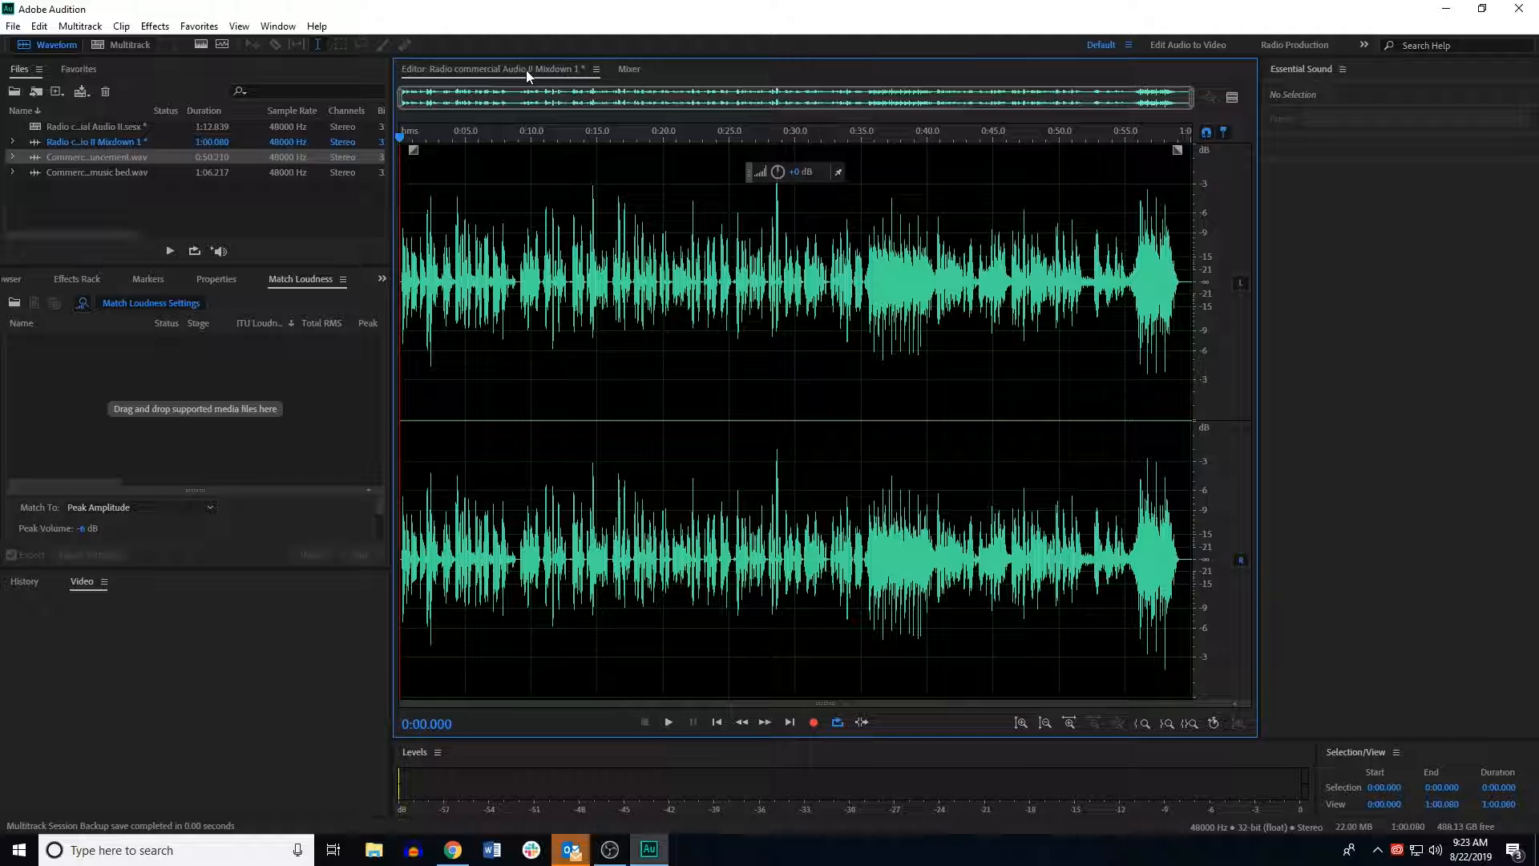
click(14, 27)
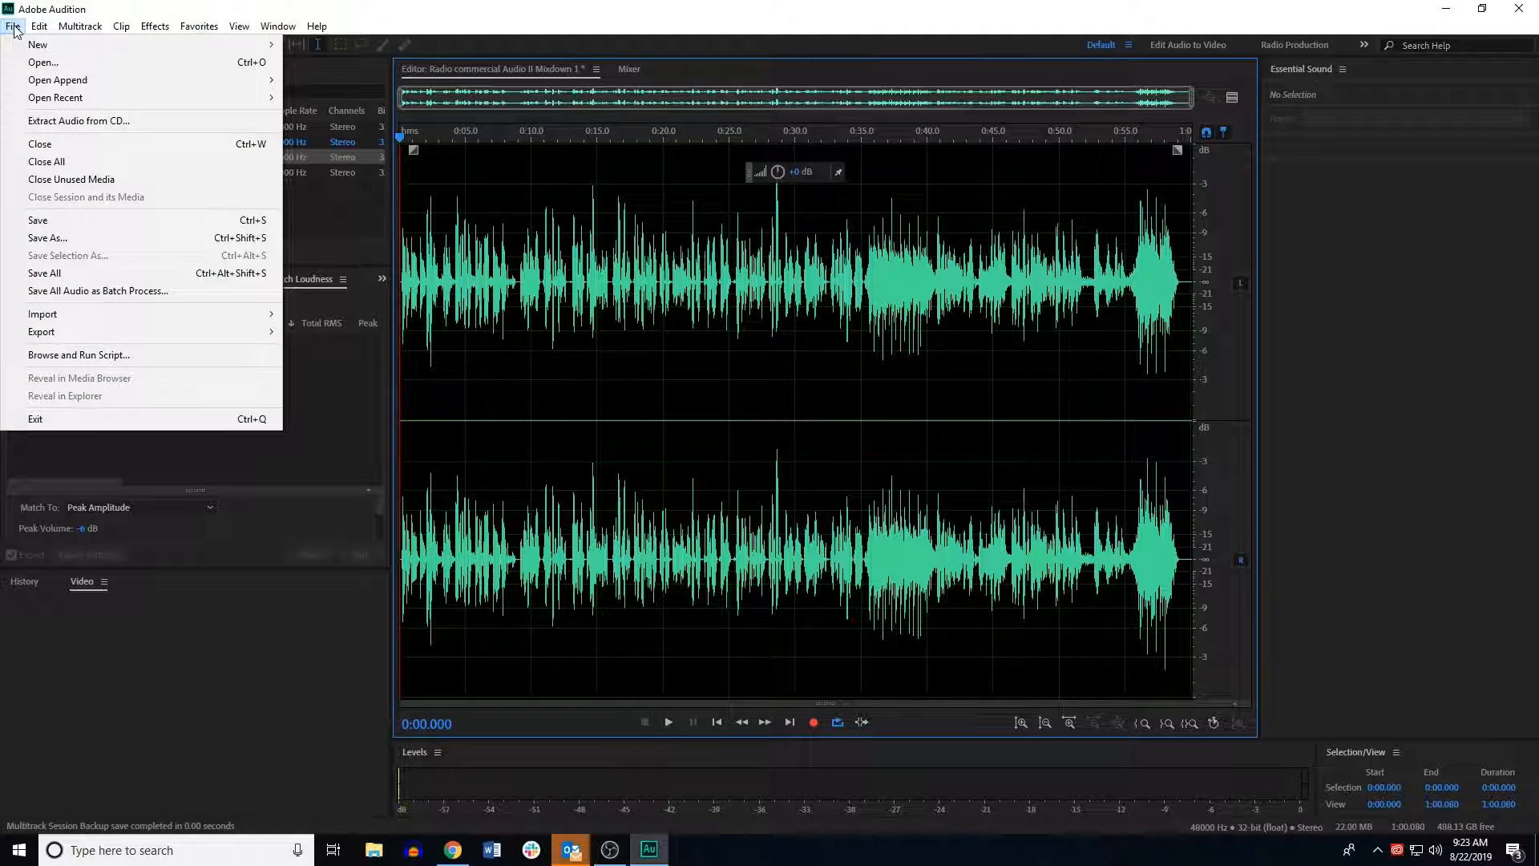
click(51, 237)
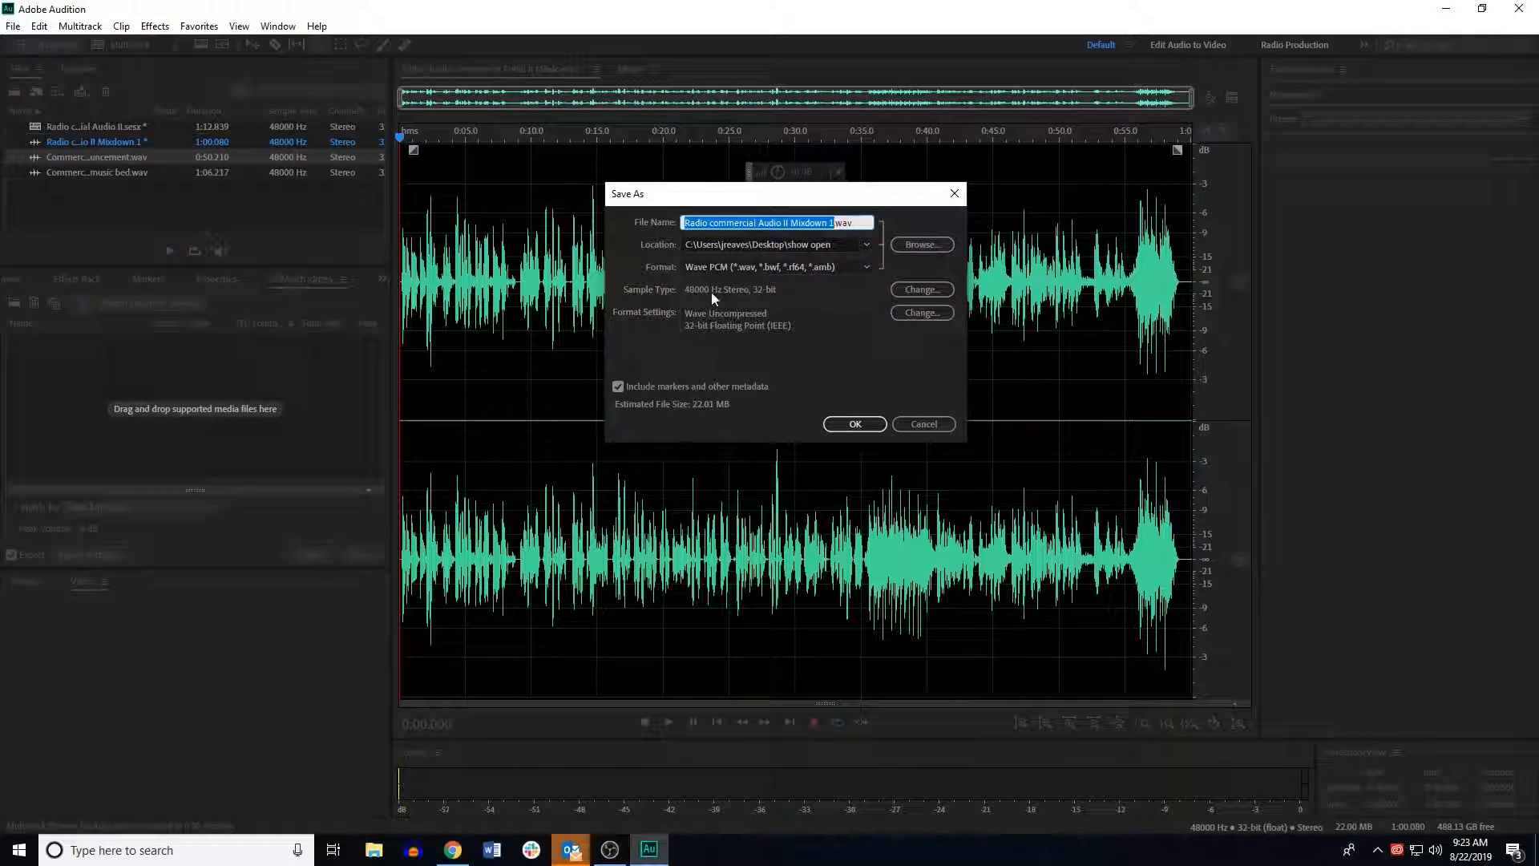
click(843, 425)
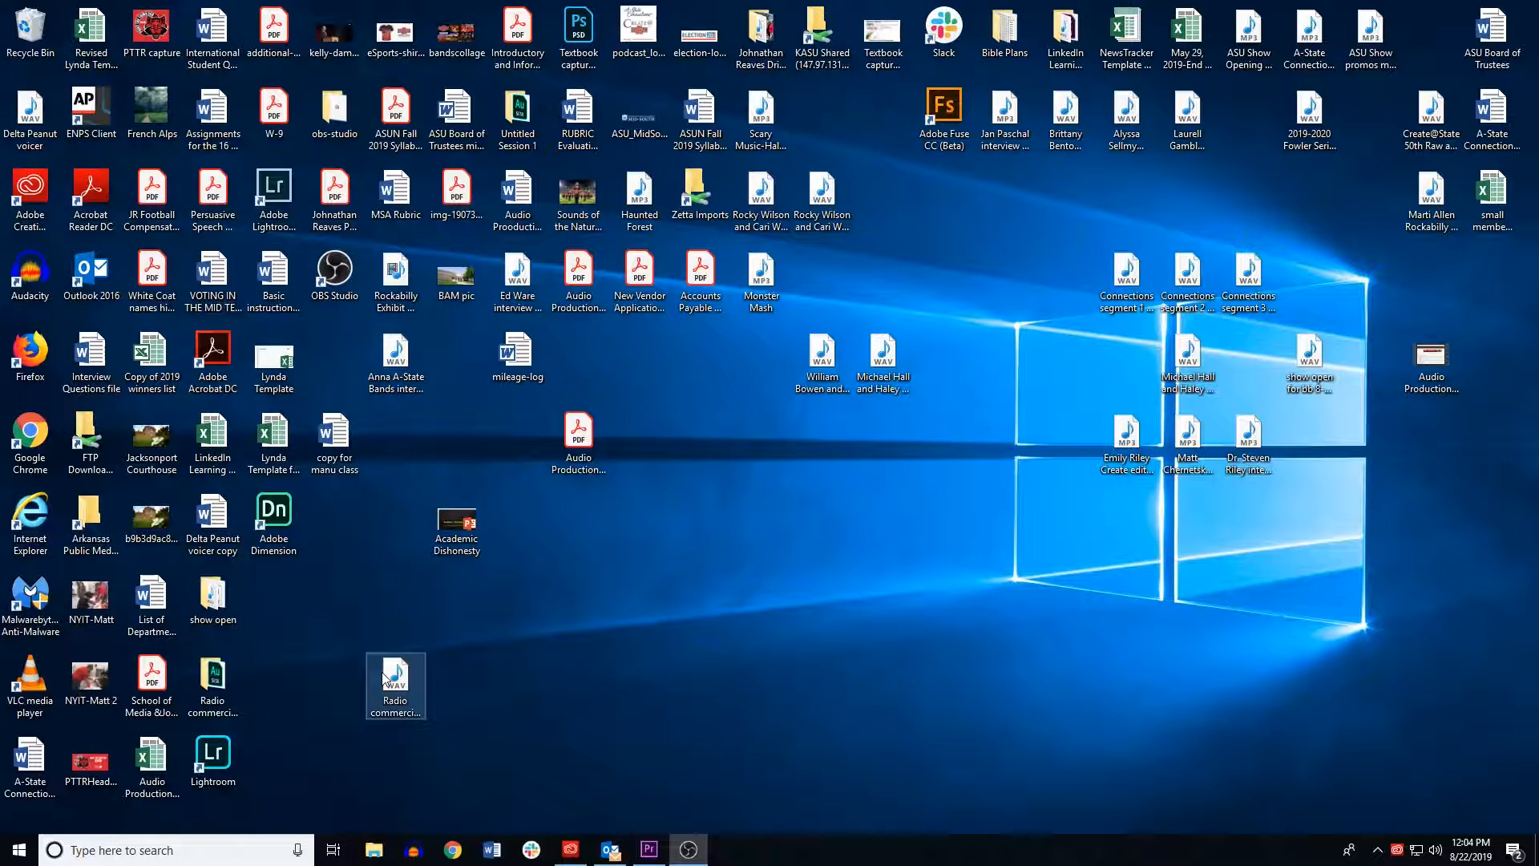
drag(413, 676, 712, 503)
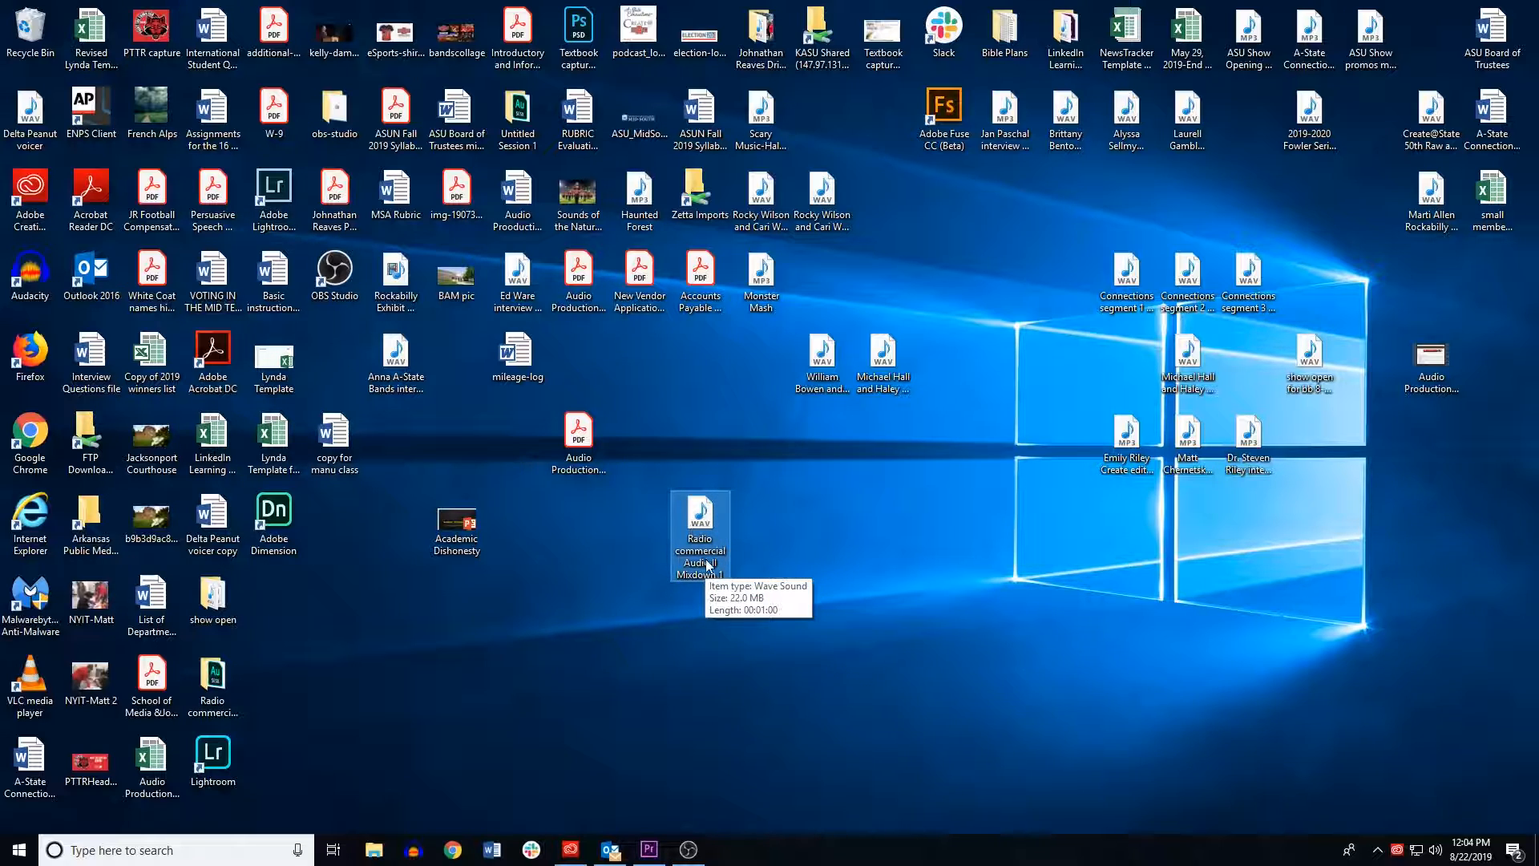
click(451, 852)
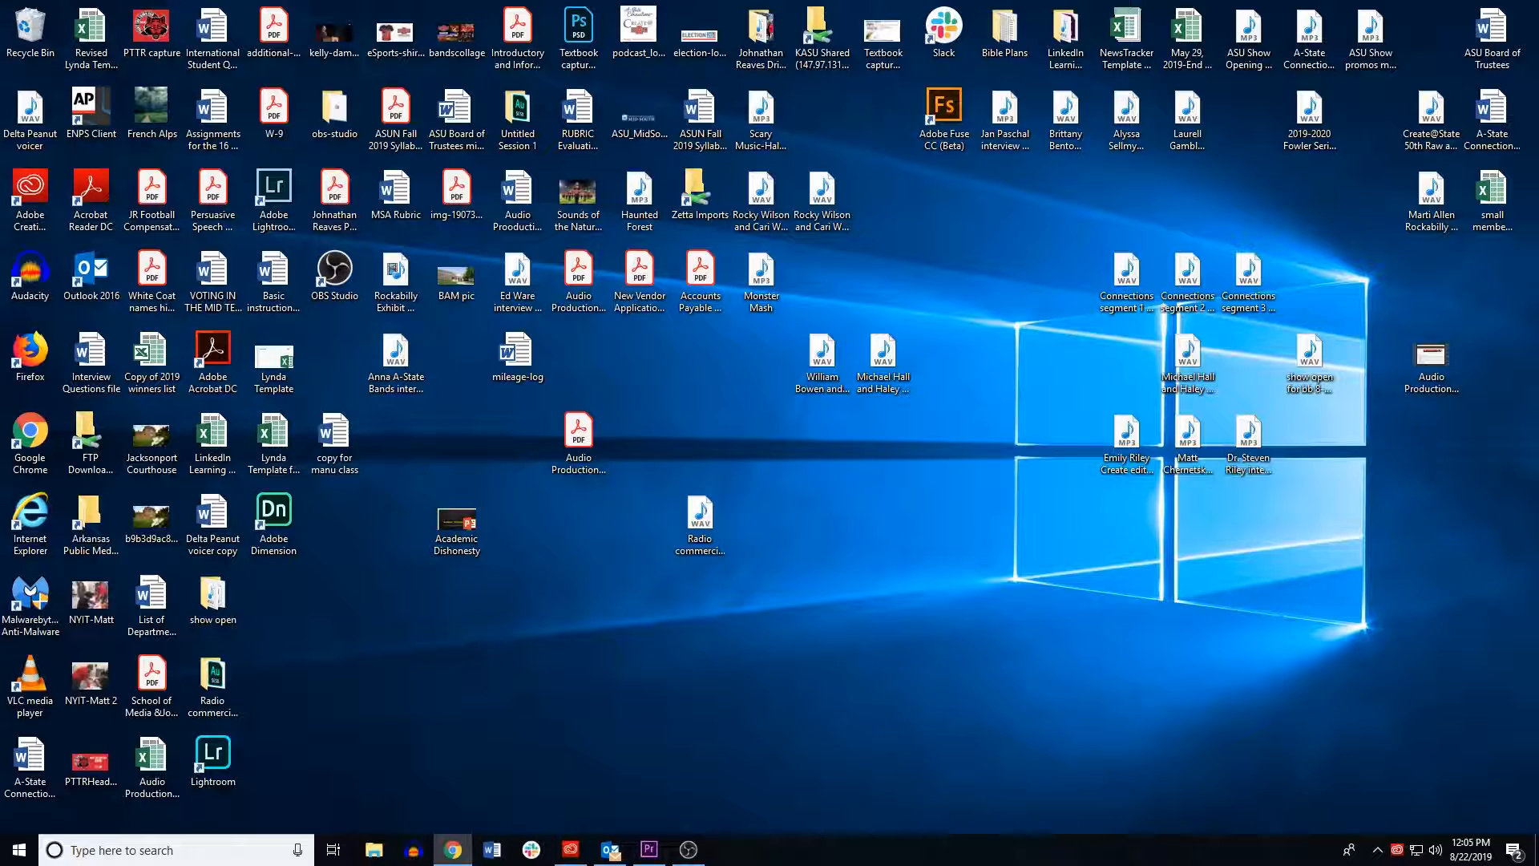
drag(0, 72, 571, 55)
text(www.)
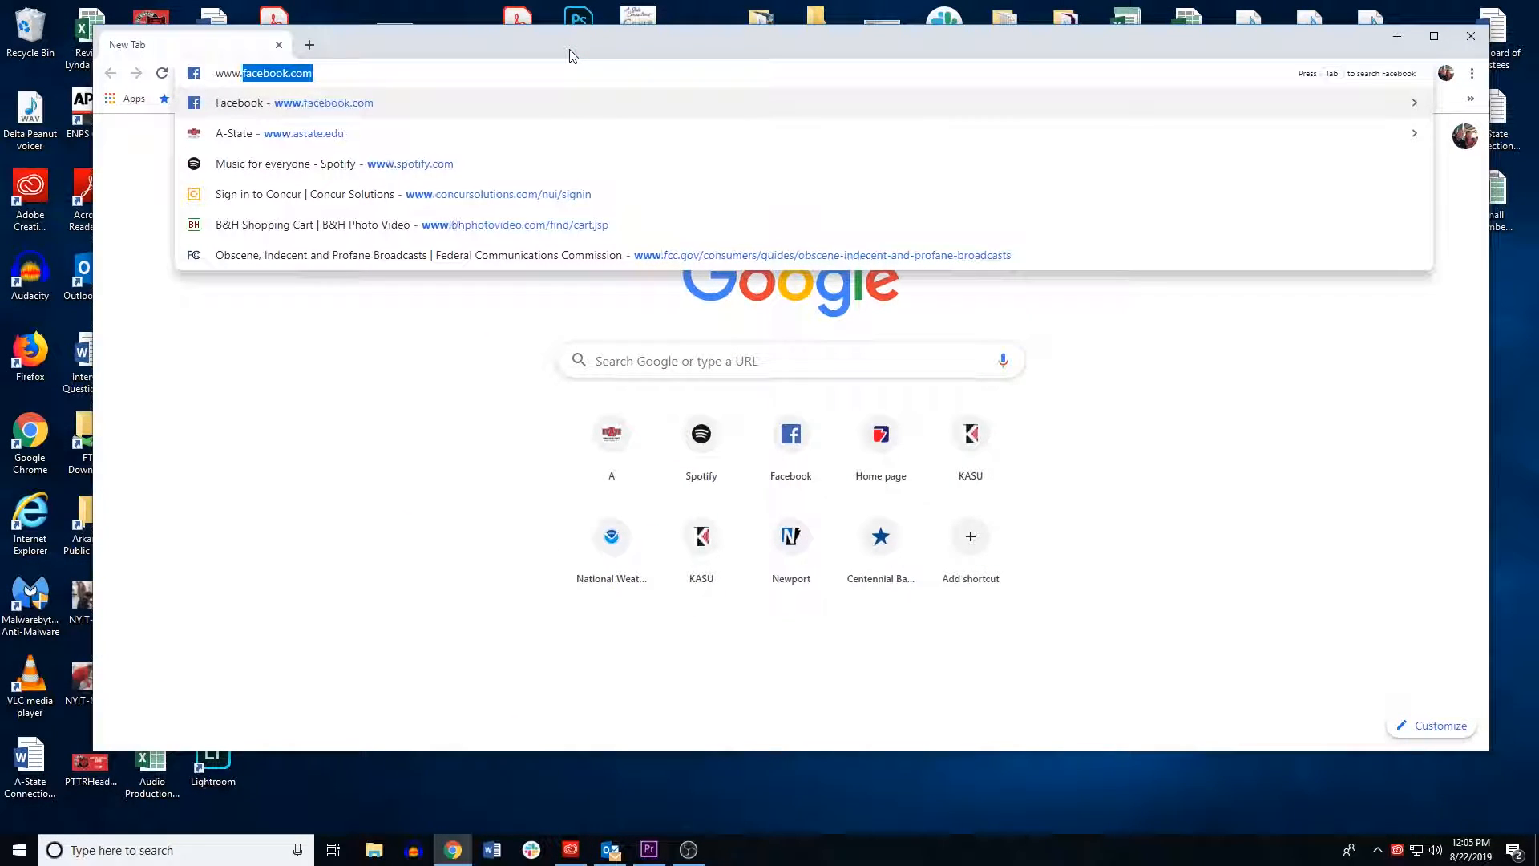
text(soundcloud)
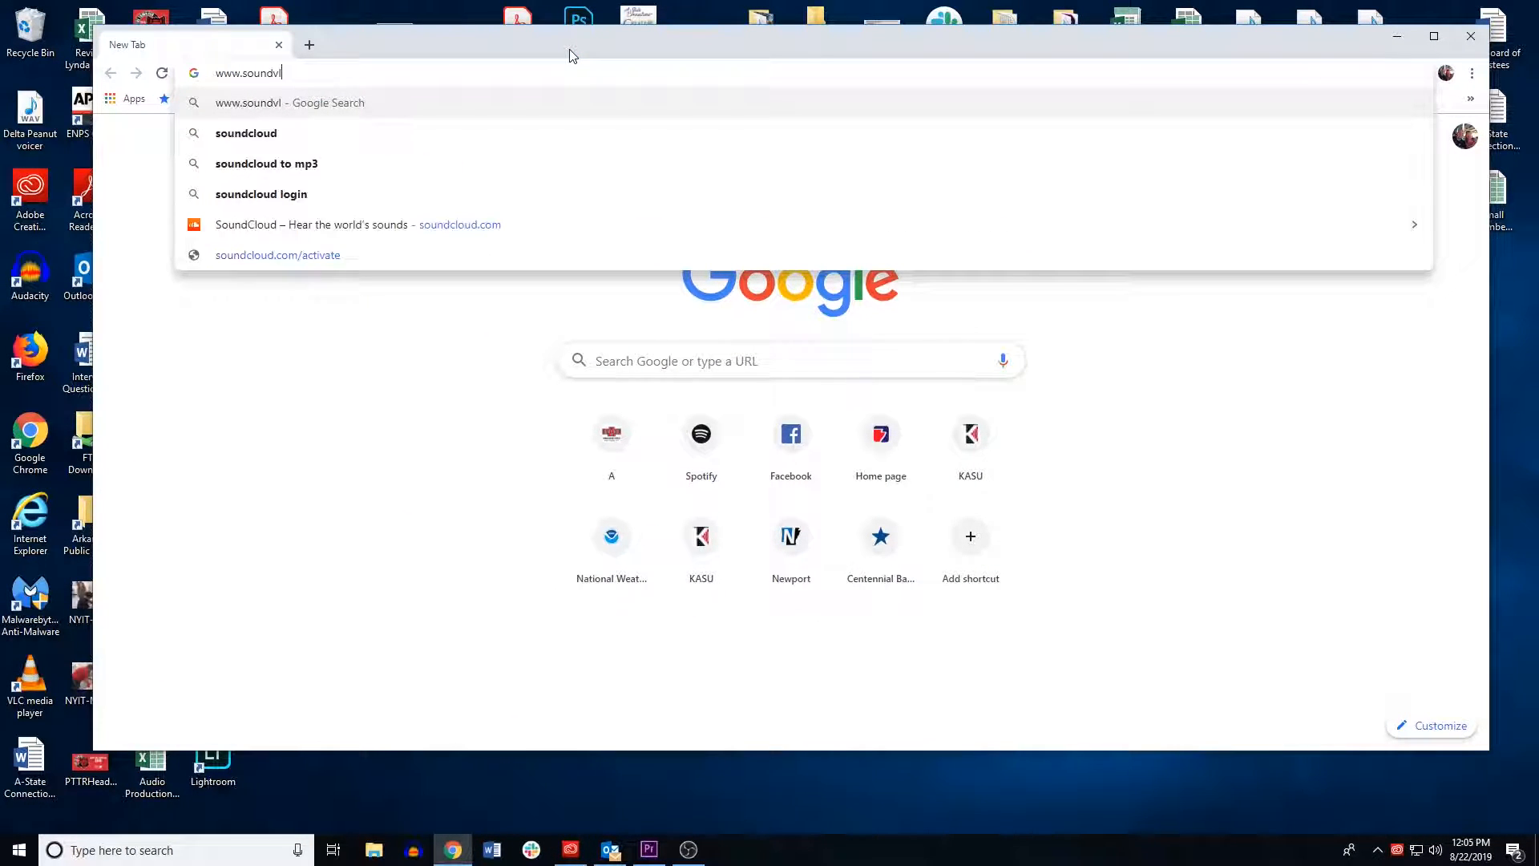
text(.com)
key(Return)
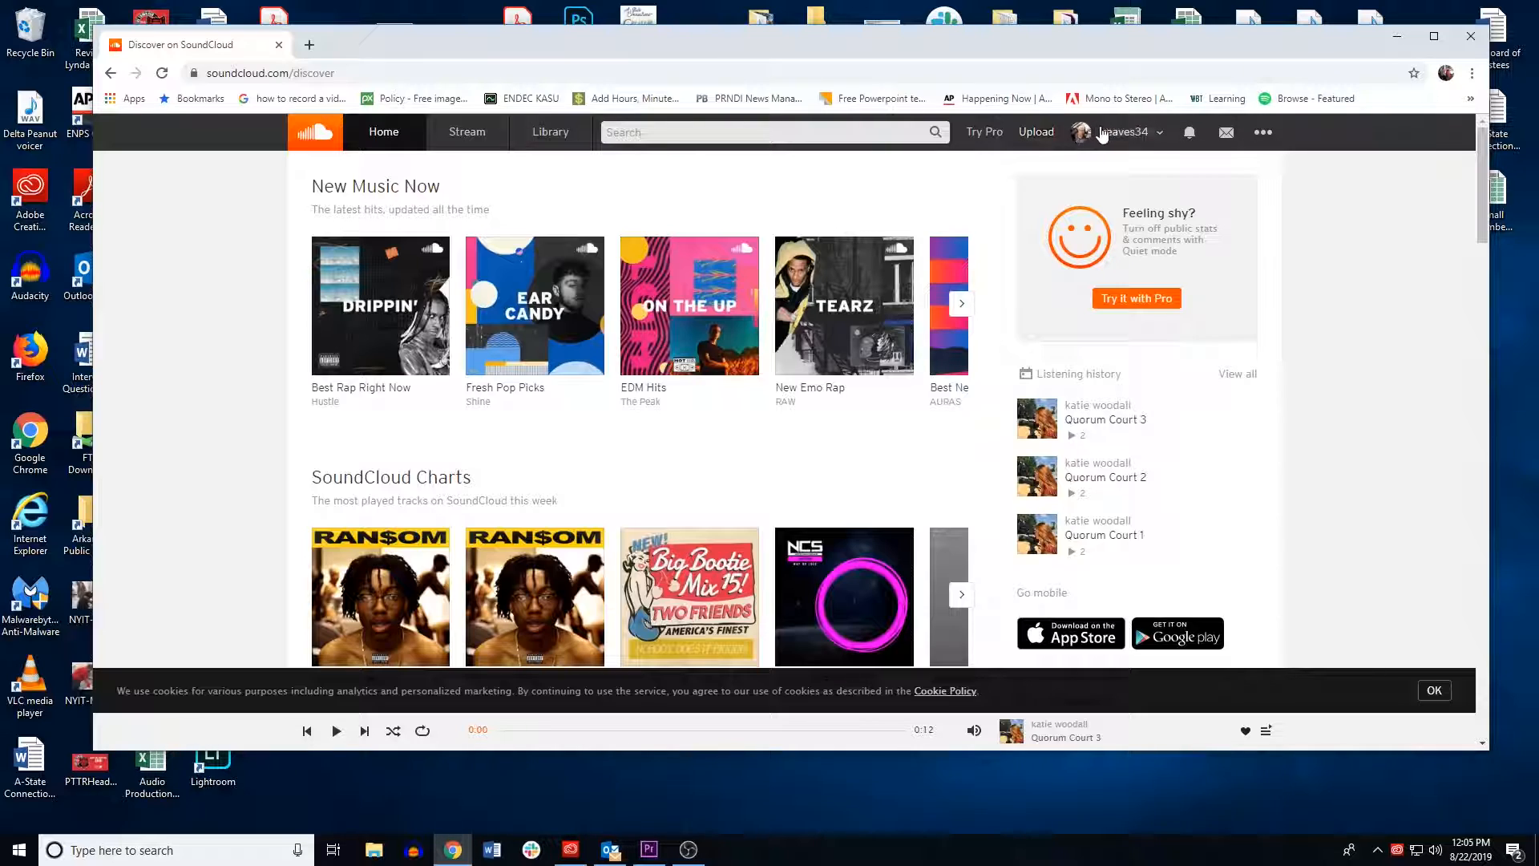
Step: Open the SoundCloud upload page
click(1111, 133)
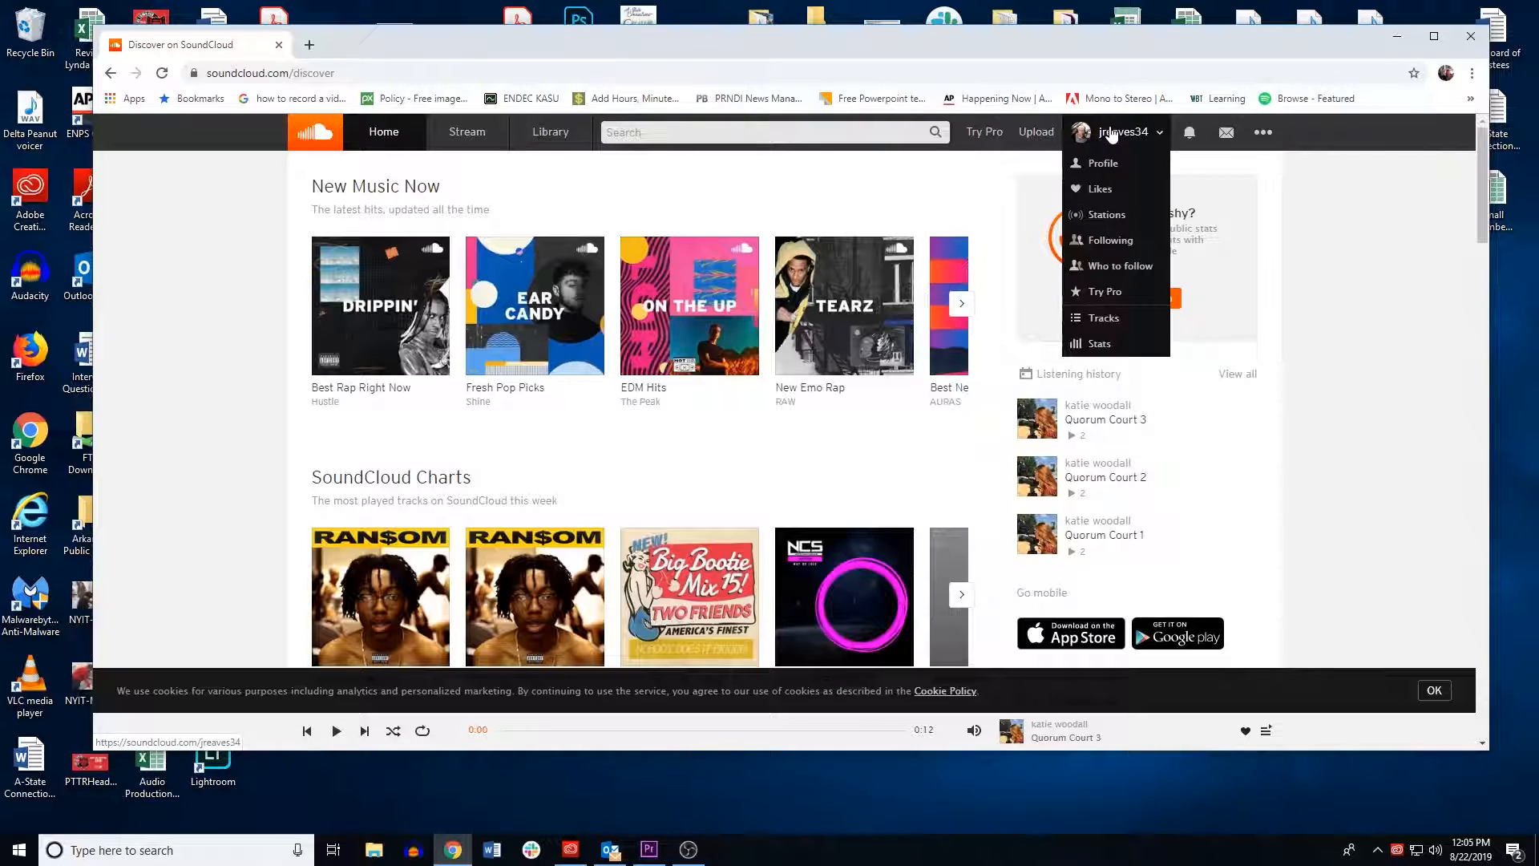
click(1348, 134)
scroll(1030, 413, down, 5)
scroll(1030, 417, up, 5)
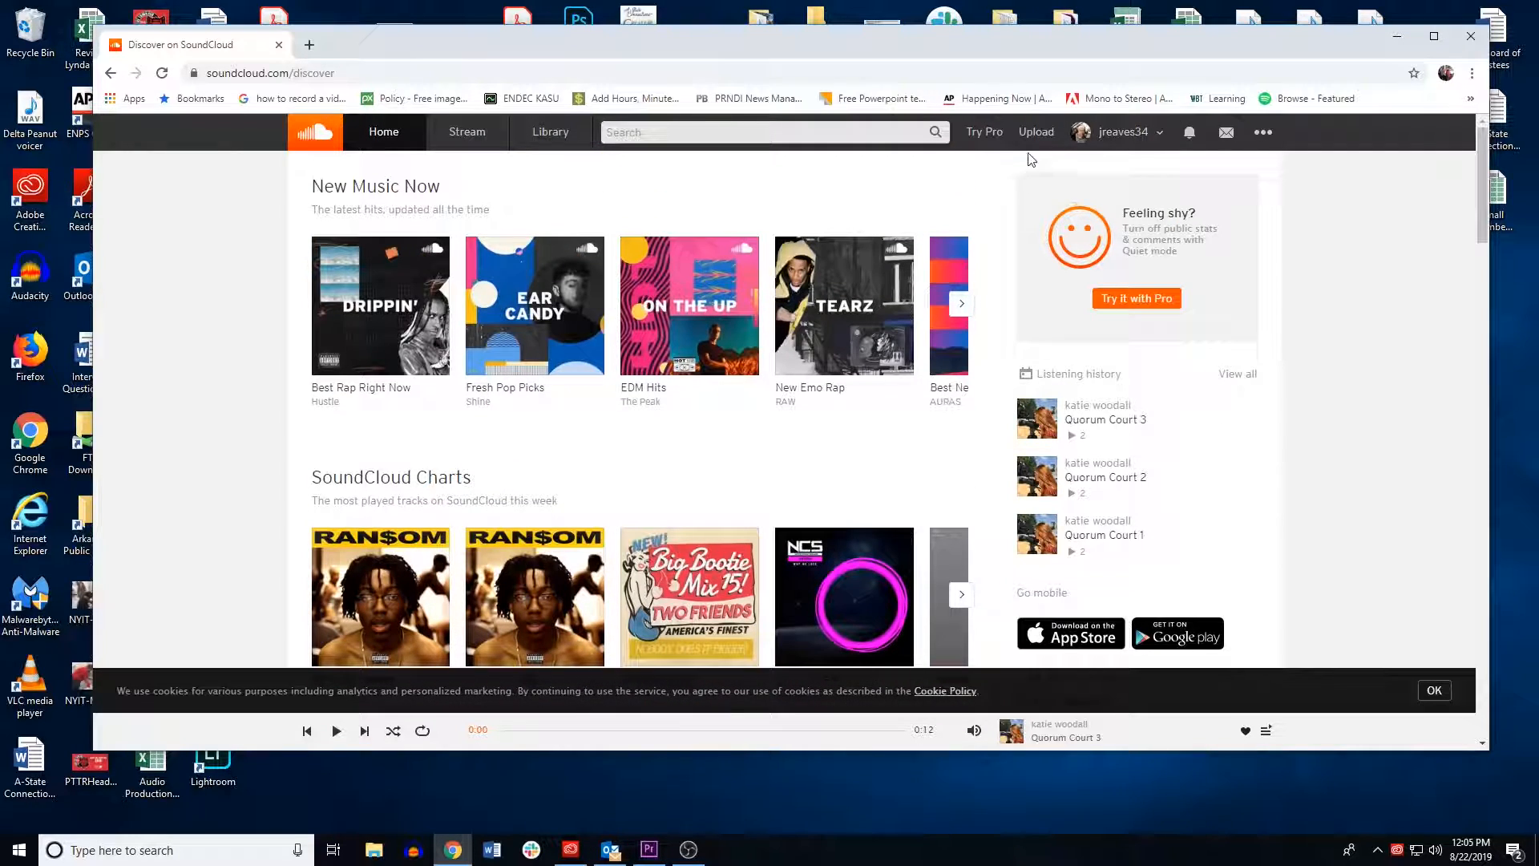
click(1035, 134)
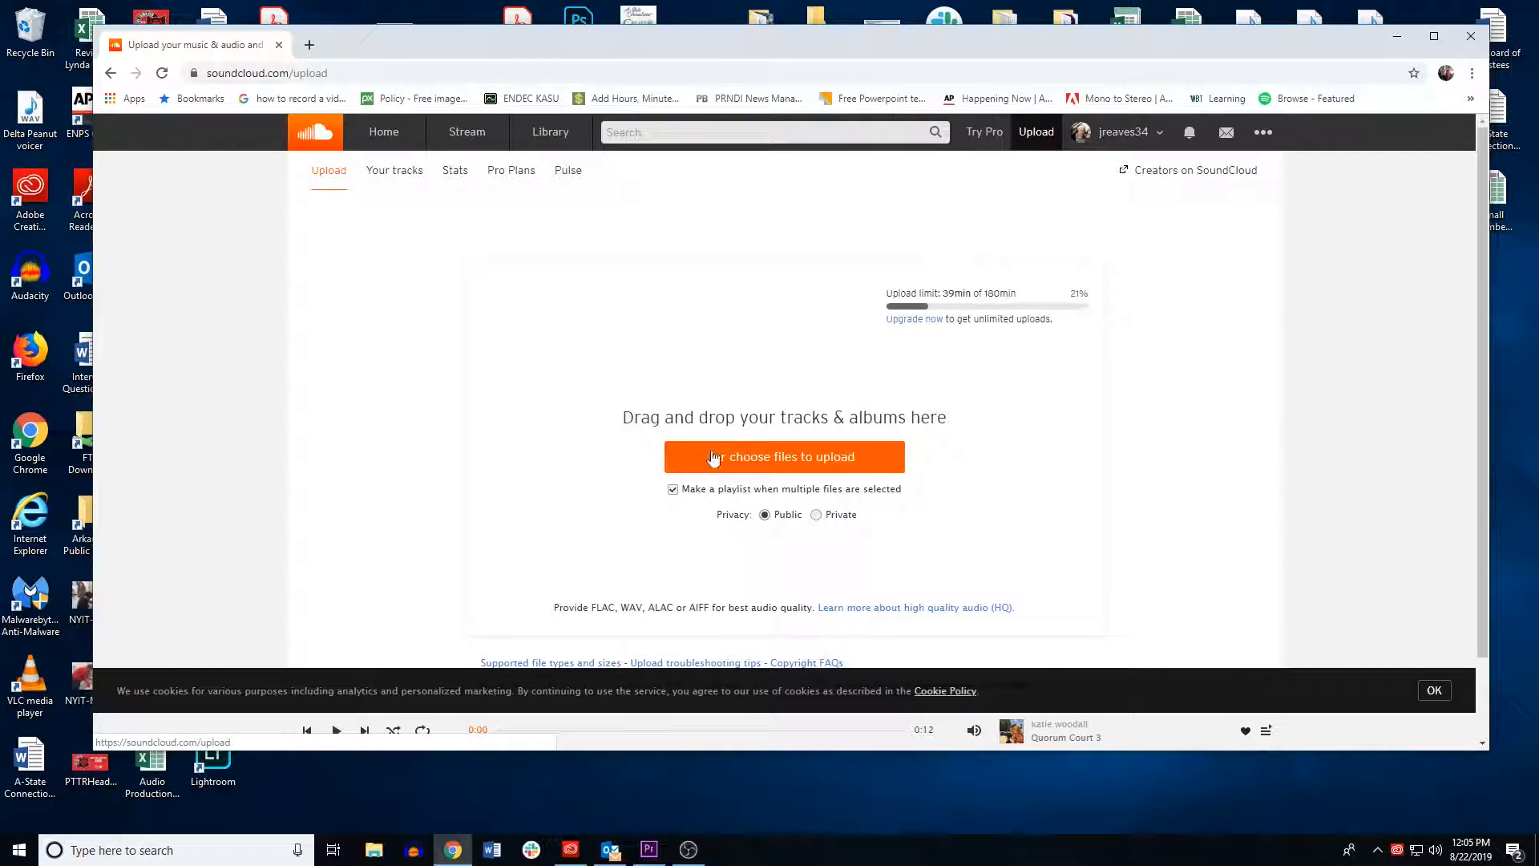
Step: Choose the Radio commercial Audio II Mixdown 1 file from the Desktop to upload
click(759, 463)
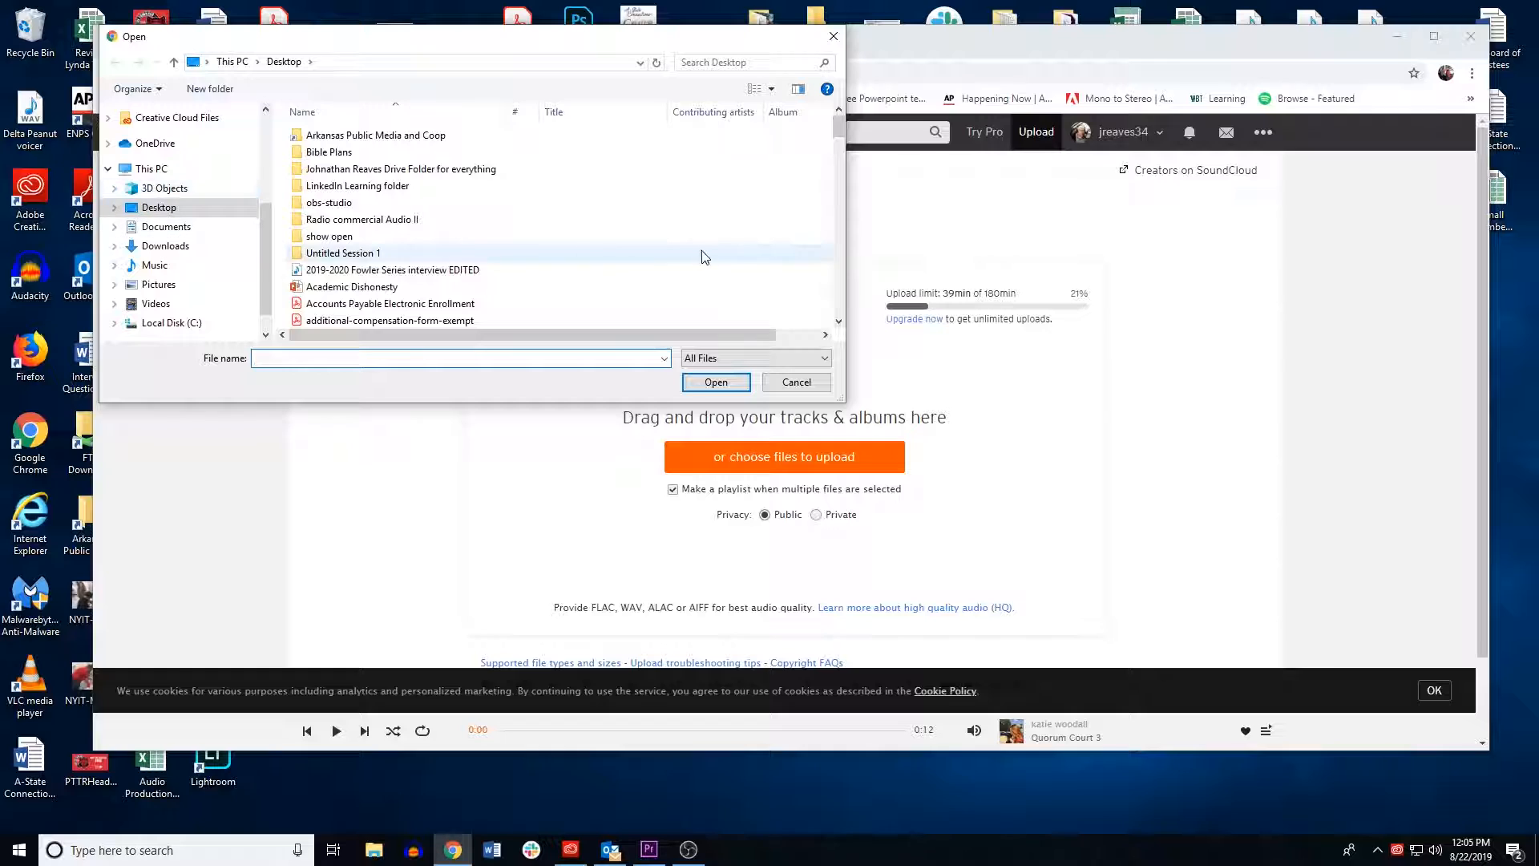
click(839, 323)
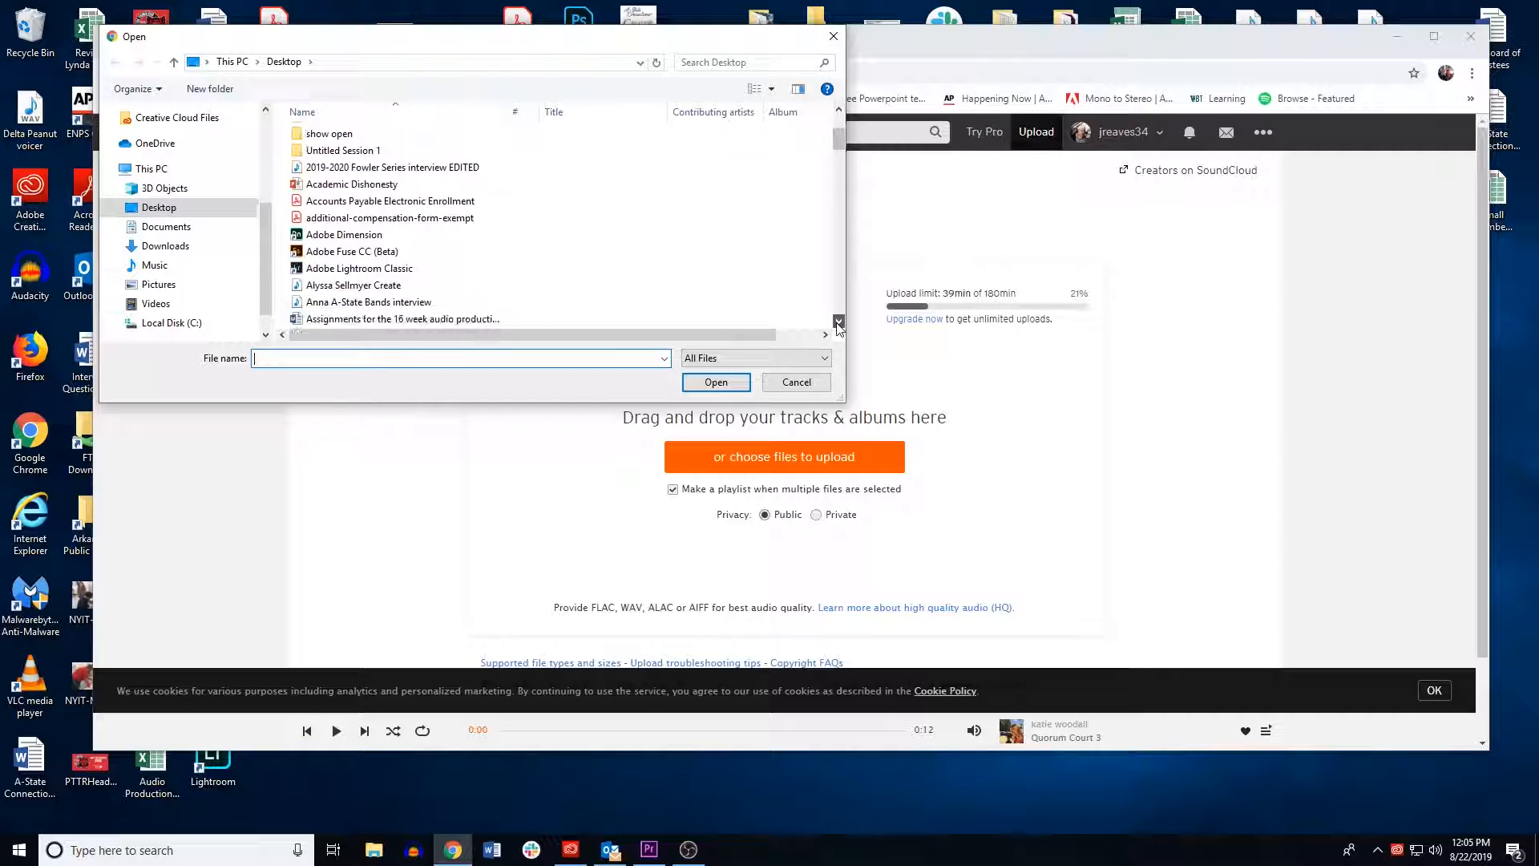
drag(838, 323, 839, 325)
click(348, 236)
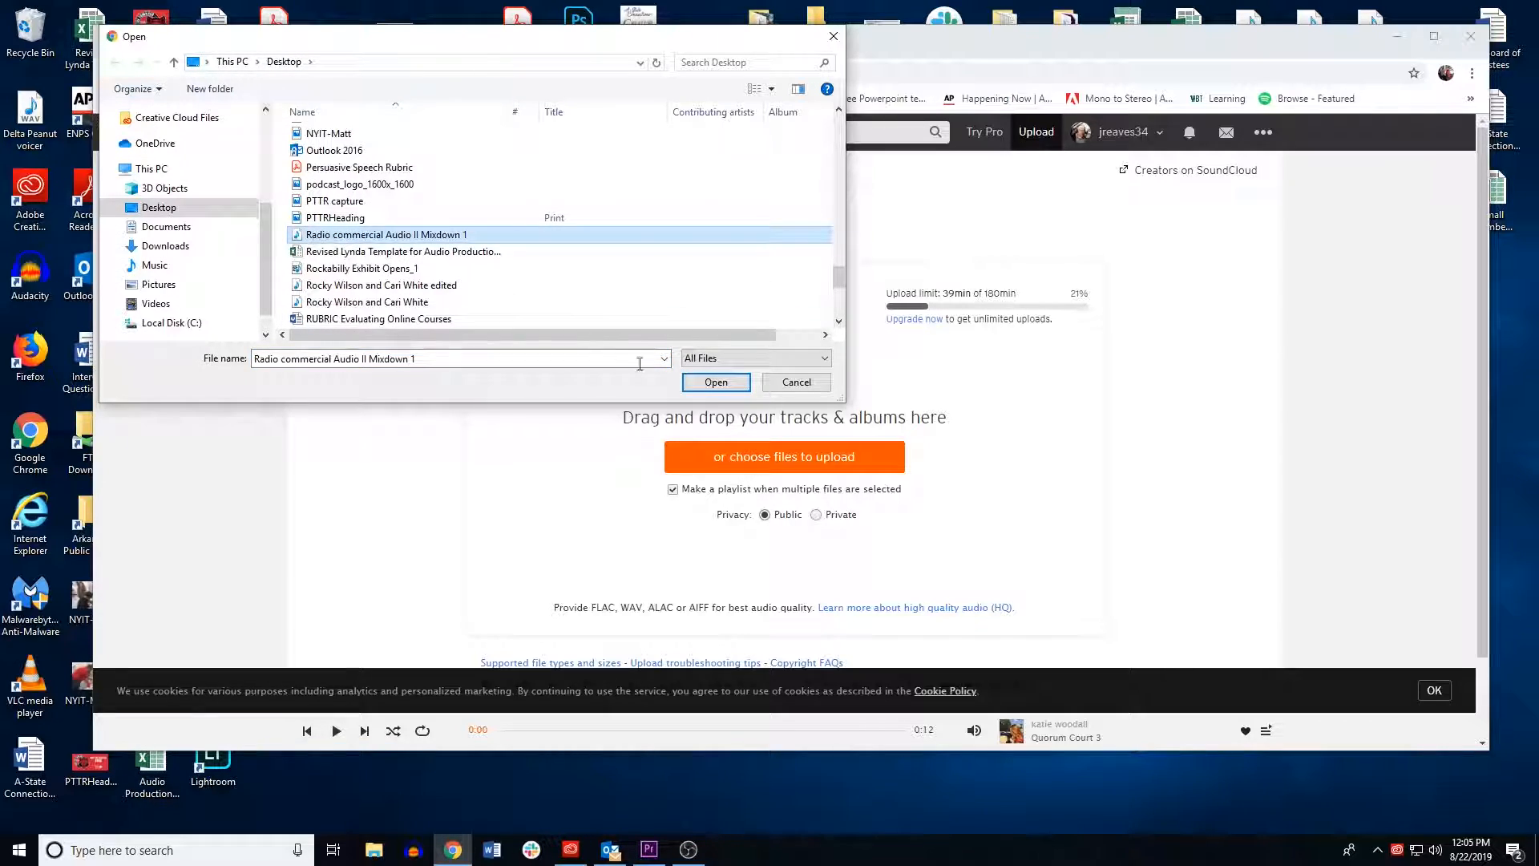
click(715, 382)
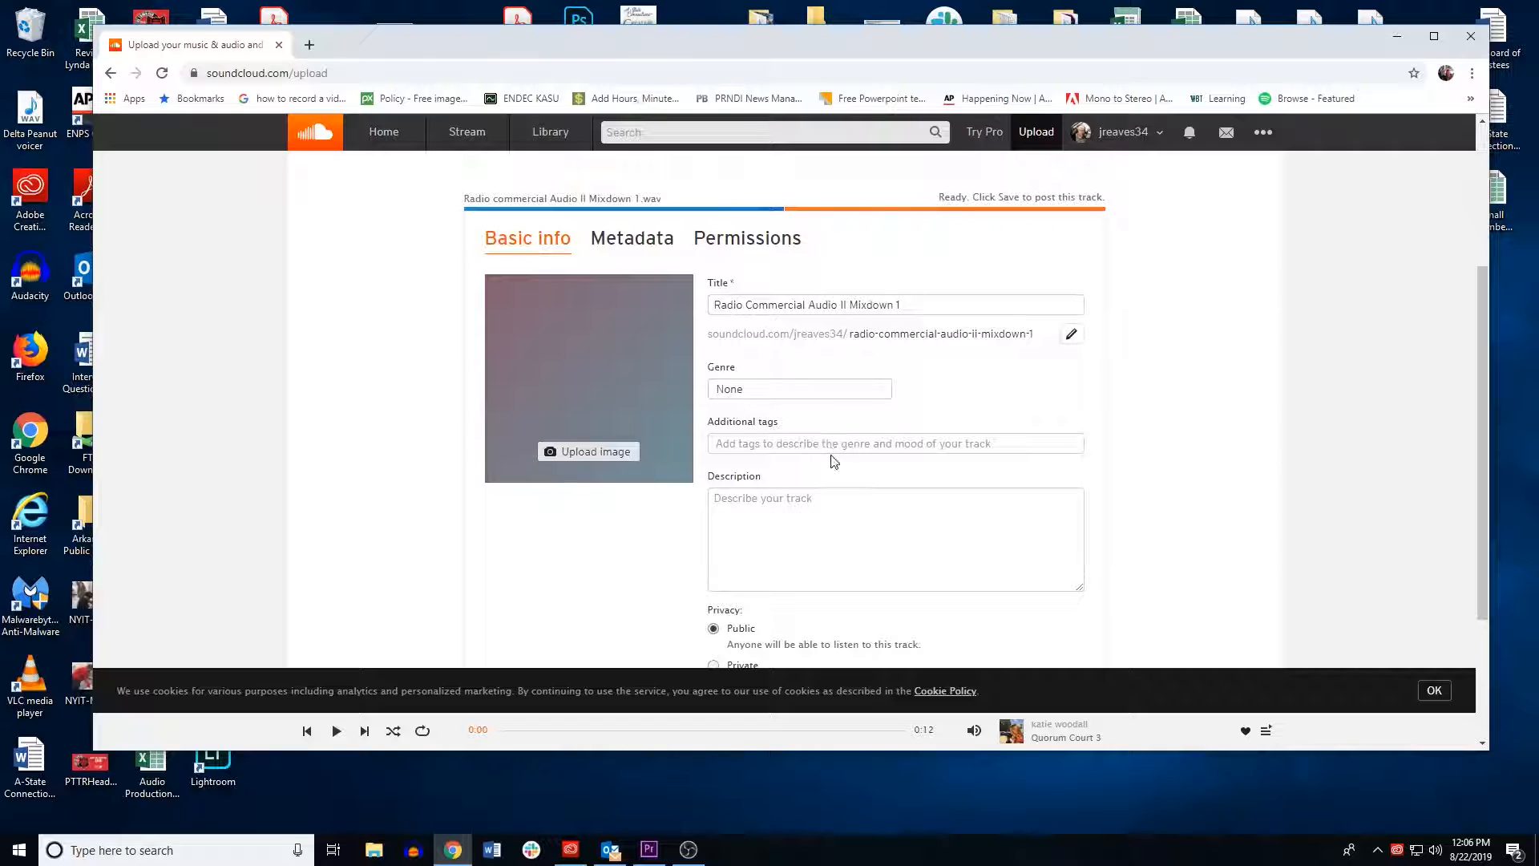
Step: Add the description "This is an assignment for Audio Production II." to the track and save it publicly
scroll(833, 461, down, 3)
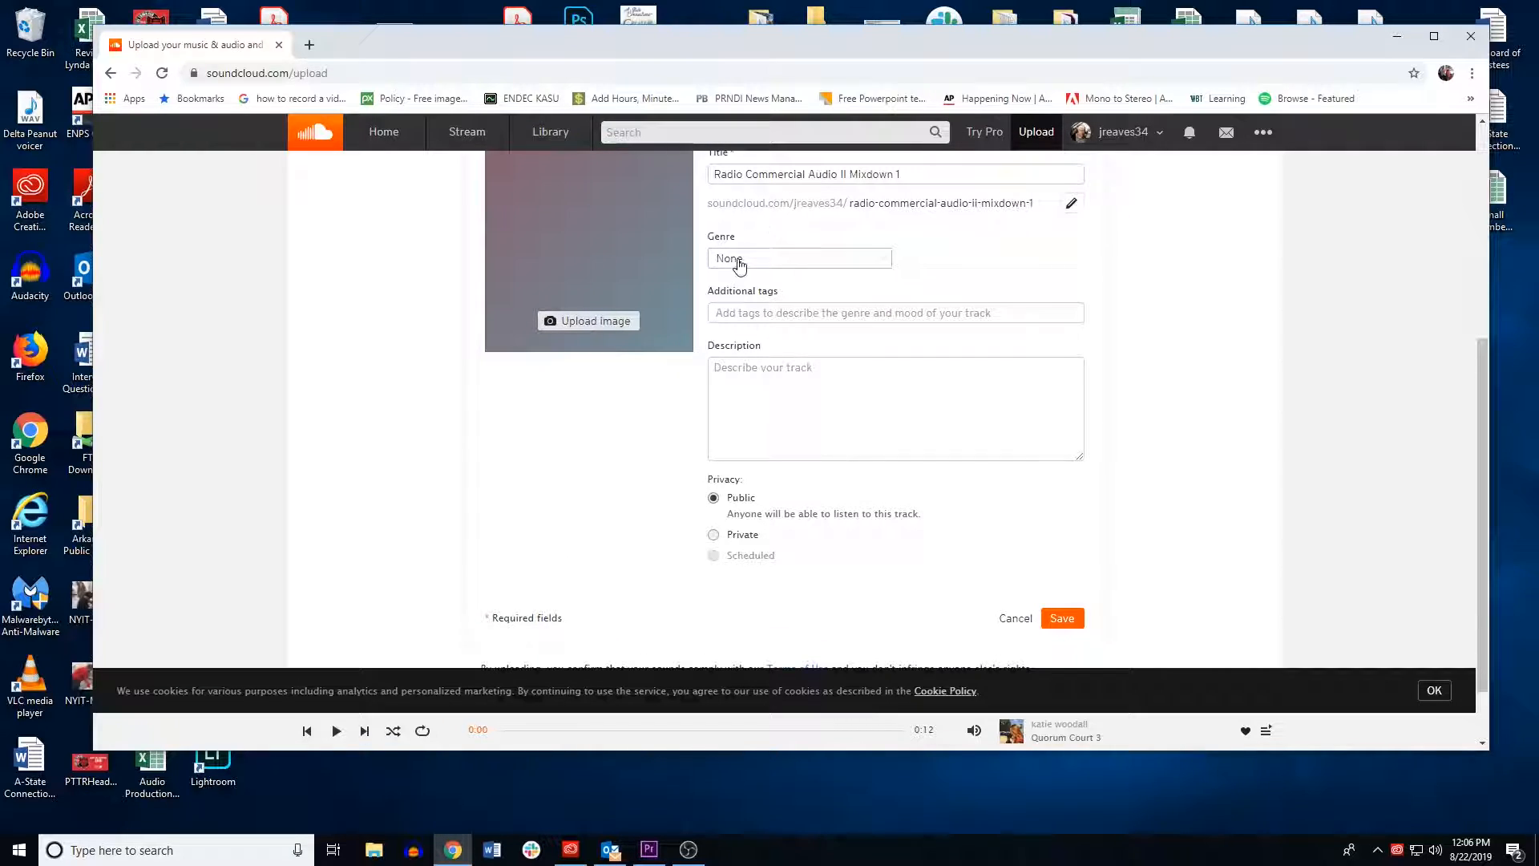
scroll(792, 202, up, 2)
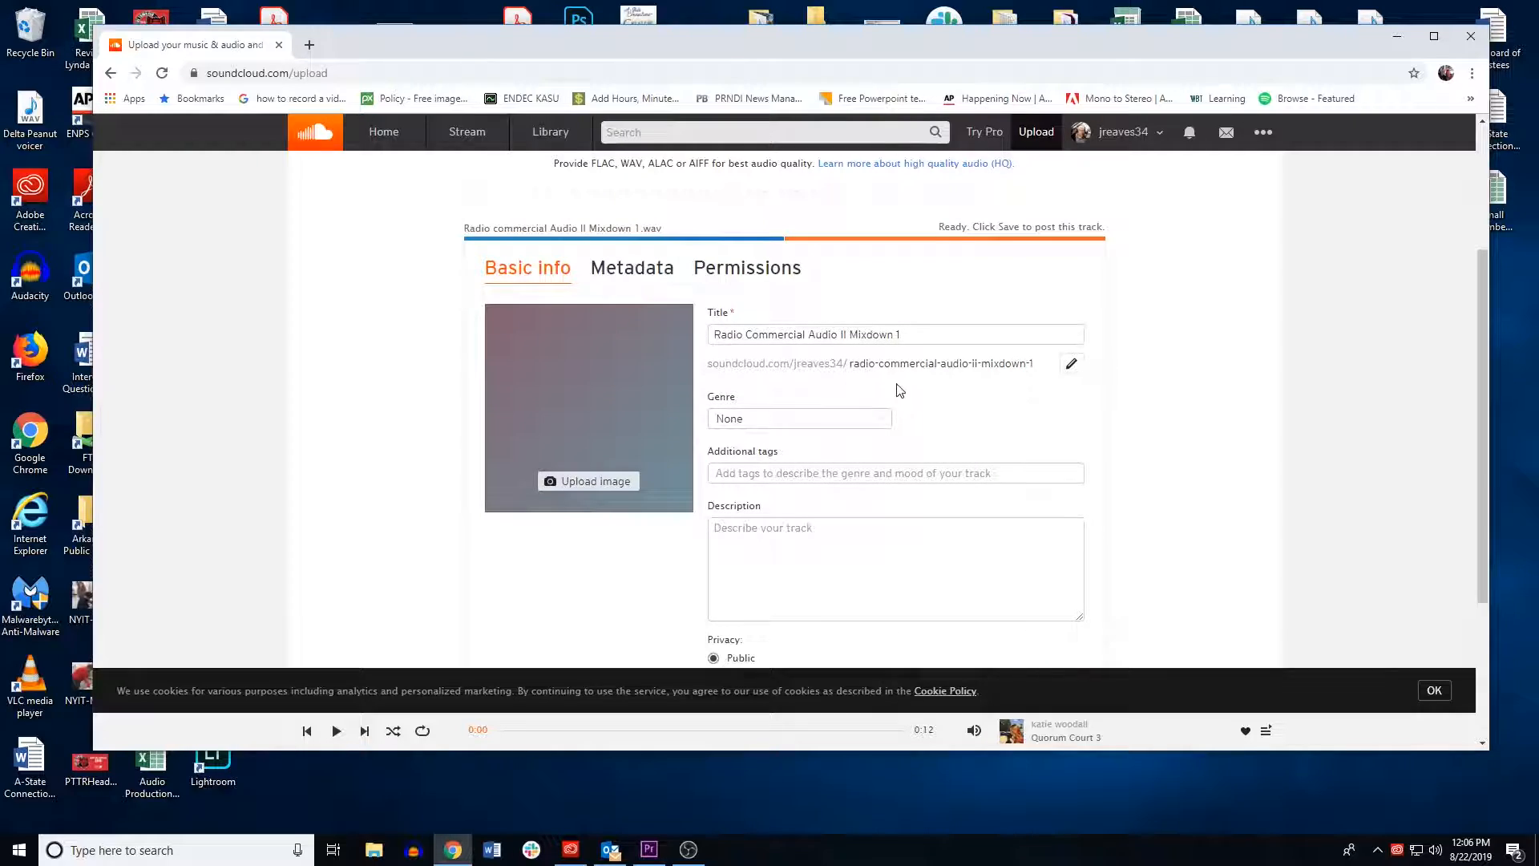
scroll(899, 391, down, 2)
click(758, 378)
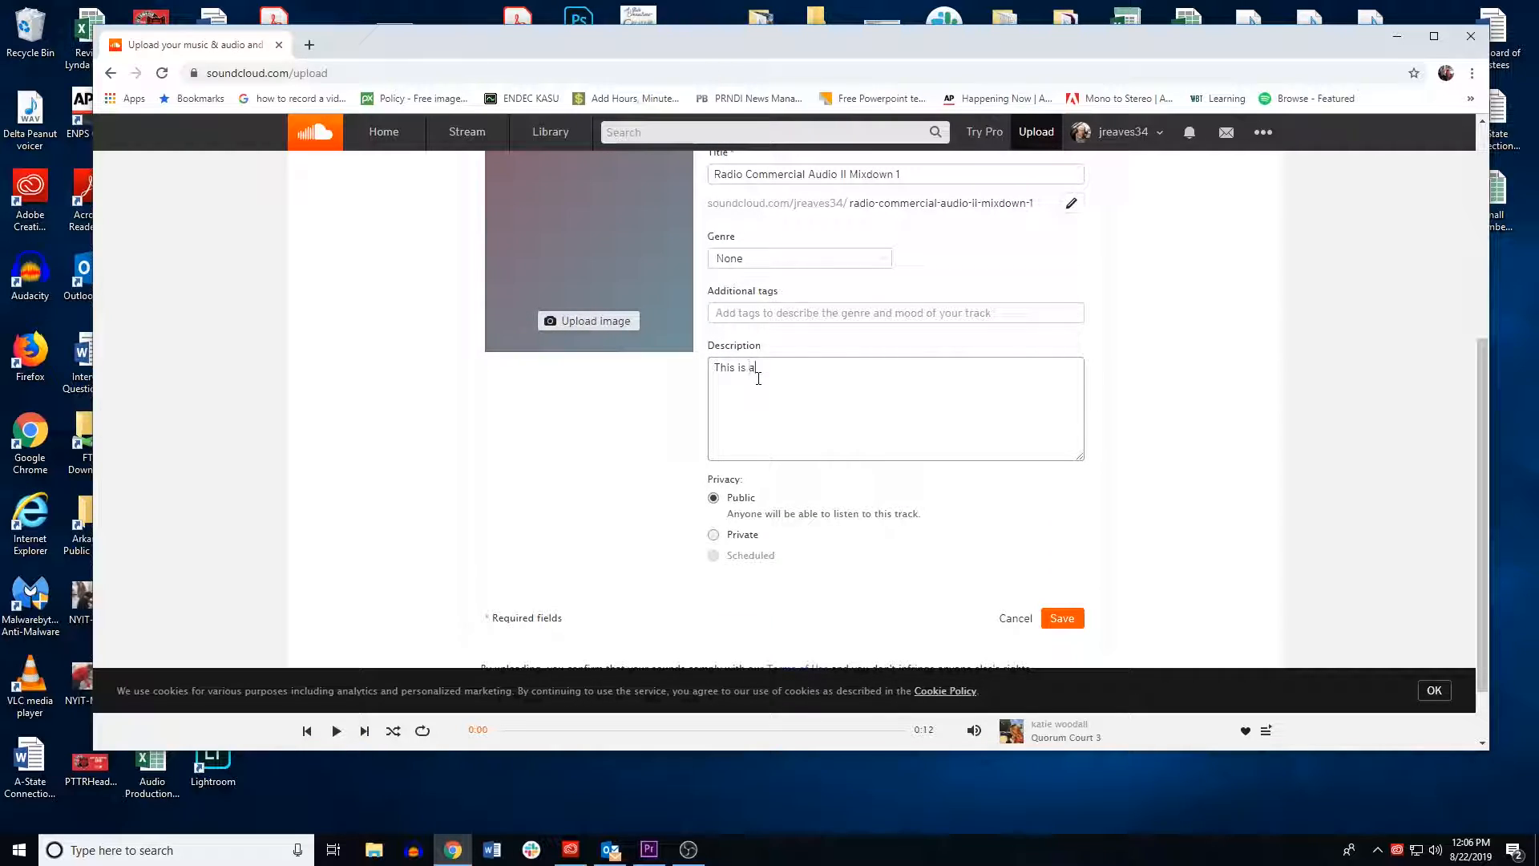
text(ment for Audio Produ)
key(BackSpace)
text(ic)
key(BackSpace)
key(BackSpace)
text(uction II.)
click(1061, 618)
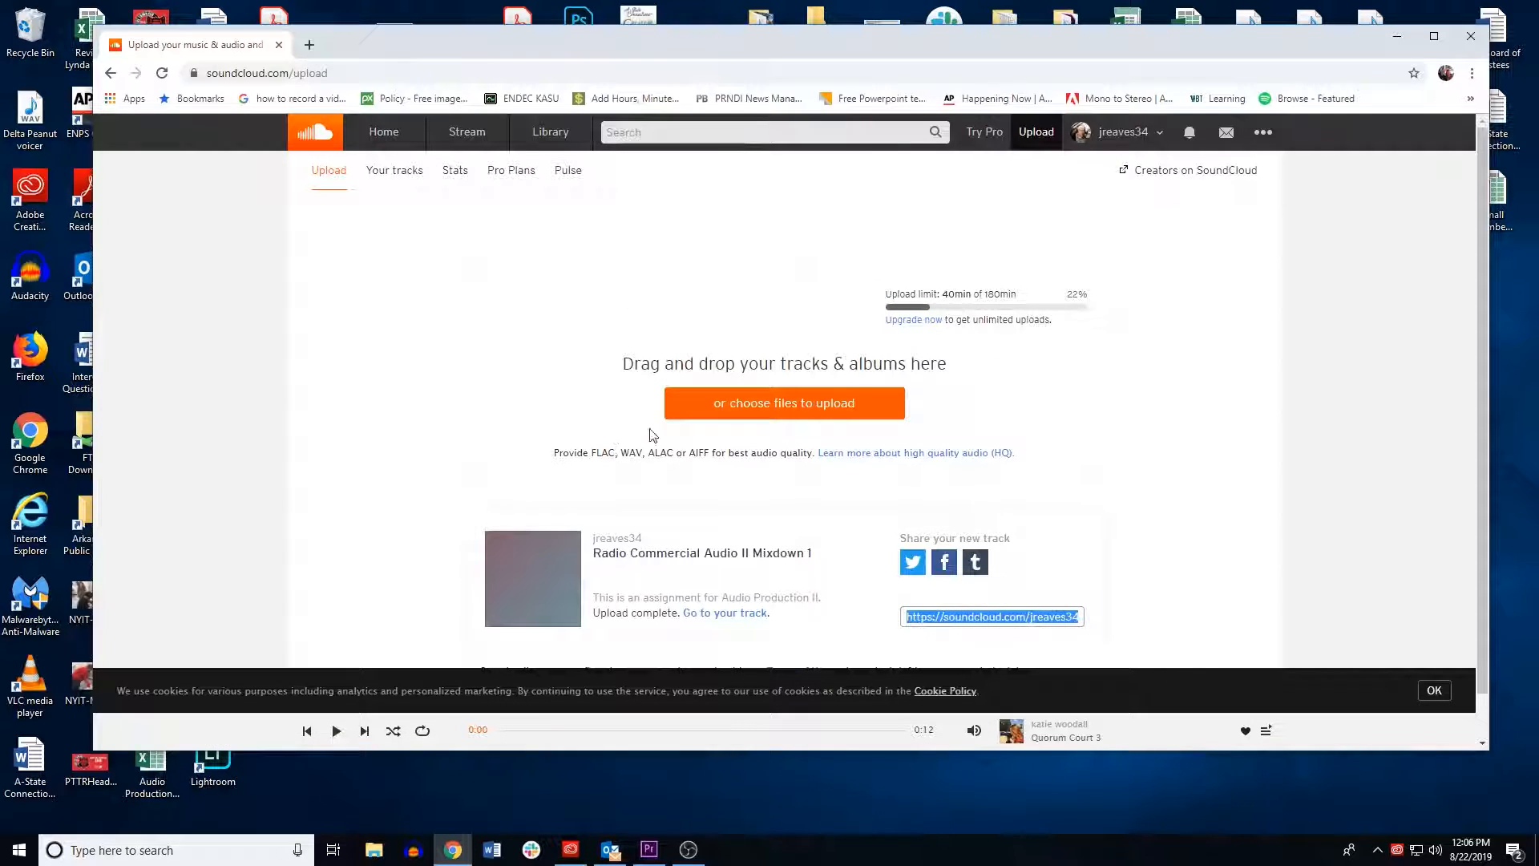
Step: Open the uploaded track's page and review it
scroll(668, 446, down, 1)
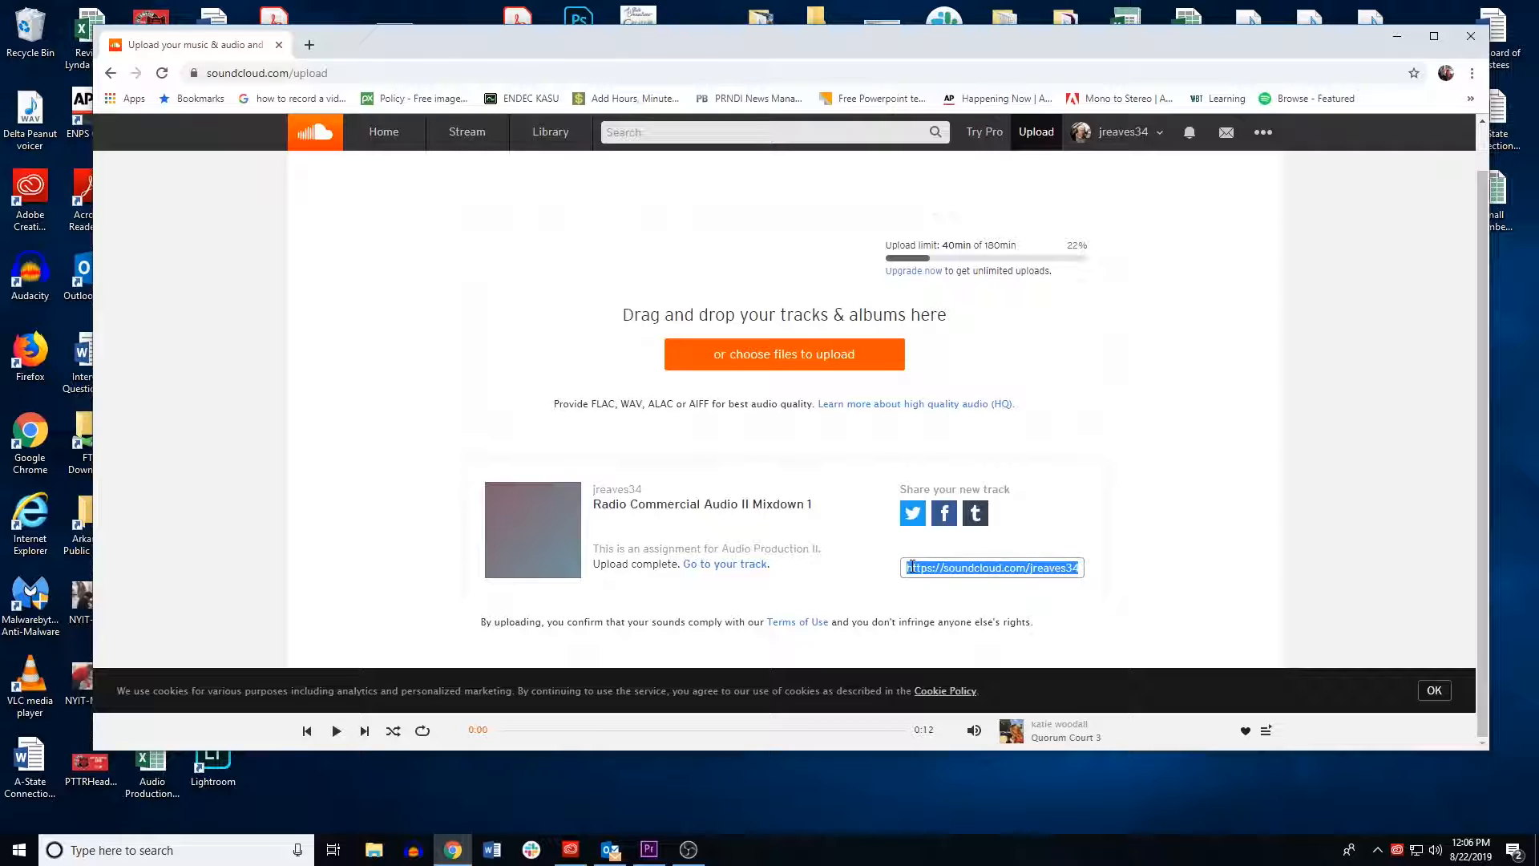
click(706, 566)
scroll(582, 473, down, 1)
scroll(583, 473, up, 1)
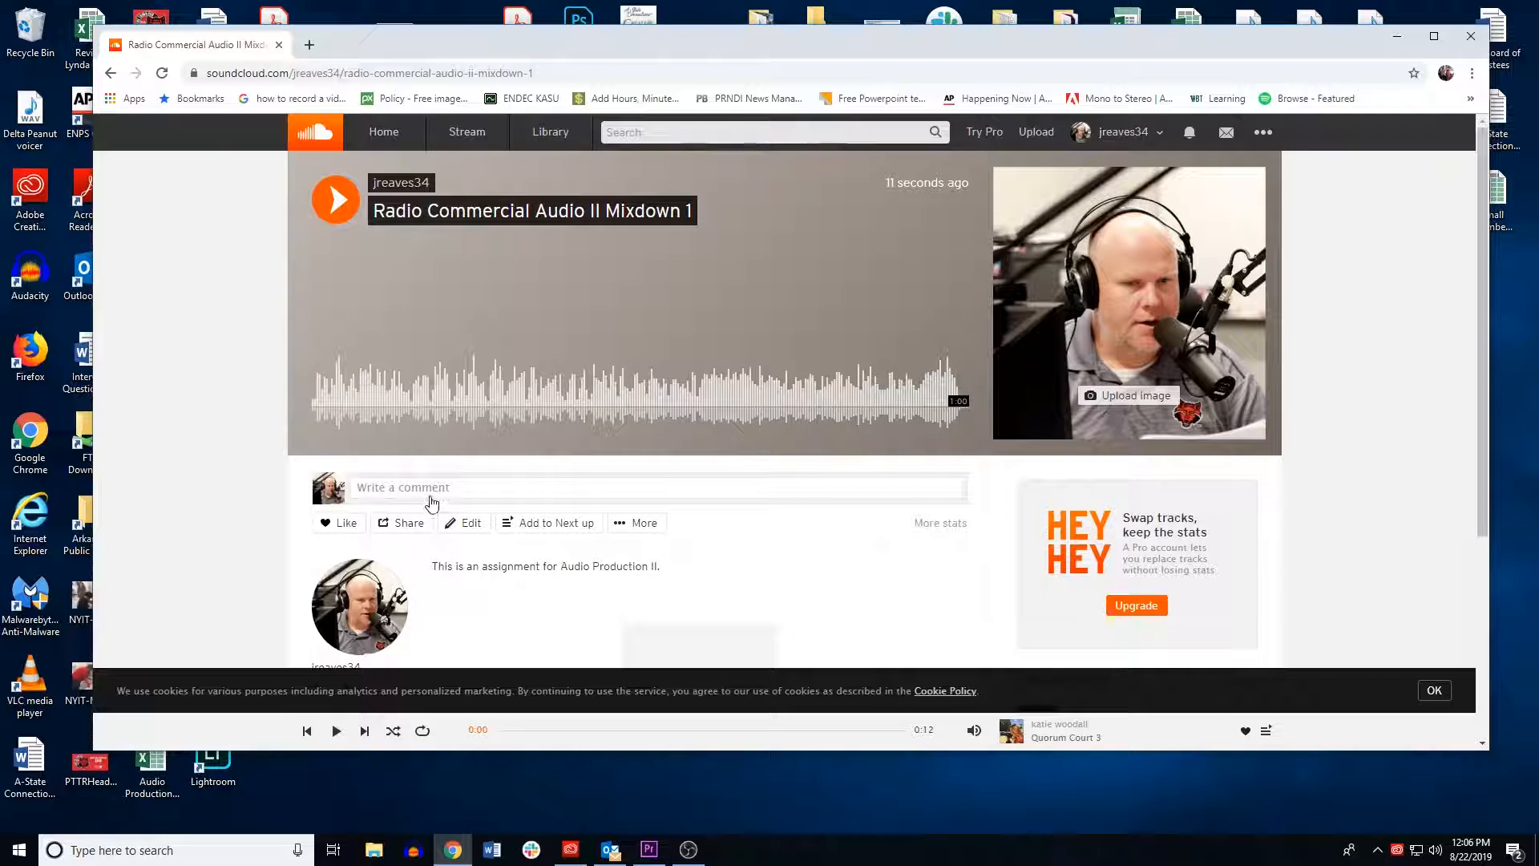
scroll(431, 501, down, 3)
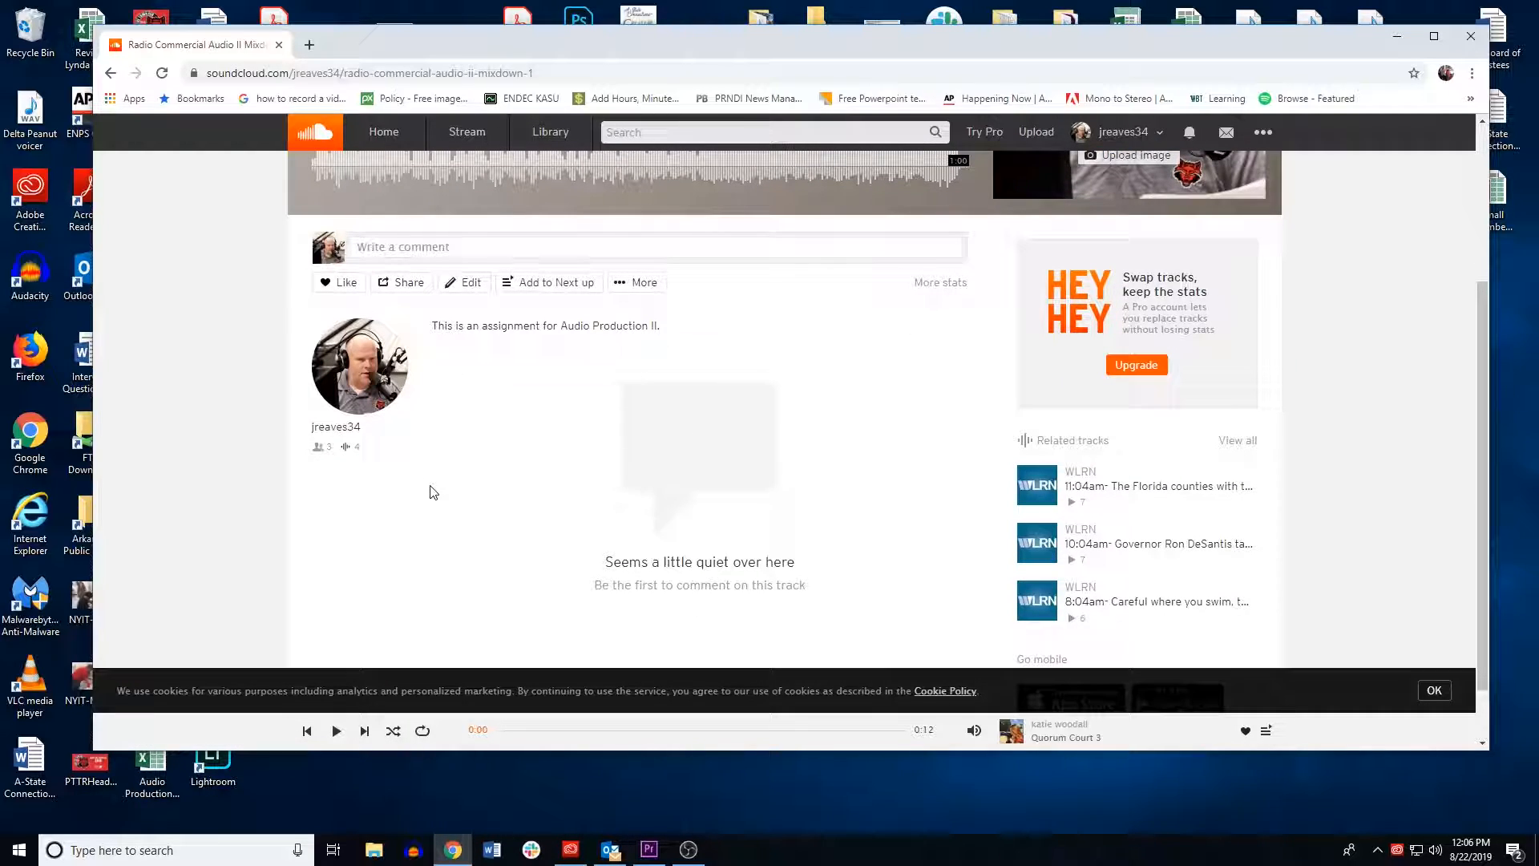
scroll(433, 492, up, 3)
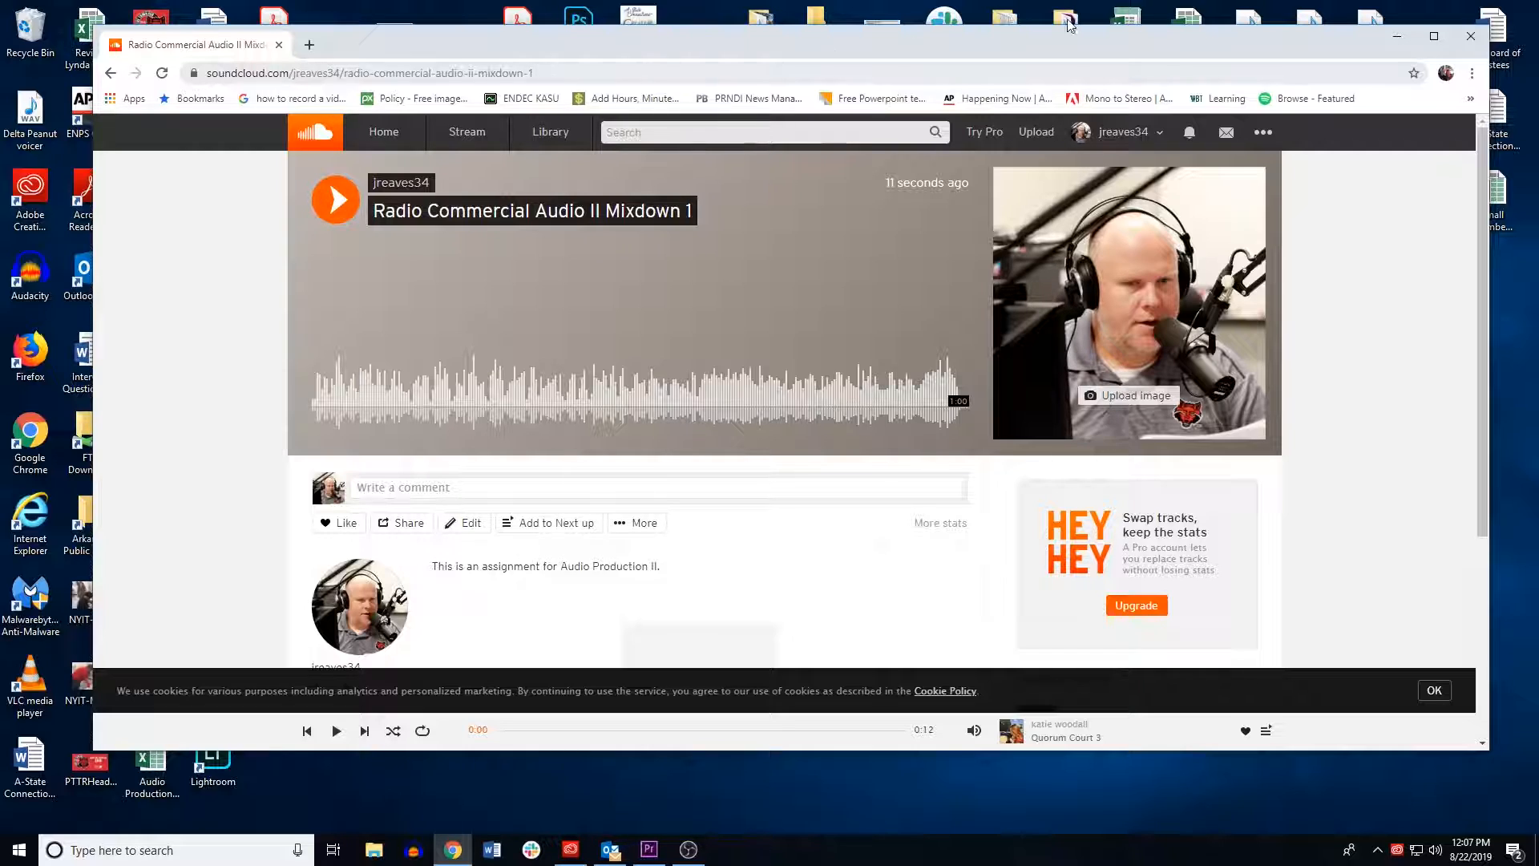
Step: Minimize the browser window
click(1395, 36)
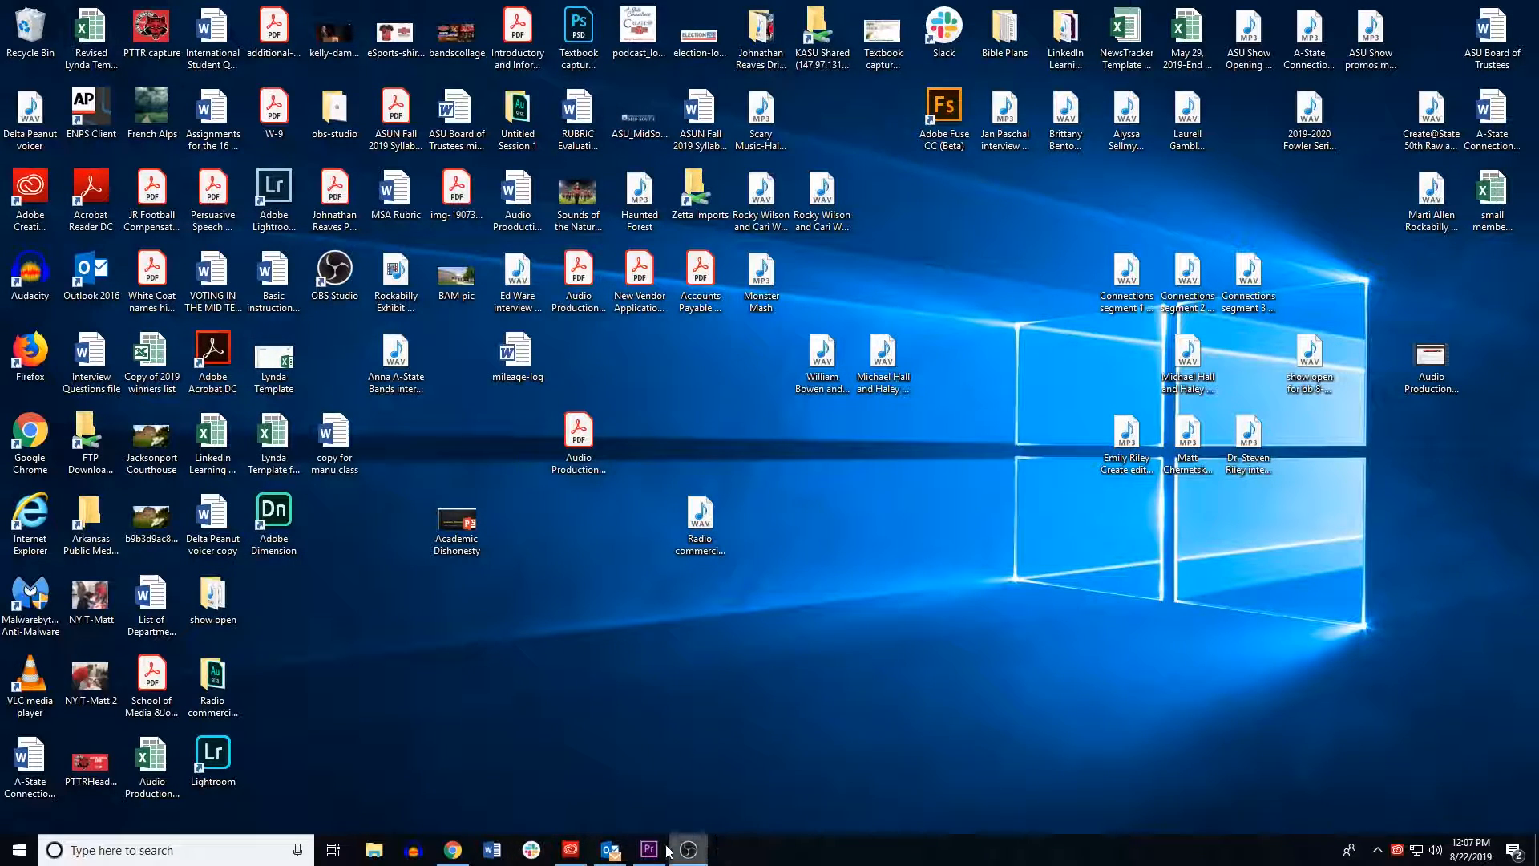
mouse_move(600, 856)
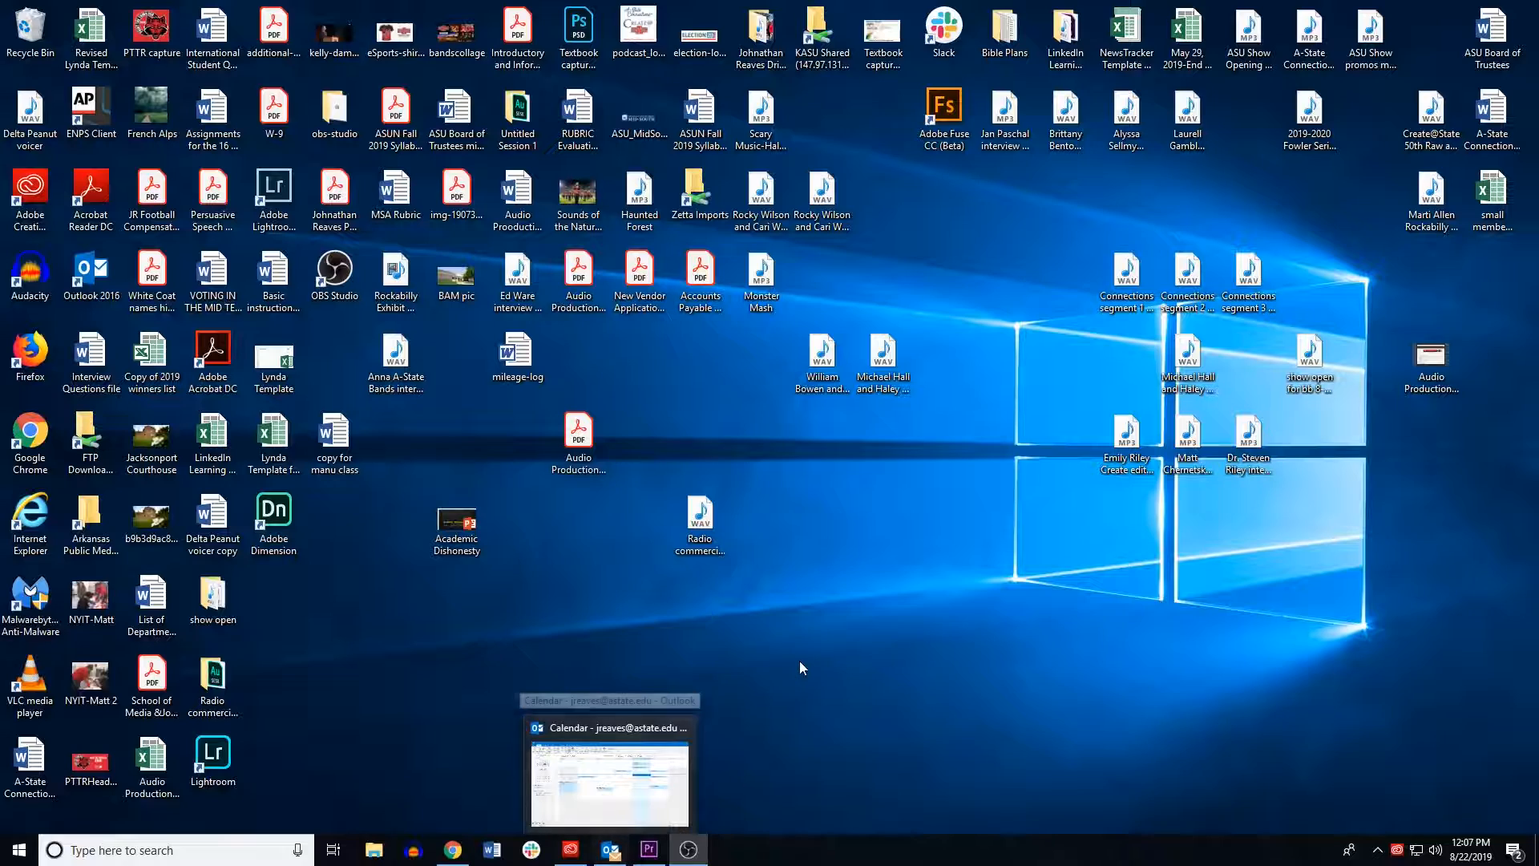